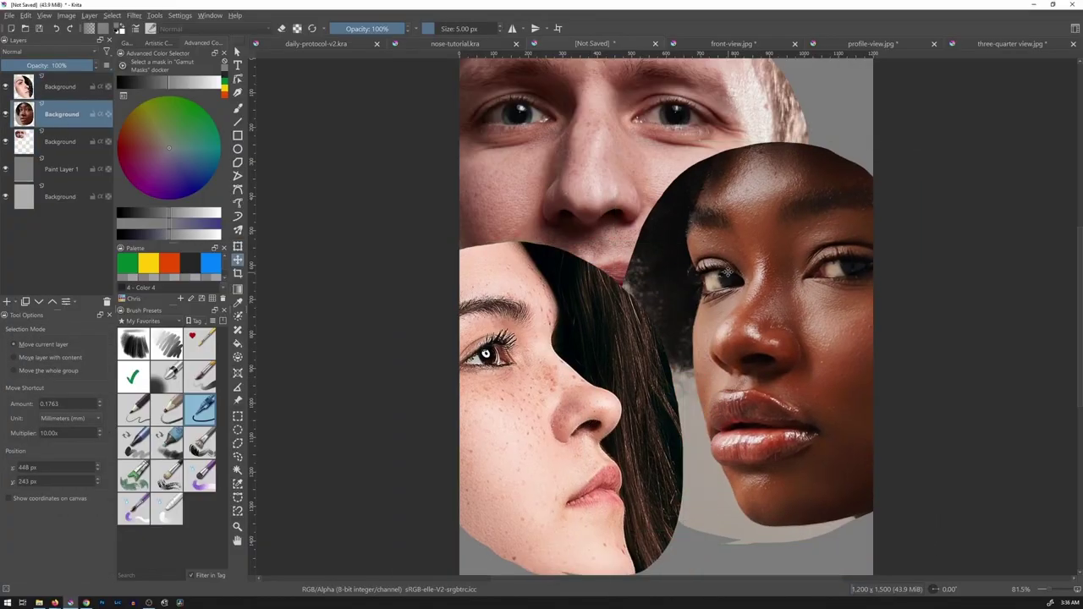
pyautogui.moveTo(676, 229); pyautogui.dragTo(856, 203)
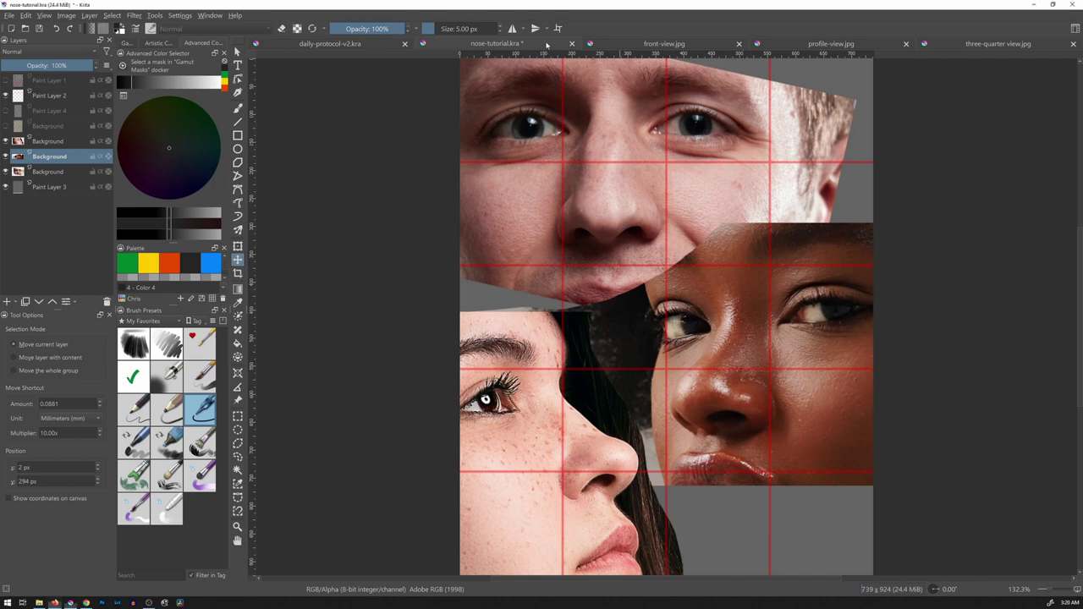
pyautogui.press('b')
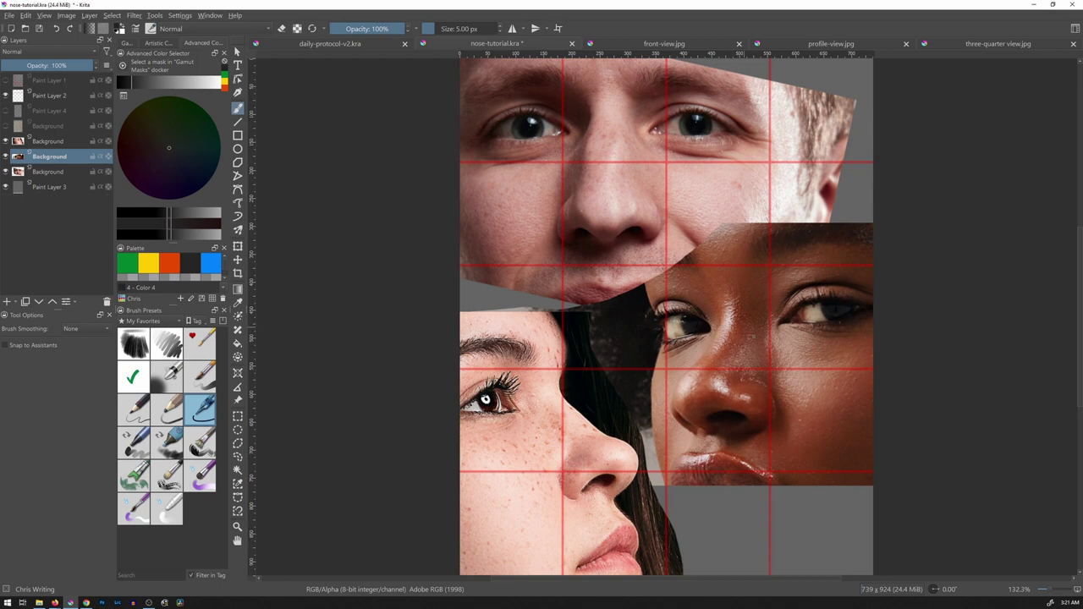
pyautogui.press('t')
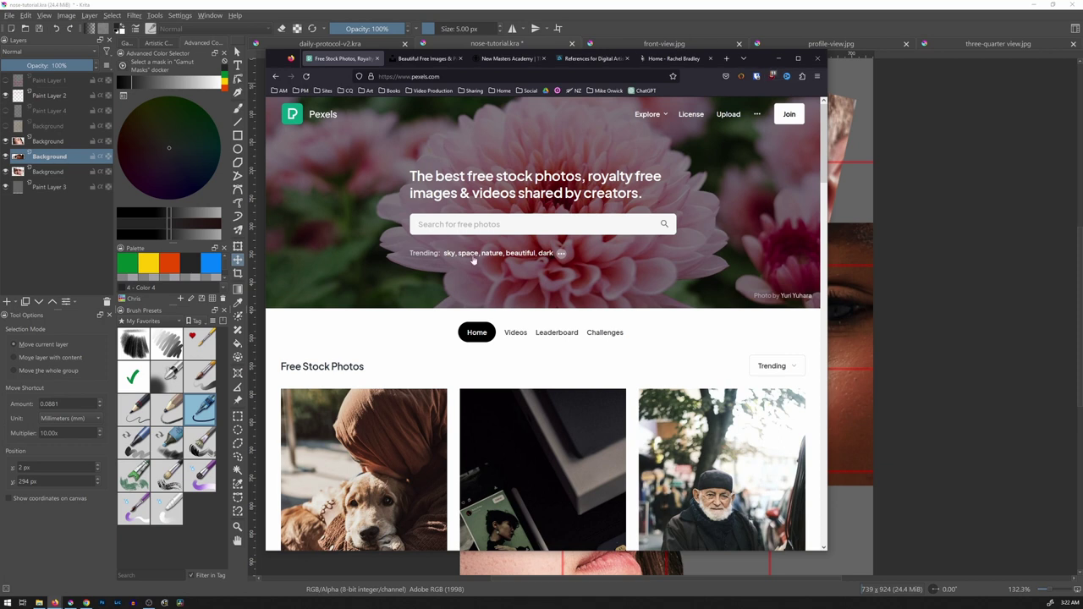
# Search Pexels for free stock photos with the term "nose".
pyautogui.click(484, 225)
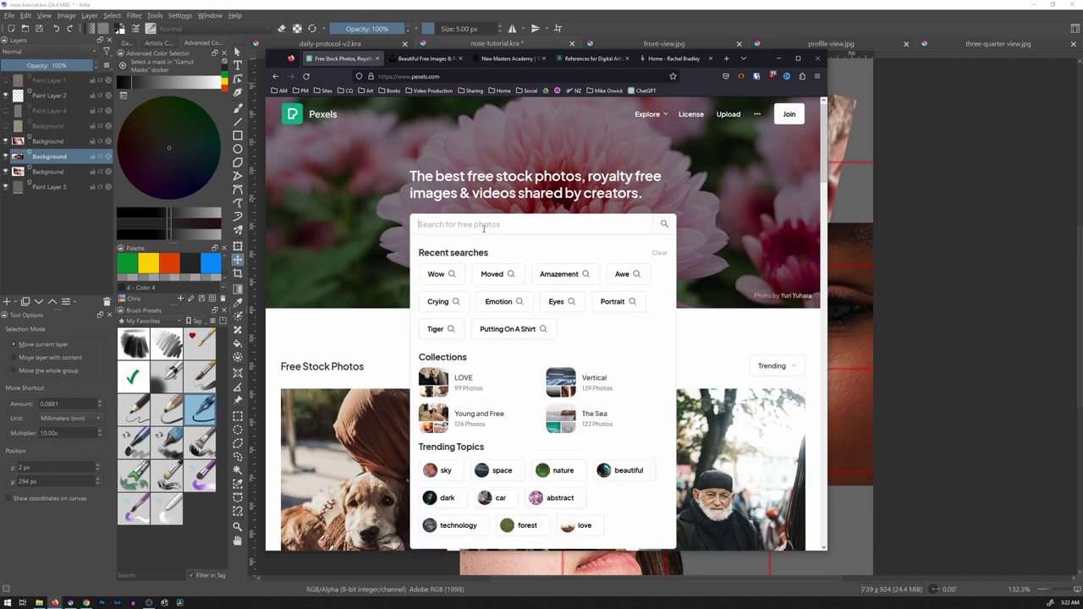
pyautogui.write('nose')
pyautogui.press('Return')
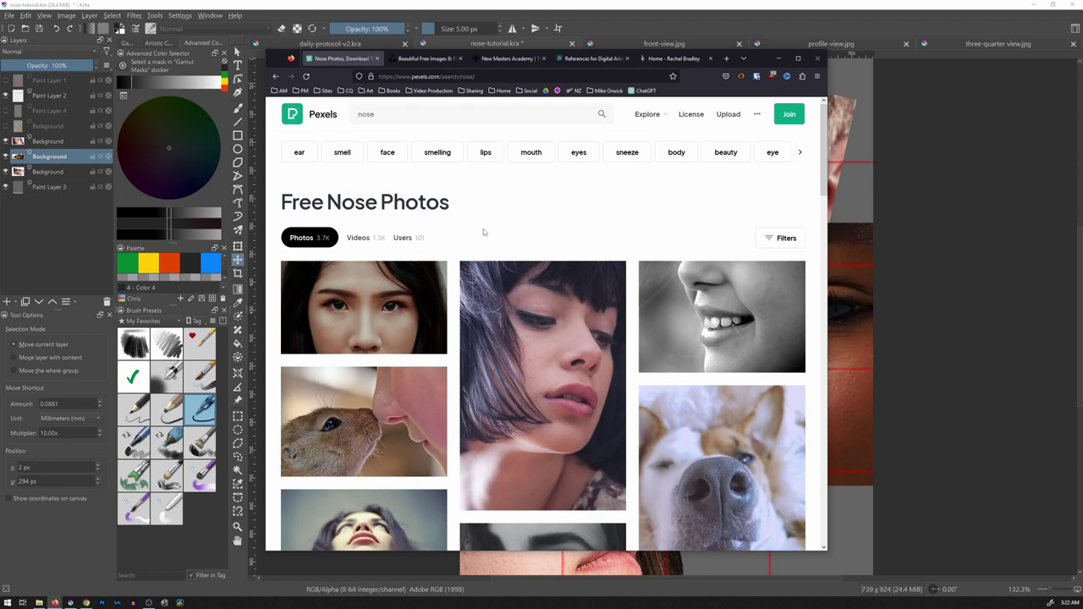
# Browse the Pexels nose photo results for reference faces seen from different angles and in different lighting.
pyautogui.scroll(-3, 508, 254)
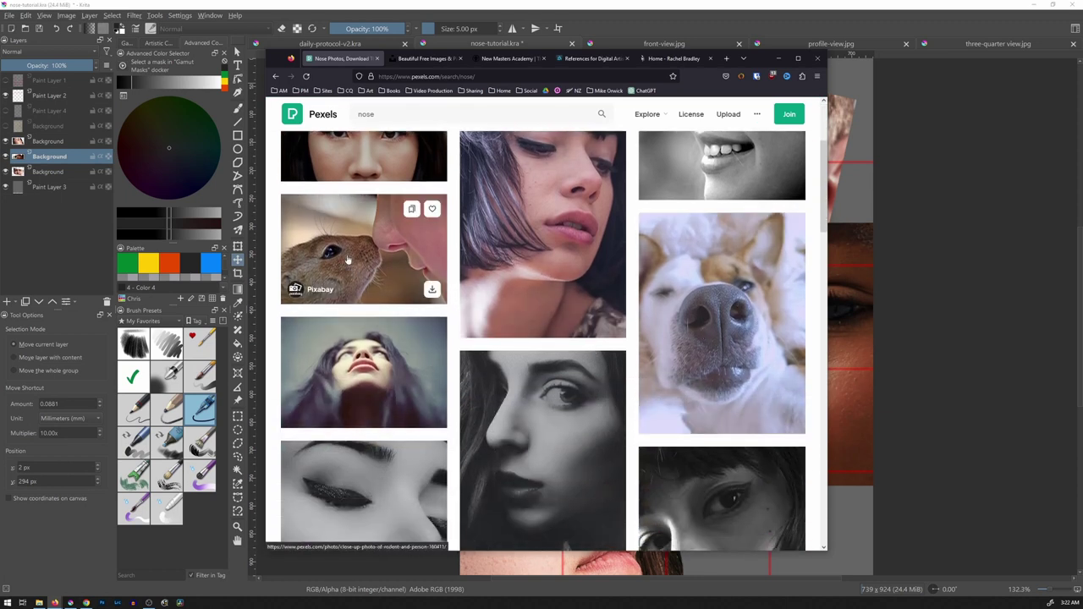
pyautogui.scroll(-1, 539, 307)
pyautogui.scroll(-12, 542, 307)
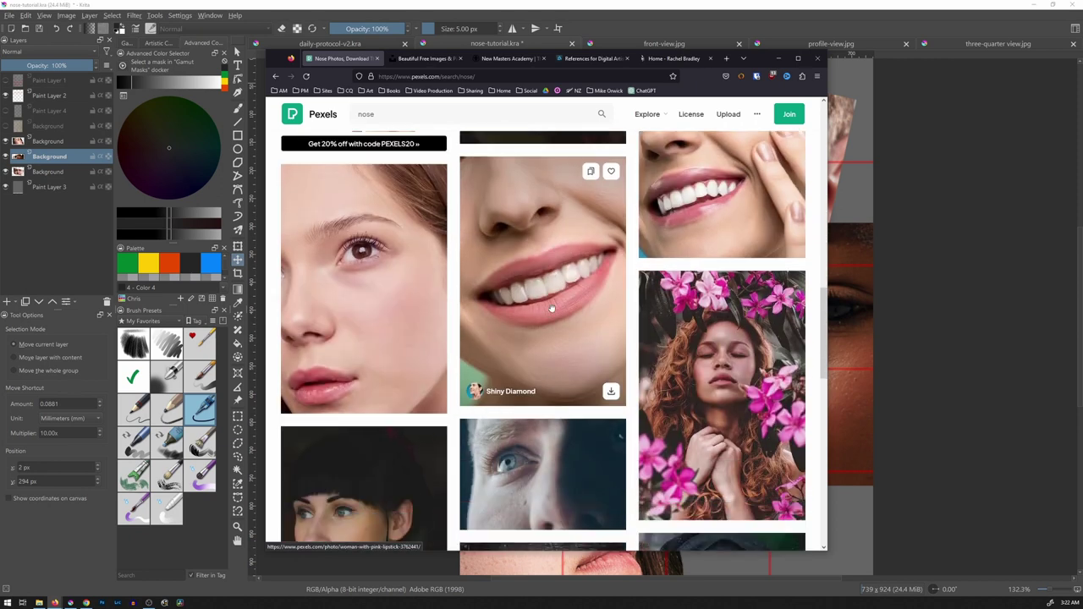
pyautogui.scroll(-3, 550, 309)
pyautogui.scroll(-3, 592, 321)
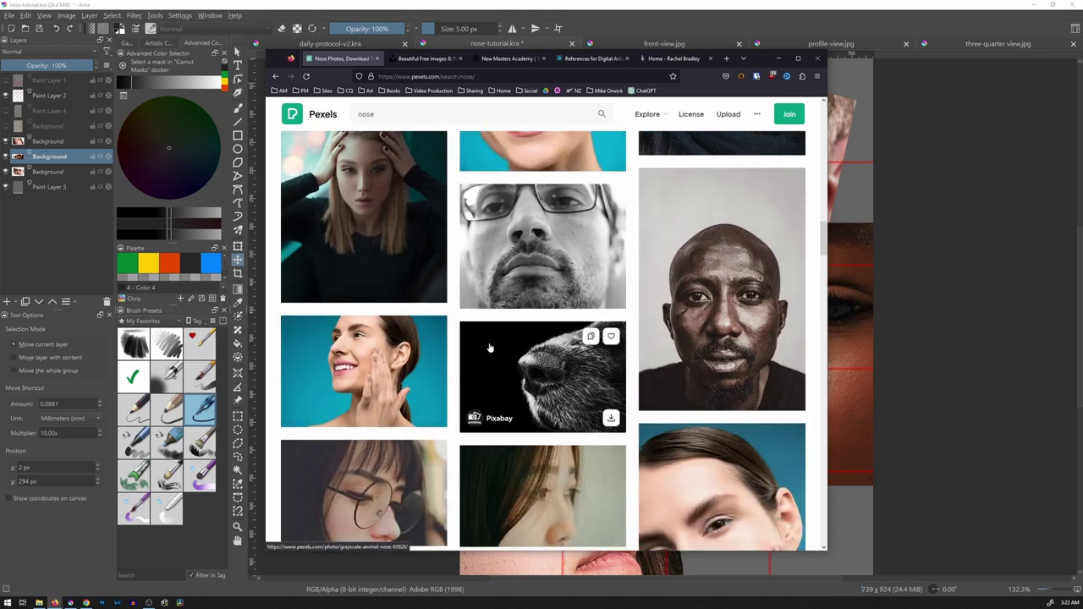
pyautogui.scroll(-3, 372, 254)
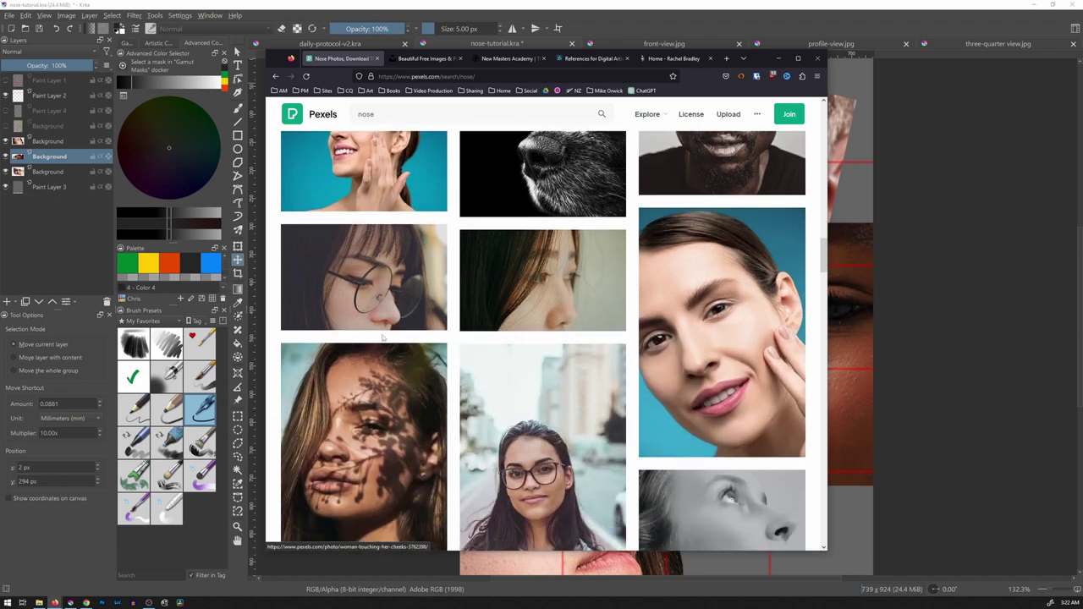
pyautogui.scroll(-3, 383, 337)
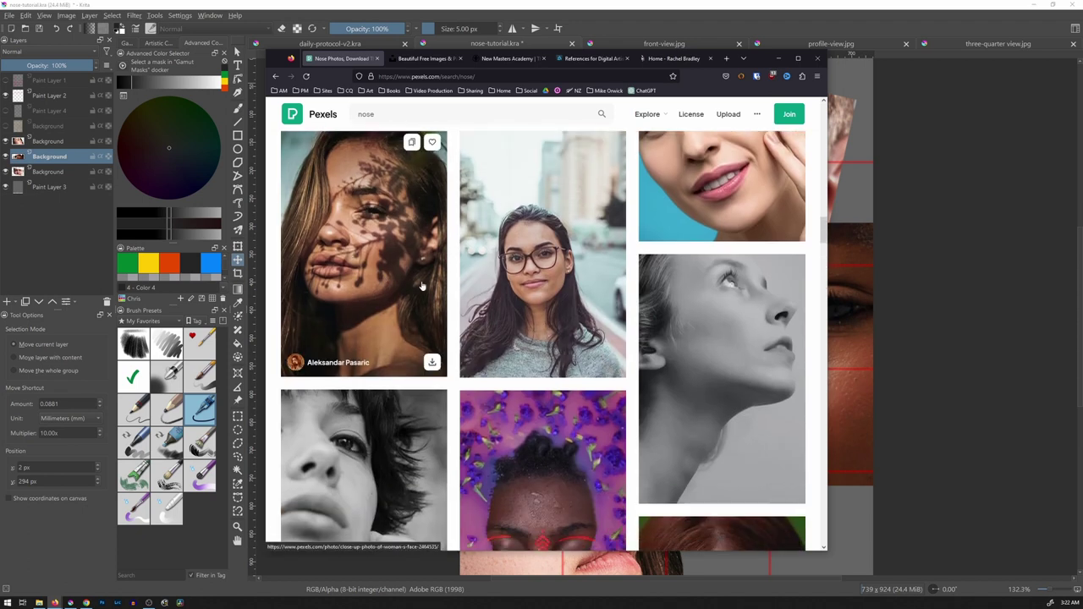
pyautogui.scroll(-1, 424, 286)
pyautogui.scroll(-2, 424, 286)
pyautogui.scroll(-3, 425, 286)
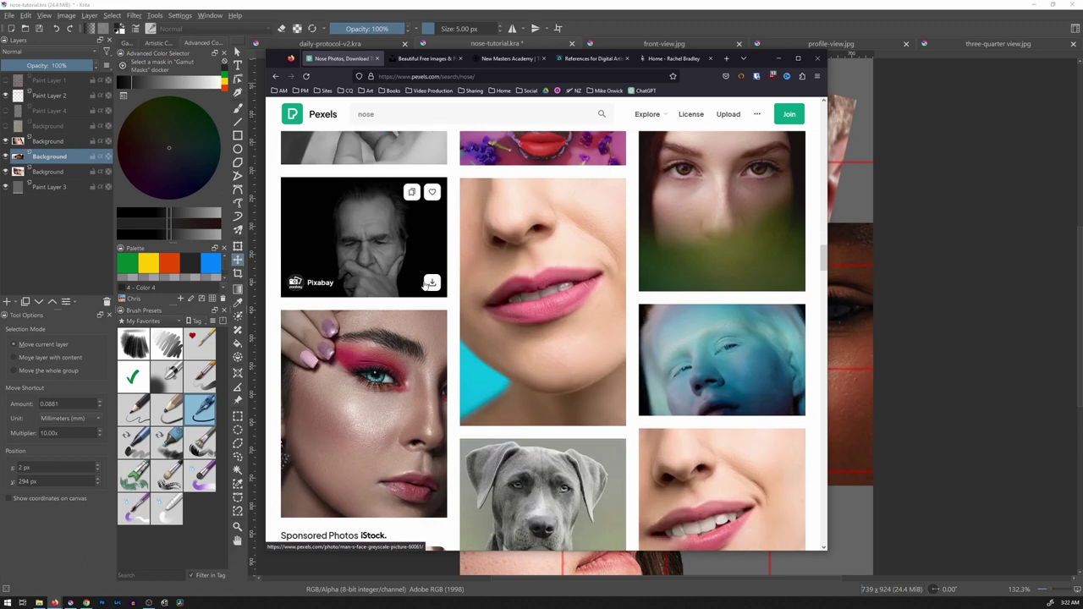
pyautogui.scroll(-2, 427, 285)
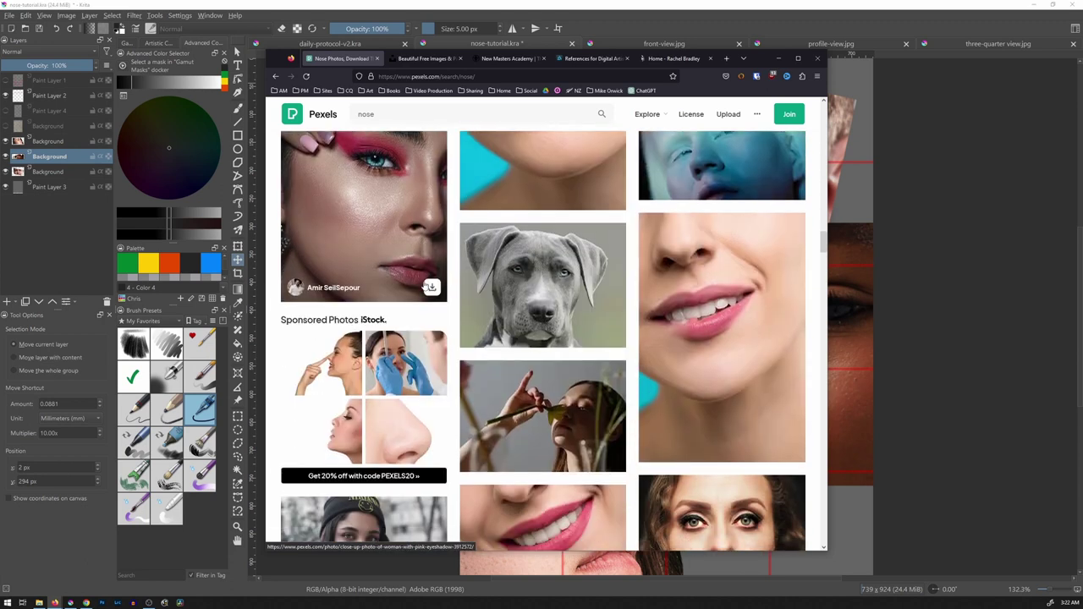
pyautogui.scroll(-2, 427, 286)
pyautogui.scroll(-2, 427, 287)
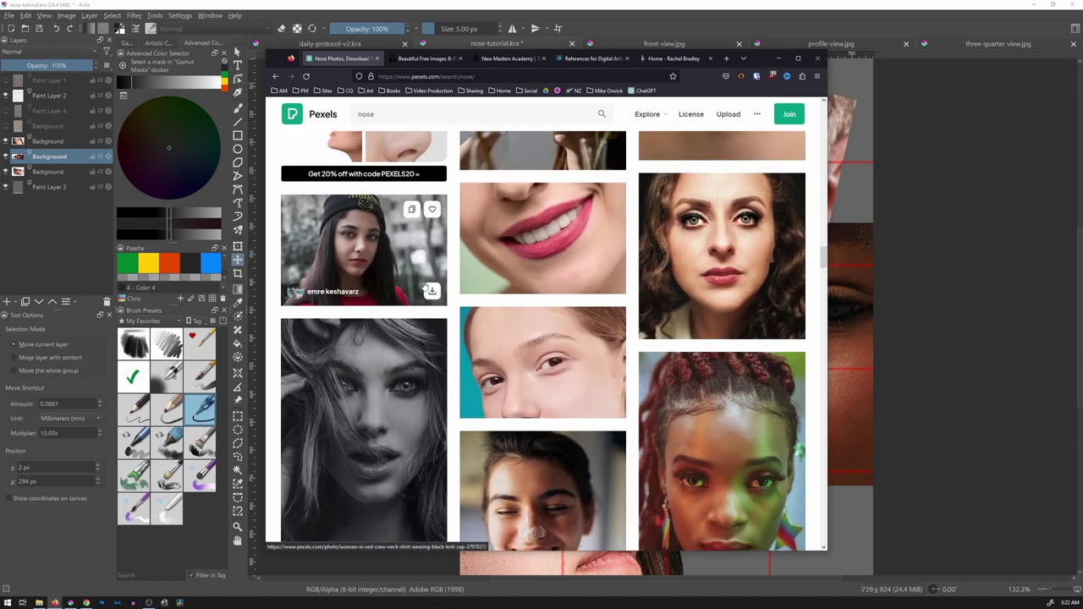
pyautogui.scroll(-2, 695, 407)
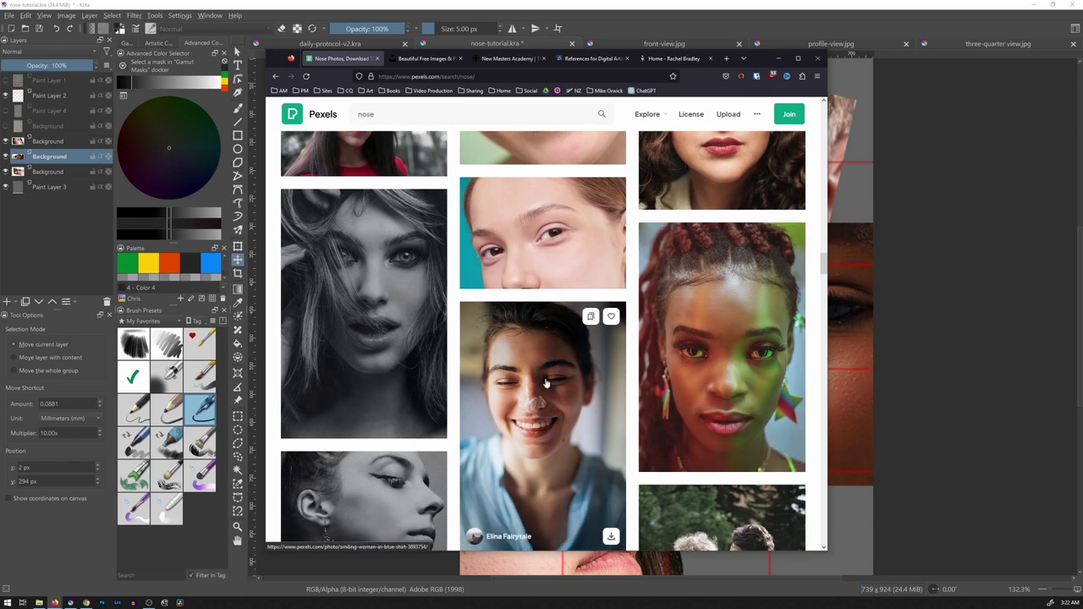
pyautogui.scroll(-5, 539, 402)
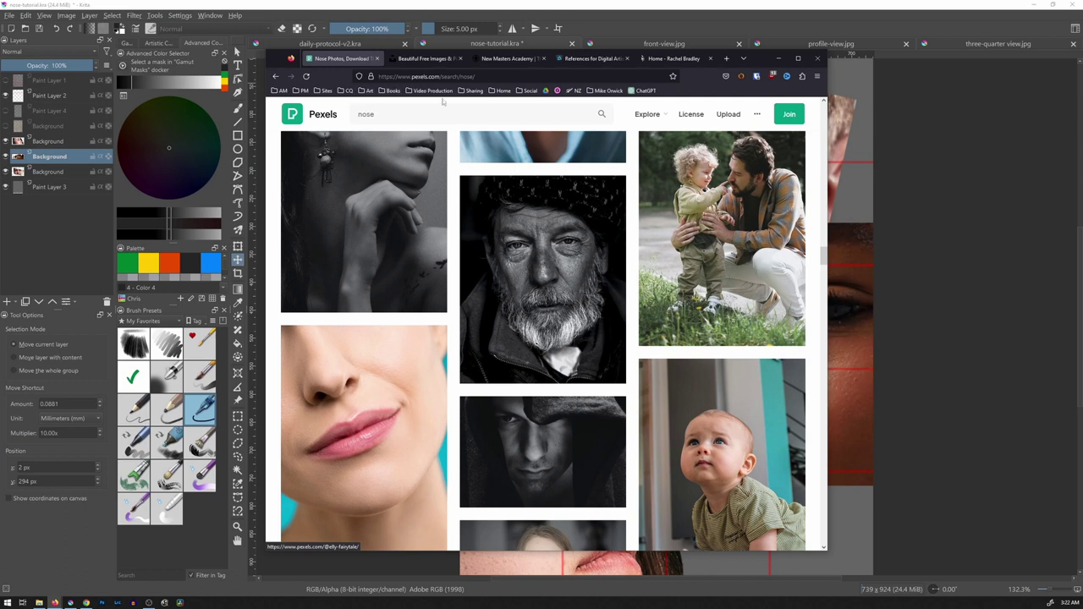
# Search Unsplash for "nose" and look through the photo results for usable references.
pyautogui.click(427, 59)
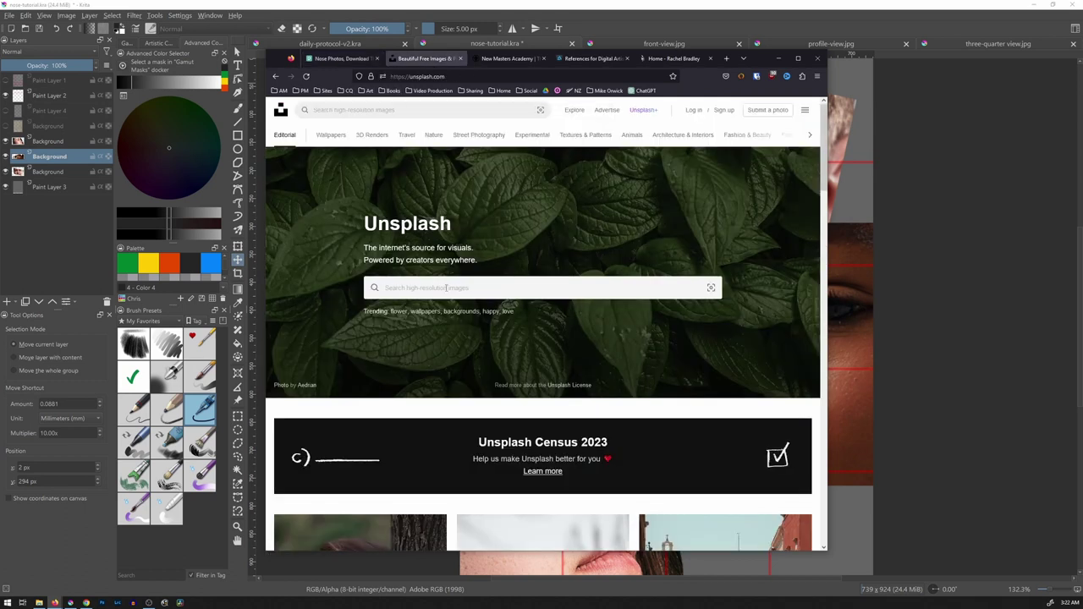
pyautogui.click(446, 287)
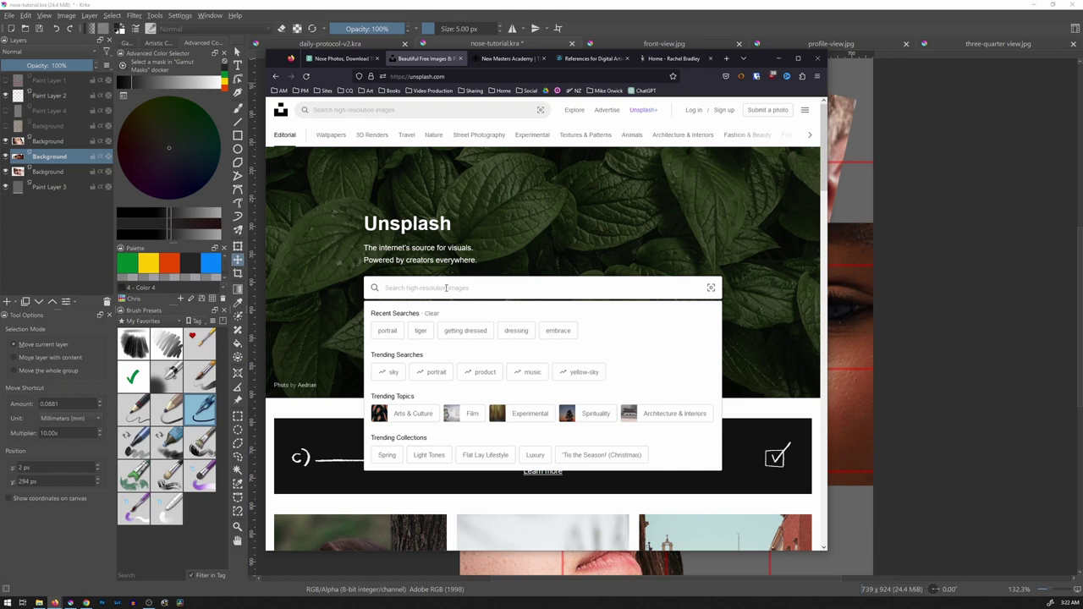
pyautogui.write('nose')
pyautogui.press('Return')
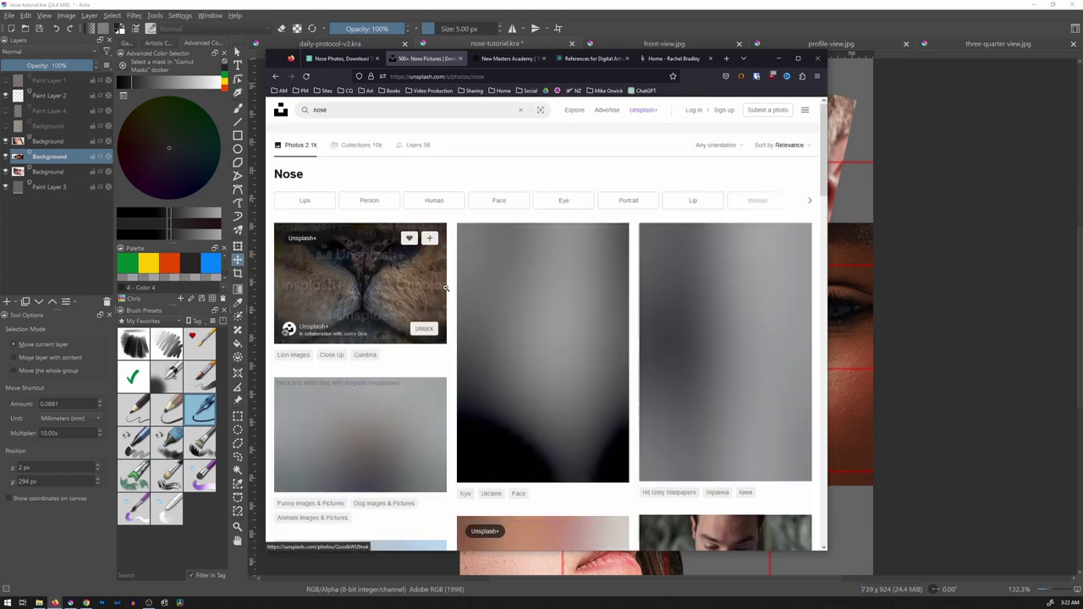
pyautogui.scroll(-8, 446, 288)
pyautogui.scroll(-10, 446, 288)
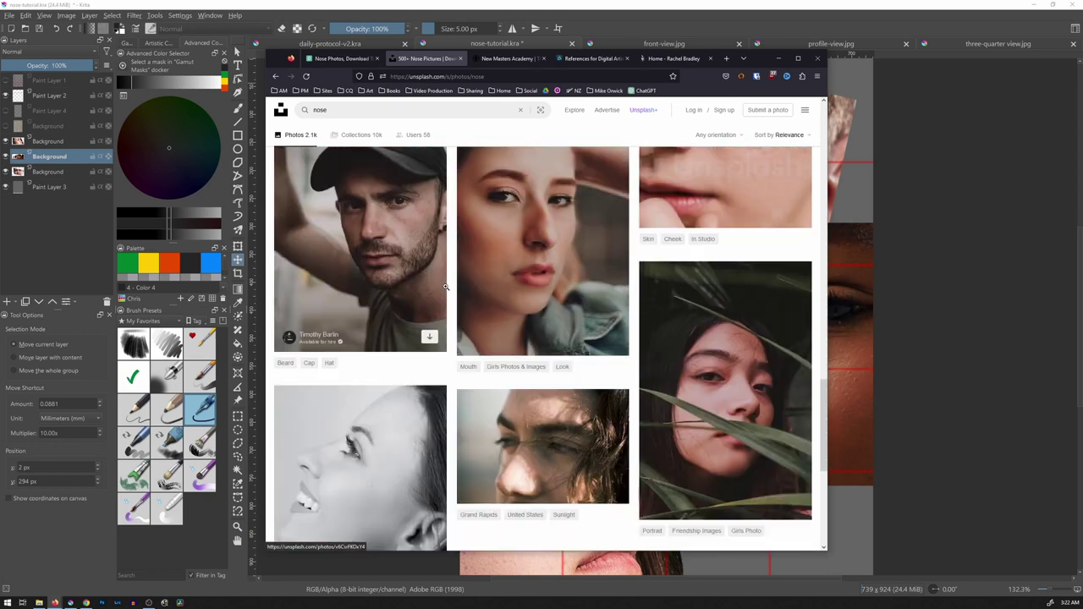
pyautogui.scroll(-10, 446, 289)
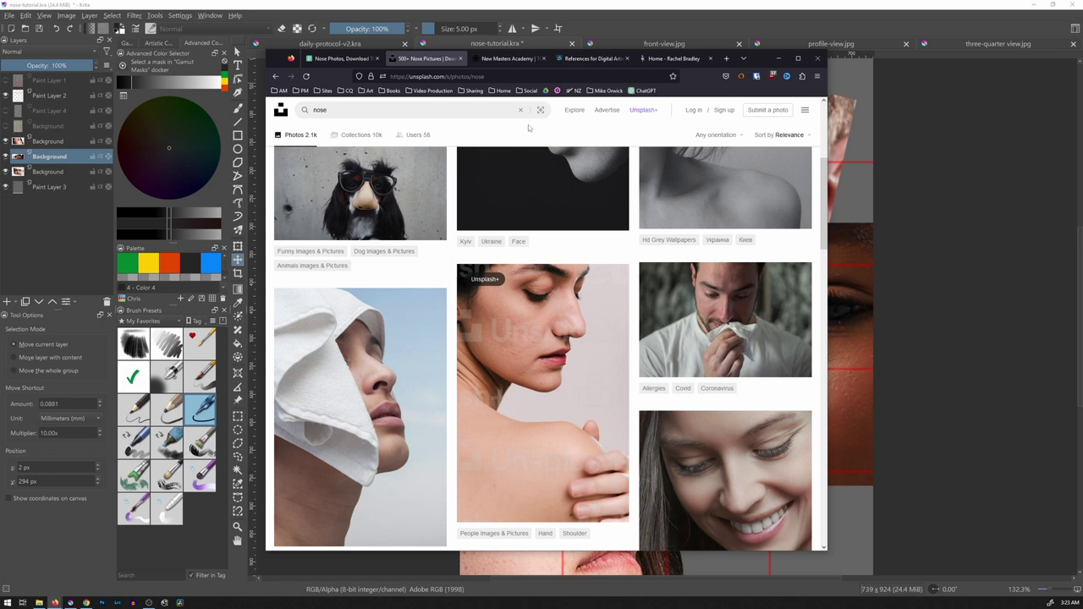
pyautogui.scroll(3, 574, 253)
pyautogui.scroll(-3, 574, 254)
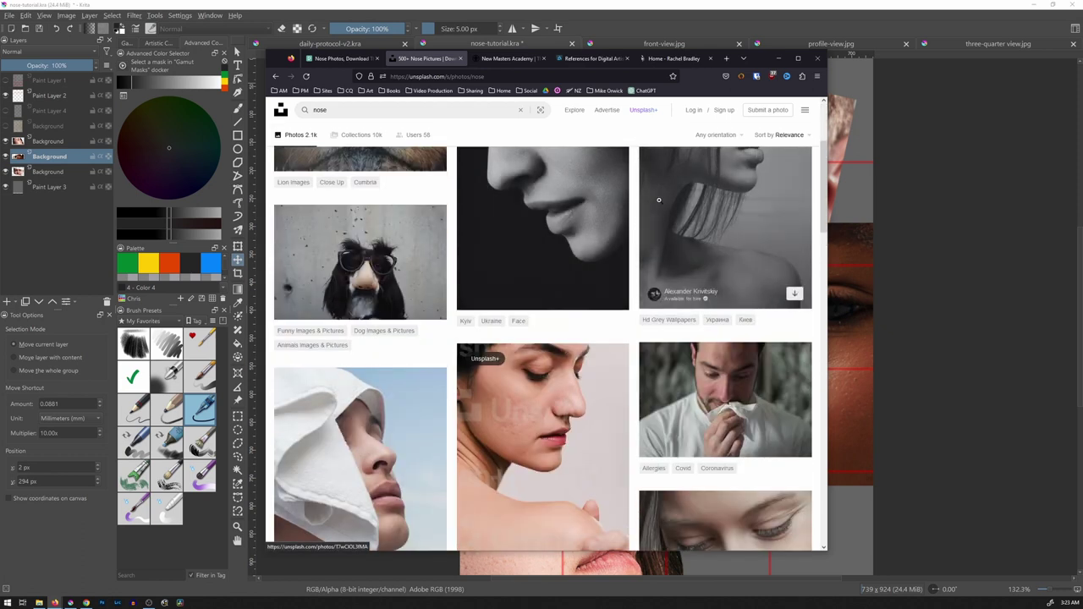
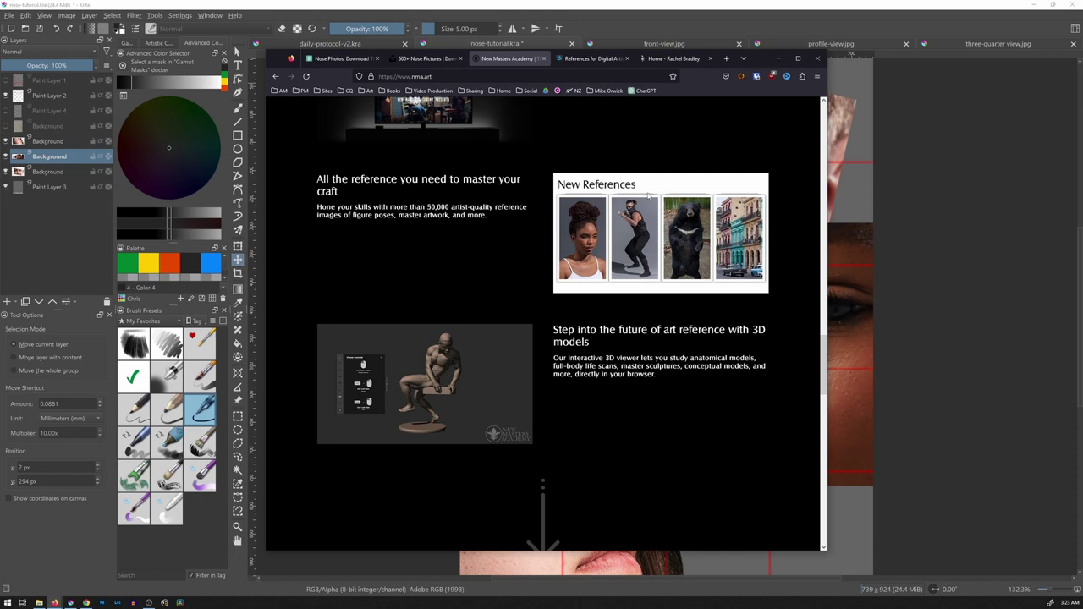
# Look over the New Masters Academy home page, from the reference image section back up to the subscription overview.
pyautogui.scroll(10, 651, 241)
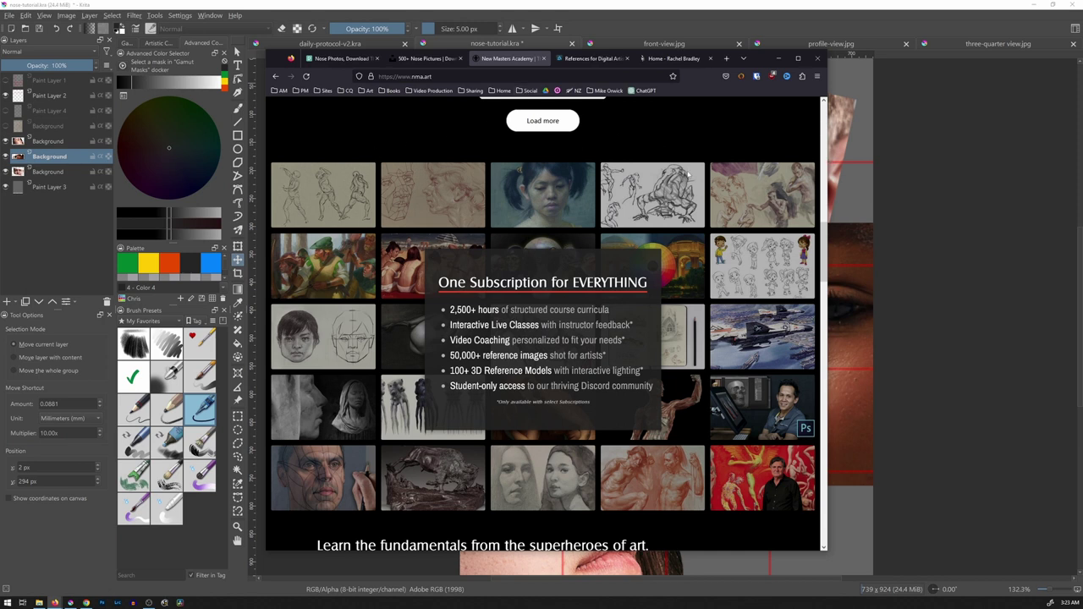
# Switch to the ArtStation Marketplace page and browse its Resources listings for artist reference photo packs.
pyautogui.click(594, 59)
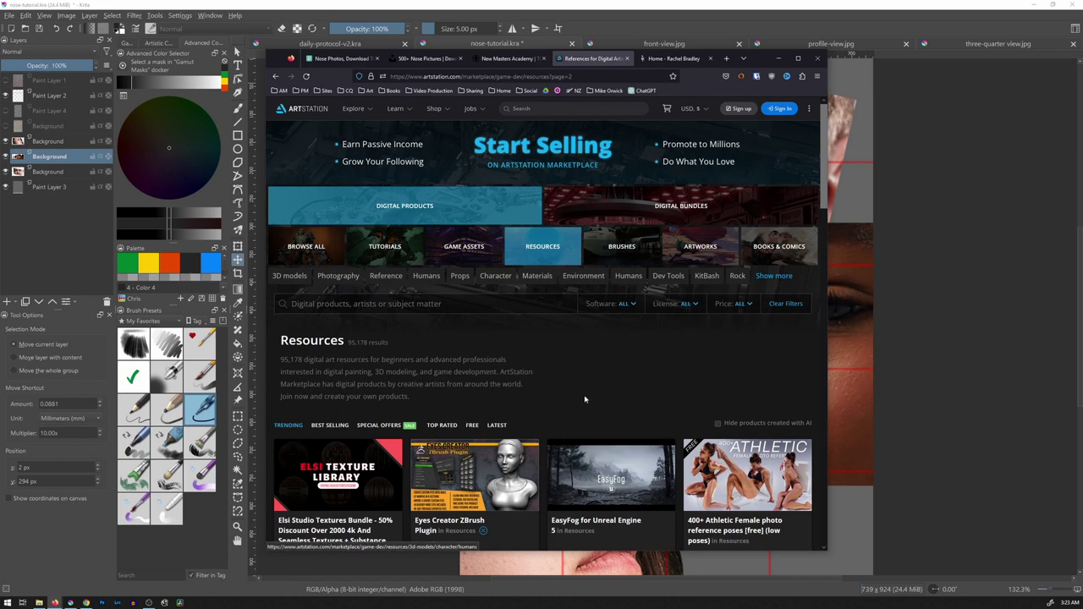
pyautogui.scroll(-3, 588, 376)
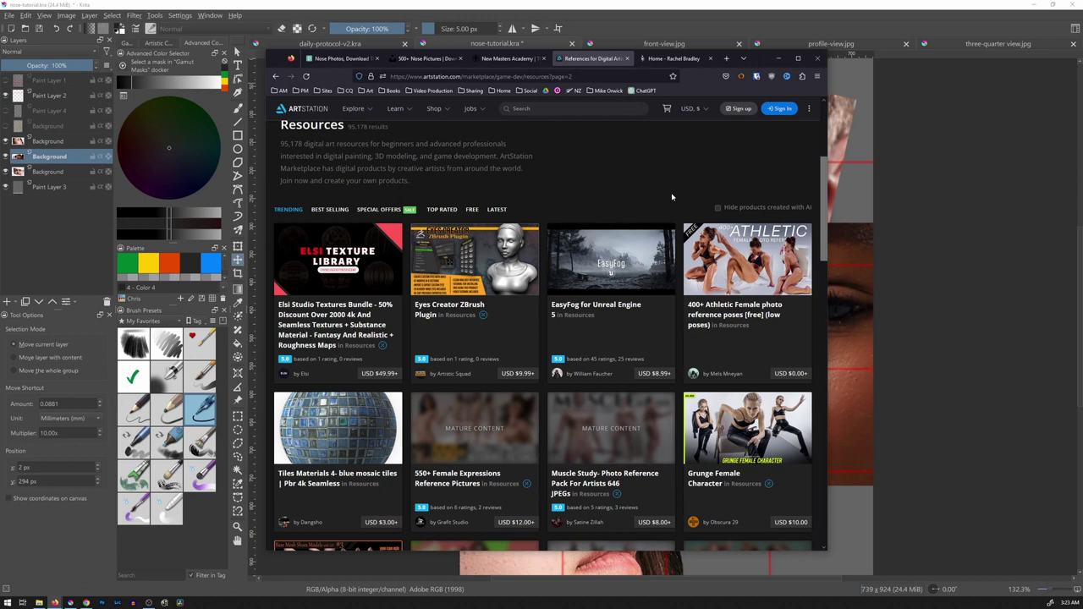
pyautogui.scroll(-1, 672, 197)
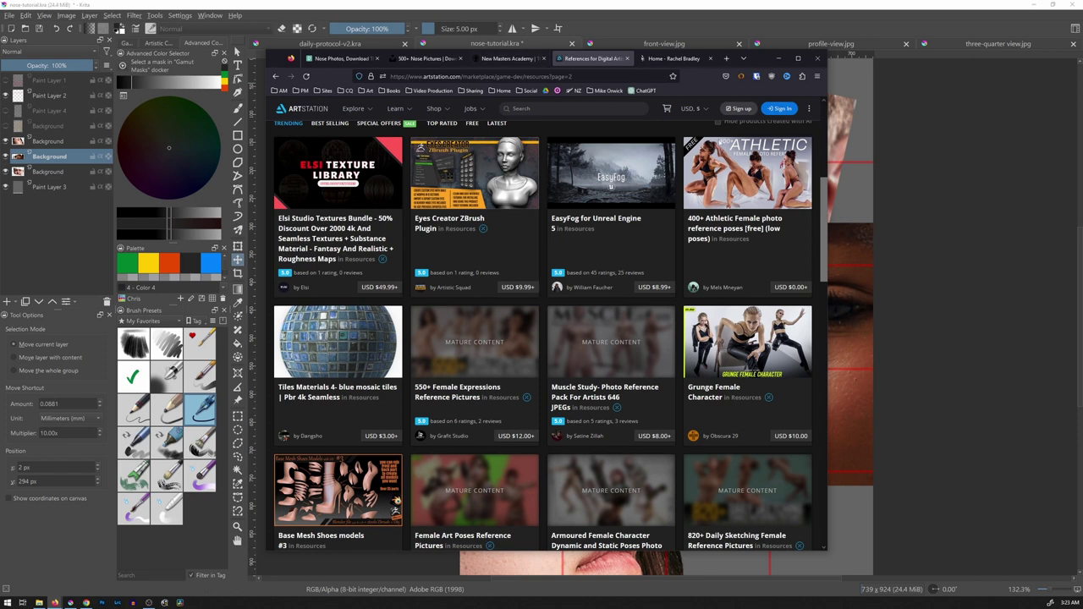
pyautogui.scroll(3, 551, 290)
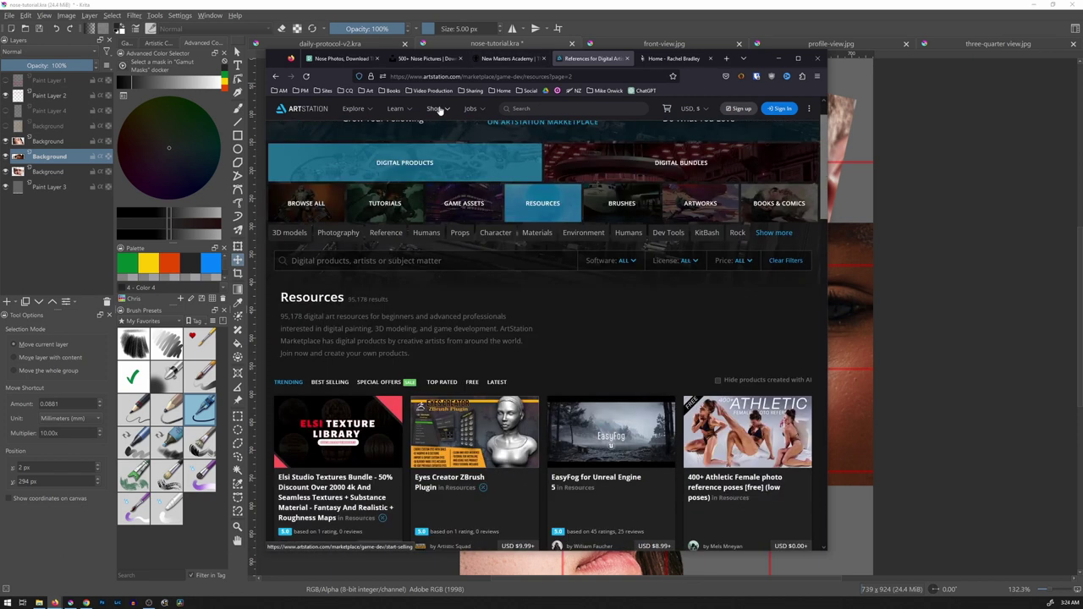
pyautogui.scroll(1, 436, 110)
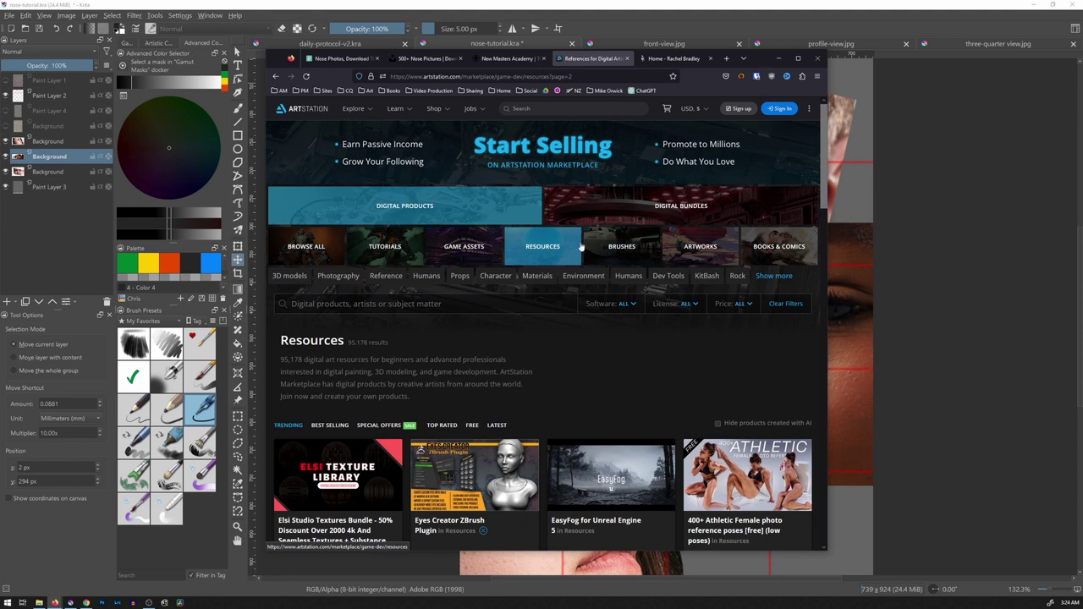
pyautogui.scroll(-2, 659, 375)
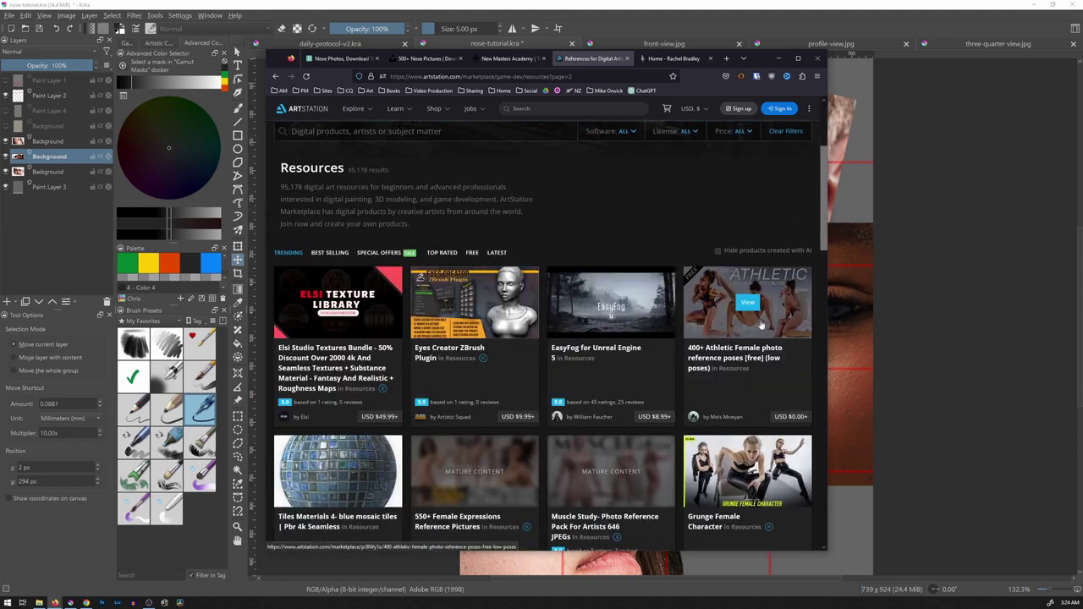
pyautogui.scroll(-2, 777, 389)
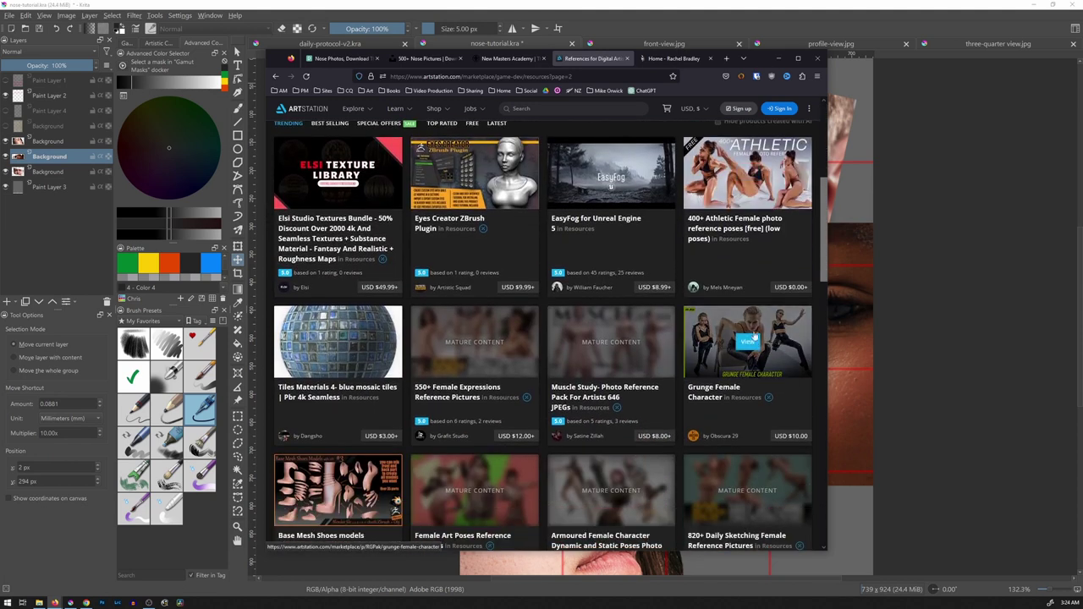
pyautogui.scroll(-2, 584, 355)
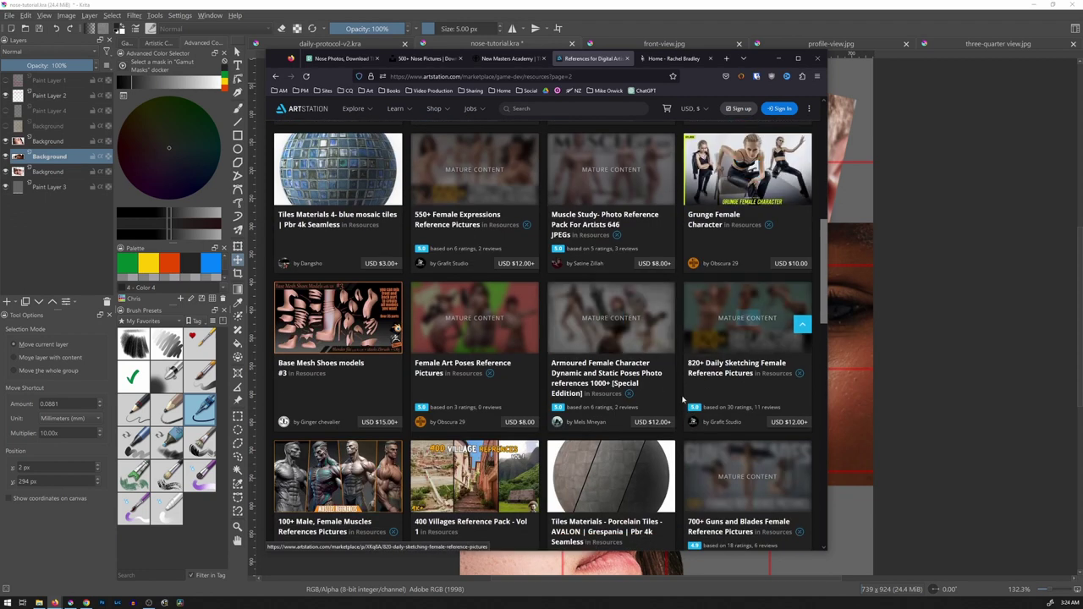
pyautogui.scroll(-2, 682, 397)
pyautogui.scroll(-3, 682, 398)
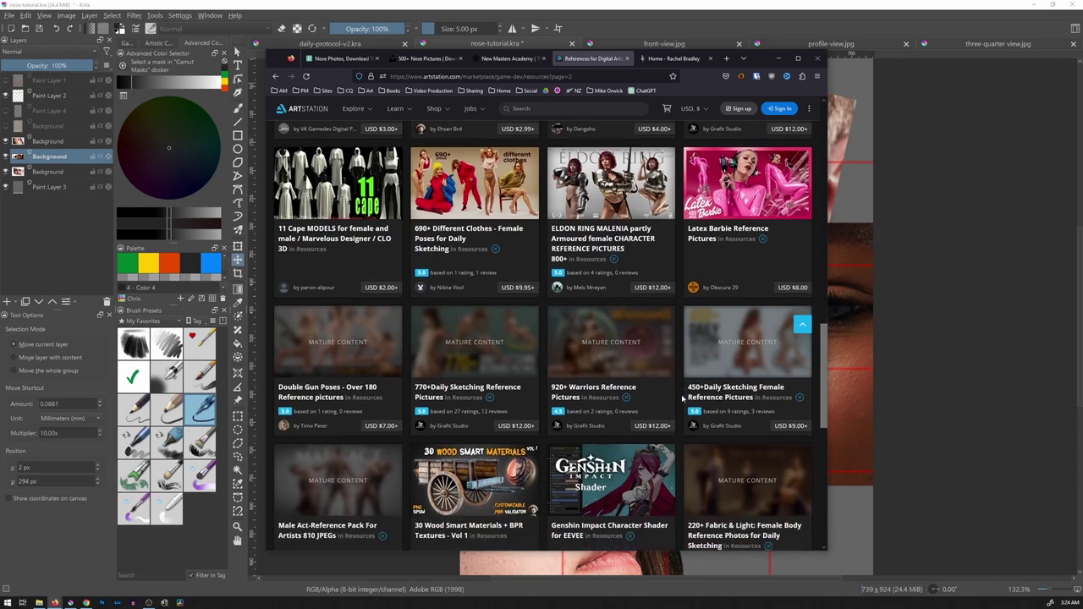
pyautogui.scroll(-3, 682, 398)
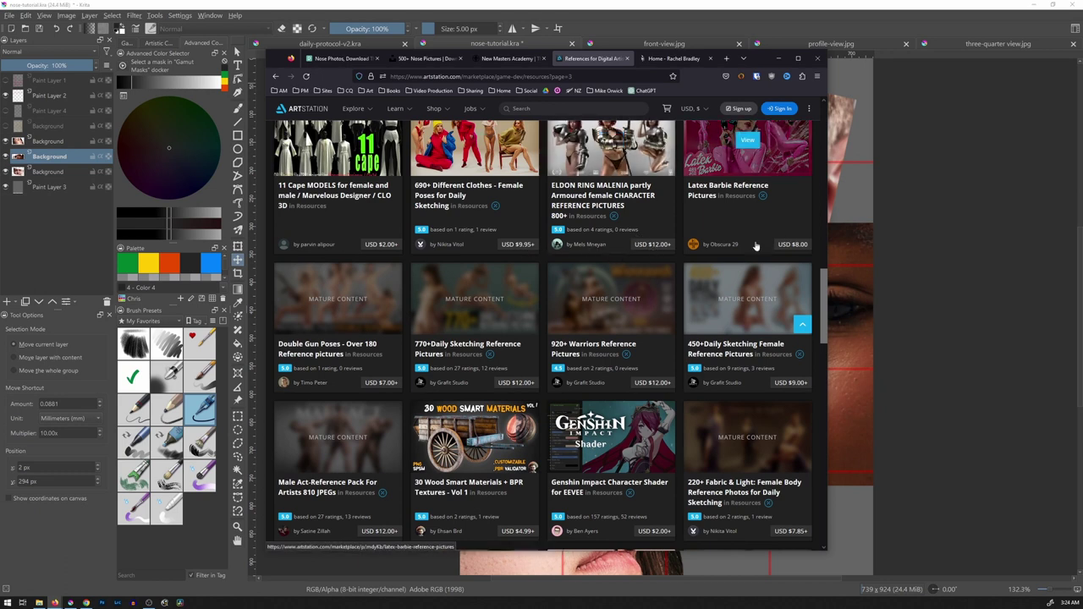
pyautogui.scroll(-2, 663, 453)
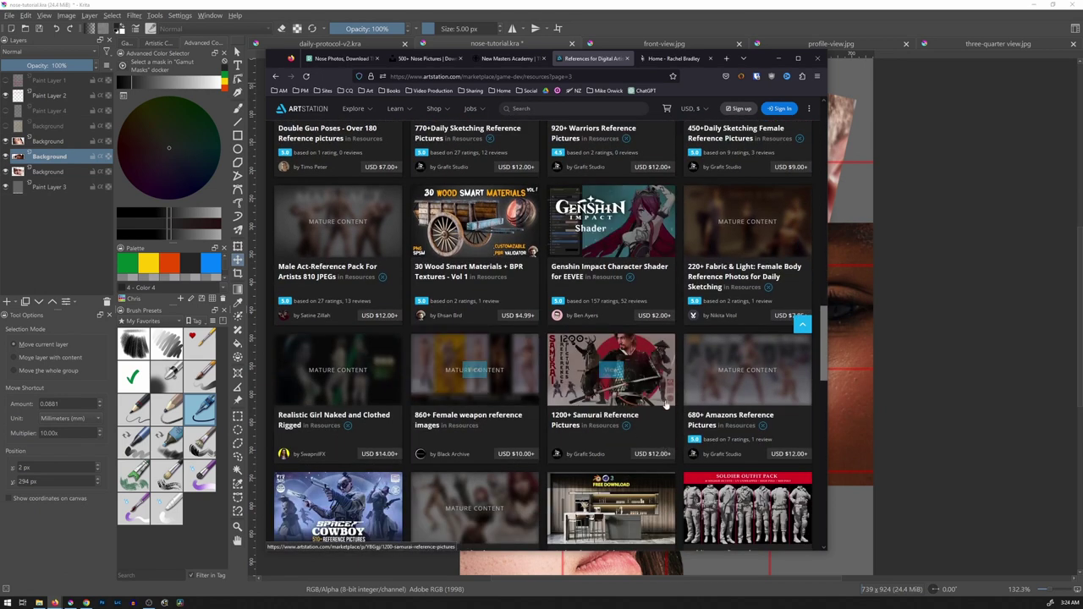
pyautogui.scroll(-3, 677, 399)
pyautogui.scroll(-1, 676, 398)
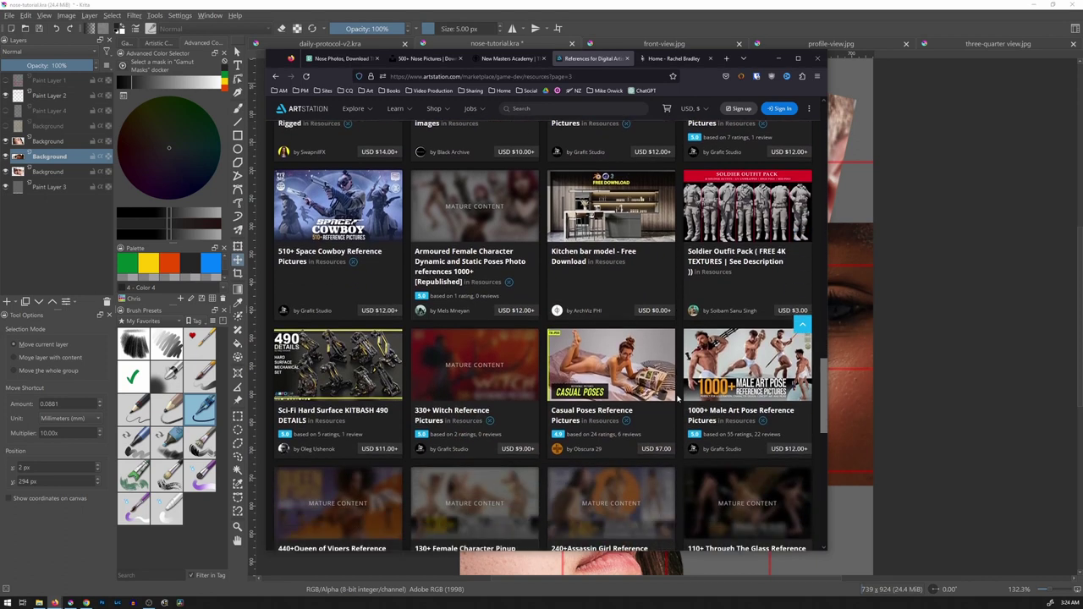
# Look over the last ArtStation reference packs and the artist's personal site with reference images, and return to Krita.
pyautogui.scroll(-1, 677, 399)
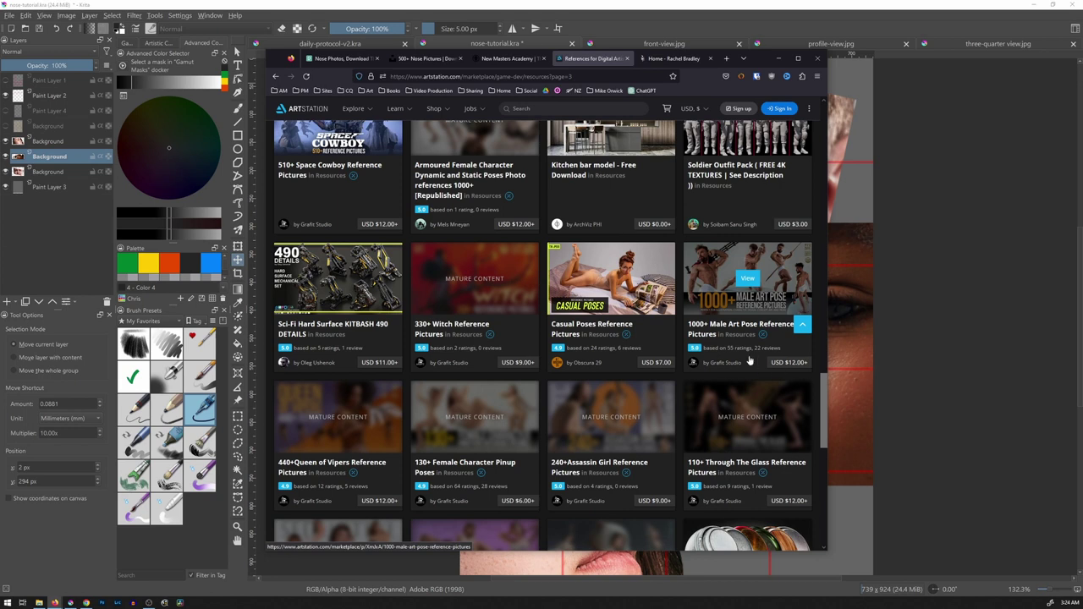
pyautogui.click(677, 59)
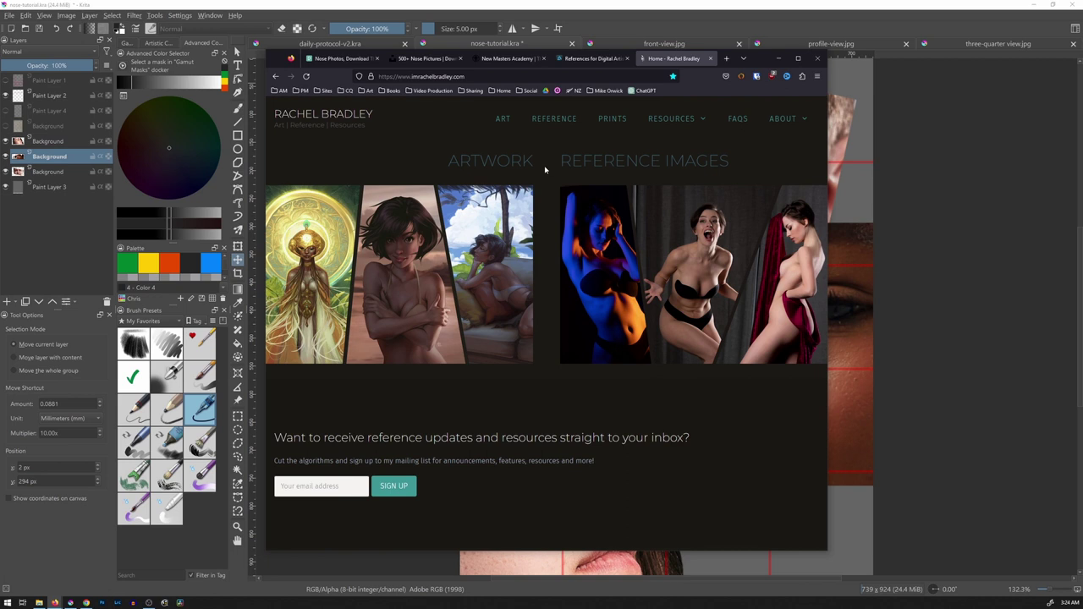
pyautogui.click(777, 58)
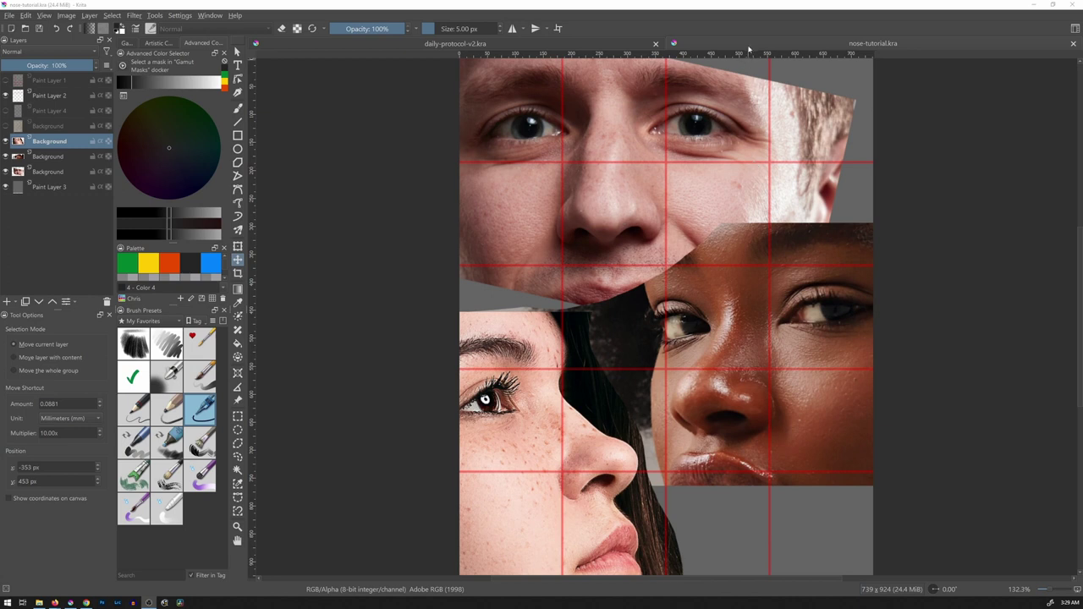
# Start a new custom document and switch its width and height units to inches.
pyautogui.click(10, 15)
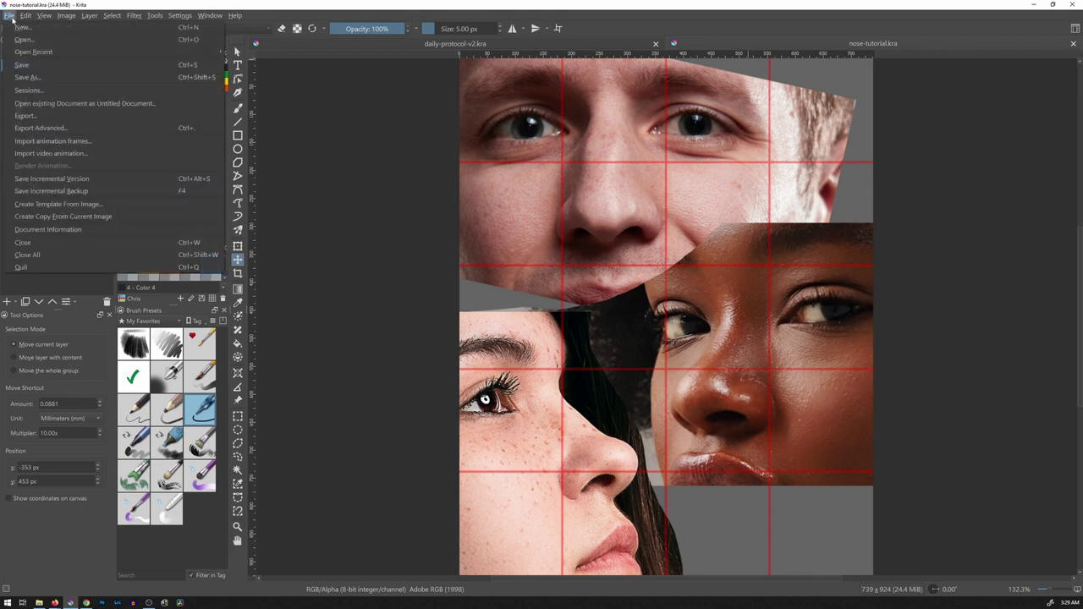
pyautogui.click(19, 28)
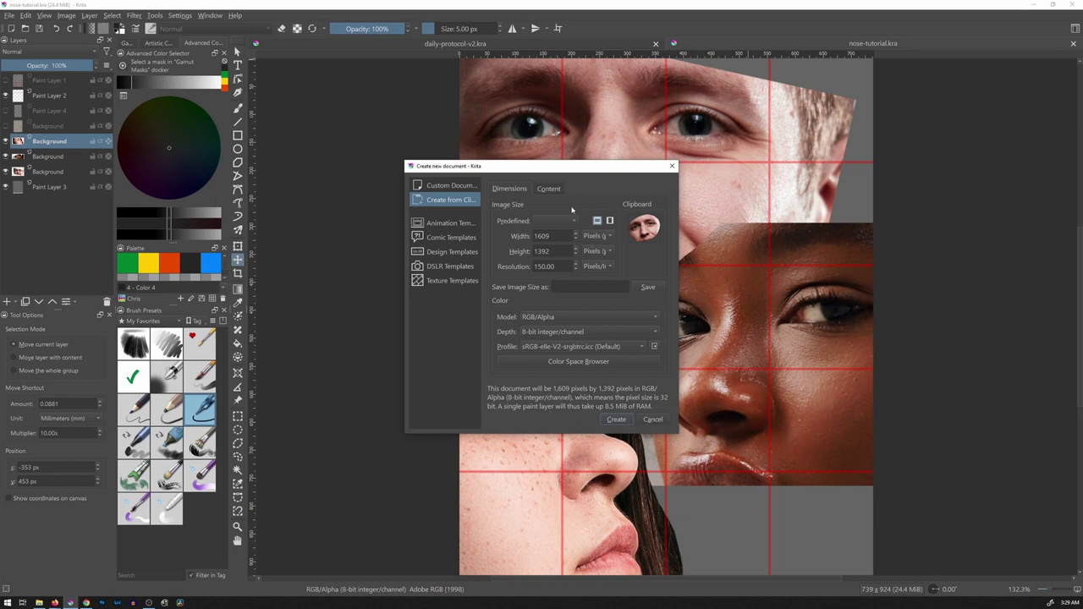
pyautogui.click(448, 186)
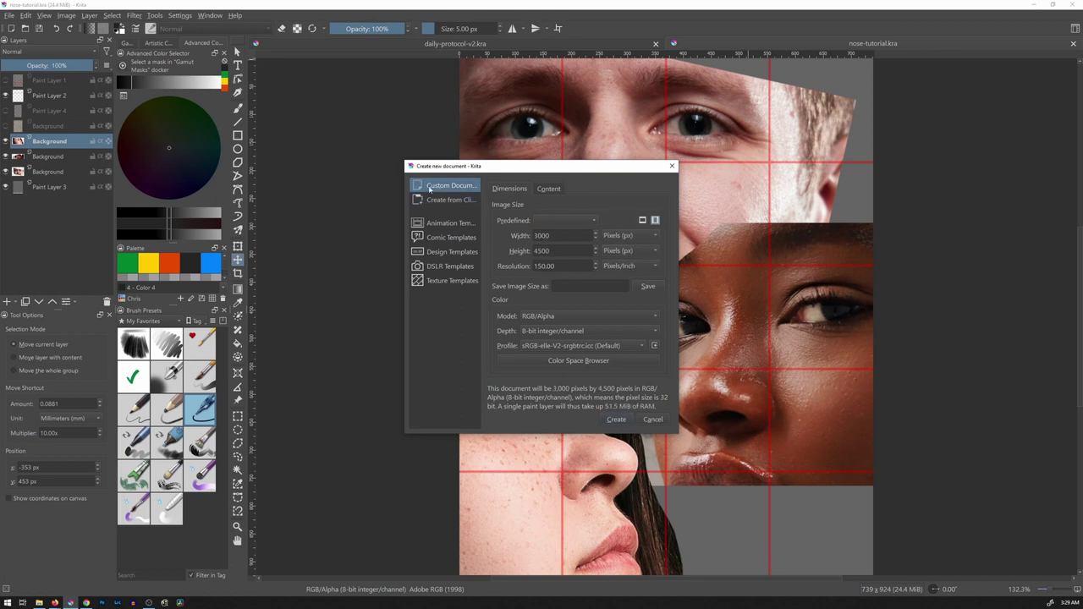
pyautogui.click(624, 235)
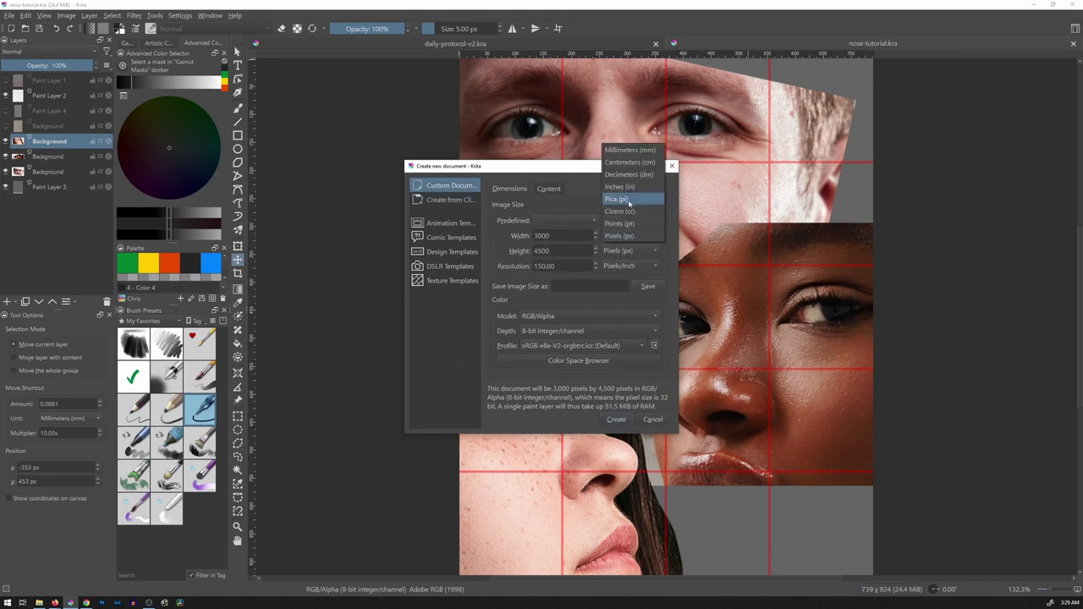
pyautogui.press('Escape')
pyautogui.click(625, 235)
pyautogui.click(626, 189)
pyautogui.click(630, 235)
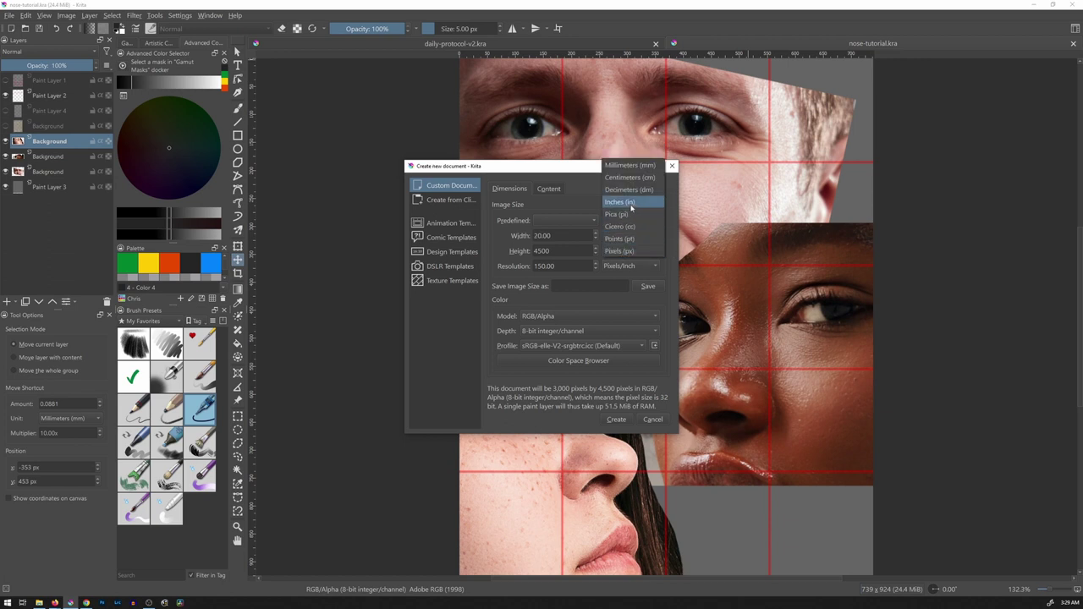
pyautogui.click(630, 204)
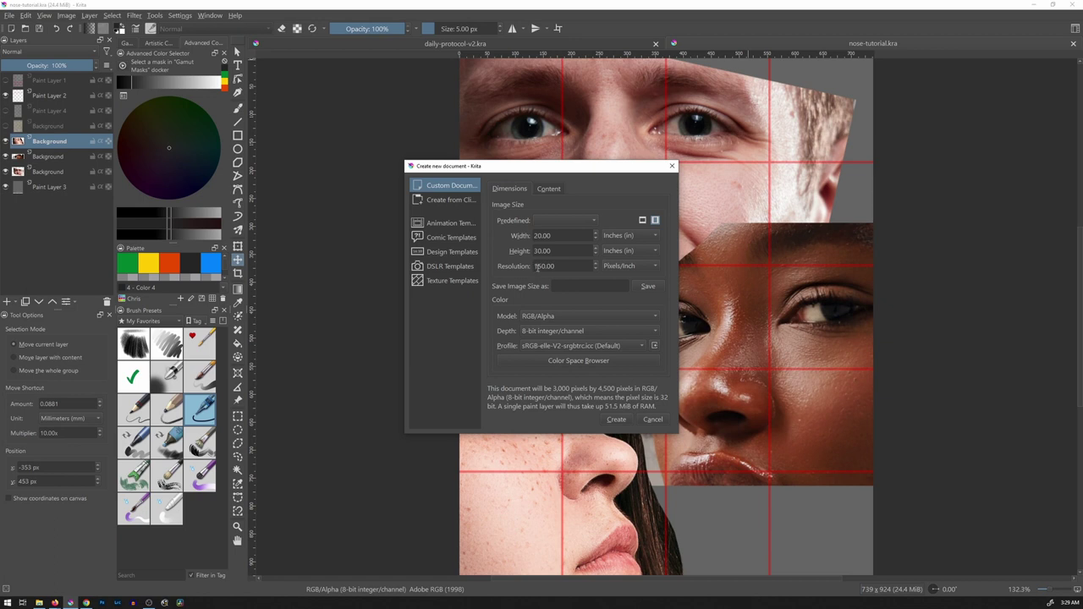
# Set the document size to 8 inches wide by 10 inches high at 150 pixels per inch and create it.
pyautogui.doubleClick(534, 266)
pyautogui.doubleClick(541, 235)
pyautogui.write('8')
pyautogui.doubleClick(533, 251)
pyautogui.write('10')
pyautogui.click(616, 420)
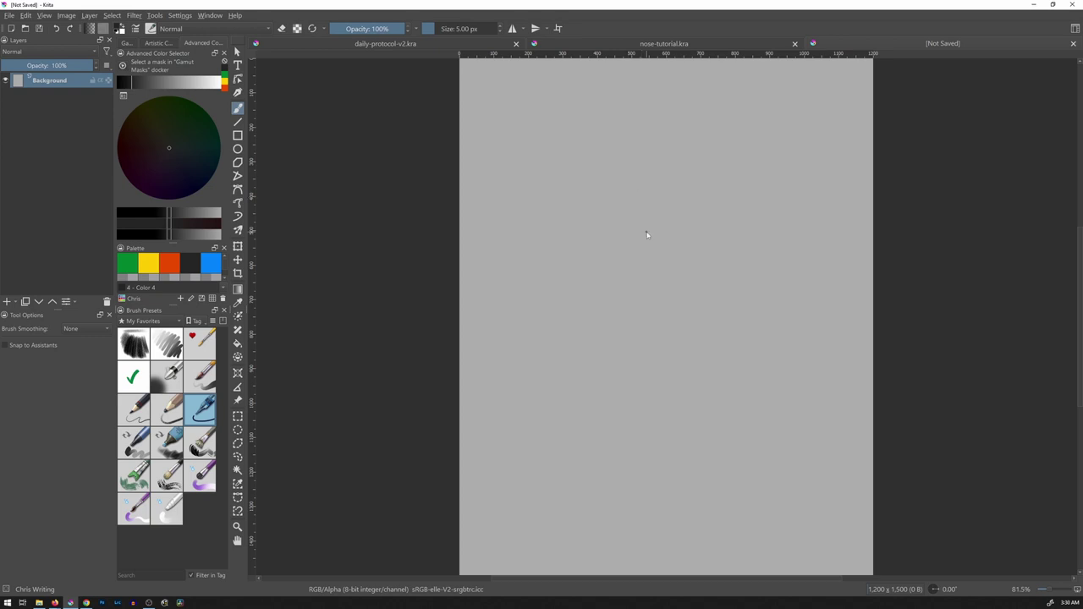
# Add a new paint layer above the background and fill it with a neutral mid gray.
pyautogui.press('Insert')
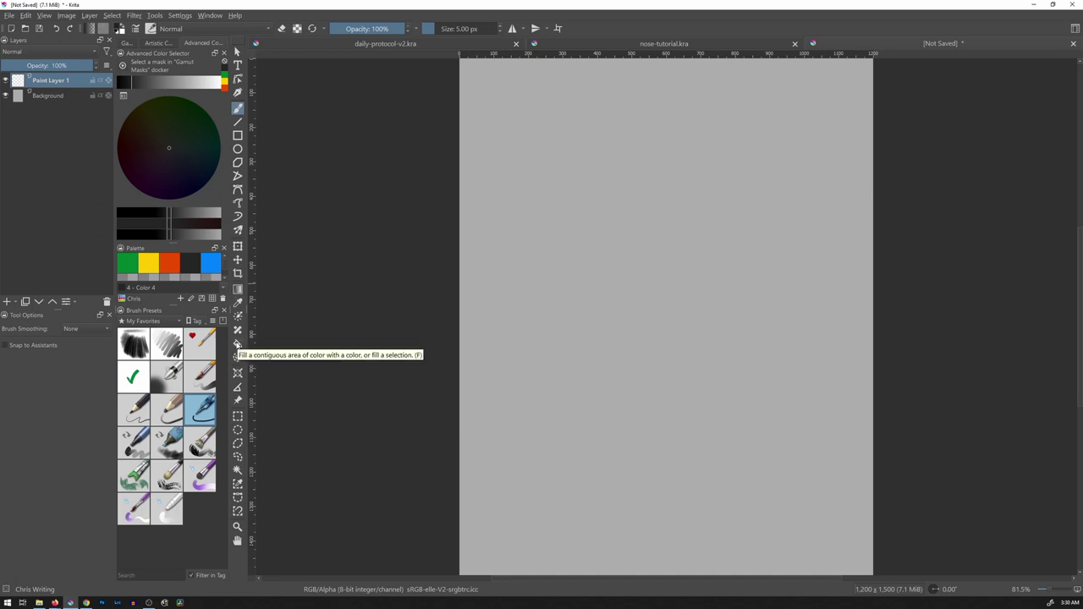
pyautogui.click(237, 343)
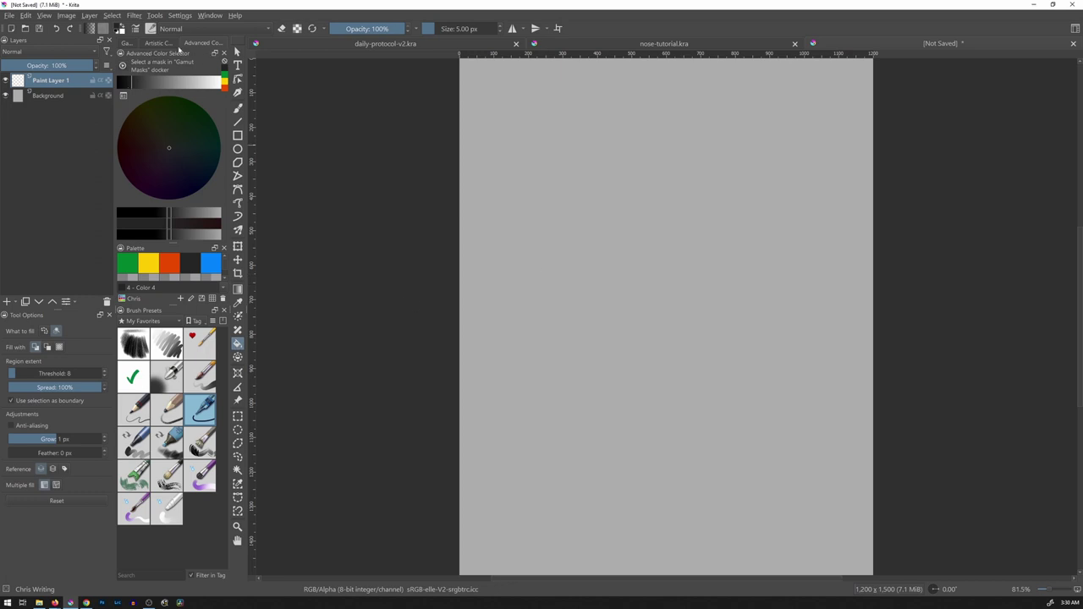
pyautogui.moveTo(141, 81); pyautogui.dragTo(169, 85)
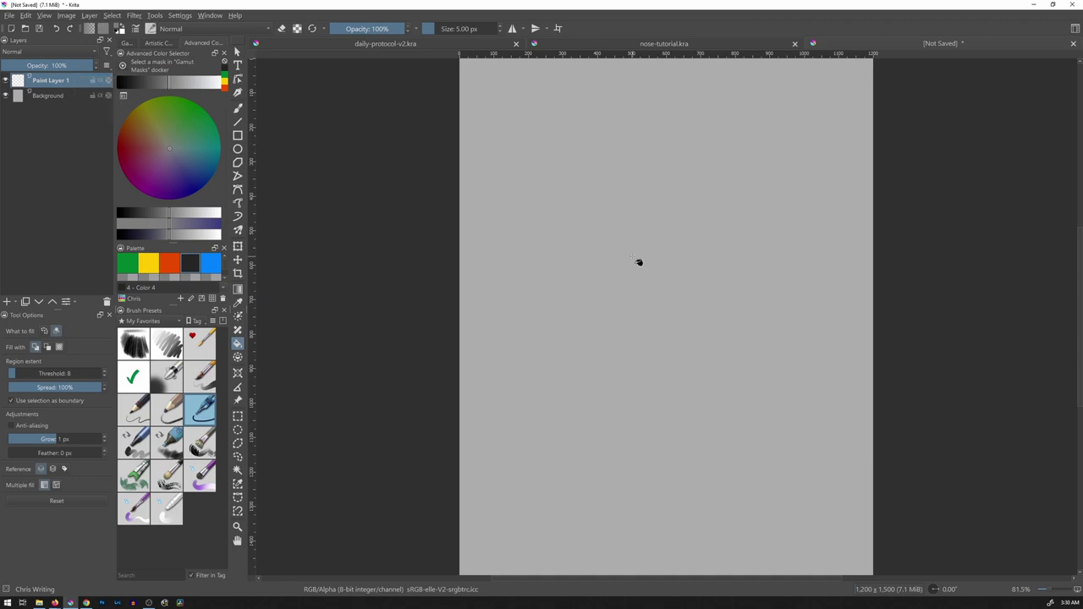
pyautogui.click(662, 271)
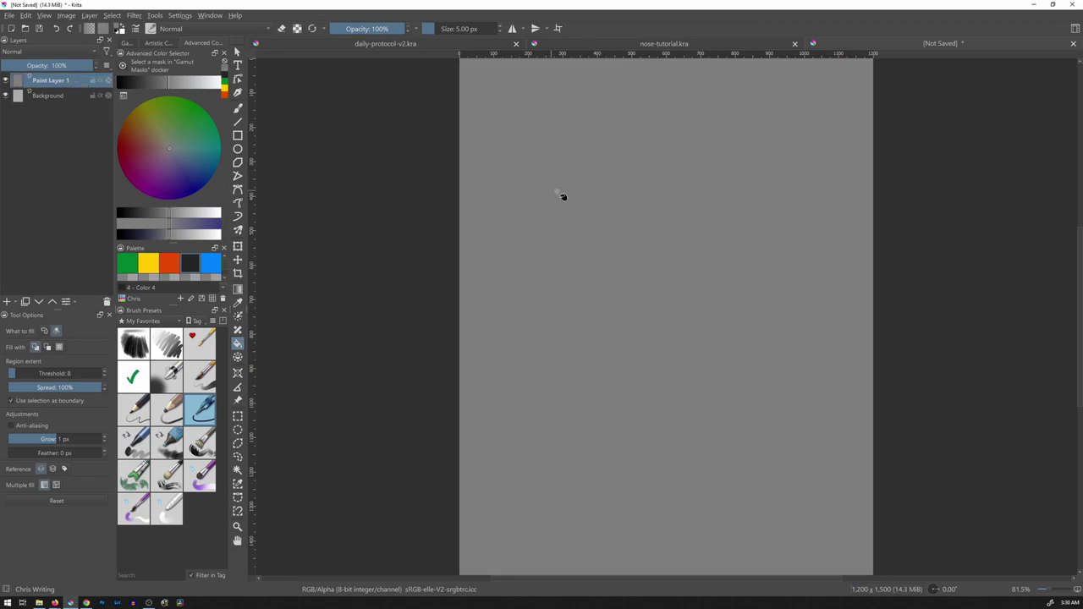
# Open the reference photos front-view.jpg, profile-view.jpg and three-quarter view.jpg together from the Video Nose Tutorial folder.
pyautogui.click(731, 46)
pyautogui.click(920, 46)
pyautogui.hotkey('ctrl', 'o')
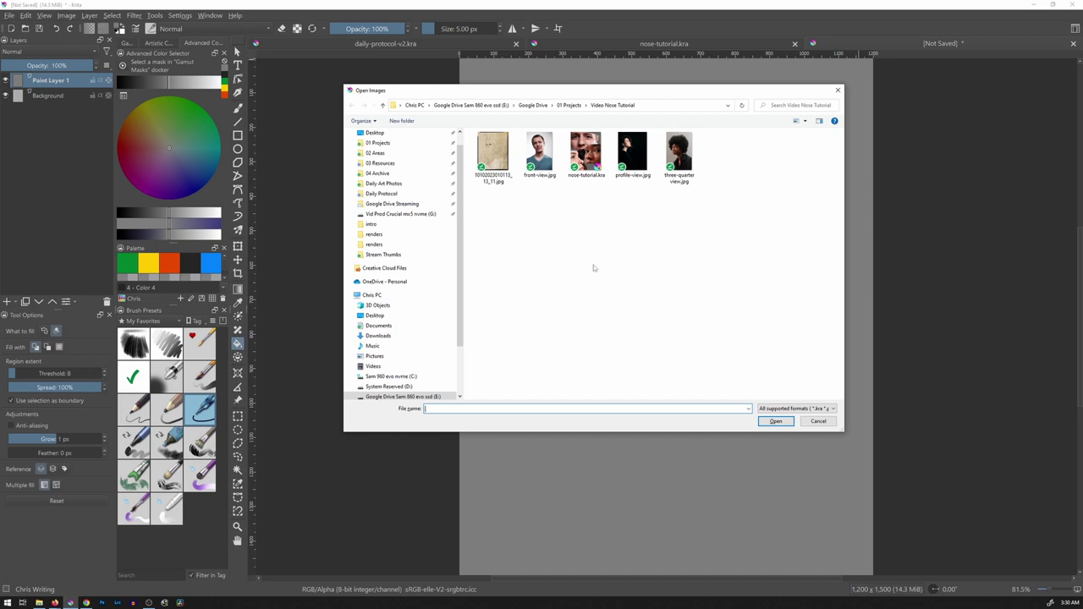
pyautogui.click(548, 161)
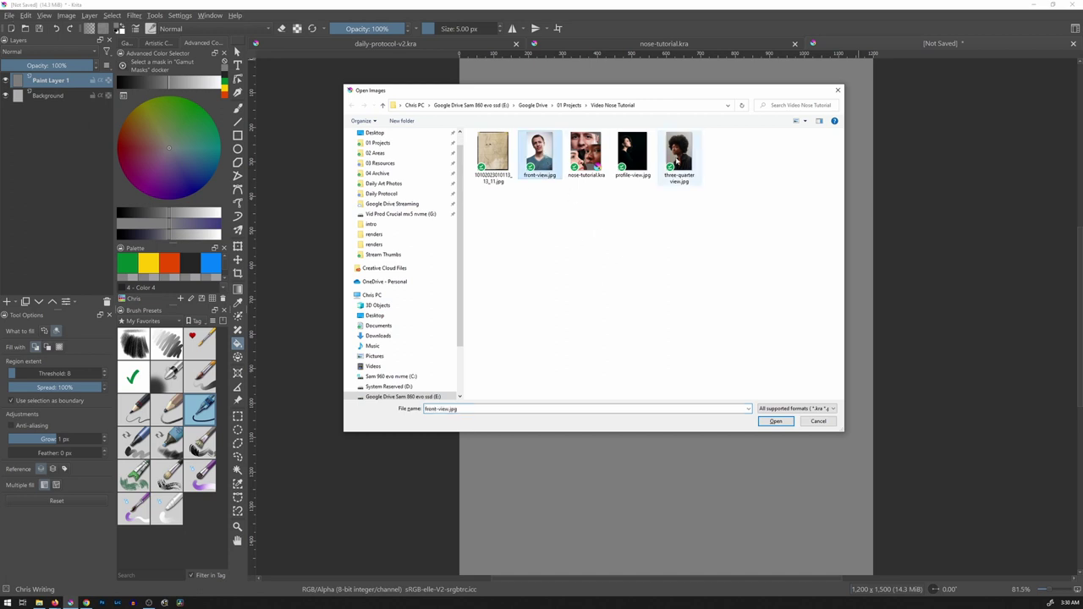
pyautogui.keyDown('ctrl'); pyautogui.click(631, 152); pyautogui.keyUp('ctrl')
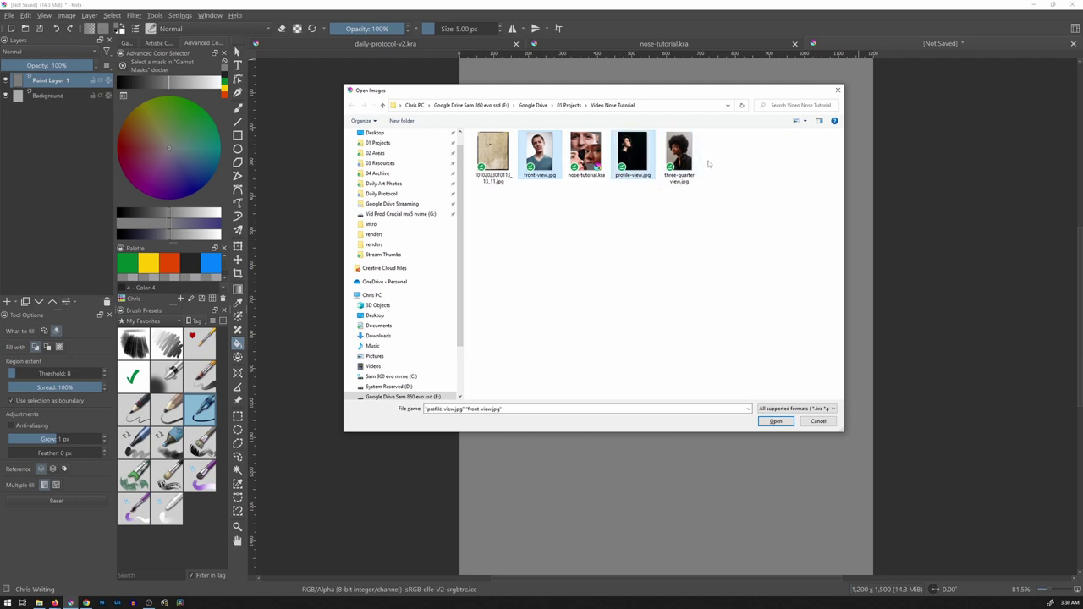
pyautogui.keyDown('ctrl'); pyautogui.click(679, 157); pyautogui.keyUp('ctrl')
pyautogui.click(775, 420)
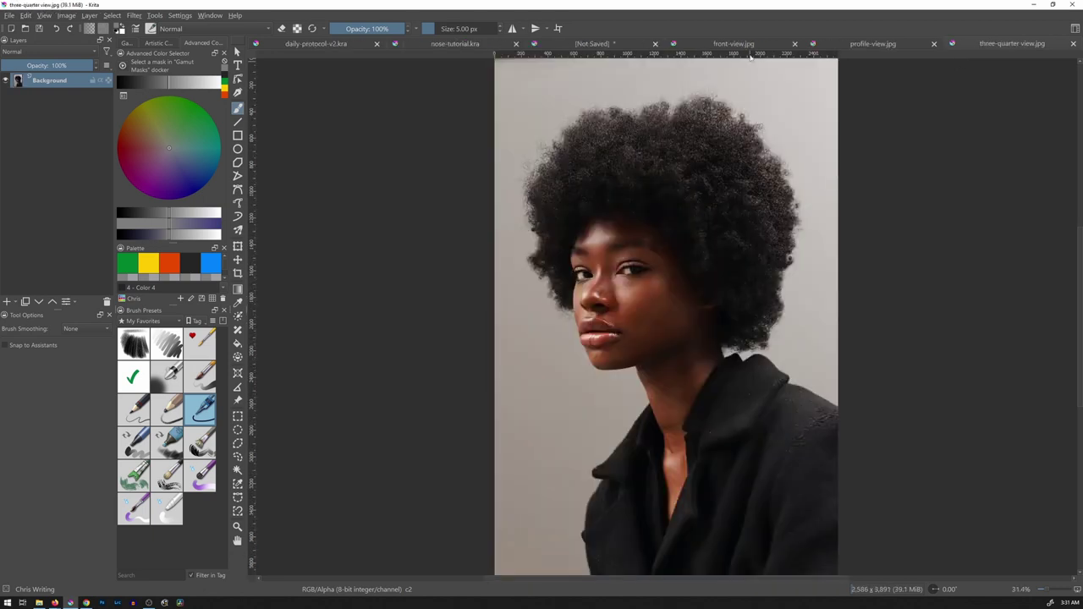
# In front-view.jpg, draw a freehand selection around the man's face from the lower forehead to the mouth.
pyautogui.click(747, 46)
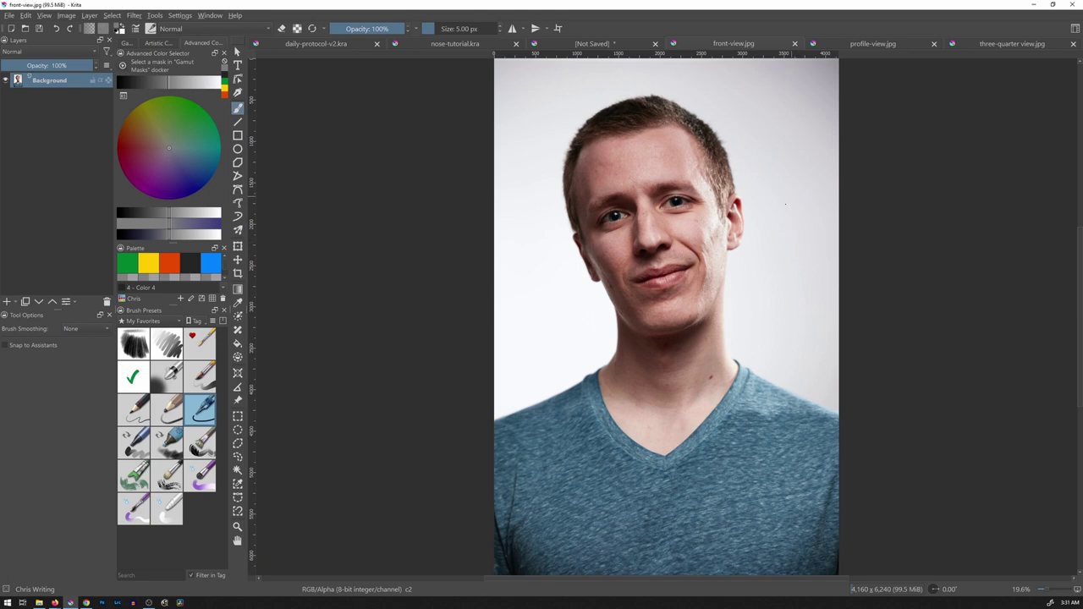
pyautogui.press('l')
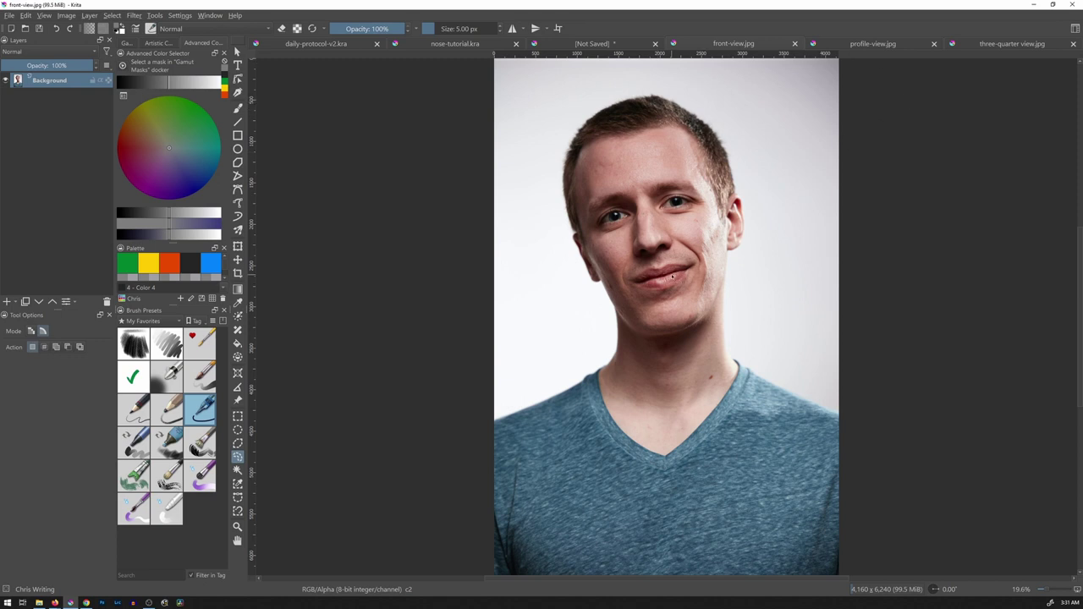
pyautogui.click(238, 457)
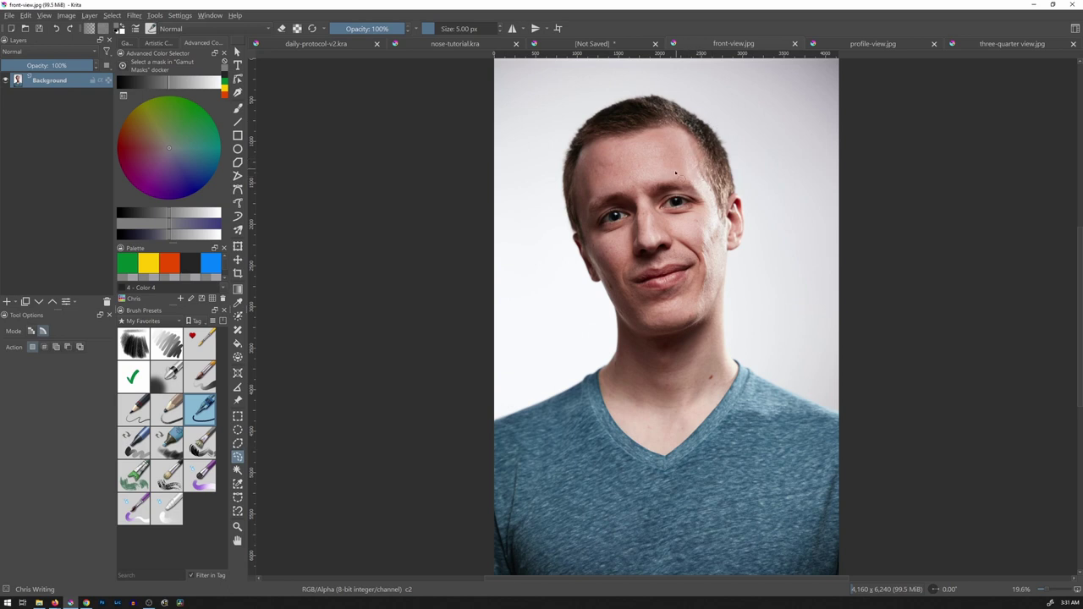
pyautogui.moveTo(661, 172)
pyautogui.mouseDown()
pyautogui.moveTo(595, 186)
pyautogui.moveTo(571, 217)
pyautogui.moveTo(568, 252)
pyautogui.moveTo(581, 272)
pyautogui.moveTo(629, 285)
pyautogui.mouseUp()
pyautogui.moveTo(698, 272)
pyautogui.mouseDown()
pyautogui.moveTo(721, 249)
pyautogui.moveTo(728, 222)
pyautogui.moveTo(701, 168)
pyautogui.moveTo(657, 168)
pyautogui.mouseUp()
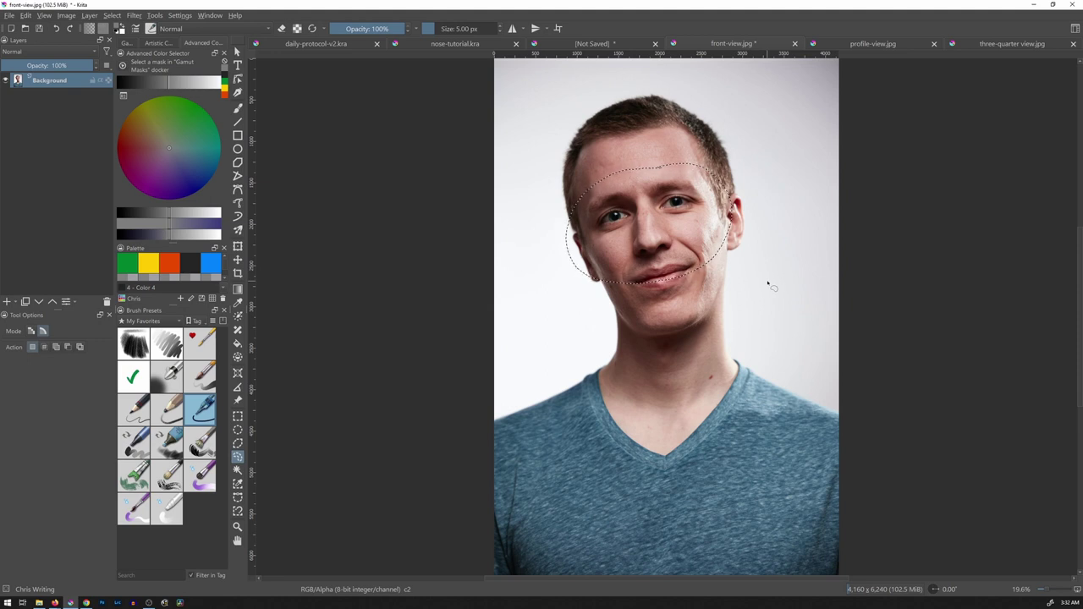
# Copy the selected front-view face area and paste it into the new unsaved document as its own layer.
pyautogui.click(596, 44)
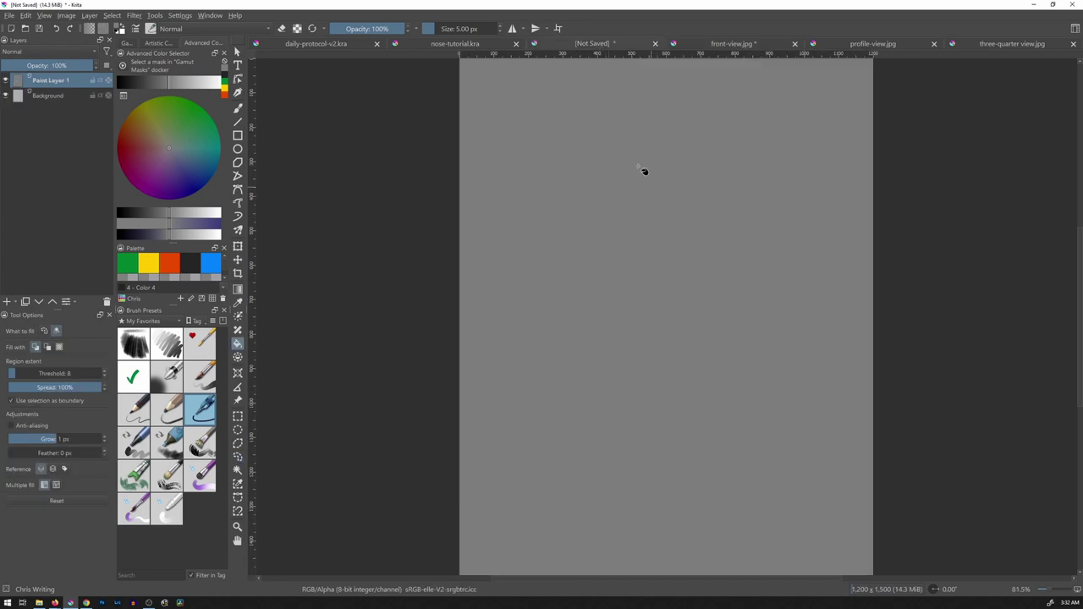
pyautogui.hotkey('ctrl', 'v')
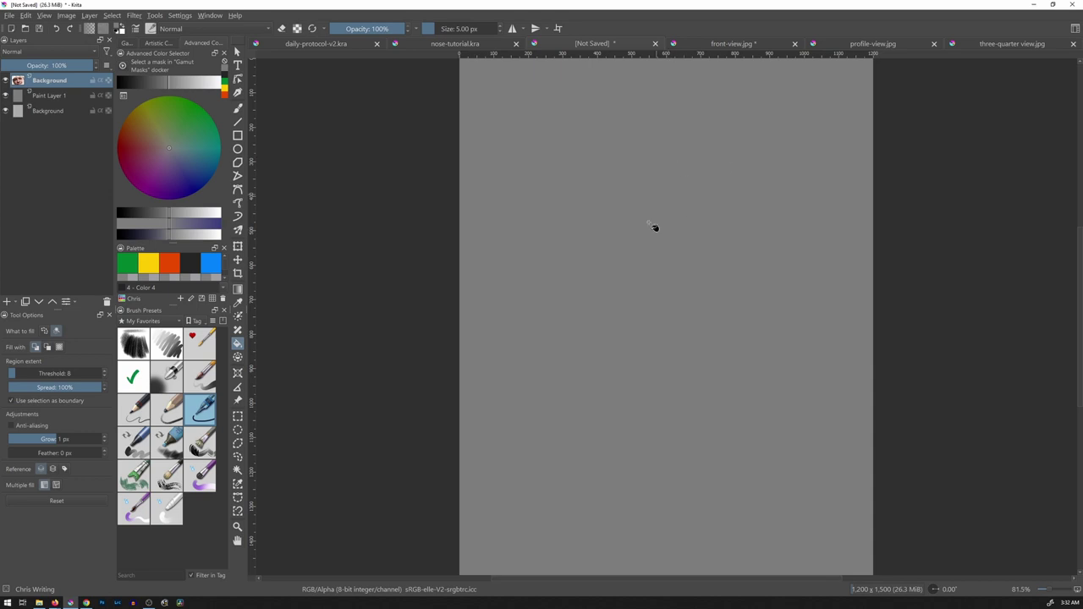
pyautogui.press('-')
pyautogui.press('-')
pyautogui.press('-')
pyautogui.press('-')
pyautogui.press('-')
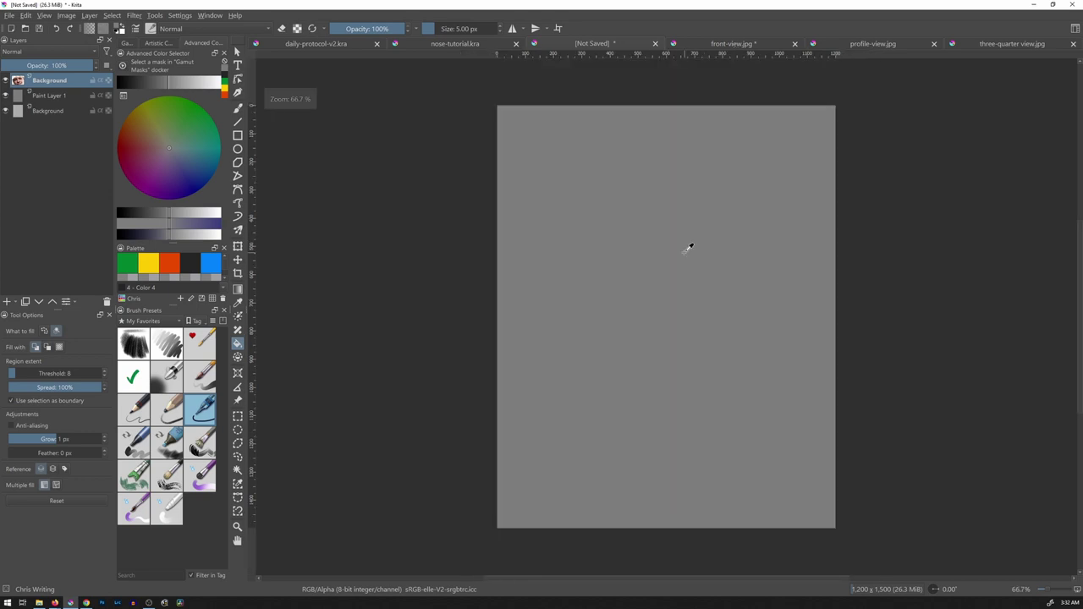
pyautogui.press('-')
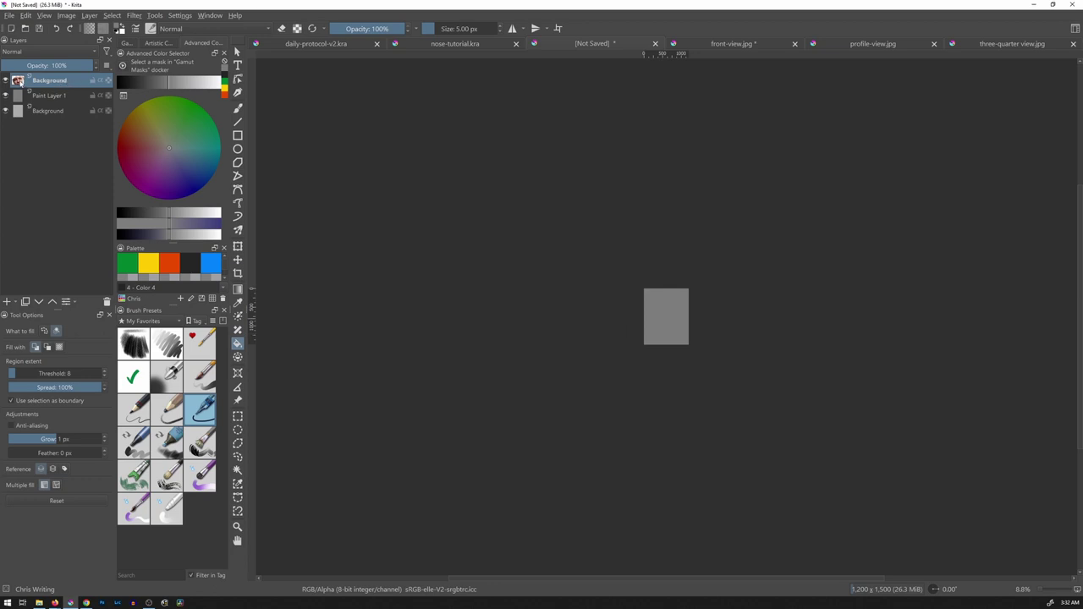
# Enlarge the layer thumbnails and select the opaque pixels of the pasted face layer to locate it outside the canvas.
pyautogui.click(110, 68)
pyautogui.moveTo(114, 90); pyautogui.dragTo(133, 91)
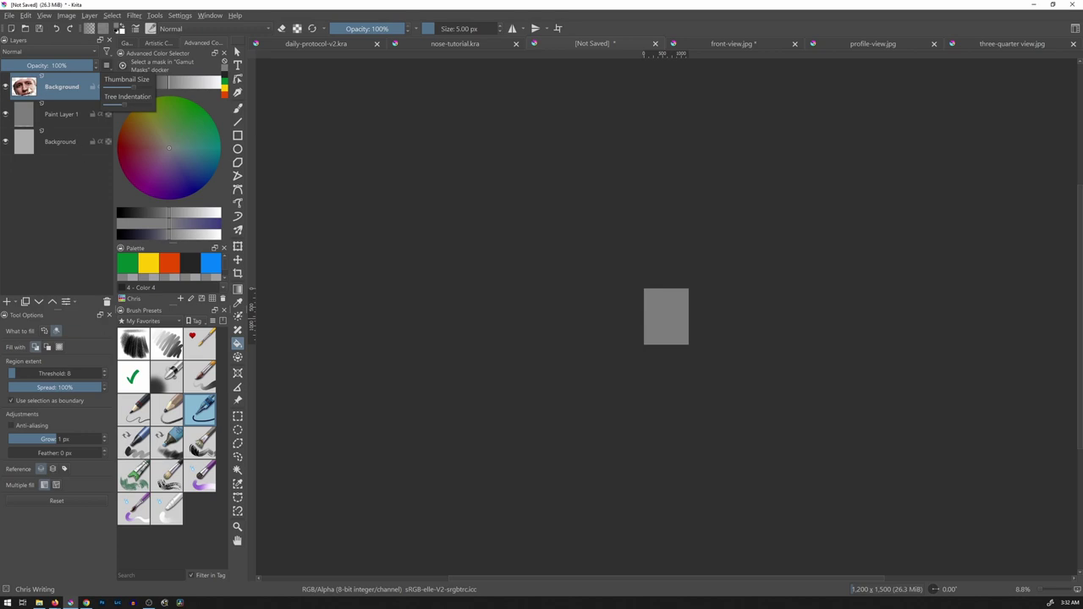
pyautogui.click(34, 92)
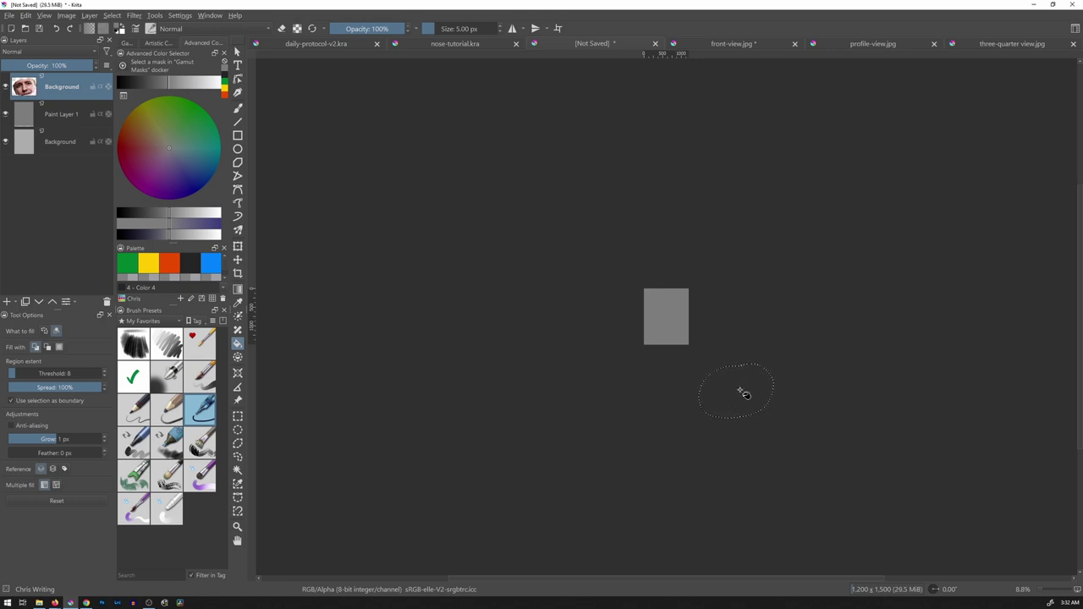
# Move the pasted front-view face onto the upper part of the canvas and clear the selection.
pyautogui.press('t')
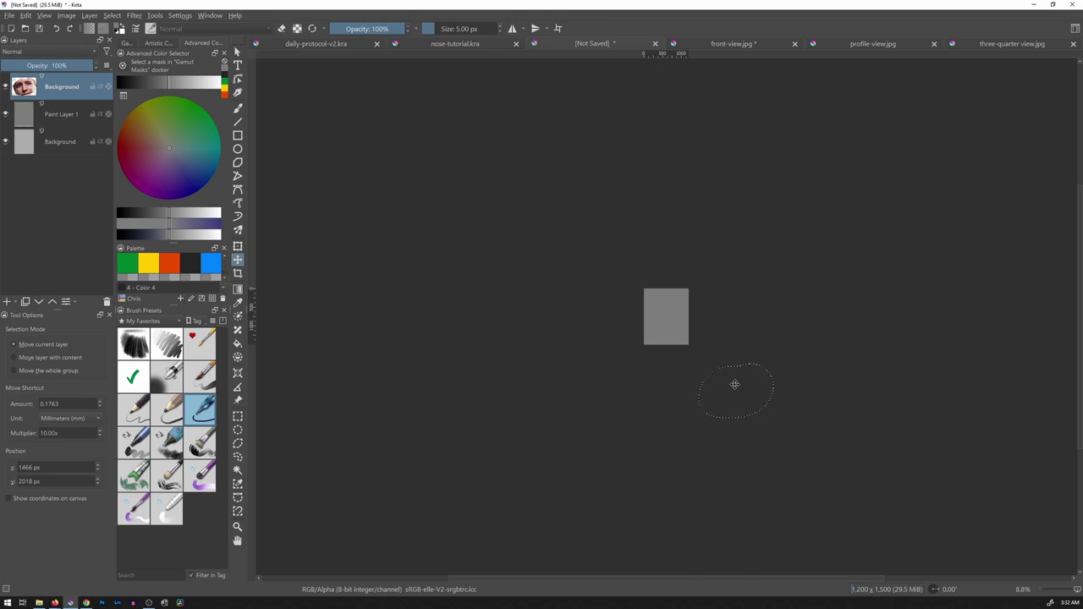
pyautogui.moveTo(739, 388); pyautogui.dragTo(683, 302)
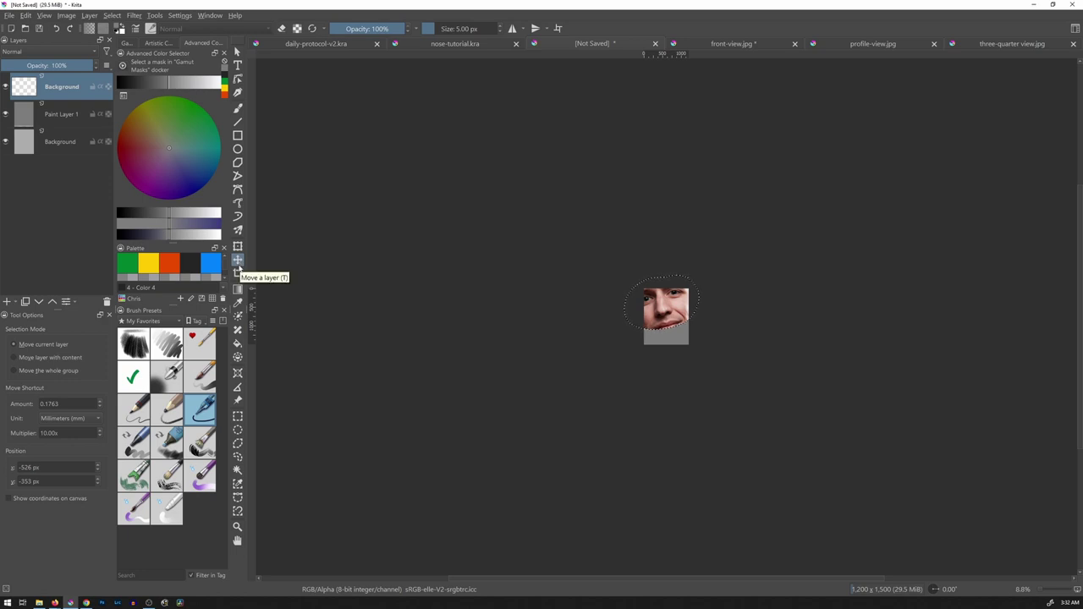
pyautogui.hotkey('ctrl', 'shift', 'a')
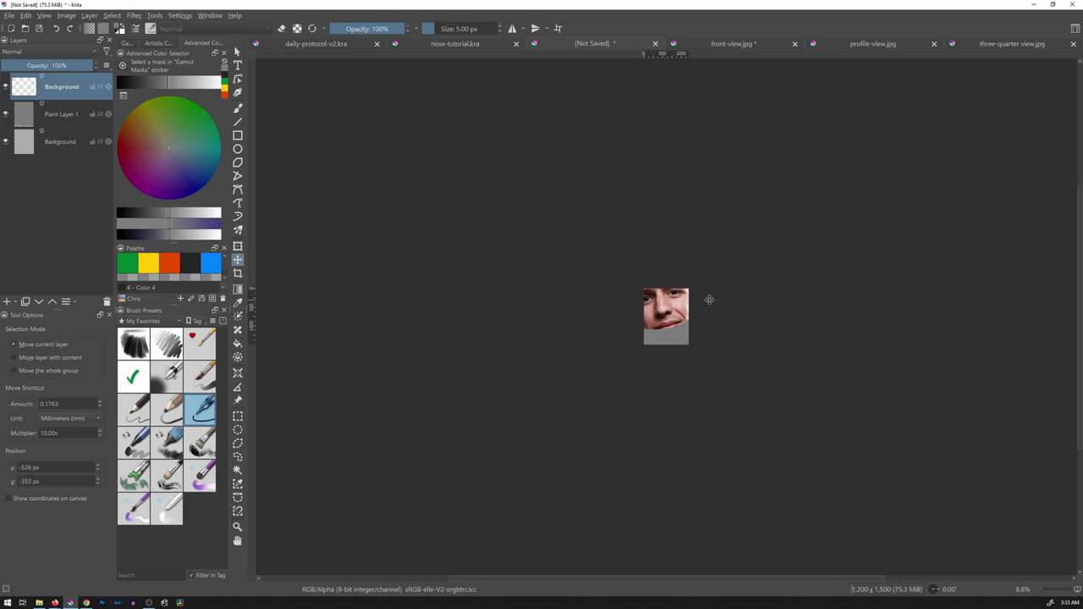
# In profile-view.jpg, draw a freehand selection around the woman's eye, nose, mouth and chin.
pyautogui.click(866, 44)
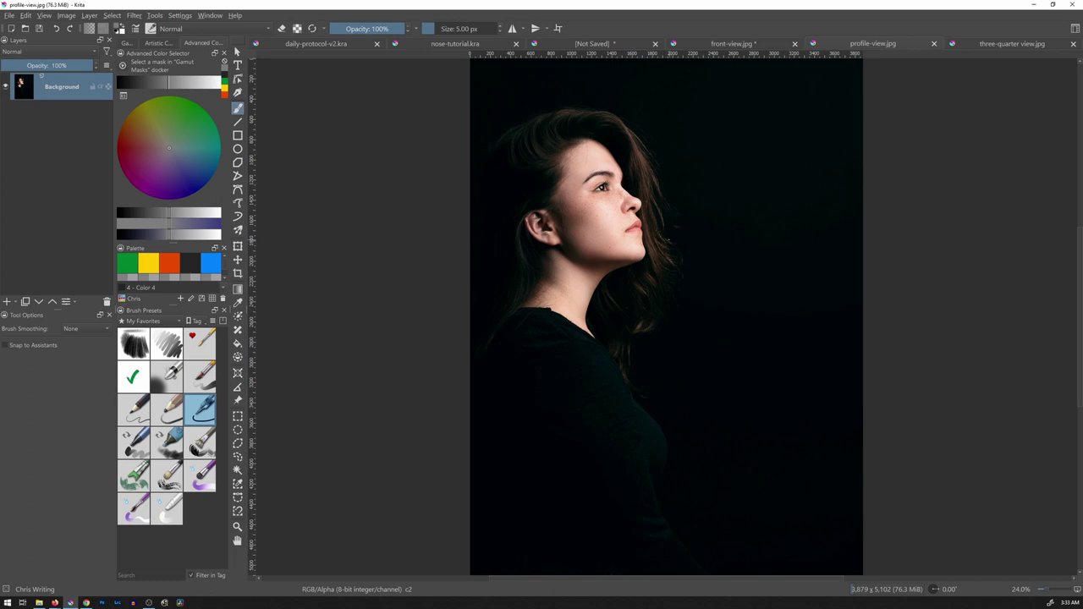
pyautogui.hotkey('ctrl', 'r')
pyautogui.moveTo(649, 265)
pyautogui.mouseDown()
pyautogui.moveTo(626, 252)
pyautogui.moveTo(654, 247)
pyautogui.moveTo(660, 228)
pyautogui.moveTo(652, 180)
pyautogui.moveTo(634, 162)
pyautogui.moveTo(577, 194)
pyautogui.mouseUp()
pyautogui.moveTo(611, 252); pyautogui.dragTo(650, 252)
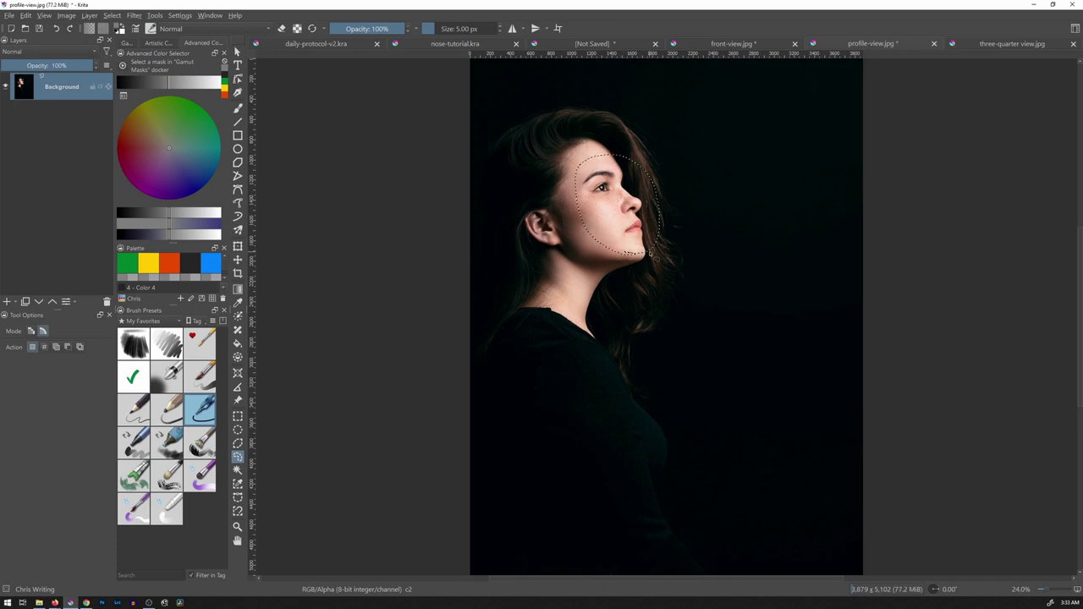
# Copy the selected profile face and paste it into the new unsaved document as another layer.
pyautogui.hotkey('ctrl', 'c')
pyautogui.click(636, 48)
pyautogui.hotkey('ctrl', 'v')
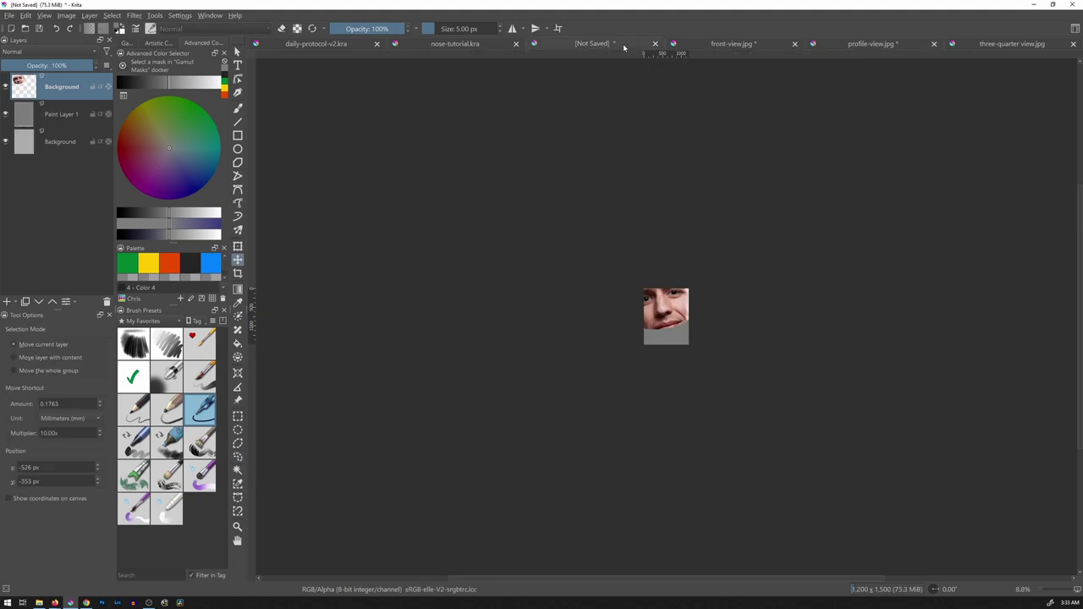
pyautogui.hotkey('ctrl', 'v')
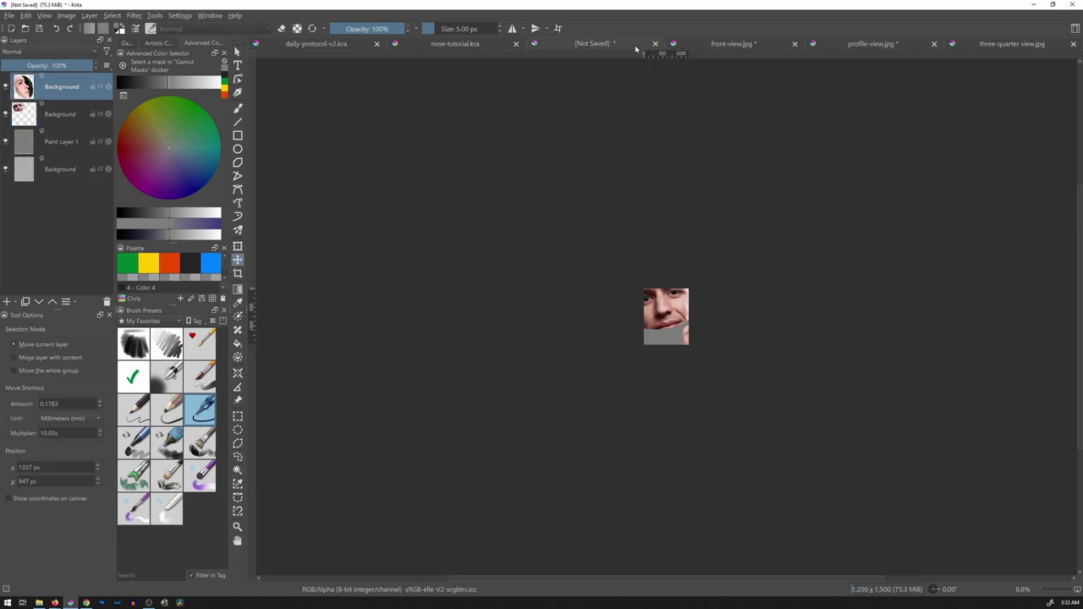
# Move the pasted profile face onto the lower-left part of the canvas.
pyautogui.moveTo(717, 345); pyautogui.dragTo(676, 346)
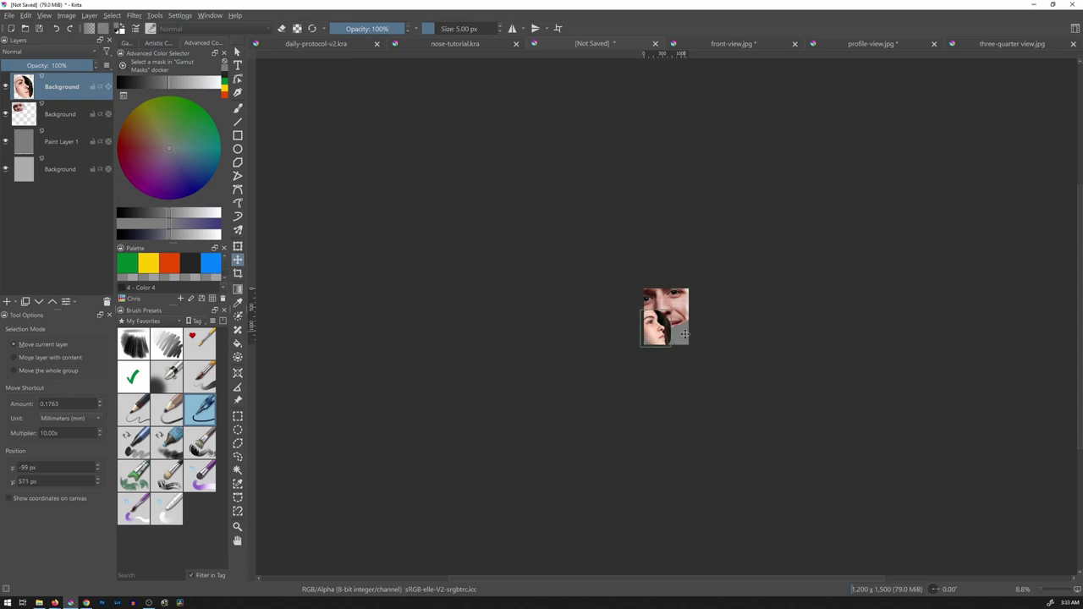
pyautogui.scroll(8, 705, 320)
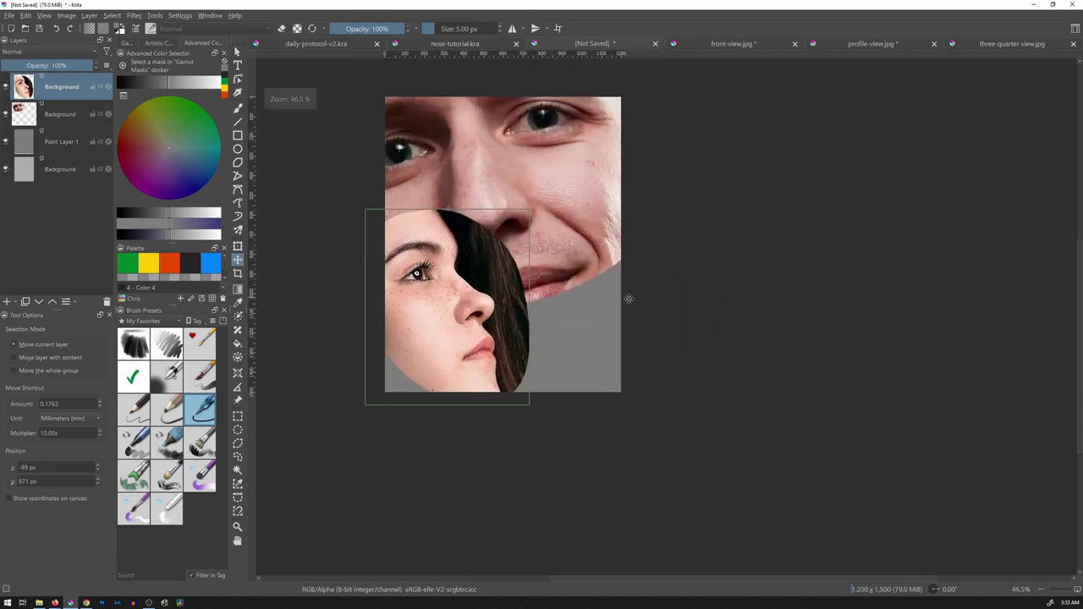
pyautogui.moveTo(646, 291); pyautogui.dragTo(735, 355)
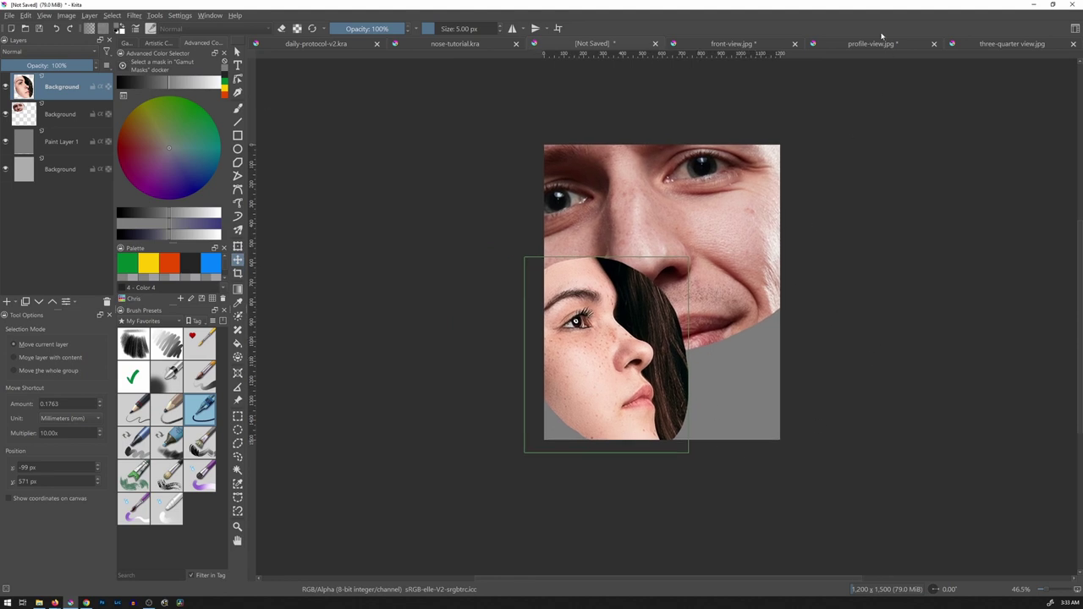
# Select the woman's face freehand in three-quarter view.jpg and copy it into the new unsaved document as another layer.
pyautogui.click(1002, 44)
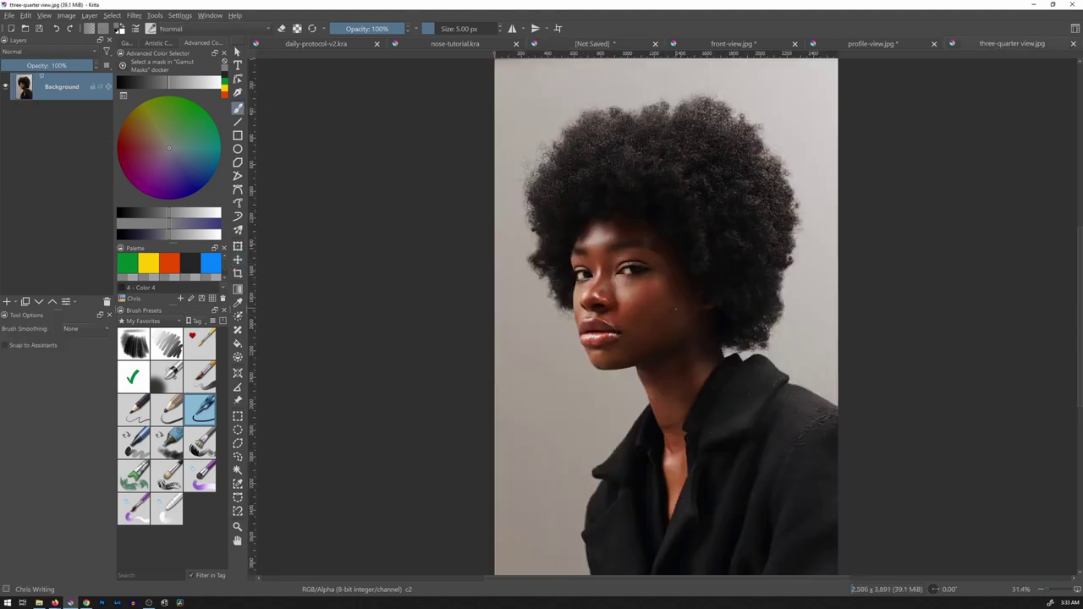
pyautogui.hotkey('ctrl', 'r')
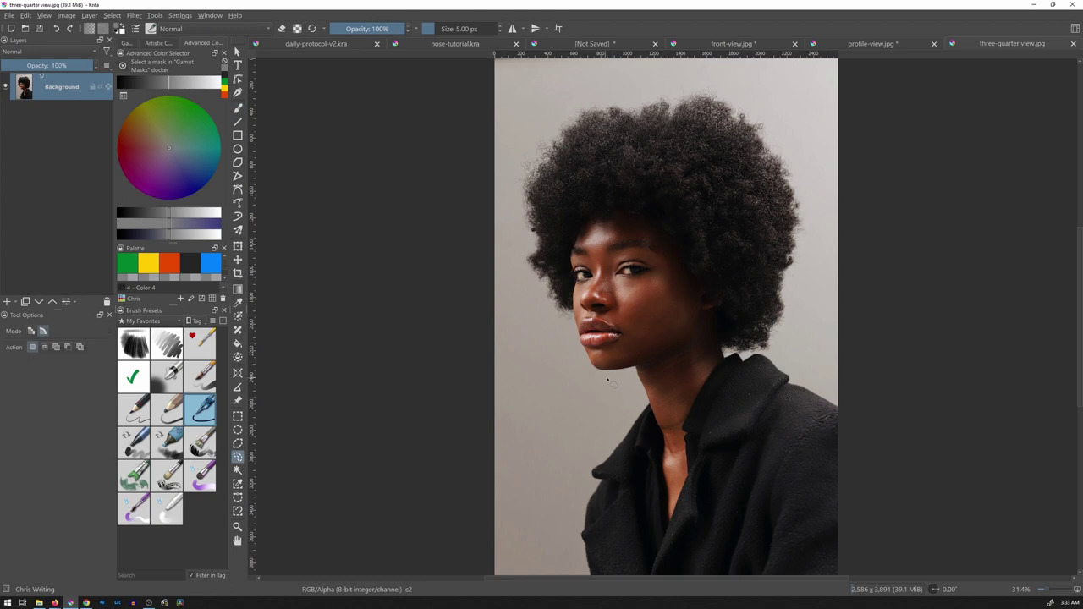
pyautogui.moveTo(583, 380)
pyautogui.mouseDown()
pyautogui.moveTo(658, 351)
pyautogui.moveTo(667, 316)
pyautogui.moveTo(652, 247)
pyautogui.moveTo(627, 228)
pyautogui.moveTo(586, 226)
pyautogui.moveTo(551, 264)
pyautogui.moveTo(547, 331)
pyautogui.moveTo(587, 374)
pyautogui.mouseUp()
pyautogui.click(602, 44)
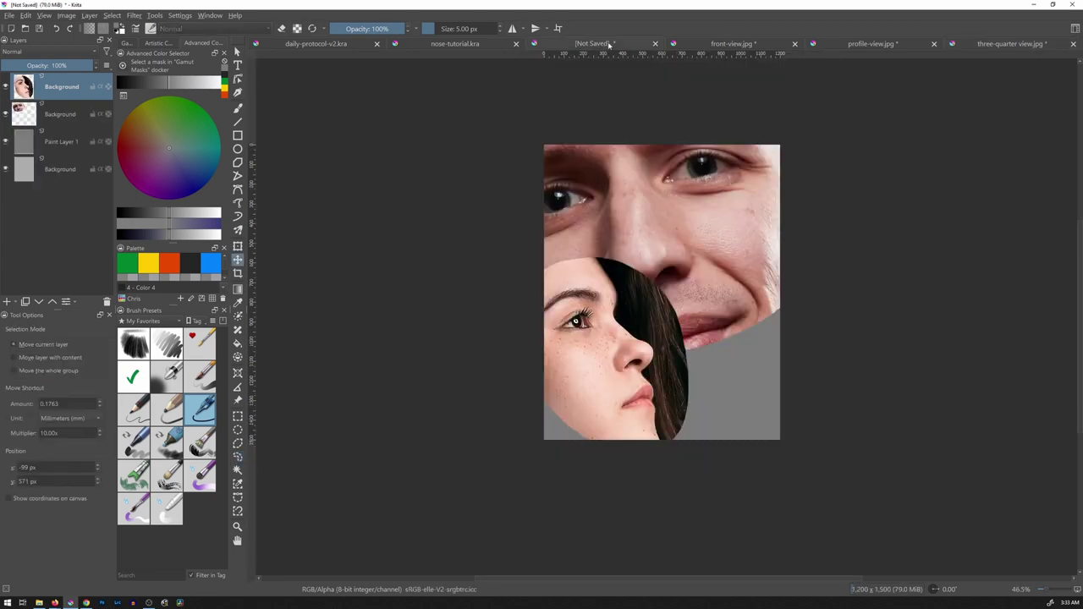
pyautogui.hotkey('ctrl', 'v')
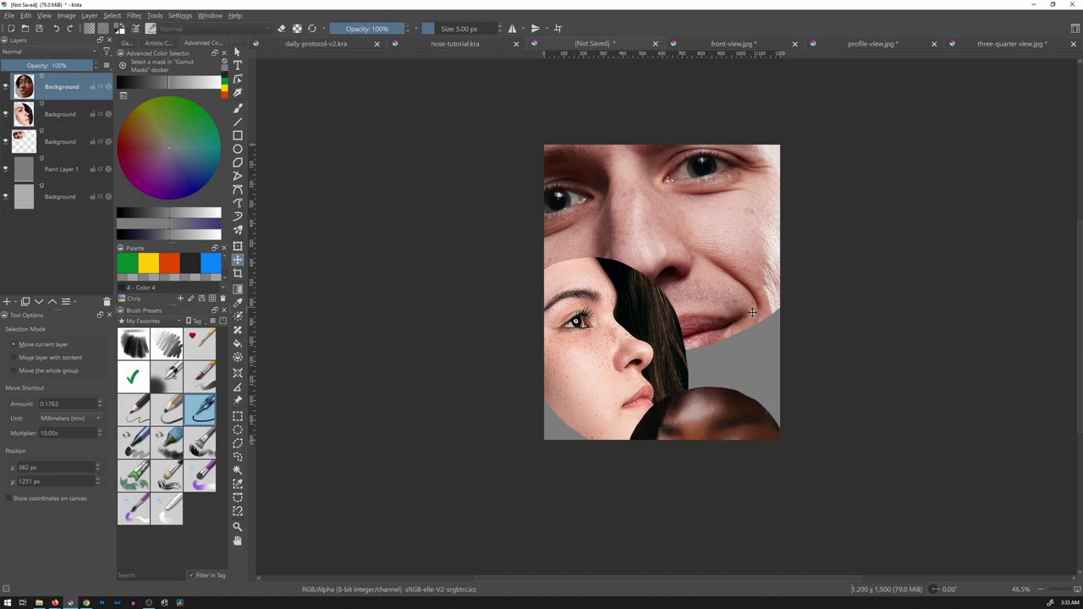
# Move the three-quarter face to the canvas's lower-right area and raise the profile face layer above it.
pyautogui.moveTo(738, 416); pyautogui.dragTo(733, 255)
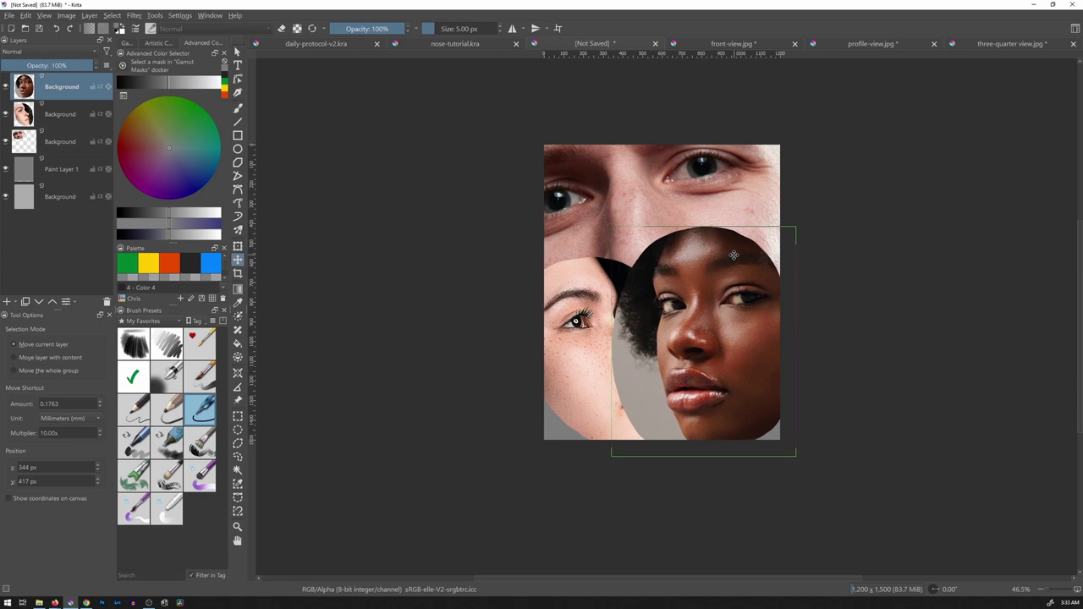
pyautogui.click(70, 114)
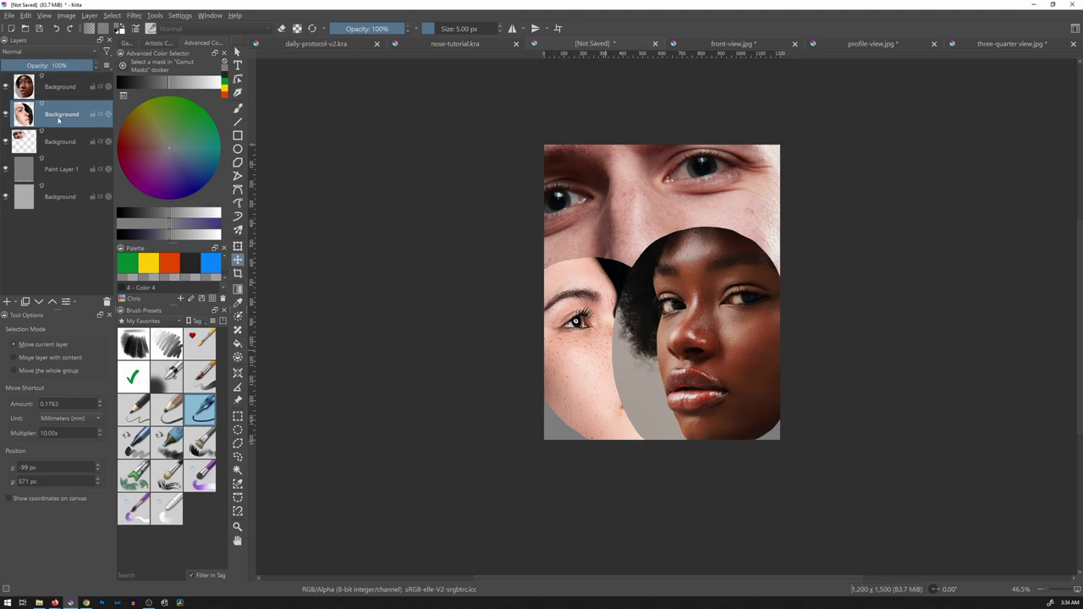
pyautogui.click(52, 302)
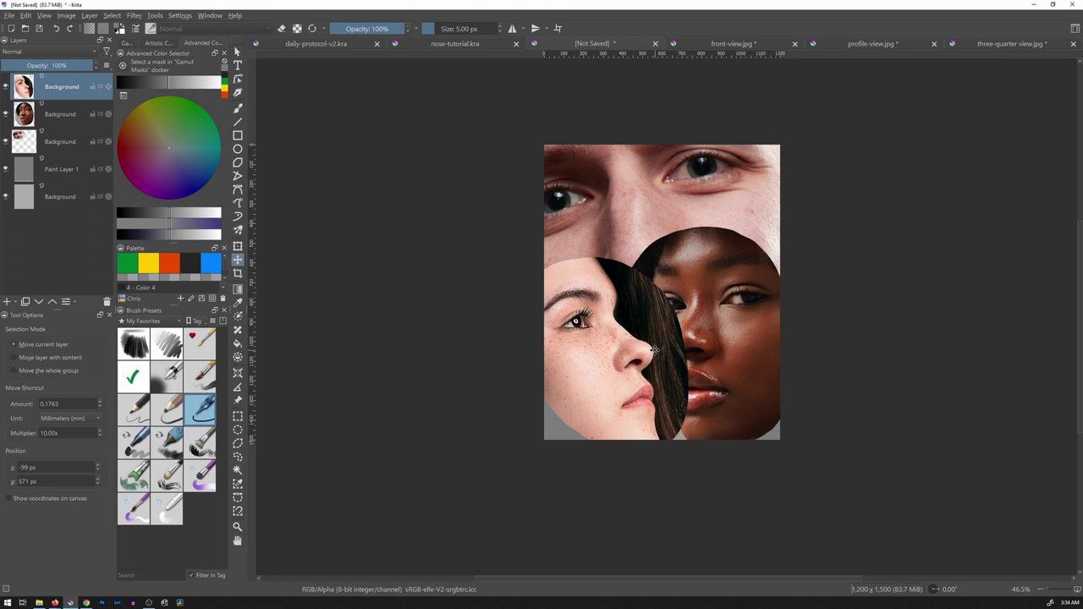
pyautogui.press('2')
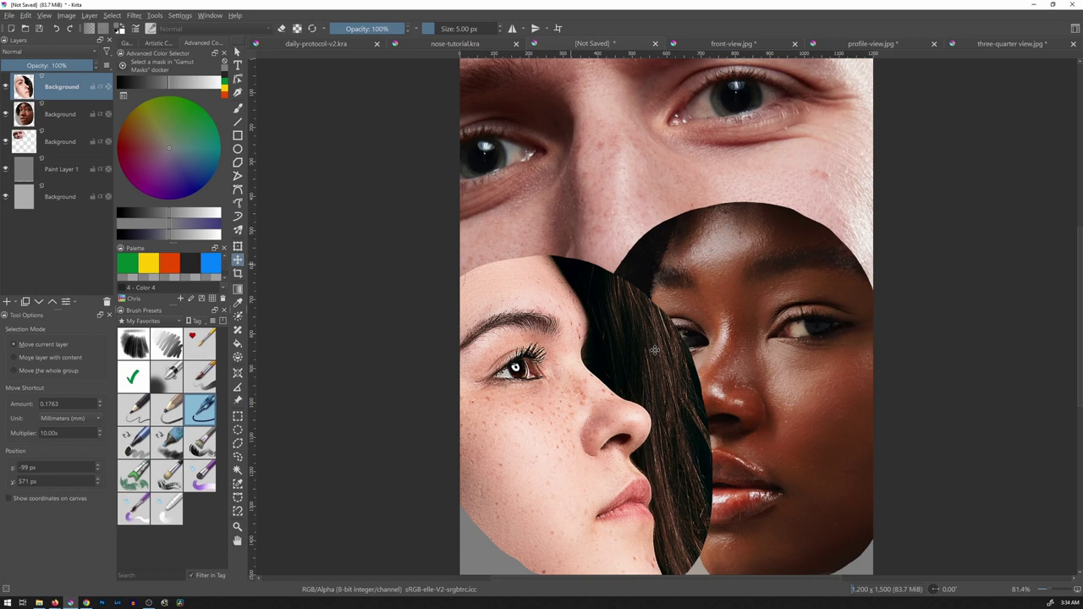
# Start a free transform on the front-view face layer, with its whole bounding box in view.
pyautogui.click(69, 145)
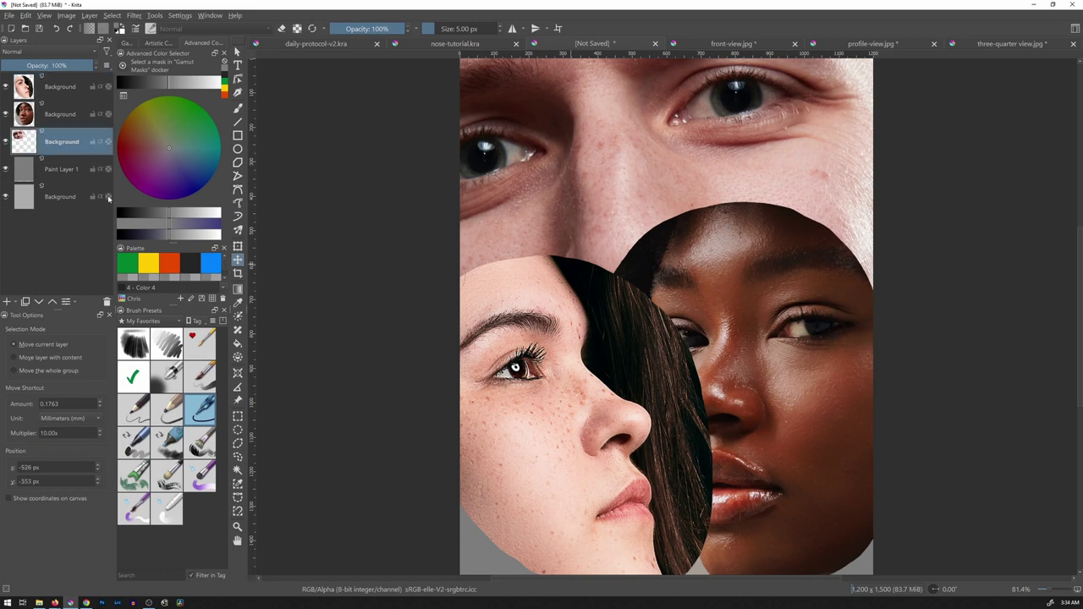
pyautogui.moveTo(109, 198)
pyautogui.moveTo(74, 159)
pyautogui.click(238, 247)
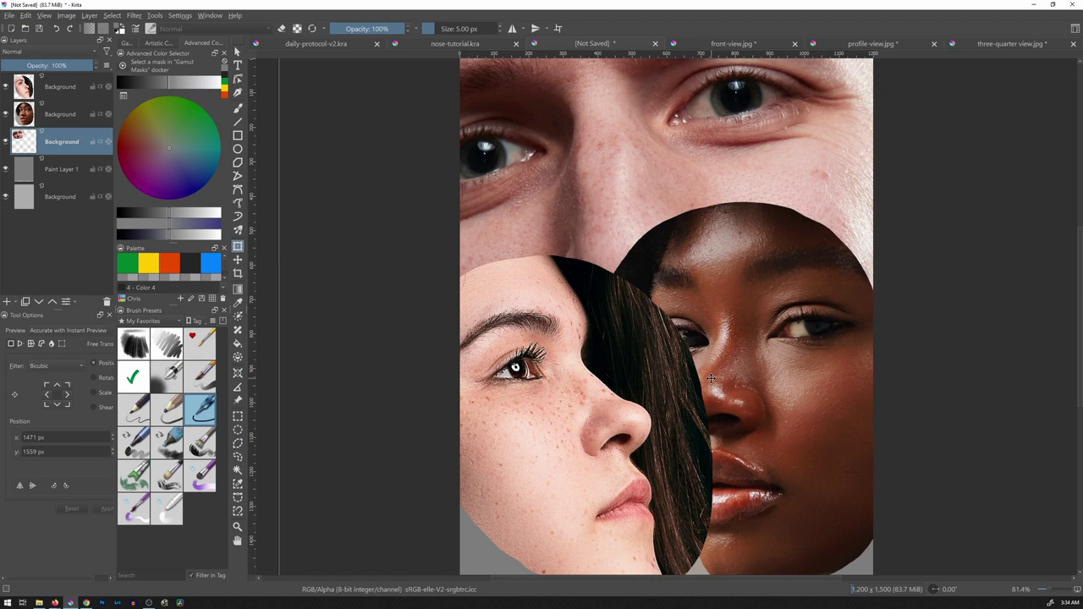
pyautogui.press('-')
pyautogui.press('-')
pyautogui.press('-')
pyautogui.press('-')
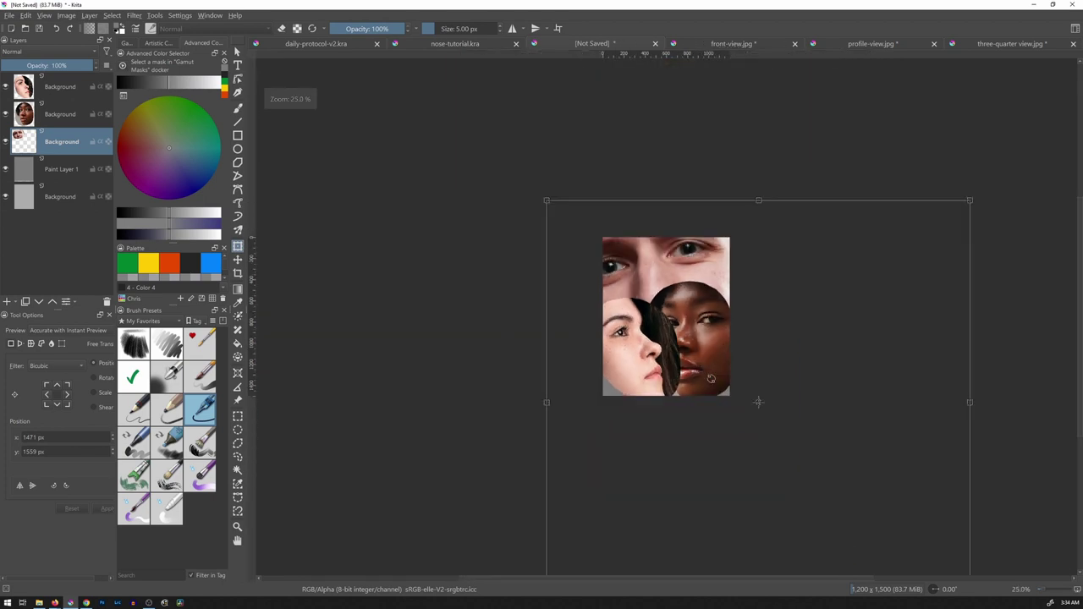
pyautogui.press('-')
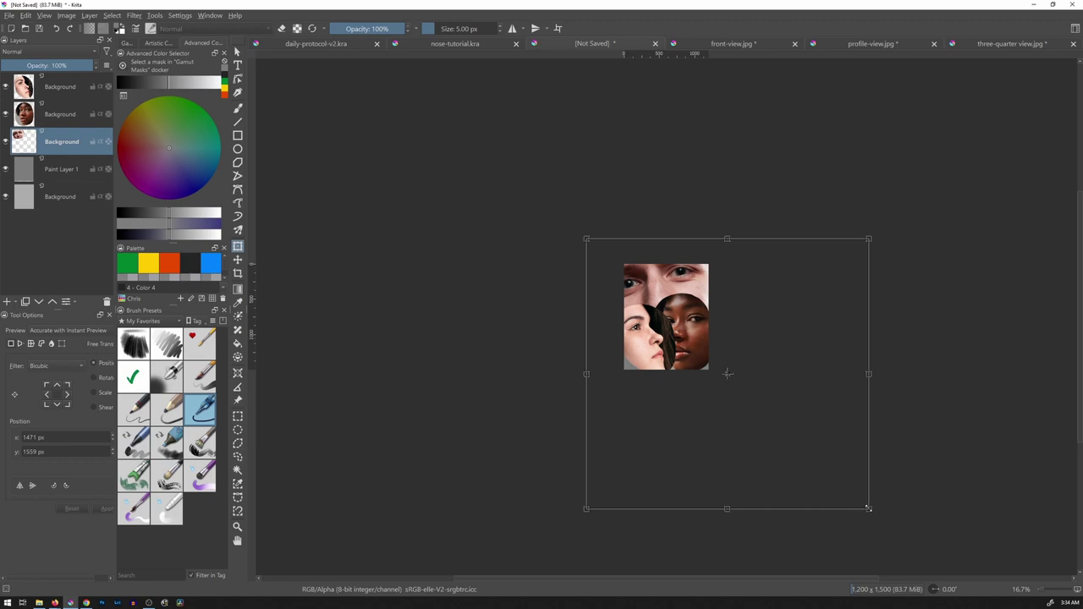
pyautogui.moveTo(868, 509); pyautogui.dragTo(856, 500)
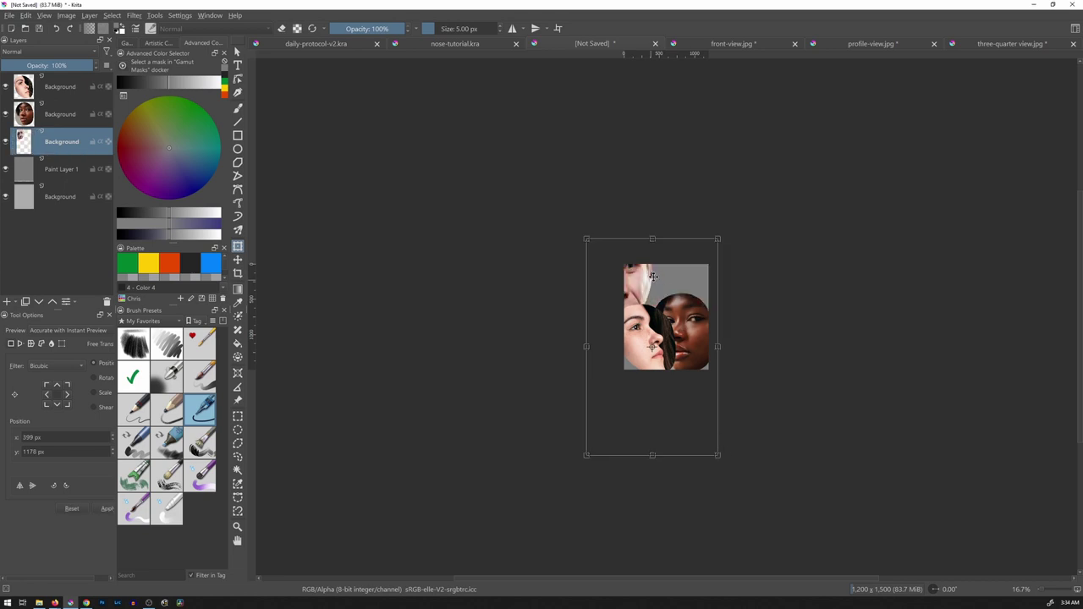
pyautogui.moveTo(680, 268); pyautogui.dragTo(708, 287)
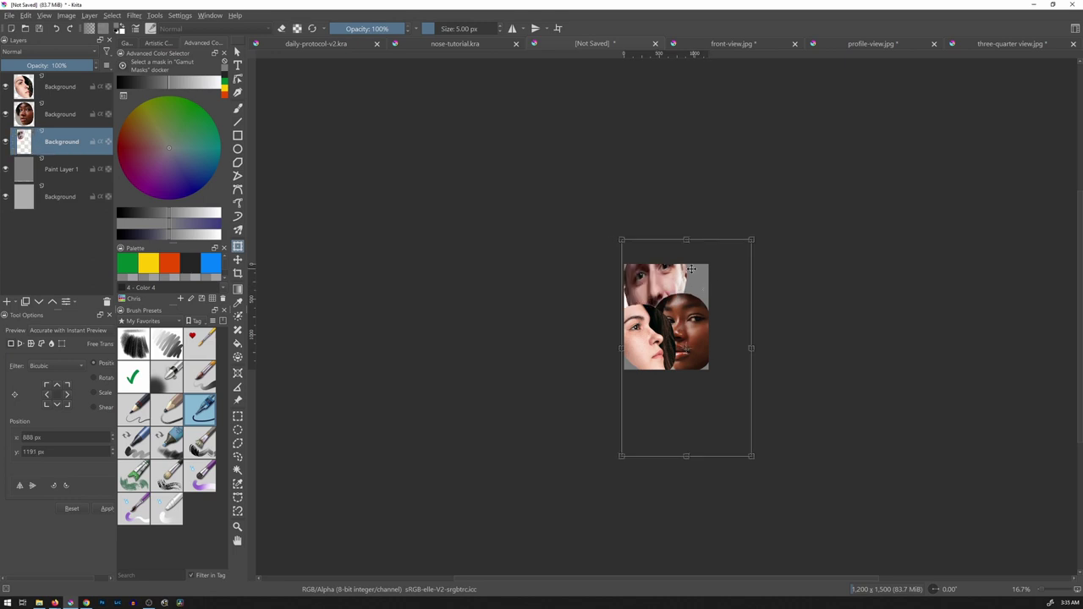
pyautogui.press('Return')
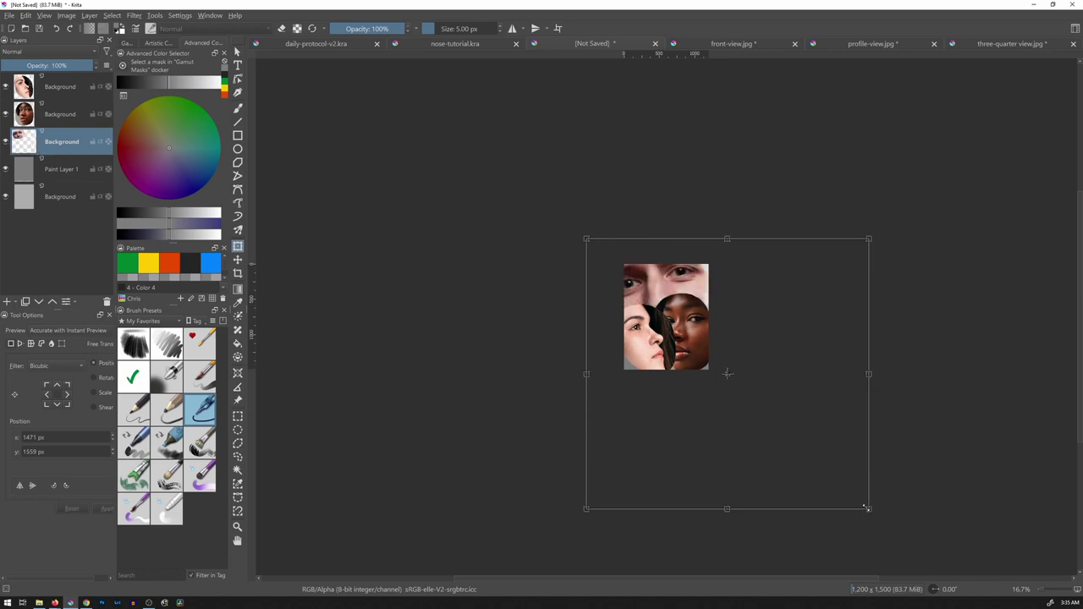
# Scale the front-view face proportionally to about half its size and move it back over the upper part of the canvas.
pyautogui.moveTo(868, 507); pyautogui.dragTo(780, 420)
pyautogui.moveTo(734, 378); pyautogui.dragTo(729, 374)
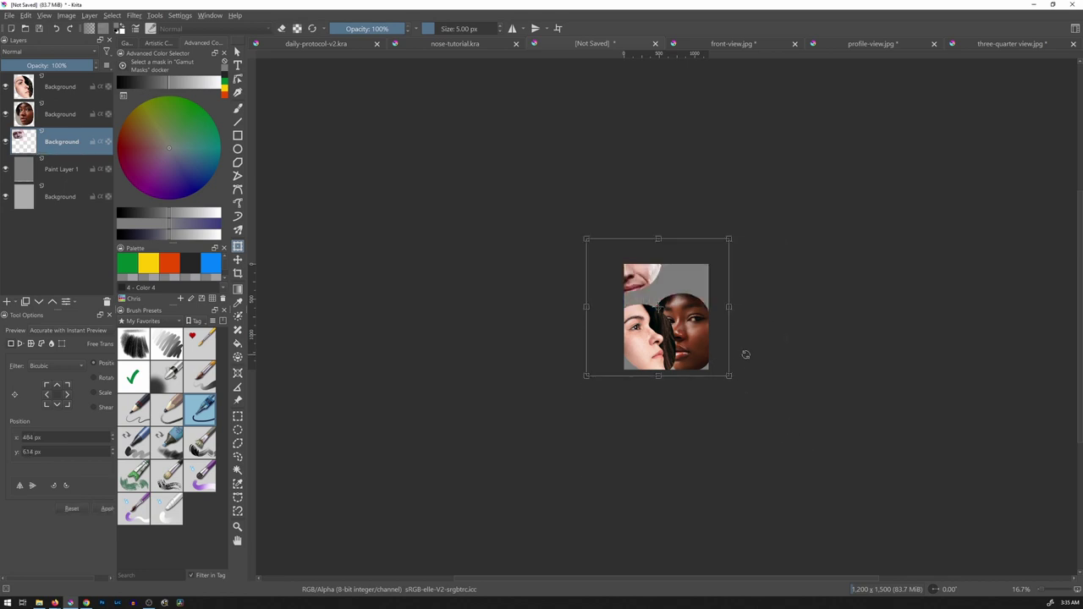
pyautogui.moveTo(658, 282); pyautogui.dragTo(683, 307)
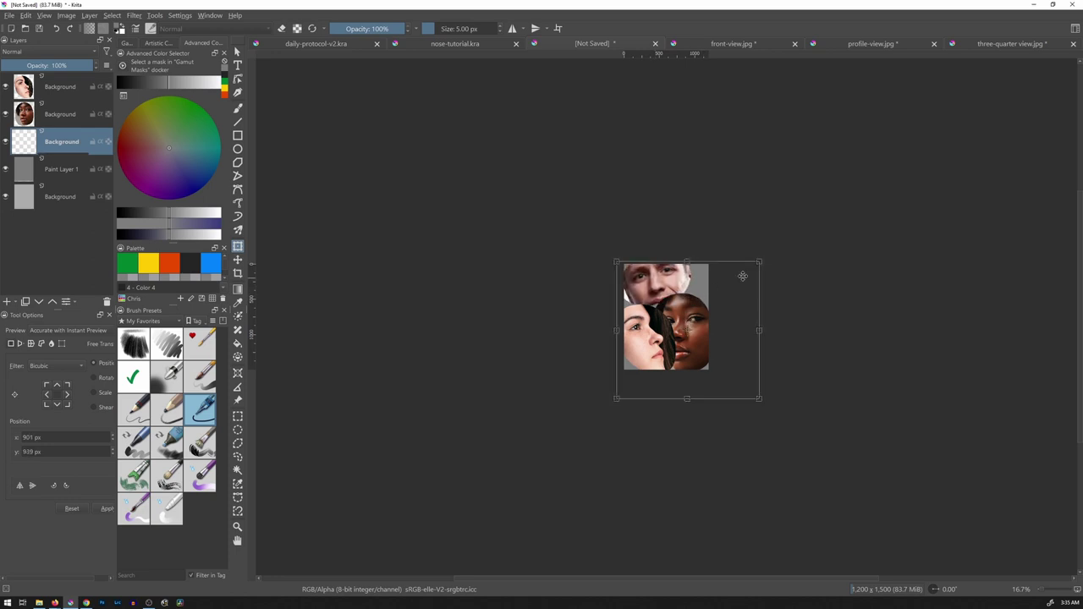
# Rotate the front-view face clockwise until its eyes are level, position it at the canvas's upper left and apply the transform.
pyautogui.moveTo(778, 232); pyautogui.dragTo(807, 252)
pyautogui.moveTo(741, 420)
pyautogui.mouseDown()
pyautogui.moveTo(754, 444)
pyautogui.moveTo(756, 435)
pyautogui.mouseUp()
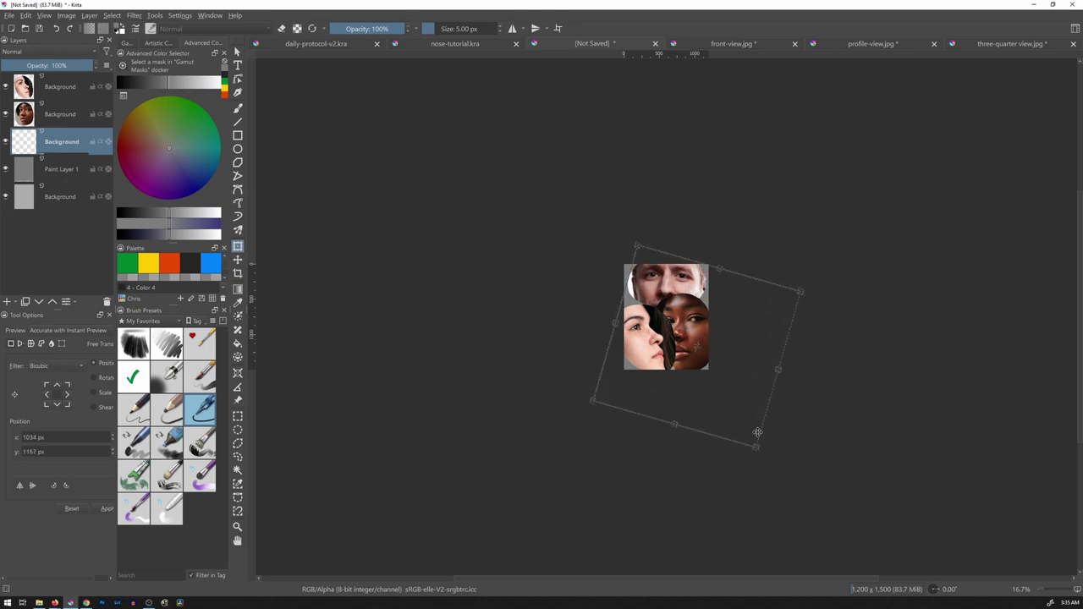
pyautogui.moveTo(816, 272); pyautogui.dragTo(813, 270)
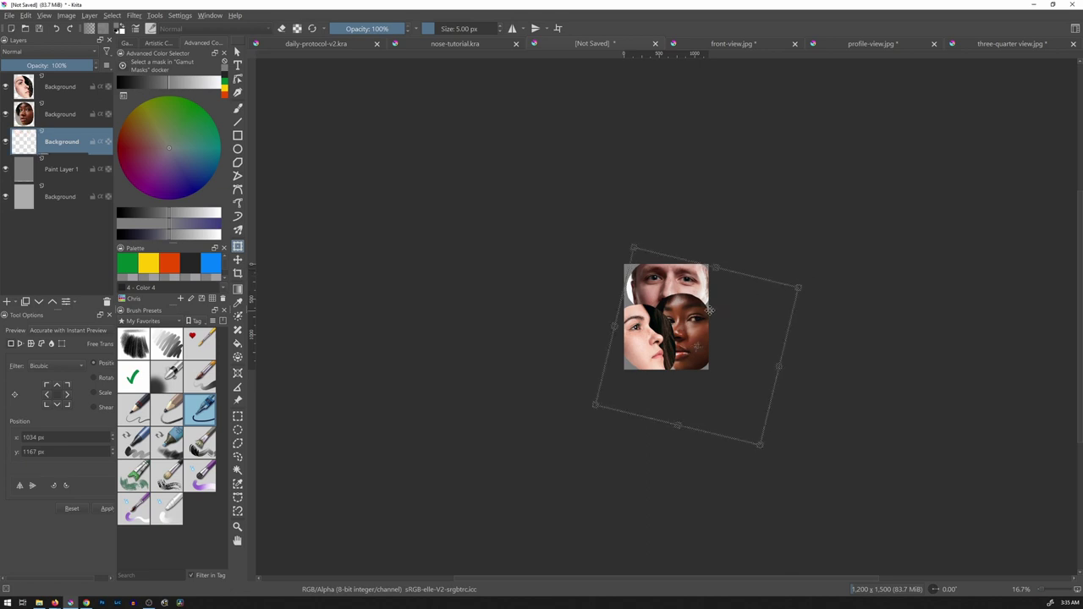
pyautogui.press('Return')
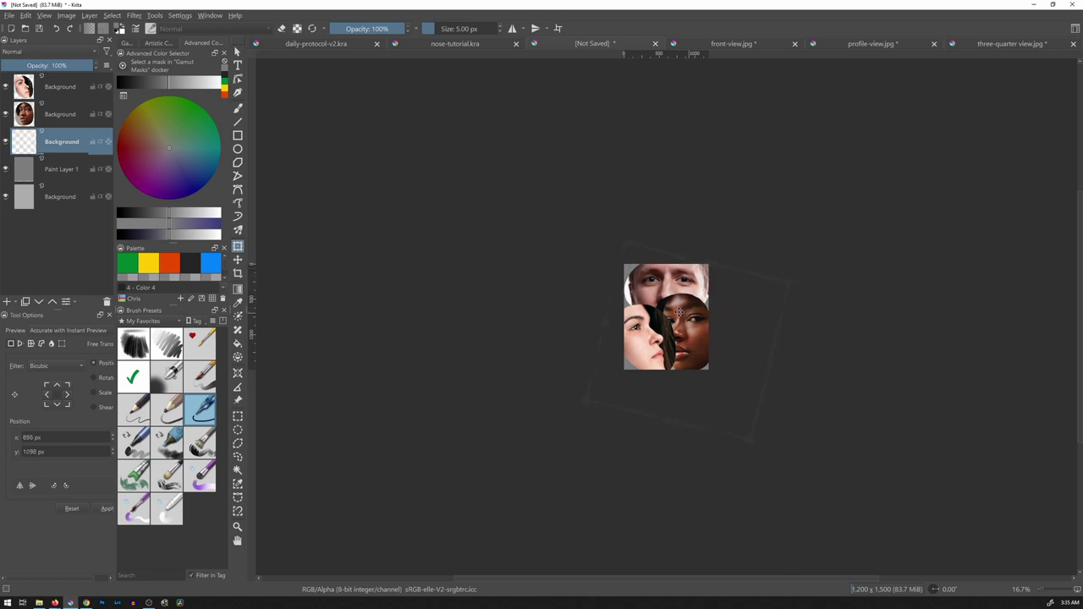
pyautogui.moveTo(678, 312); pyautogui.dragTo(678, 311)
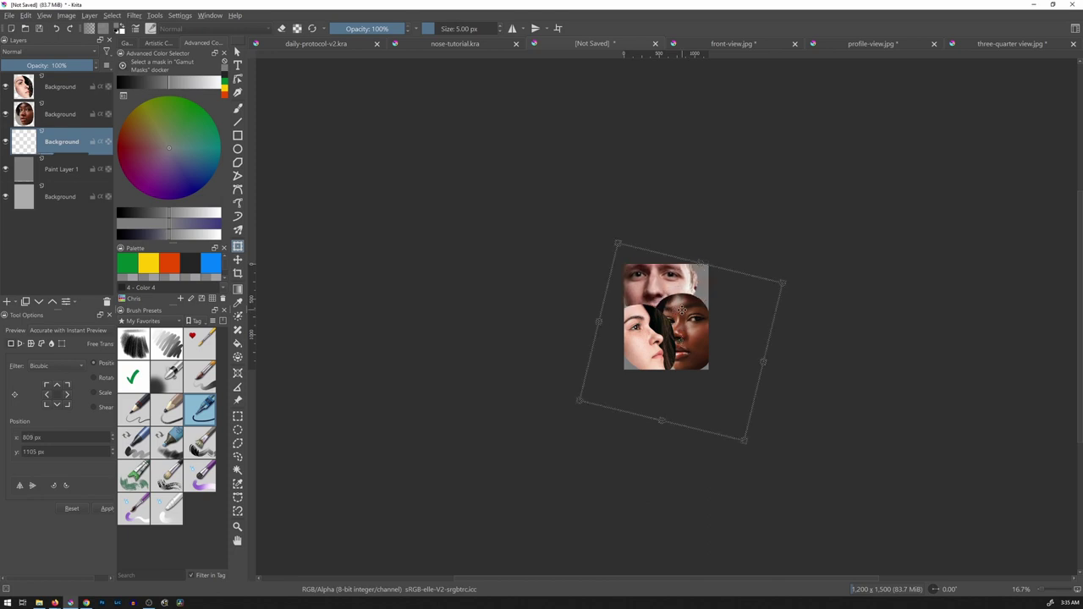
pyautogui.press('Return')
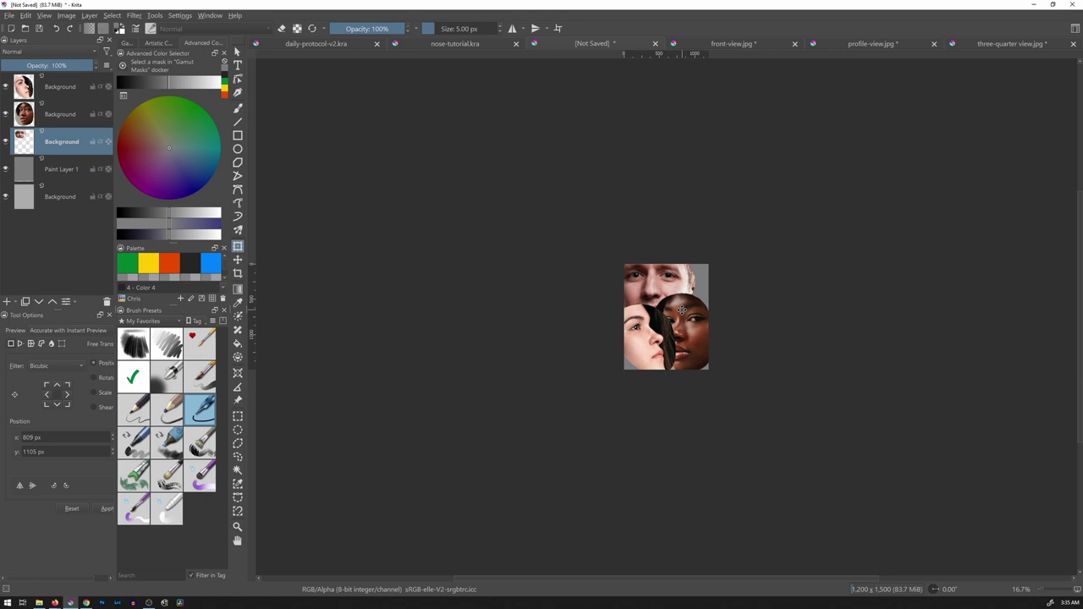
# Move the three-quarter face up and to the right, and the profile face slightly up and to the left.
pyautogui.hotkey('ctrl', 'shift', '0')
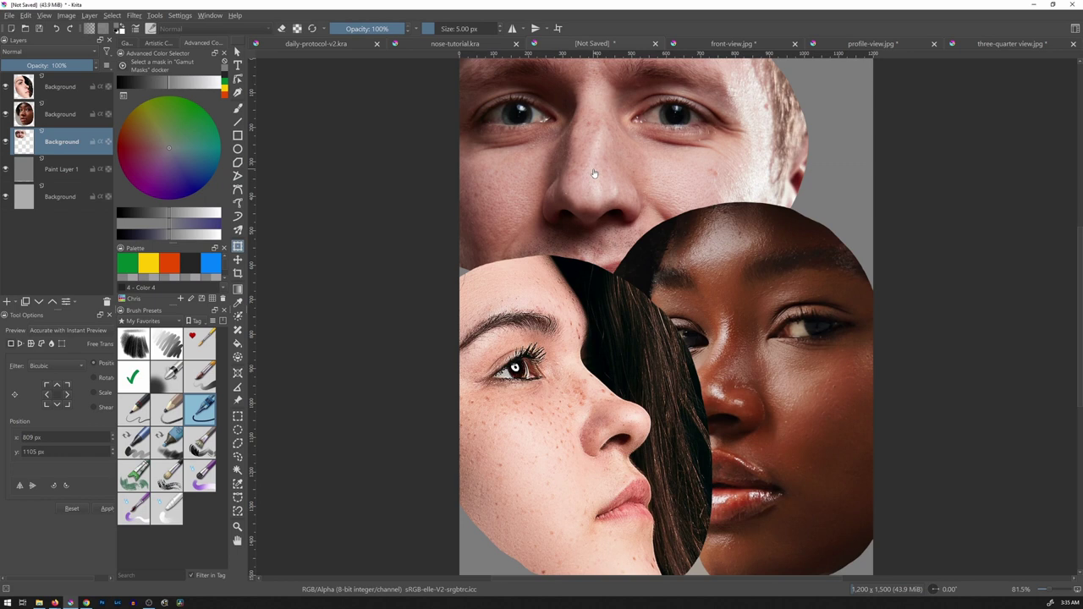
pyautogui.click(65, 120)
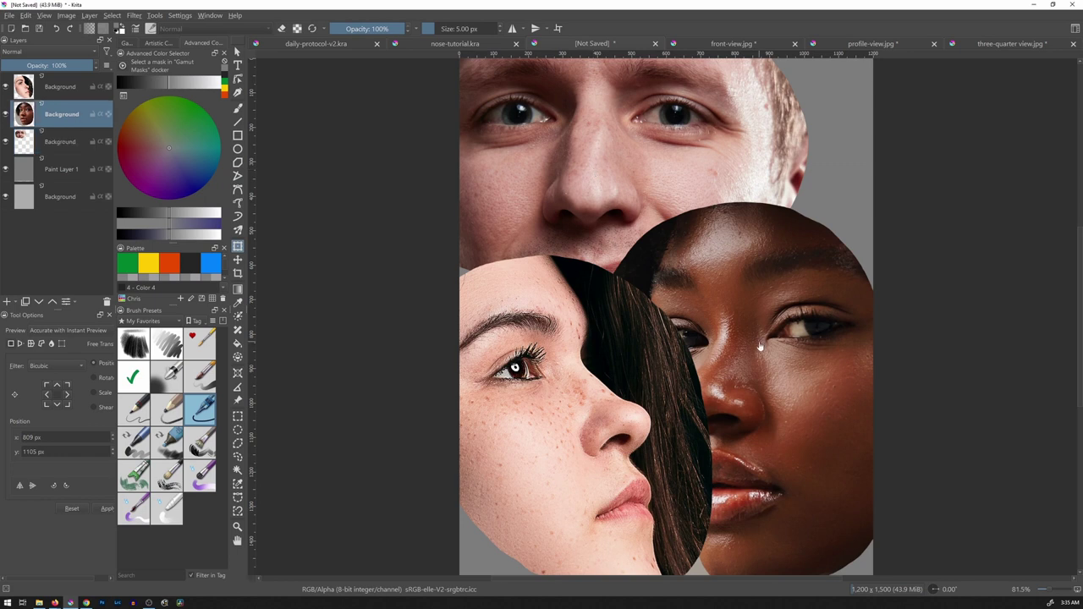
pyautogui.press('t')
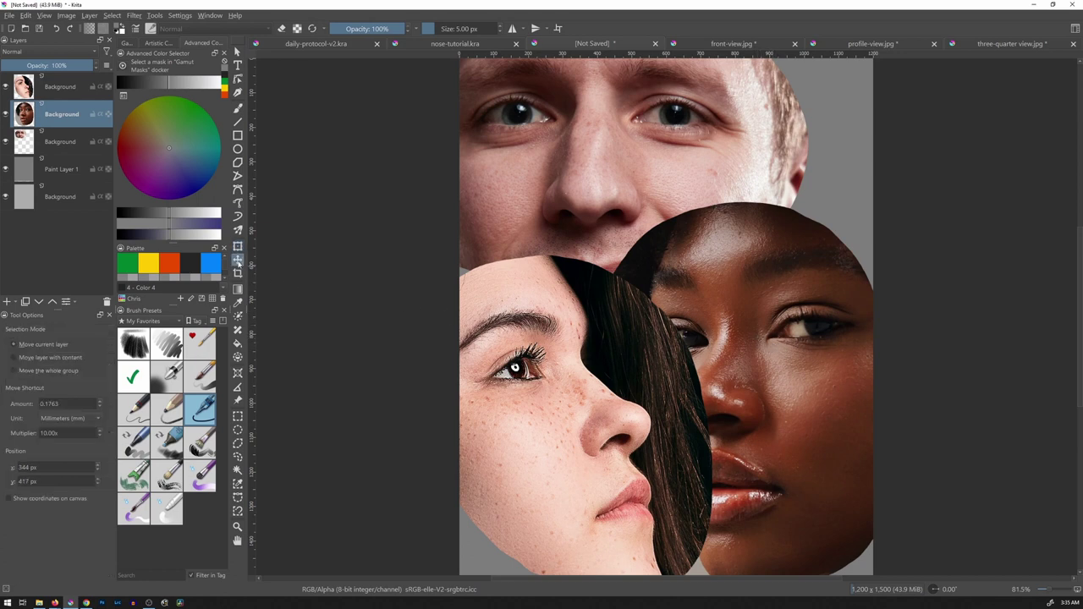
pyautogui.moveTo(760, 375); pyautogui.dragTo(765, 300)
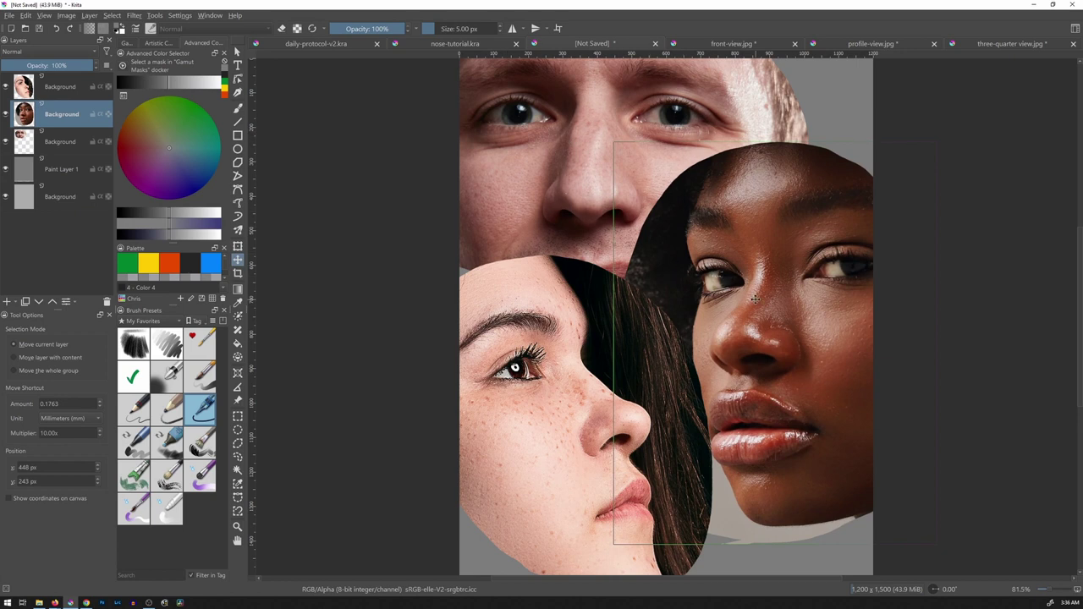
pyautogui.click(64, 94)
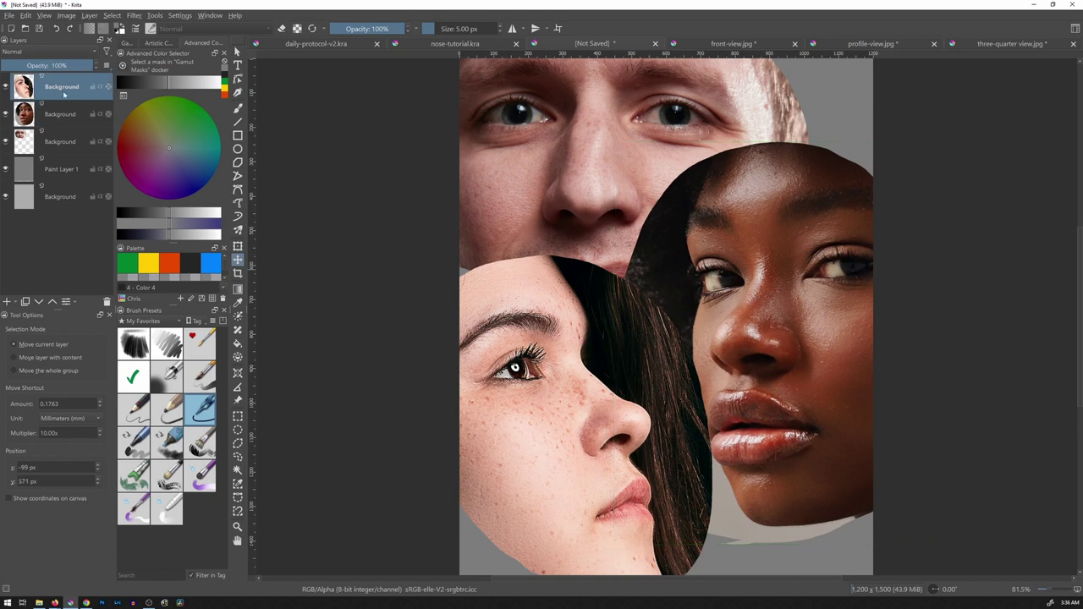
pyautogui.moveTo(622, 432); pyautogui.dragTo(592, 421)
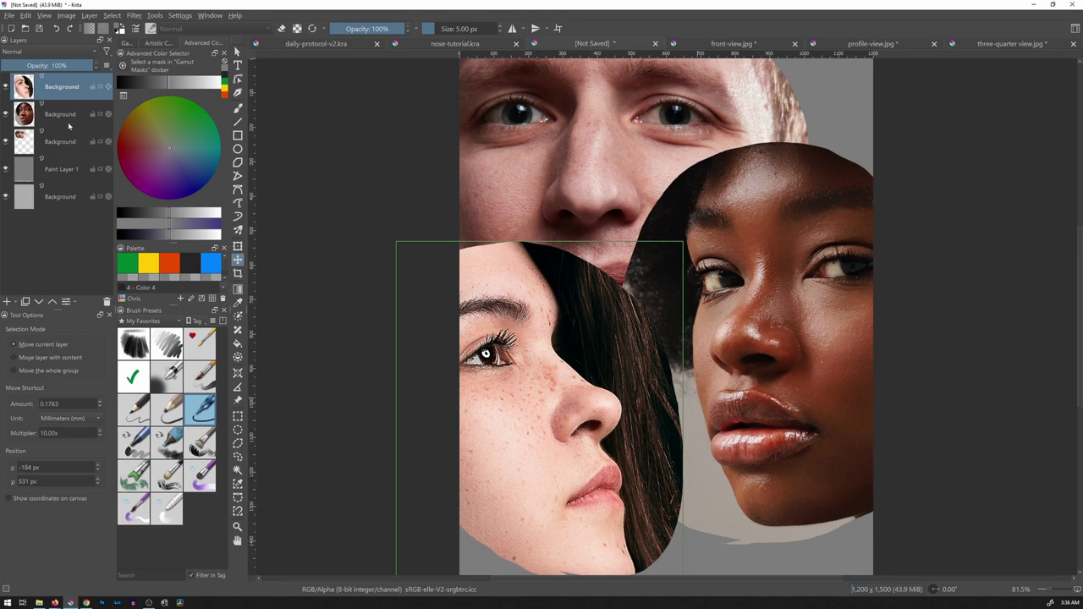
# Delete a freehand-selected strip of hair and forehead along the three-quarter face's upper-left edge, and clear the selection.
pyautogui.click(69, 125)
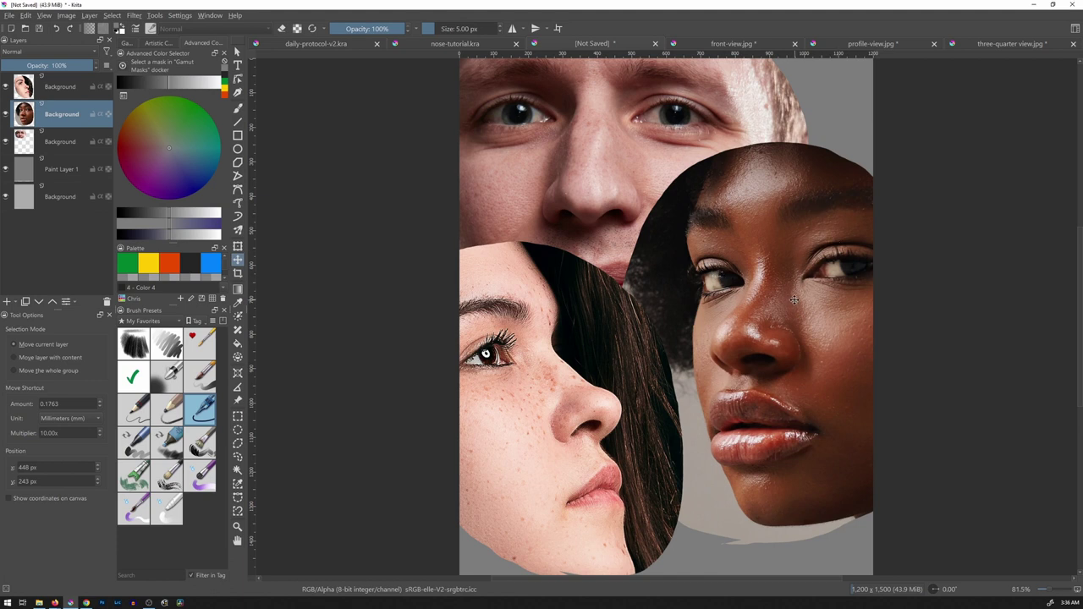
pyautogui.press('l')
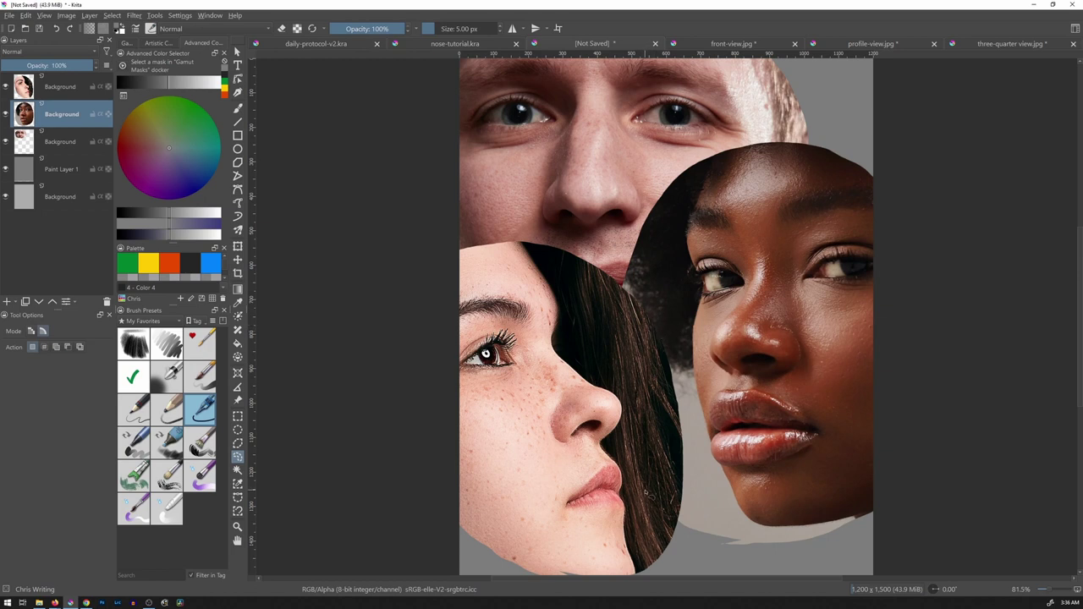
pyautogui.moveTo(629, 543)
pyautogui.mouseDown()
pyautogui.moveTo(665, 258)
pyautogui.moveTo(691, 213)
pyautogui.moveTo(728, 194)
pyautogui.moveTo(880, 201)
pyautogui.mouseUp()
pyautogui.moveTo(863, 96)
pyautogui.mouseDown()
pyautogui.moveTo(732, 78)
pyautogui.moveTo(543, 245)
pyautogui.moveTo(510, 411)
pyautogui.moveTo(562, 543)
pyautogui.moveTo(665, 534)
pyautogui.mouseUp()
pyautogui.press('Delete')
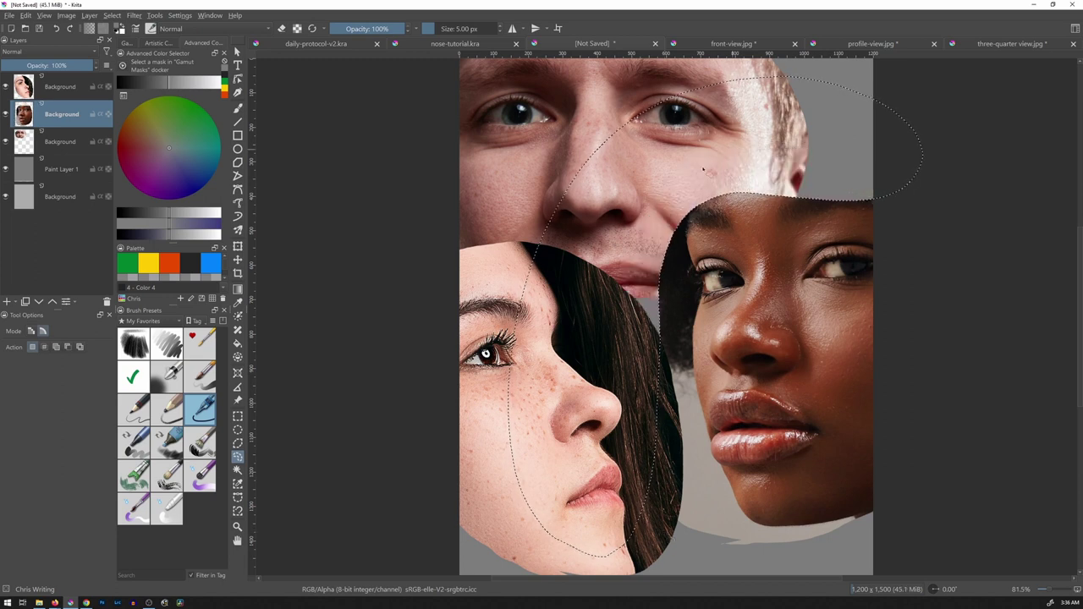
pyautogui.hotkey('ctrl', 'shift', 'a')
# Delete a freehand-selected strip of forehead and hair along the profile face's upper and right edges, and clear the selection.
pyautogui.click(66, 91)
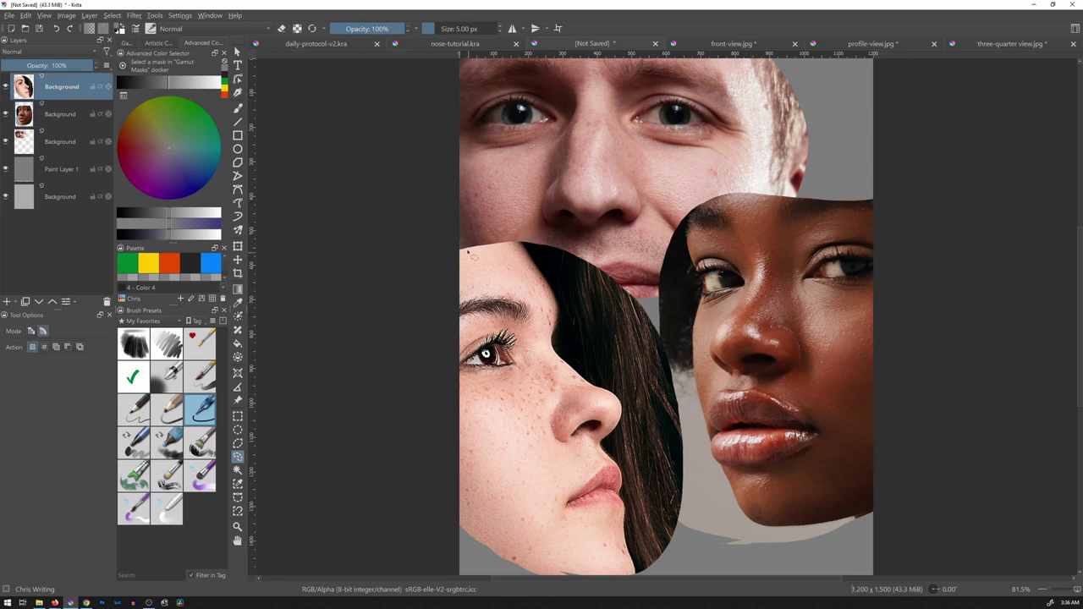
pyautogui.moveTo(433, 228)
pyautogui.mouseDown()
pyautogui.moveTo(429, 242)
pyautogui.moveTo(474, 286)
pyautogui.moveTo(543, 289)
pyautogui.moveTo(609, 334)
pyautogui.moveTo(641, 423)
pyautogui.moveTo(644, 519)
pyautogui.mouseUp()
pyautogui.moveTo(749, 554)
pyautogui.mouseDown()
pyautogui.moveTo(725, 230)
pyautogui.moveTo(516, 152)
pyautogui.moveTo(423, 216)
pyautogui.mouseUp()
pyautogui.press('Delete')
pyautogui.hotkey('ctrl', 'shift', 'a')
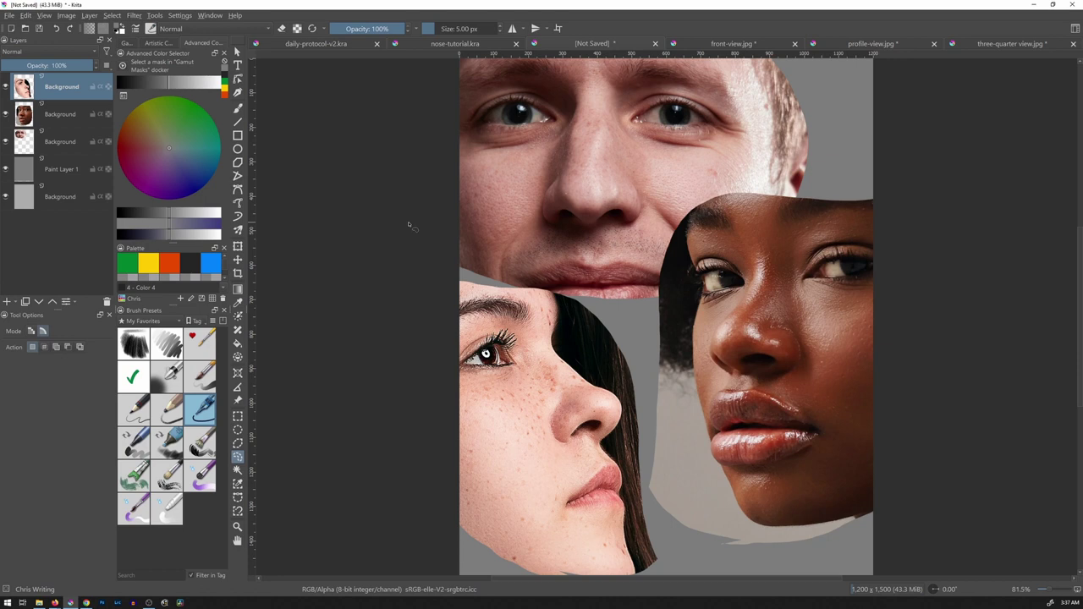
# Show the Grid and Guides docker and set the ruler units to inches.
pyautogui.click(181, 16)
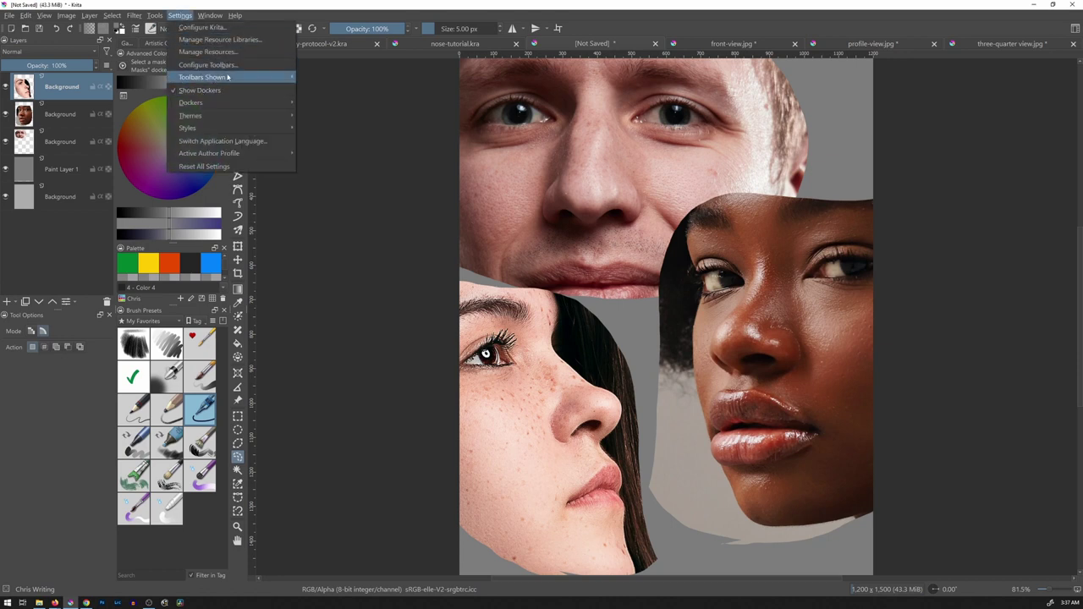
pyautogui.moveTo(234, 102)
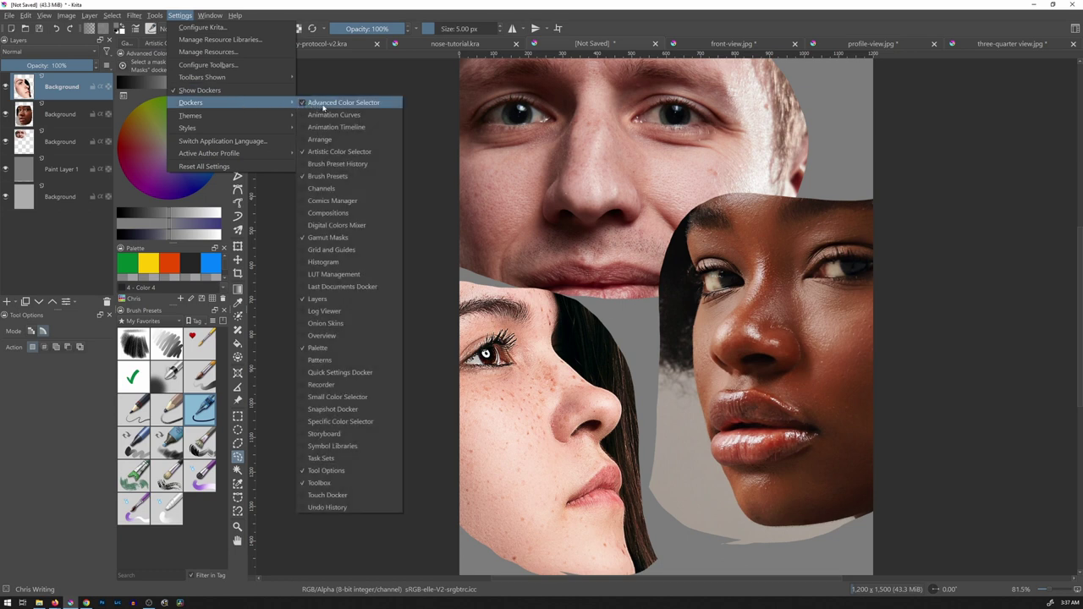
pyautogui.click(306, 249)
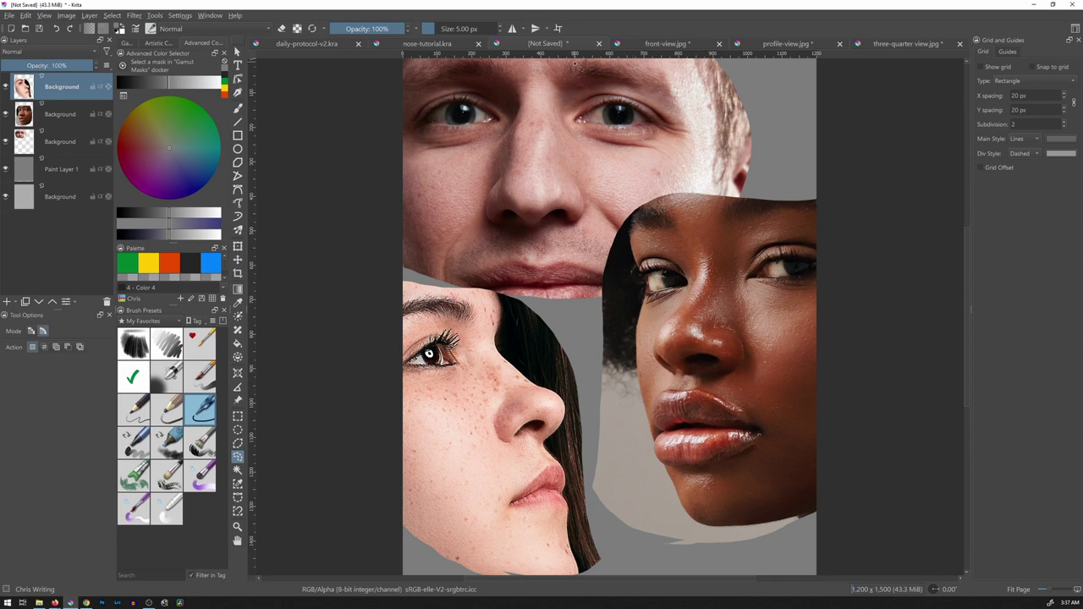
pyautogui.rightClick(562, 54)
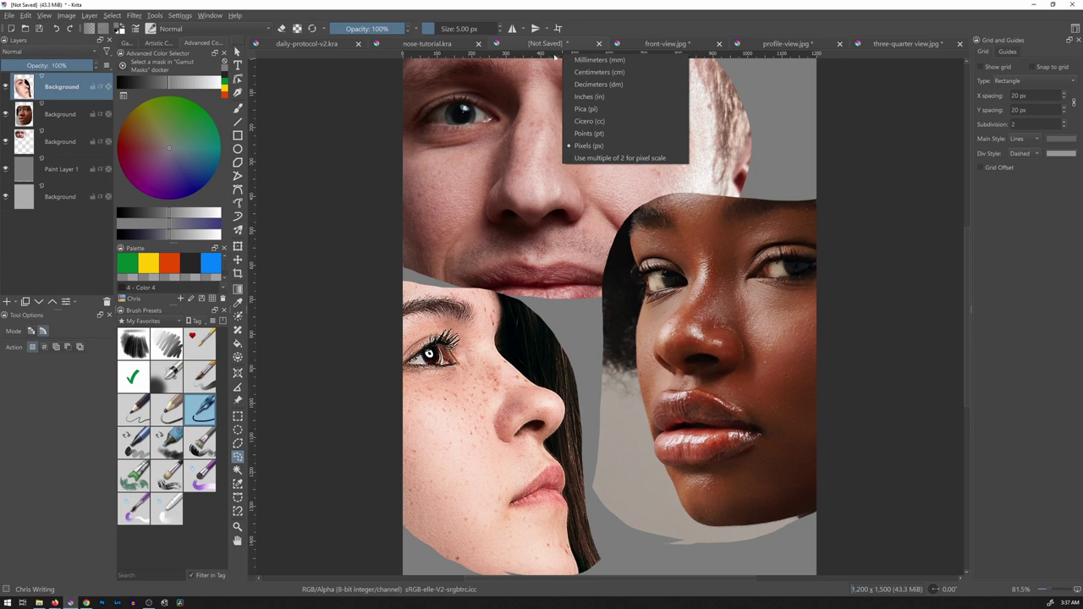
pyautogui.click(575, 97)
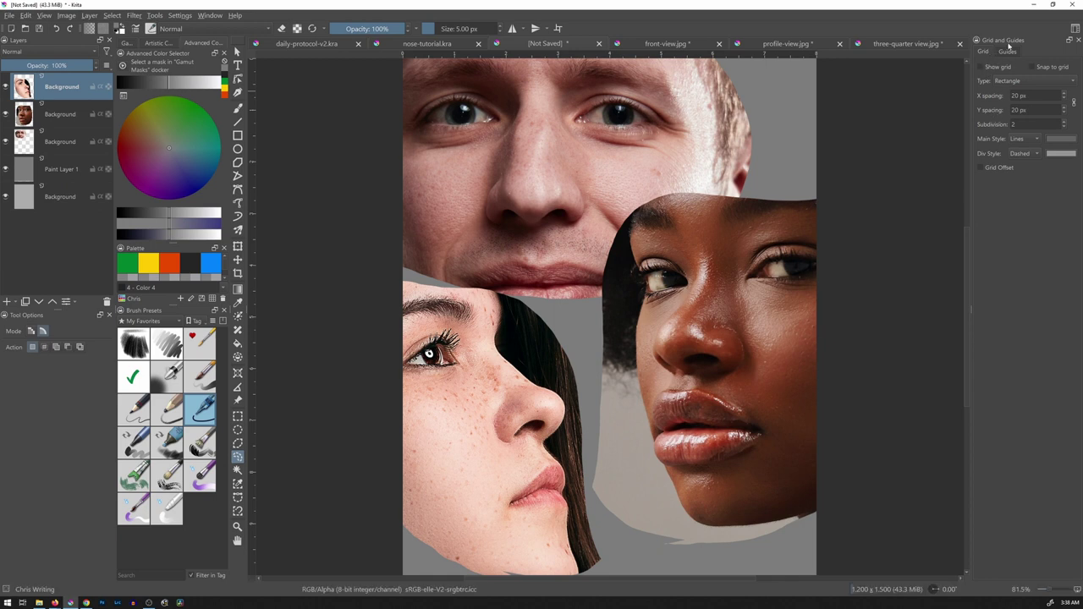
# Float the Grid and Guides docker beside the canvas and show a rectangular grid with a subdivision of 1.
pyautogui.moveTo(1006, 43); pyautogui.dragTo(915, 116)
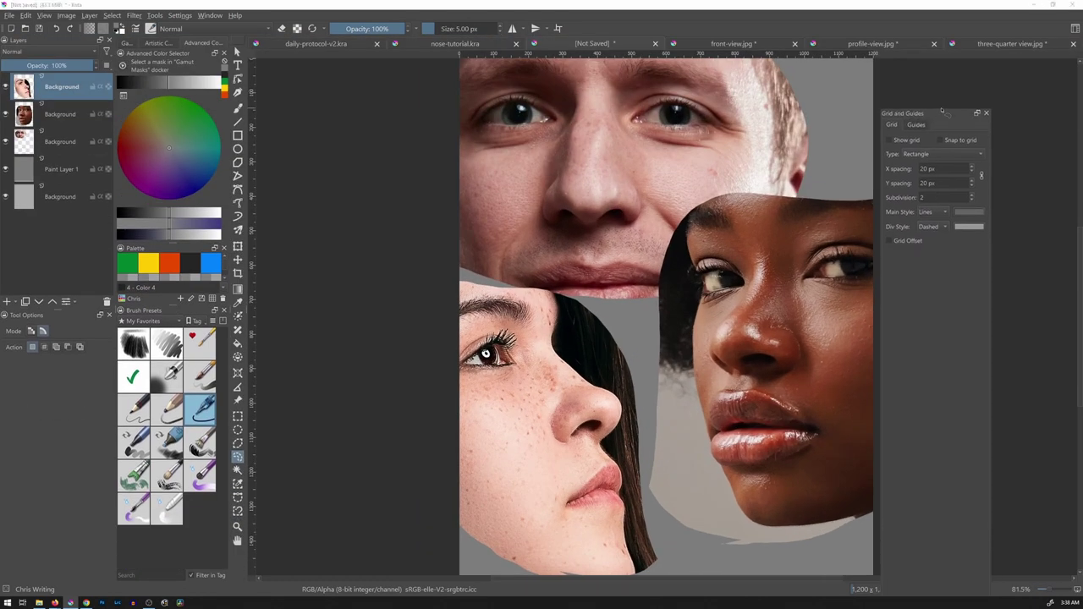
pyautogui.moveTo(942, 113)
pyautogui.mouseDown()
pyautogui.moveTo(963, 376)
pyautogui.moveTo(936, 353)
pyautogui.moveTo(929, 109)
pyautogui.moveTo(938, 115)
pyautogui.mouseUp()
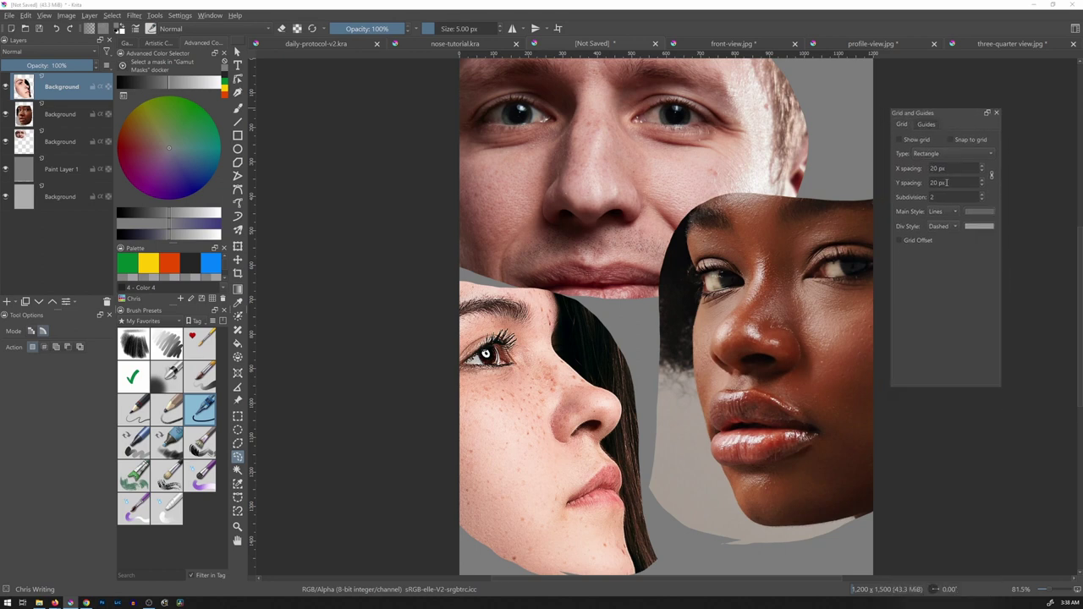
pyautogui.click(901, 140)
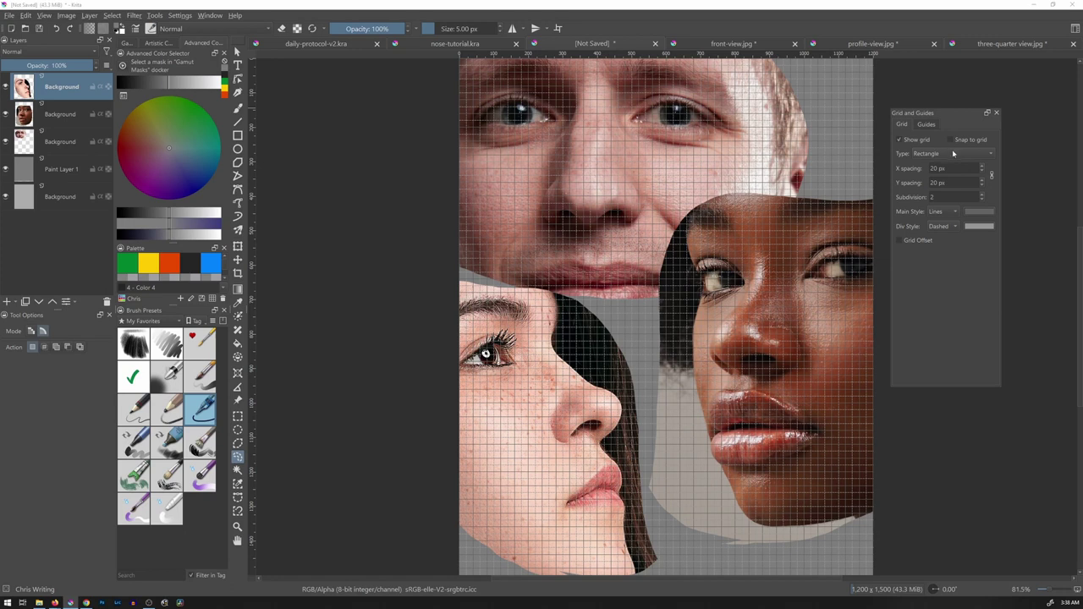
pyautogui.click(957, 196)
pyautogui.hotkey('ctrl', 'a')
pyautogui.write('1')
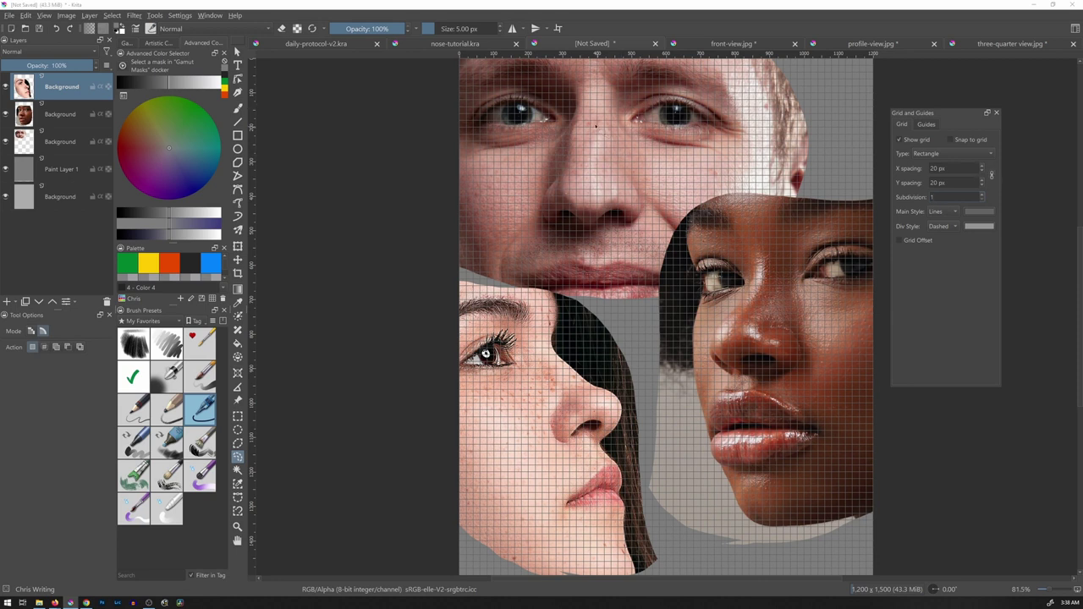
# Increase the linked X and Y grid spacing to 300 px and shift the floating docker farther from the canvas.
pyautogui.click(937, 169)
pyautogui.scroll(20, 939, 178)
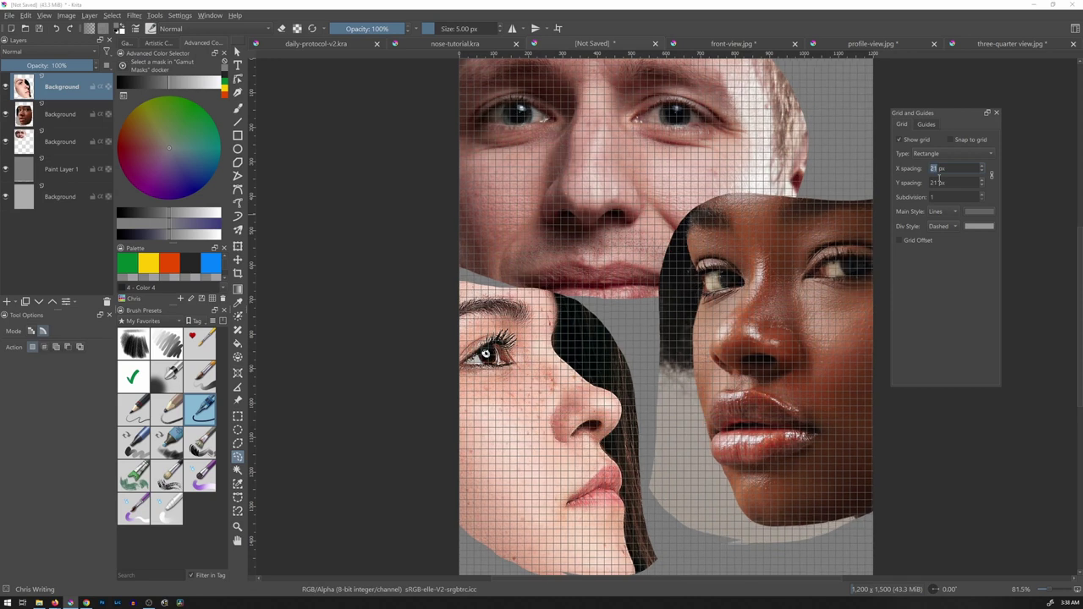
pyautogui.scroll(20, 939, 178)
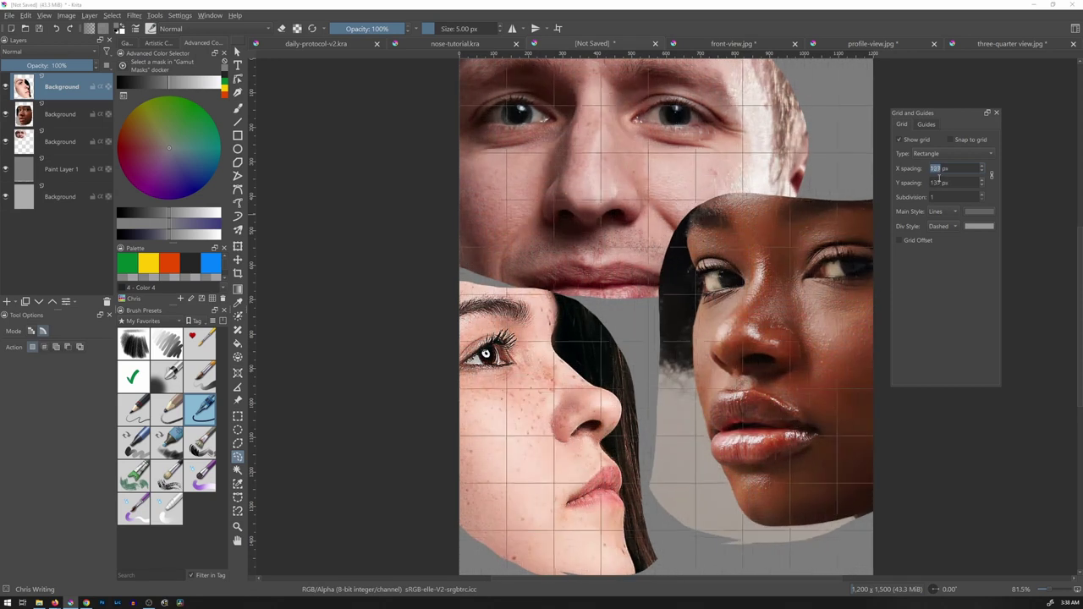
pyautogui.scroll(5, 939, 179)
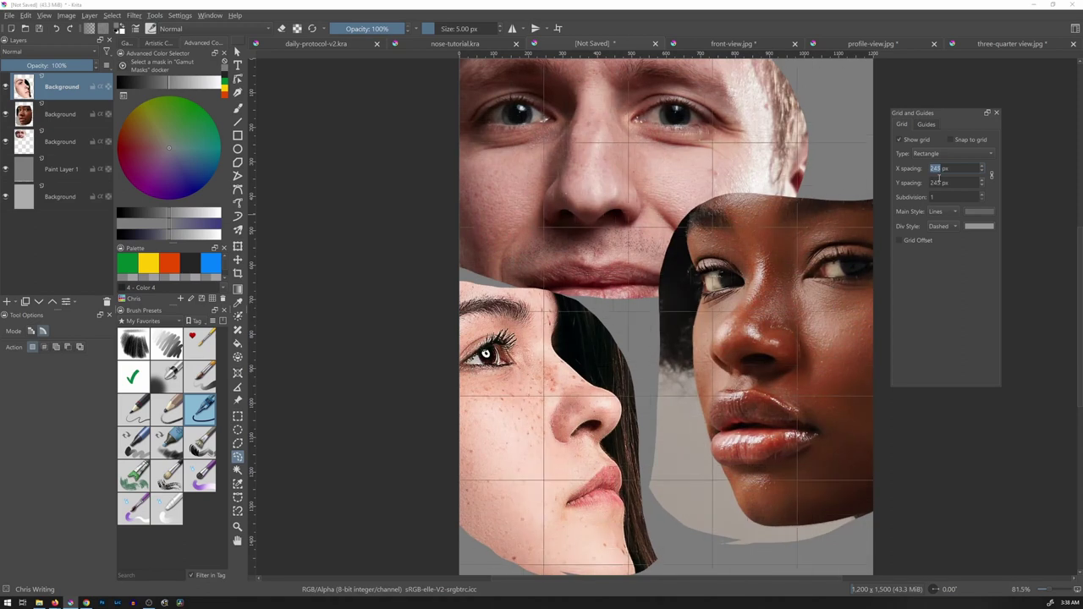
pyautogui.scroll(2, 939, 179)
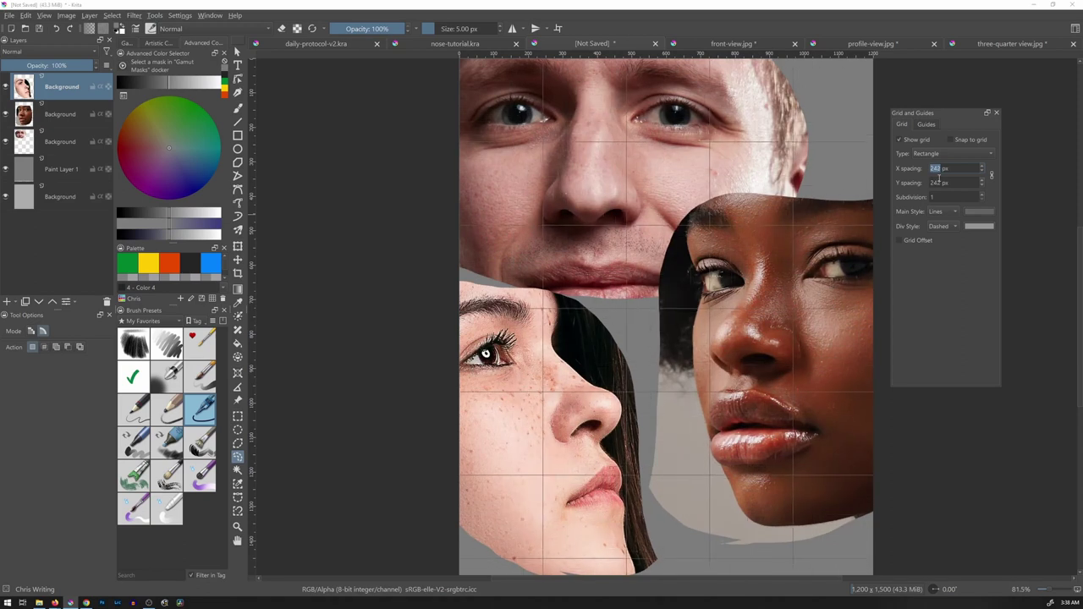
pyautogui.scroll(10, 939, 178)
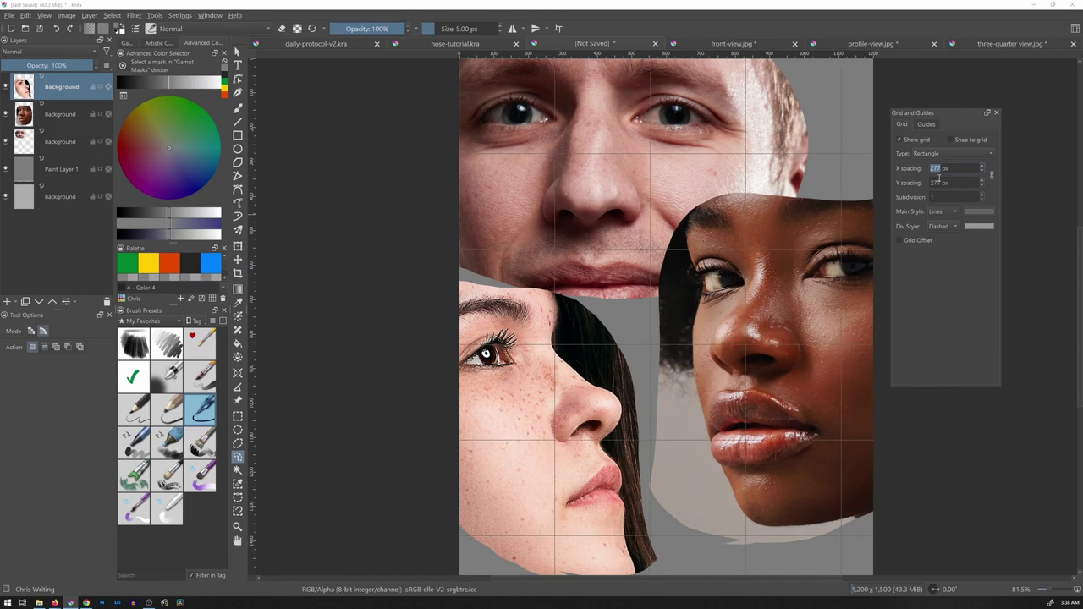
pyautogui.scroll(4, 939, 179)
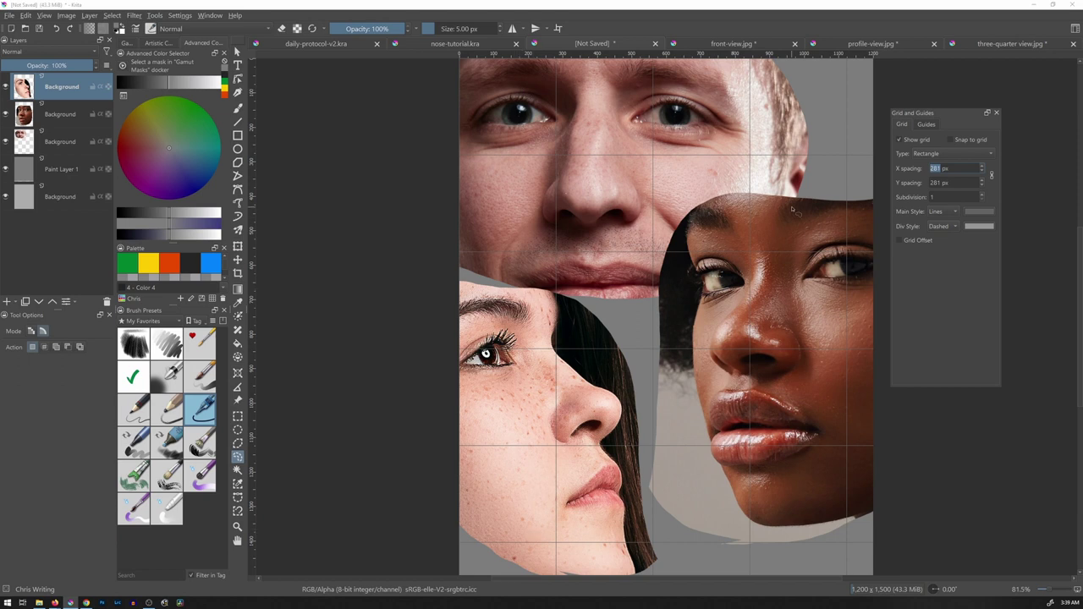
pyautogui.press('Up')
pyautogui.press('Up')
pyautogui.press('Up')
pyautogui.press('Up')
pyautogui.press('Up')
pyautogui.press('Up')
pyautogui.press('Up')
pyautogui.press('Up')
pyautogui.press('Up')
pyautogui.press('Up')
pyautogui.press('Up')
pyautogui.press('Up')
pyautogui.press('Up')
pyautogui.press('Up')
pyautogui.press('Up')
pyautogui.press('Up')
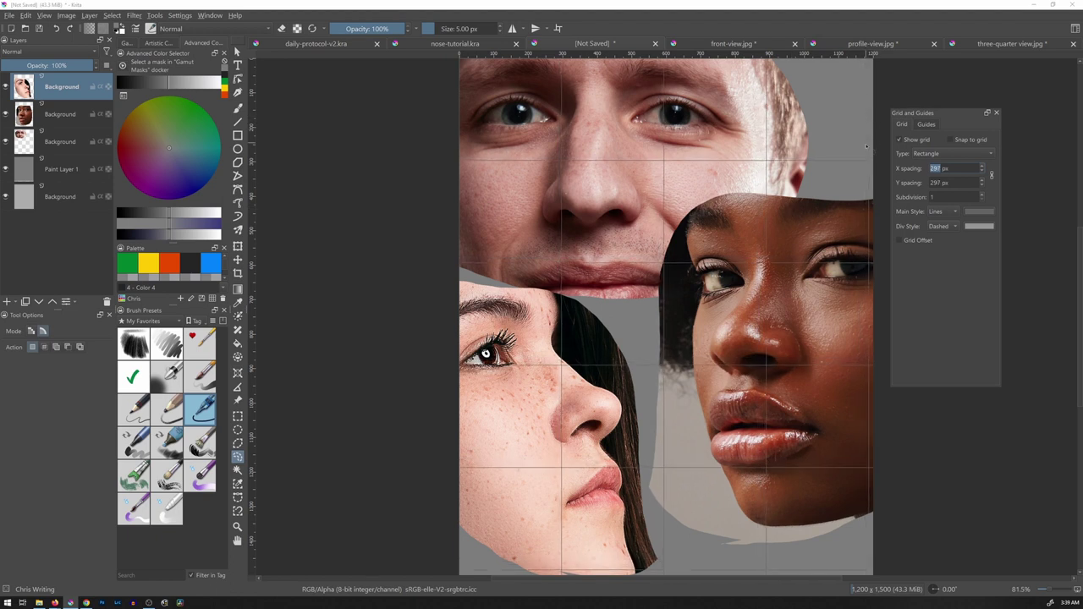
pyautogui.write('1')
pyautogui.write('297')
pyautogui.scroll(1, 941, 167)
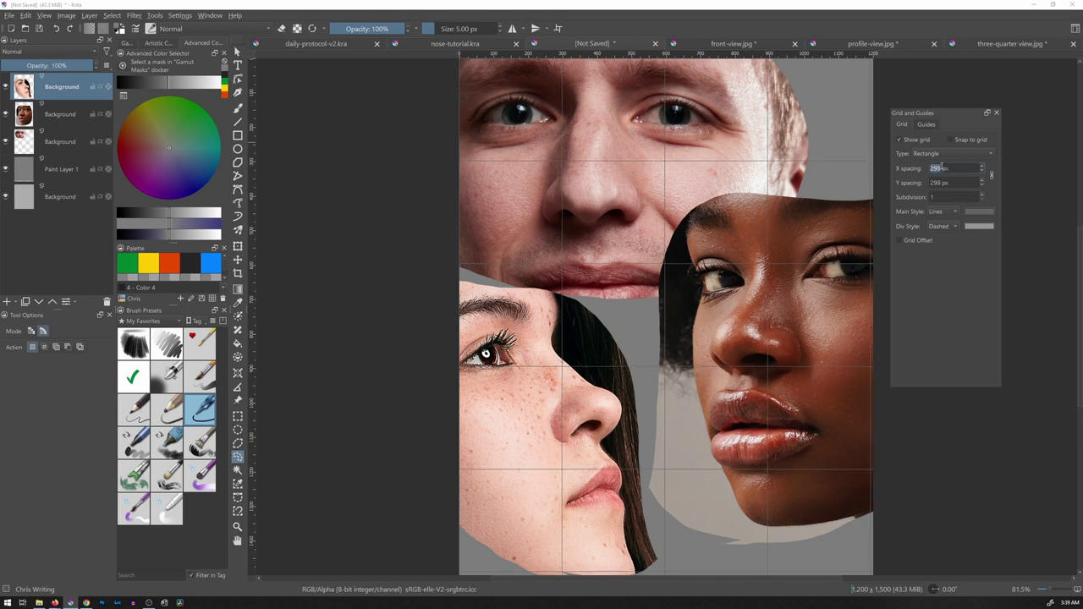
pyautogui.scroll(1, 941, 167)
pyautogui.scroll(1, 942, 167)
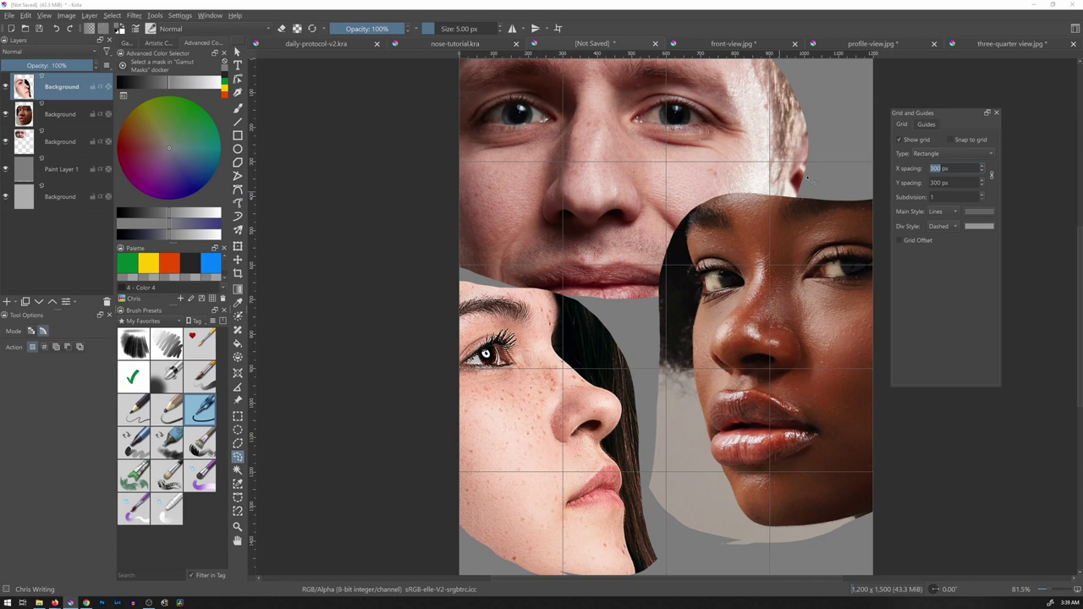
pyautogui.moveTo(937, 111); pyautogui.dragTo(970, 105)
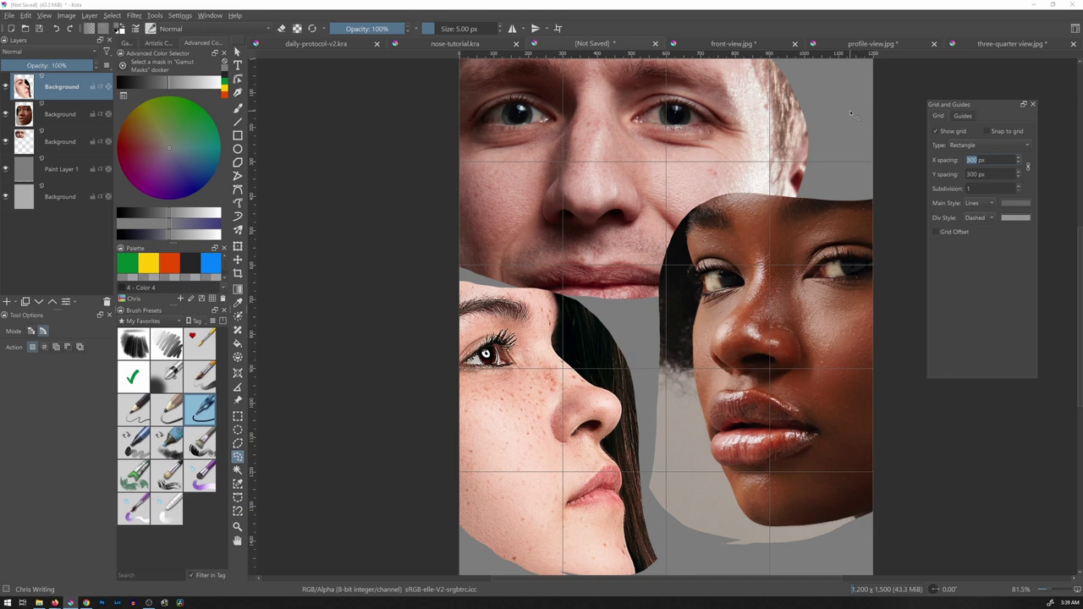
# Add a new paint layer above the face layers and set up a bright red freehand brush at 8 px.
pyautogui.press('Insert')
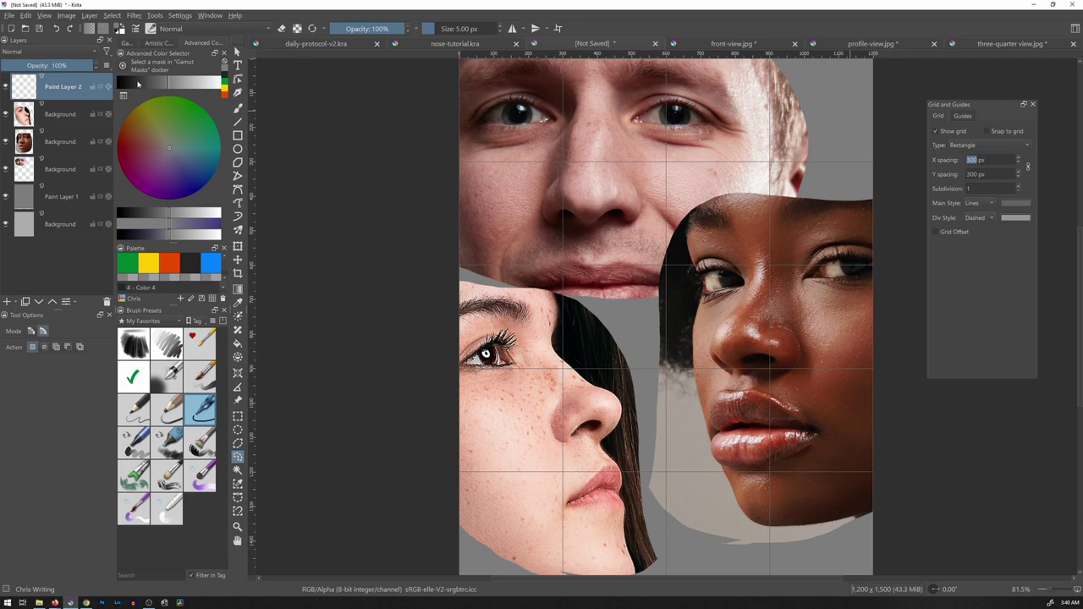
pyautogui.moveTo(172, 151); pyautogui.dragTo(118, 150)
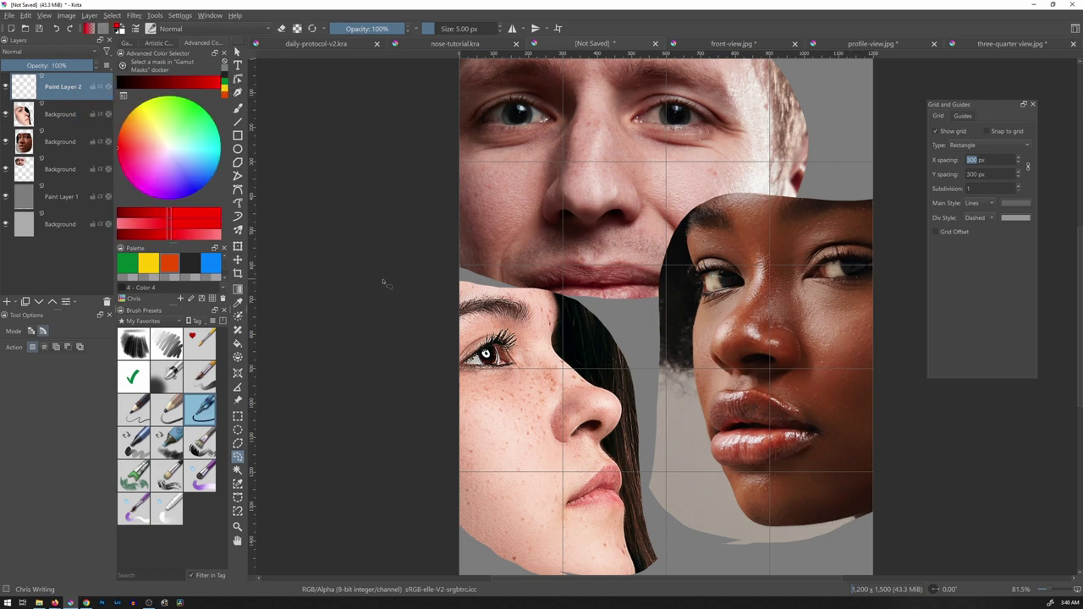
pyautogui.press('b')
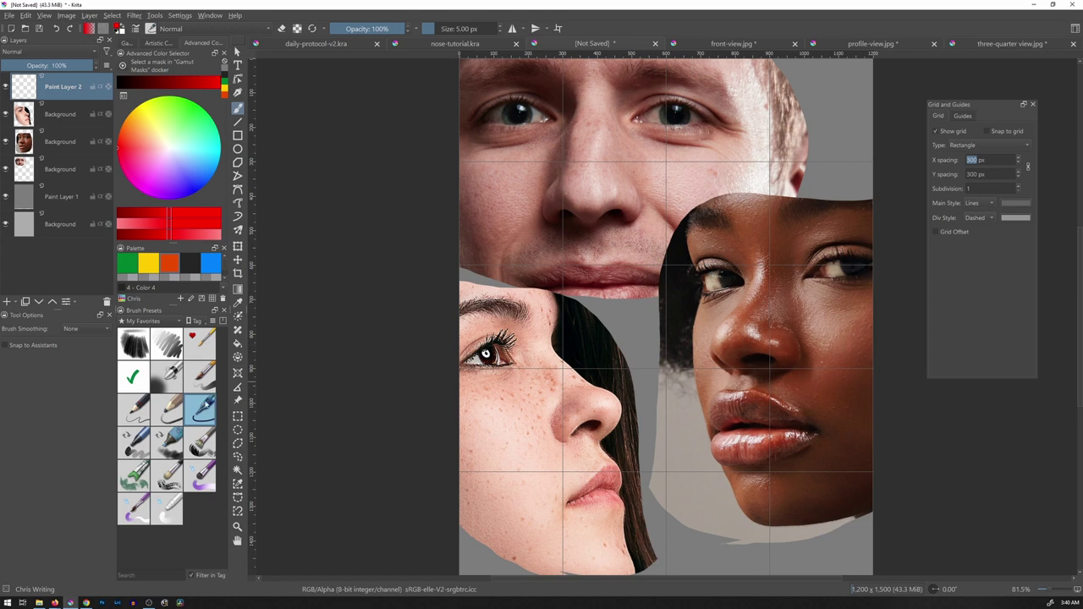
pyautogui.moveTo(506, 242)
pyautogui.mouseDown()
pyautogui.moveTo(514, 218)
pyautogui.moveTo(521, 239)
pyautogui.moveTo(530, 220)
pyautogui.moveTo(535, 231)
pyautogui.mouseUp()
pyautogui.hotkey('ctrl', 'z')
pyautogui.press(']')
pyautogui.press(']')
pyautogui.press(']')
# Scribble red test strokes over the front-view and three-quarter faces and undo them all.
pyautogui.moveTo(509, 190)
pyautogui.mouseDown()
pyautogui.moveTo(525, 251)
pyautogui.moveTo(539, 242)
pyautogui.mouseUp()
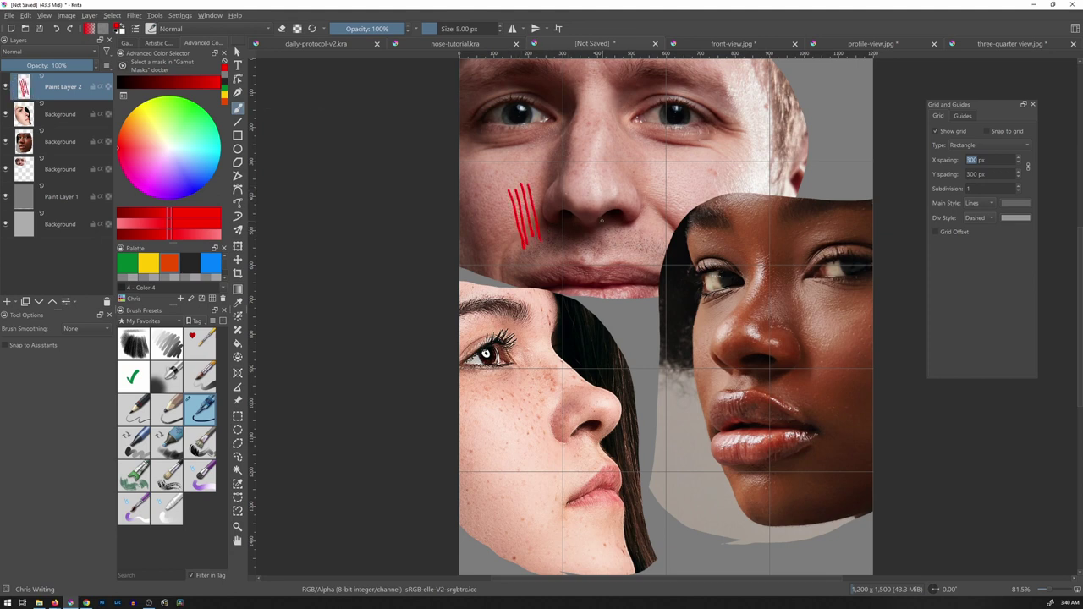
pyautogui.hotkey('ctrl', 'z')
pyautogui.hotkey('ctrl', 'z')
pyautogui.hotkey('ctrl', 'z')
pyautogui.hotkey('ctrl', 'z')
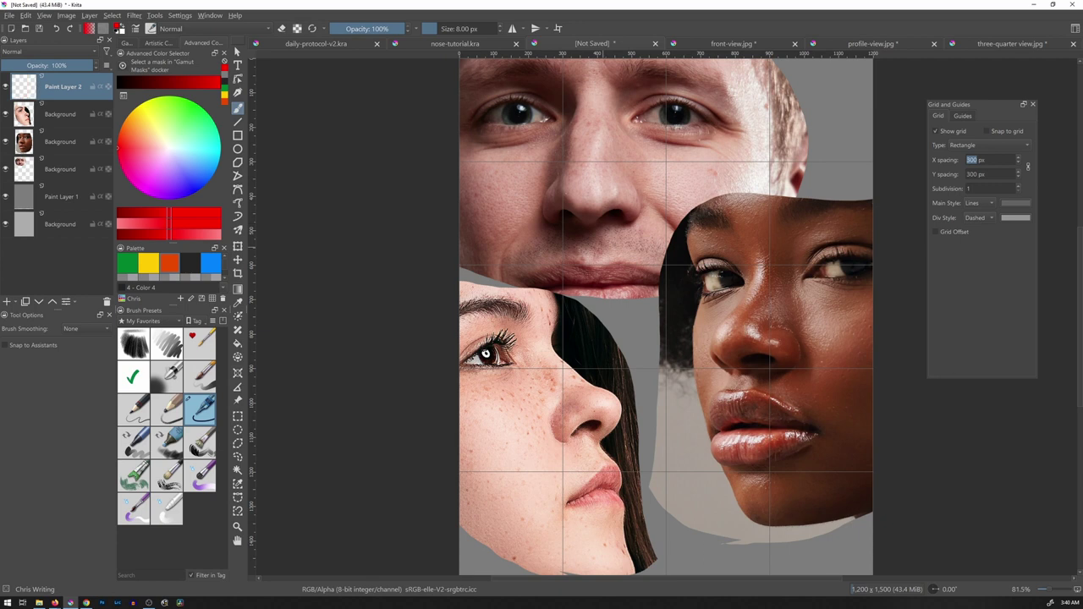
pyautogui.moveTo(607, 277)
pyautogui.mouseDown()
pyautogui.moveTo(613, 246)
pyautogui.moveTo(654, 269)
pyautogui.moveTo(749, 233)
pyautogui.moveTo(677, 273)
pyautogui.mouseUp()
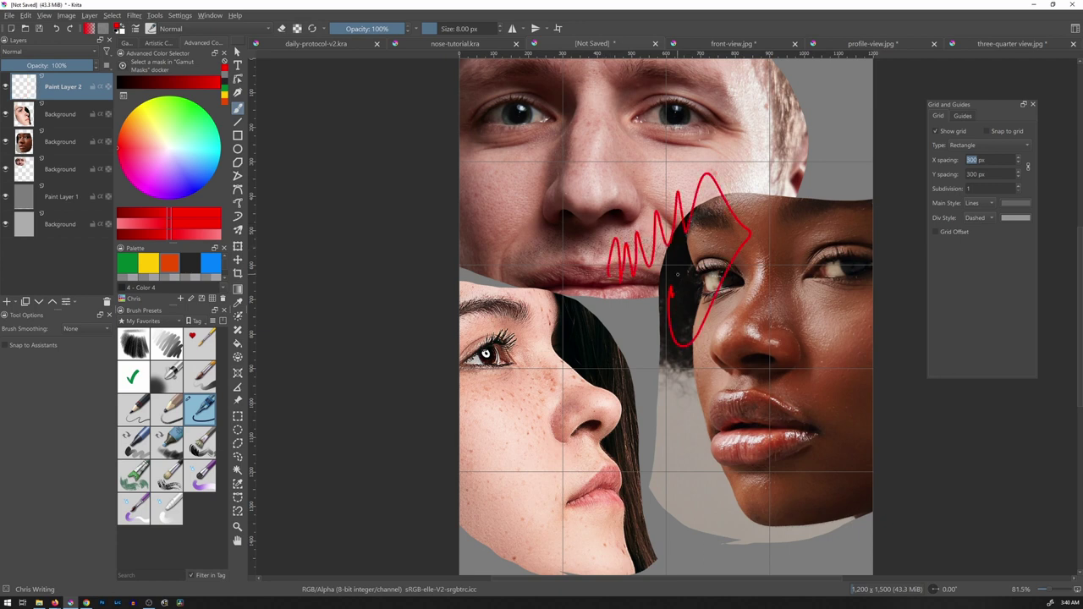
pyautogui.hotkey('ctrl', 'z')
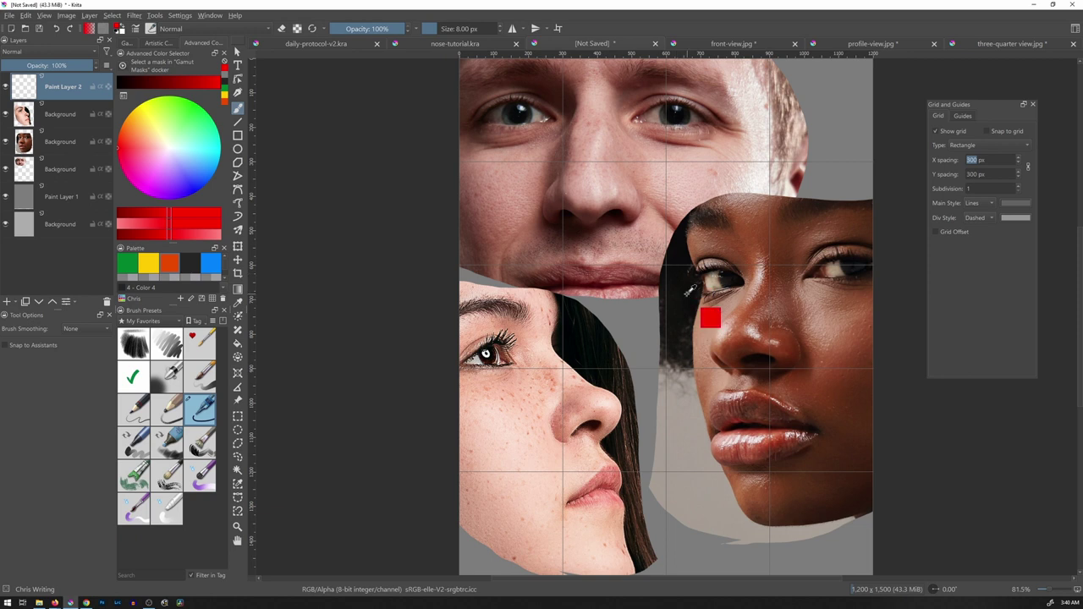
# Trace the three inner vertical grid lines with straight red lines running the full height of the canvas.
pyautogui.press('-')
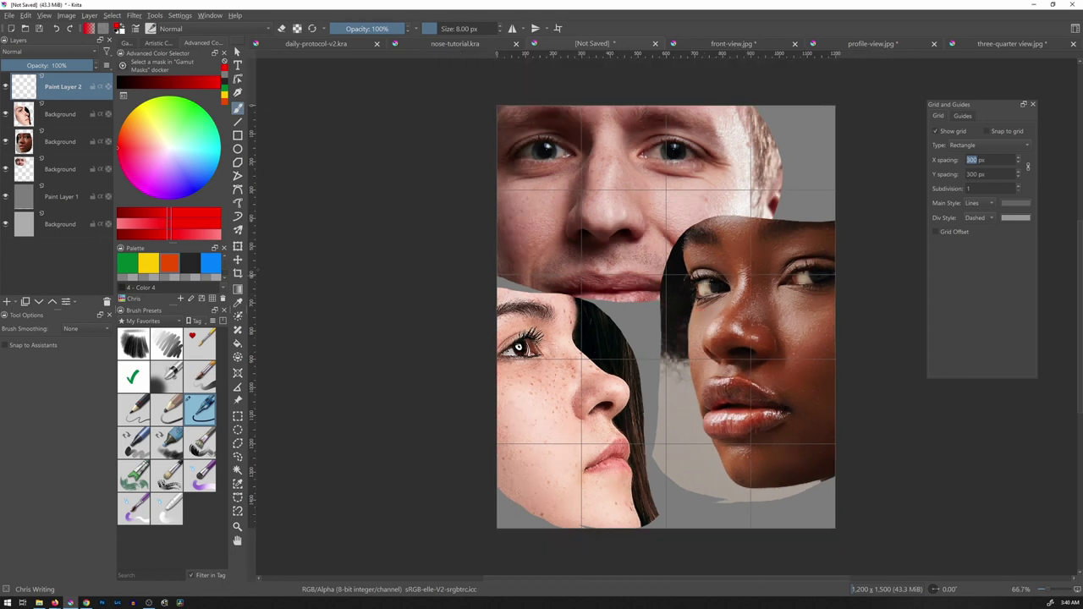
pyautogui.click(238, 121)
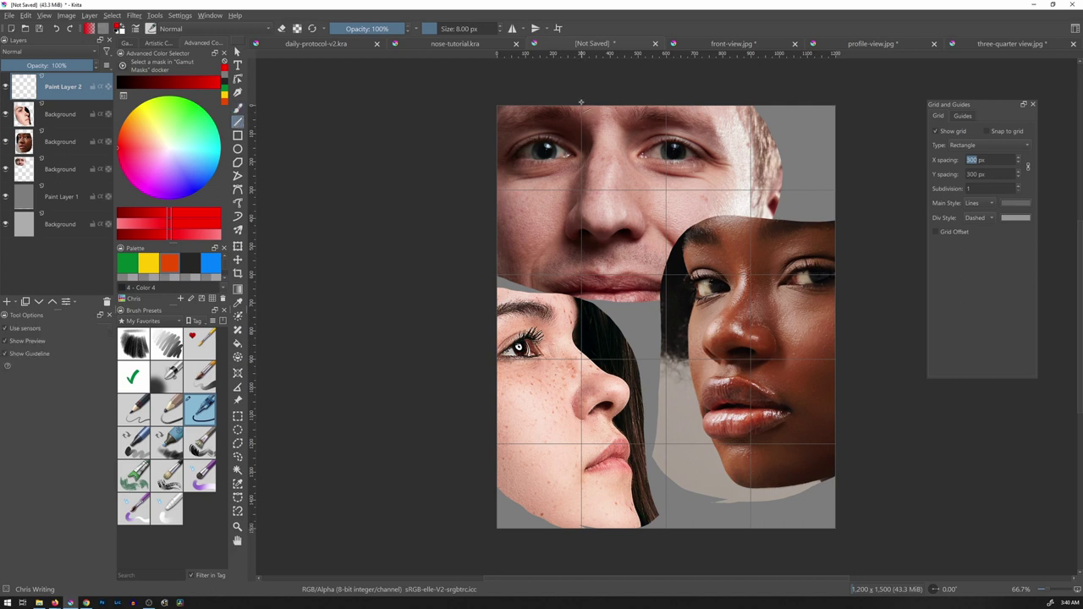
pyautogui.moveTo(580, 100)
pyautogui.mouseDown()
pyautogui.moveTo(610, 398)
pyautogui.moveTo(590, 174)
pyautogui.moveTo(603, 169)
pyautogui.moveTo(587, 149)
pyautogui.moveTo(582, 548)
pyautogui.mouseUp()
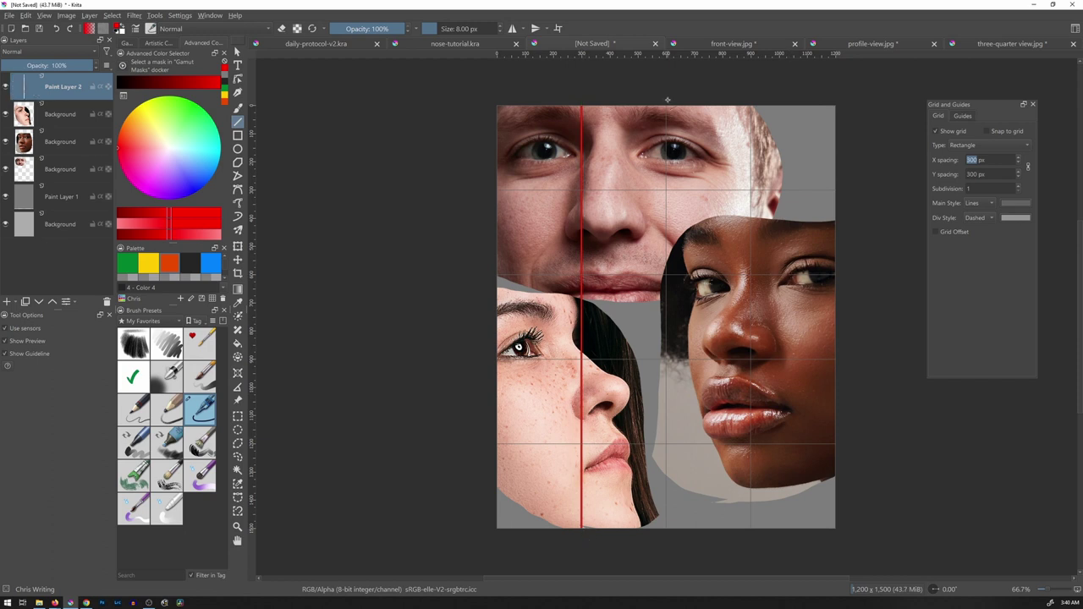
pyautogui.moveTo(667, 100); pyautogui.dragTo(693, 272)
pyautogui.moveTo(687, 364); pyautogui.dragTo(668, 537)
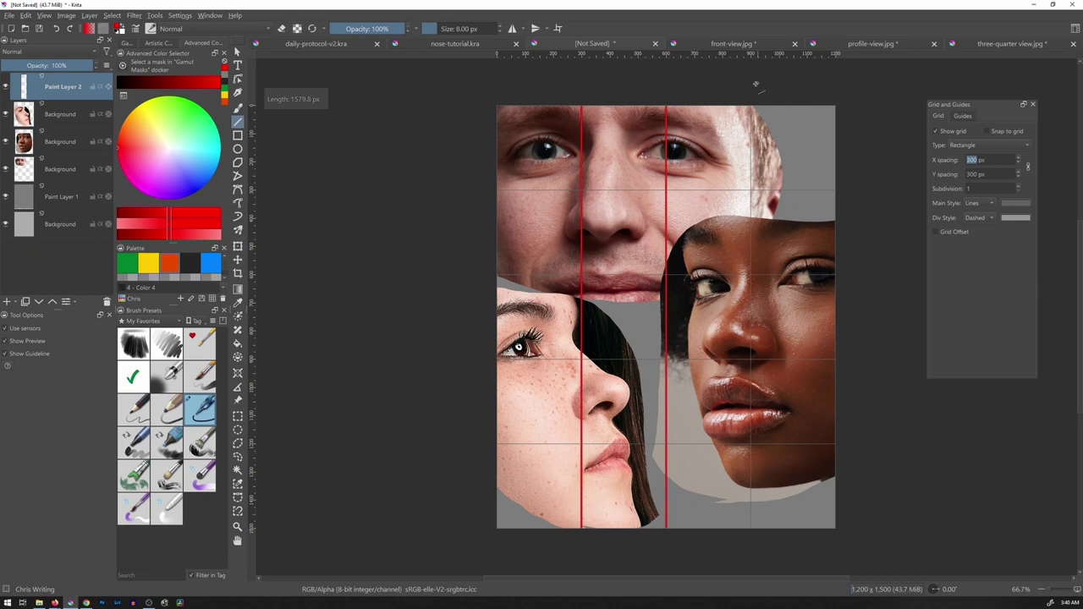
pyautogui.moveTo(751, 100); pyautogui.dragTo(750, 532)
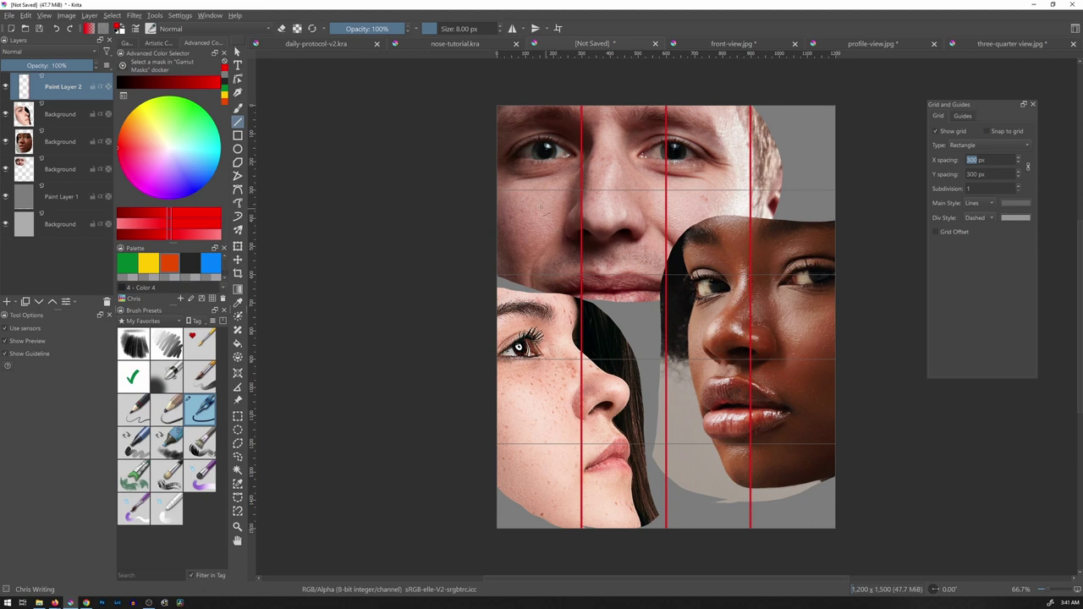
# Trace the four inner horizontal grid lines with straight red lines across the full width of the canvas.
pyautogui.moveTo(491, 191); pyautogui.dragTo(858, 183)
pyautogui.moveTo(492, 275); pyautogui.dragTo(860, 271)
pyautogui.moveTo(488, 360); pyautogui.dragTo(845, 355)
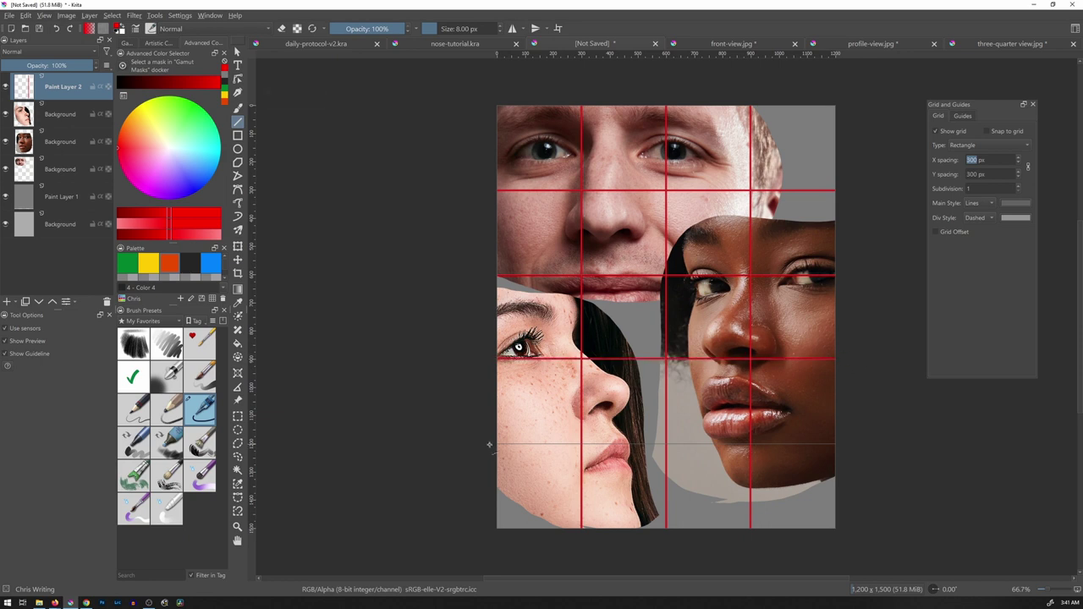
pyautogui.moveTo(489, 443); pyautogui.dragTo(854, 436)
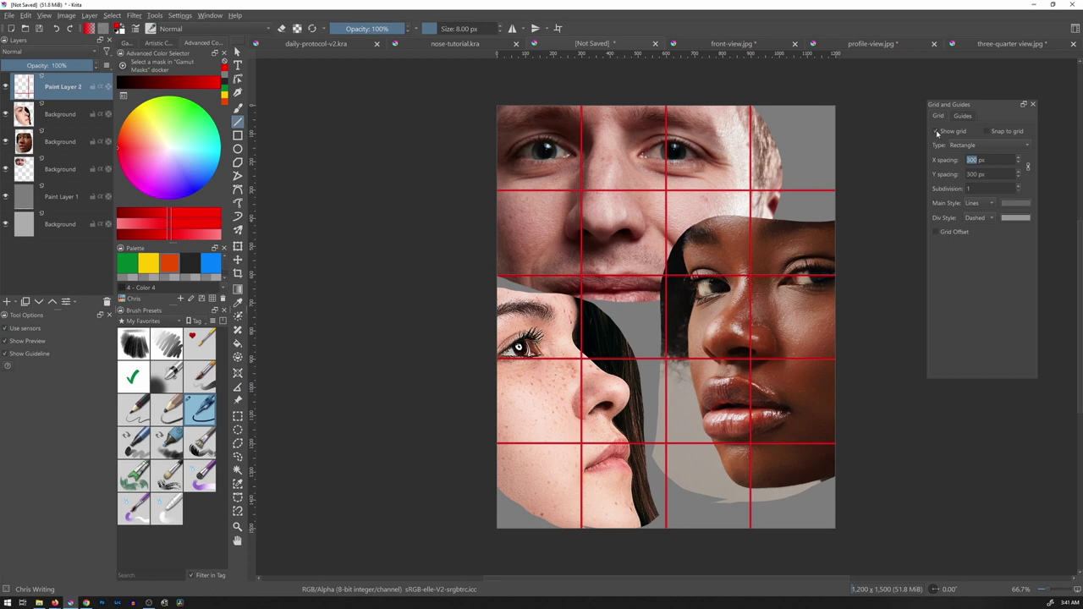
# Hide the built-in grid, close its settings, and lower the opacity of the red grid-line layer to 26%.
pyautogui.click(935, 133)
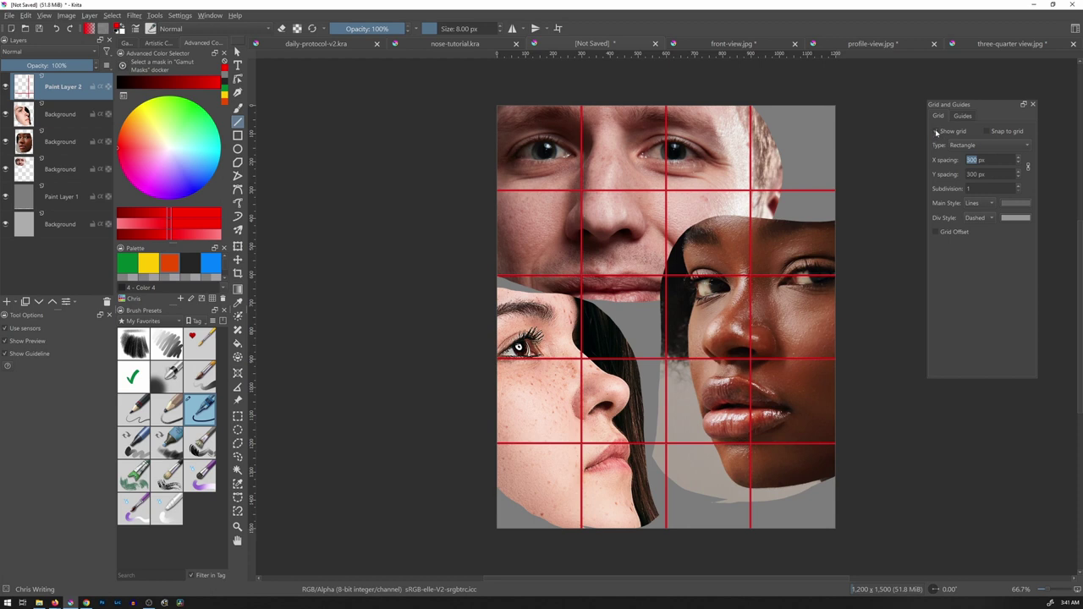
pyautogui.click(1033, 105)
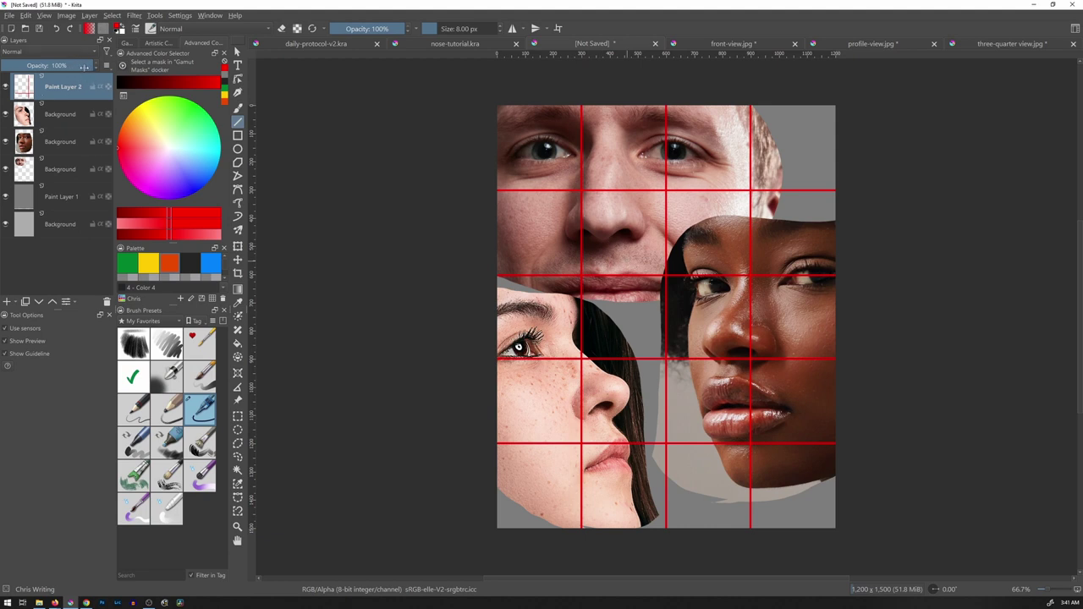
pyautogui.moveTo(86, 65); pyautogui.dragTo(23, 68)
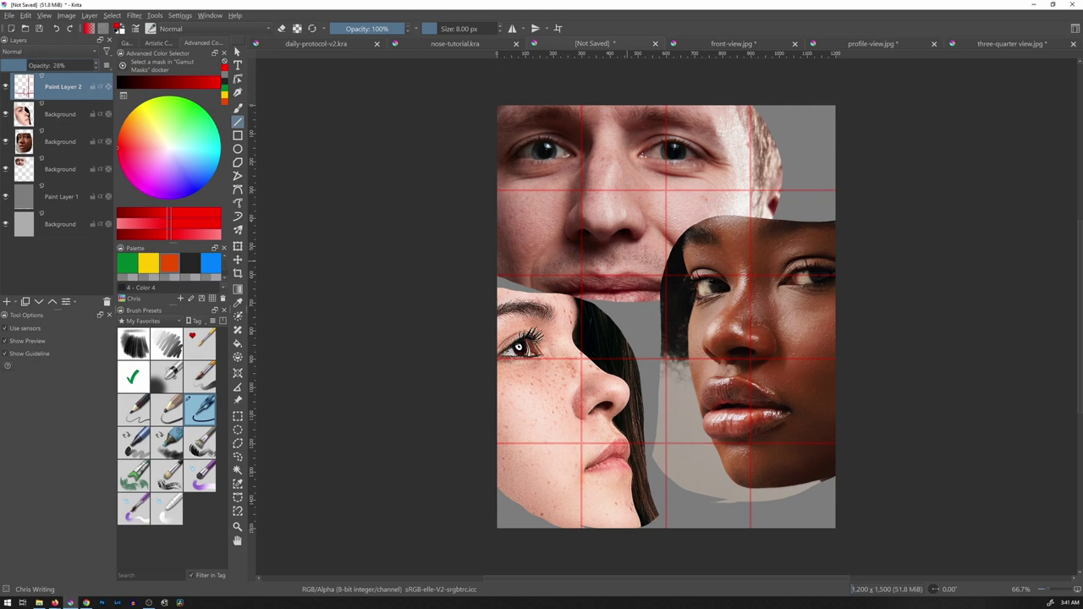
pyautogui.click(29, 66)
pyautogui.click(25, 69)
pyautogui.press('2')
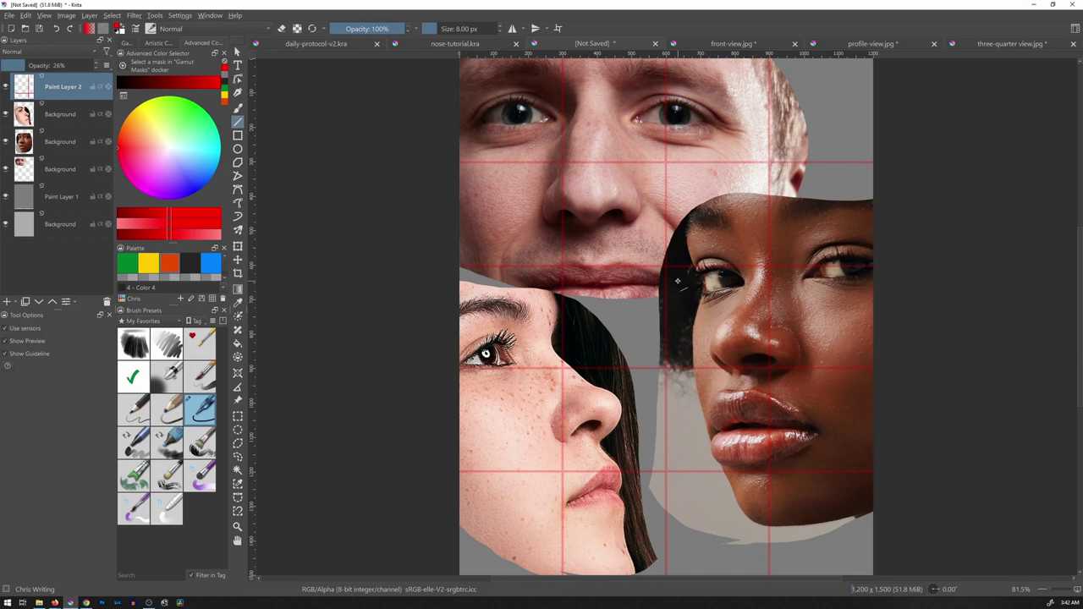
# Switch to the Freehand Brush tool and add a new paint layer above the red grid-line layer.
pyautogui.press('b')
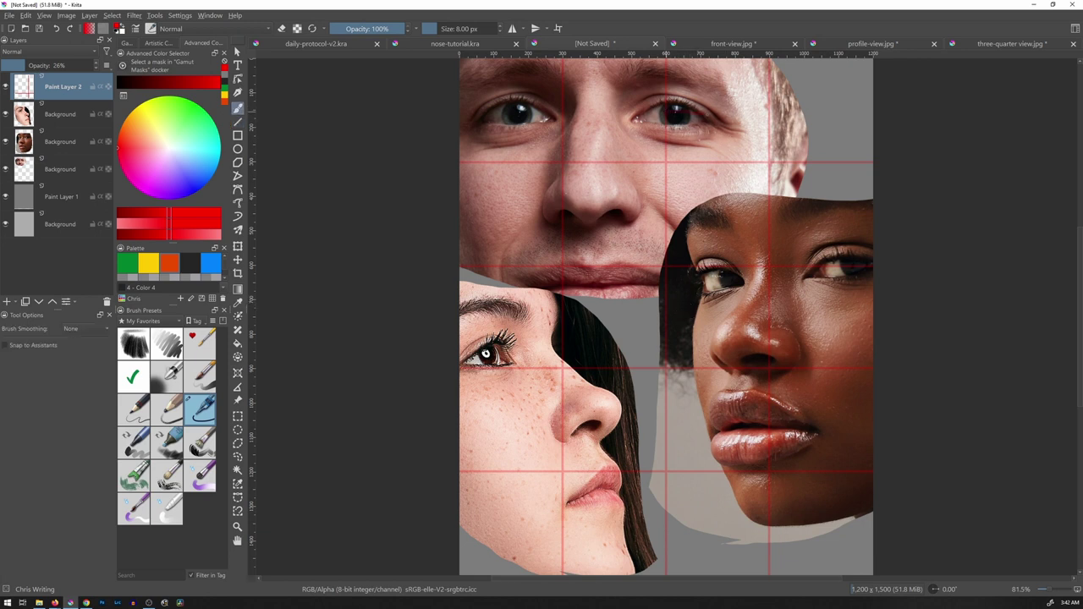
pyautogui.moveTo(709, 128); pyautogui.dragTo(694, 160)
pyautogui.hotkey('ctrl', 'z')
pyautogui.press('Insert')
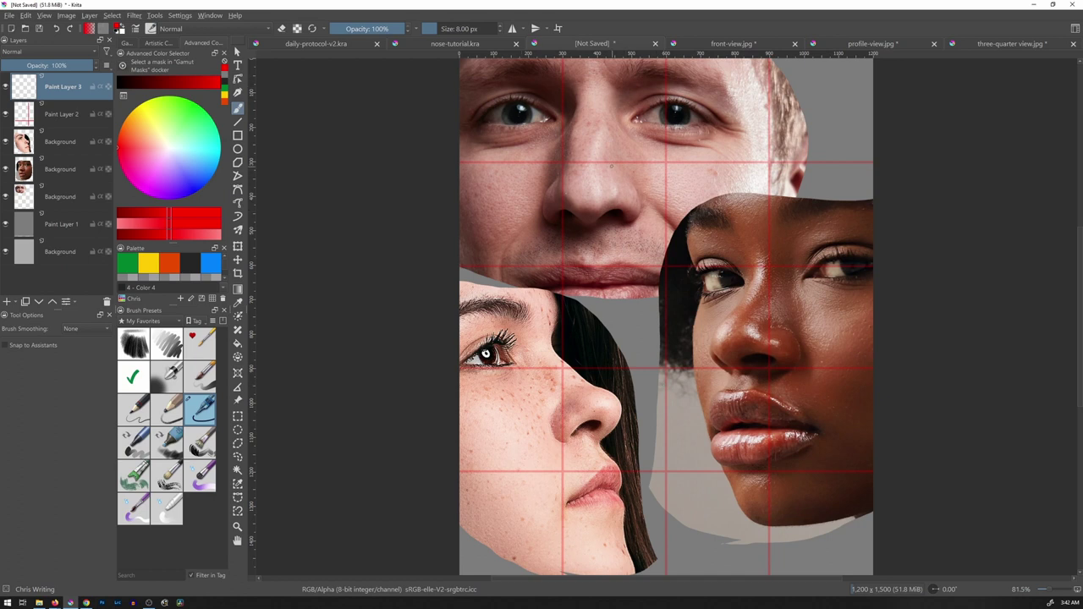
# Divide the grid cell over the front-view nose into thirds with freehand red strokes and undo them all.
pyautogui.moveTo(634, 266)
pyautogui.mouseDown()
pyautogui.moveTo(634, 233)
pyautogui.moveTo(664, 230)
pyautogui.moveTo(565, 234)
pyautogui.moveTo(592, 265)
pyautogui.mouseUp()
pyautogui.moveTo(591, 160); pyautogui.dragTo(592, 233)
pyautogui.moveTo(631, 161); pyautogui.dragTo(632, 247)
pyautogui.moveTo(562, 193); pyautogui.dragTo(673, 189)
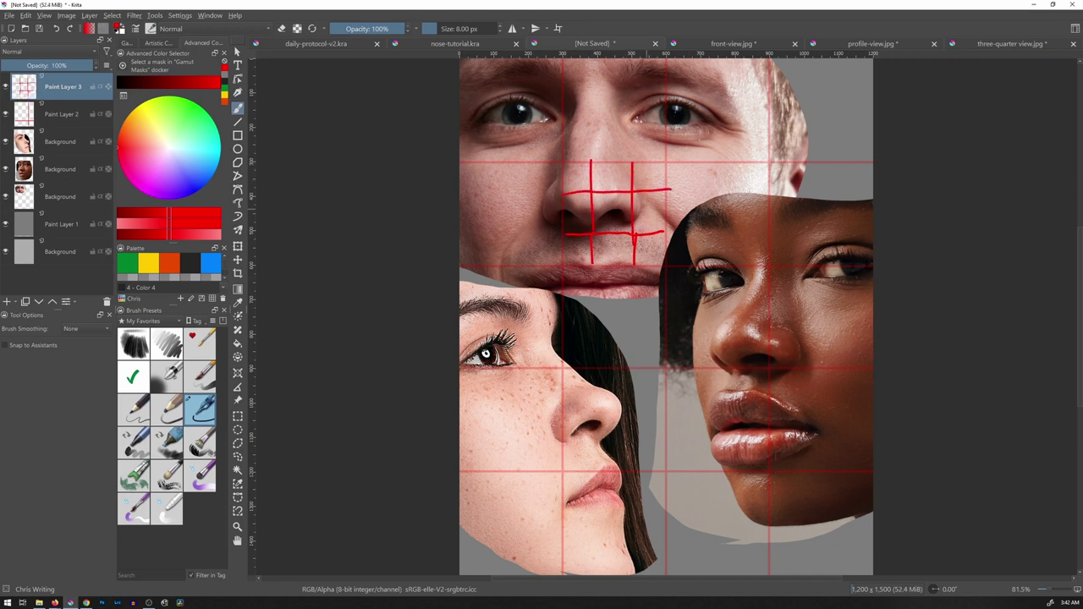
pyautogui.moveTo(632, 221); pyautogui.dragTo(636, 267)
pyautogui.moveTo(633, 165); pyautogui.dragTo(650, 162)
pyautogui.hotkey('ctrl', 'z')
pyautogui.hotkey('ctrl', 'z')
pyautogui.hotkey('ctrl', 'z')
pyautogui.hotkey('ctrl', 'z')
pyautogui.hotkey('ctrl', 'z')
pyautogui.hotkey('ctrl', 'z')
pyautogui.hotkey('ctrl', 'z')
pyautogui.hotkey('ctrl', 'z')
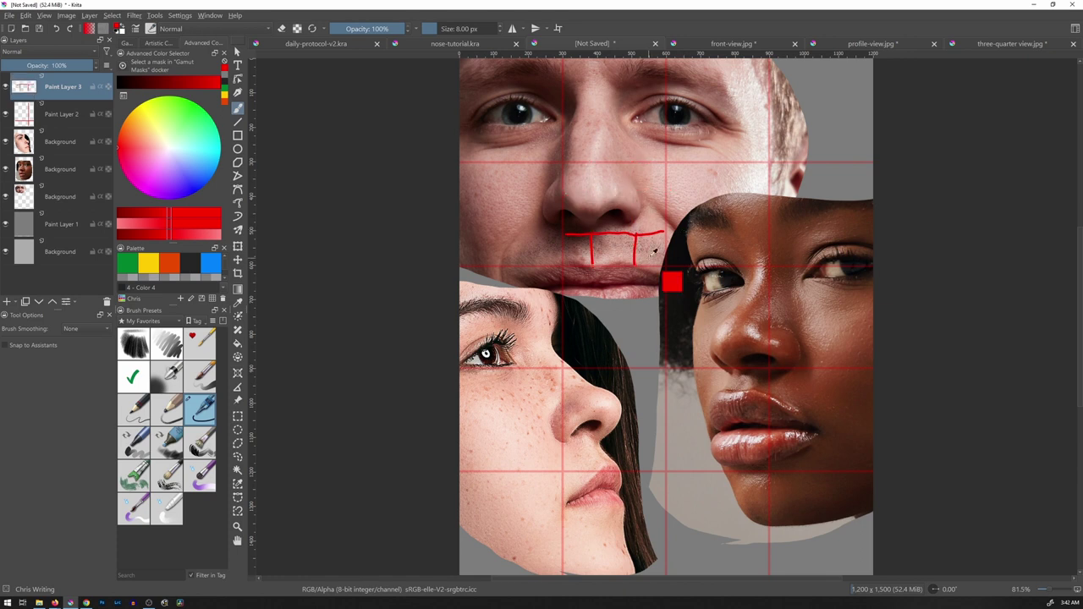
pyautogui.hotkey('ctrl', 'z')
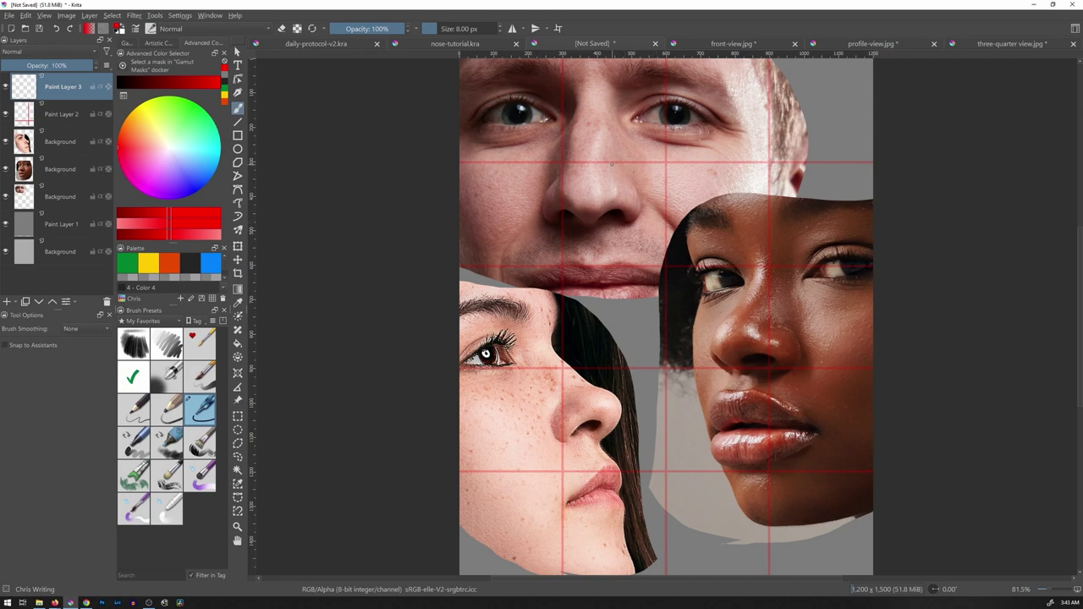
# Quarter the front-view nose cell with one vertical and one horizontal red stroke, and undo both.
pyautogui.moveTo(612, 166); pyautogui.dragTo(613, 266)
pyautogui.moveTo(563, 217); pyautogui.dragTo(666, 216)
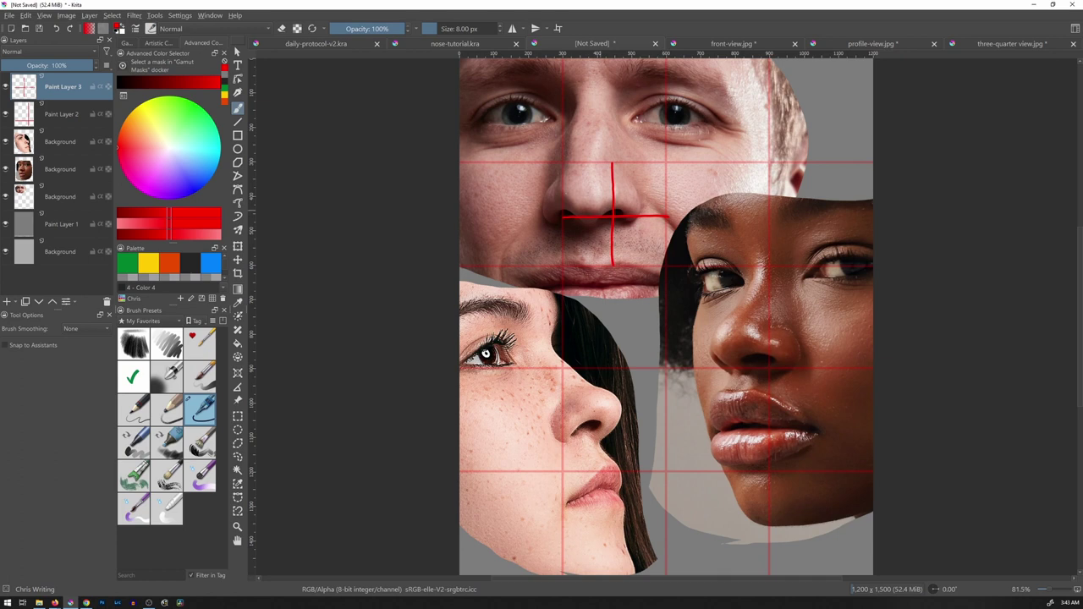
pyautogui.hotkey('ctrl', 'z')
pyautogui.hotkey('ctrl', 'z')
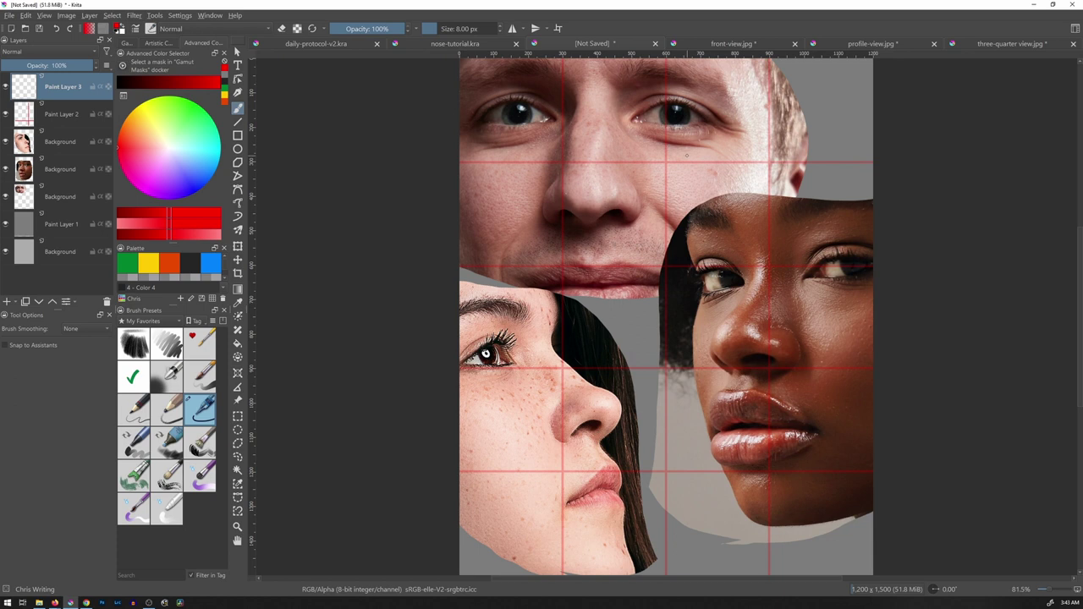
# Draw an L-shaped red stroke offset from the grid below the front-view nose and undo it.
pyautogui.moveTo(499, 164)
pyautogui.mouseDown()
pyautogui.moveTo(499, 320)
pyautogui.moveTo(668, 314)
pyautogui.mouseUp()
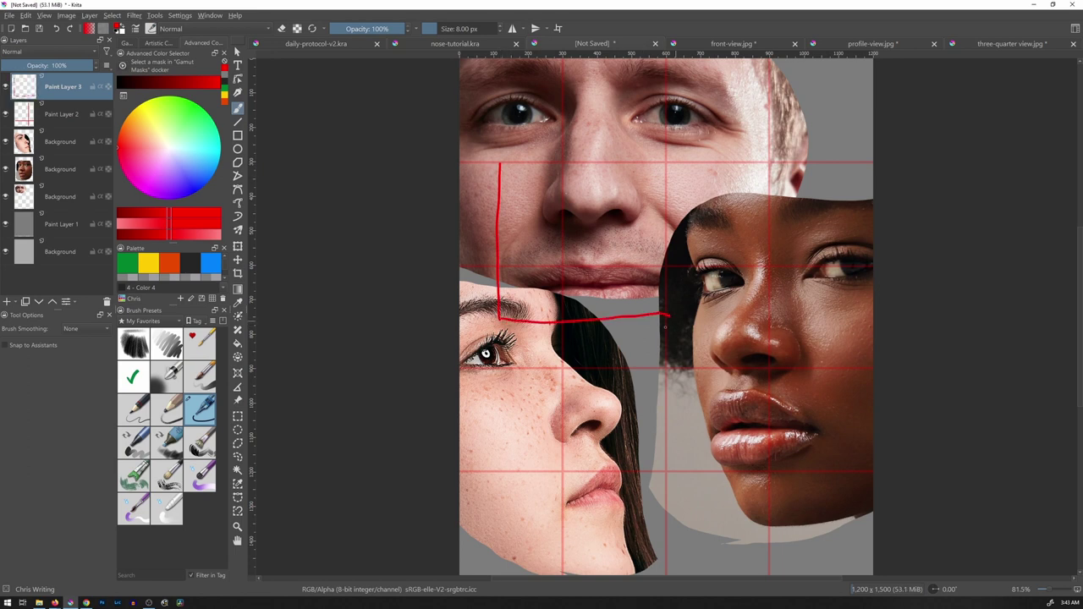
pyautogui.hotkey('ctrl', 'z')
pyautogui.hotkey('ctrl', 'z')
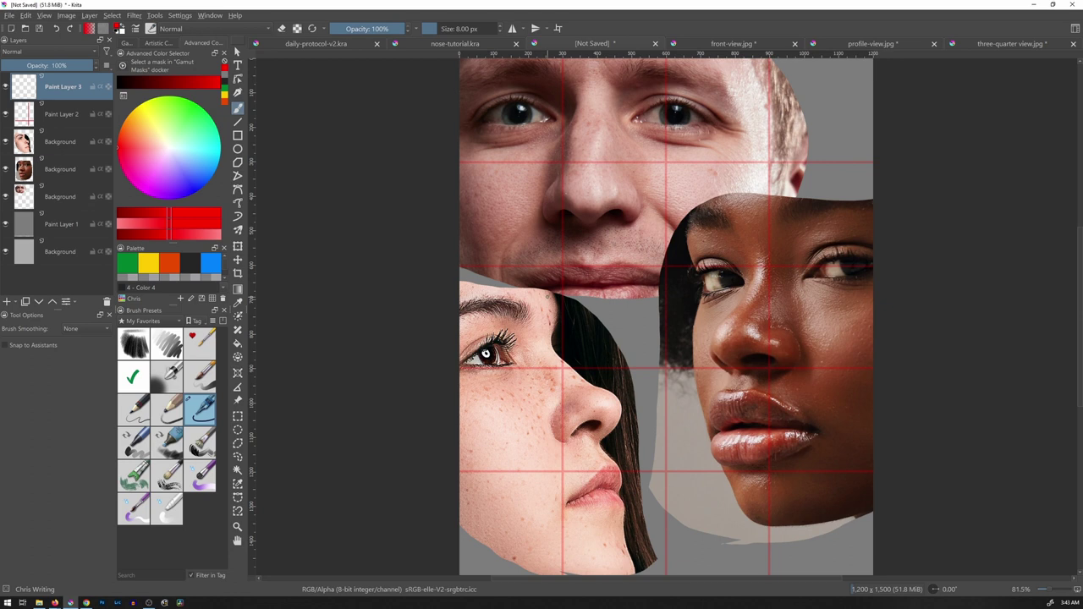
# Draw one vertical and one horizontal red stroke across the middle of the whole canvas and undo both.
pyautogui.moveTo(665, 57); pyautogui.dragTo(665, 572)
pyautogui.moveTo(460, 327); pyautogui.dragTo(880, 340)
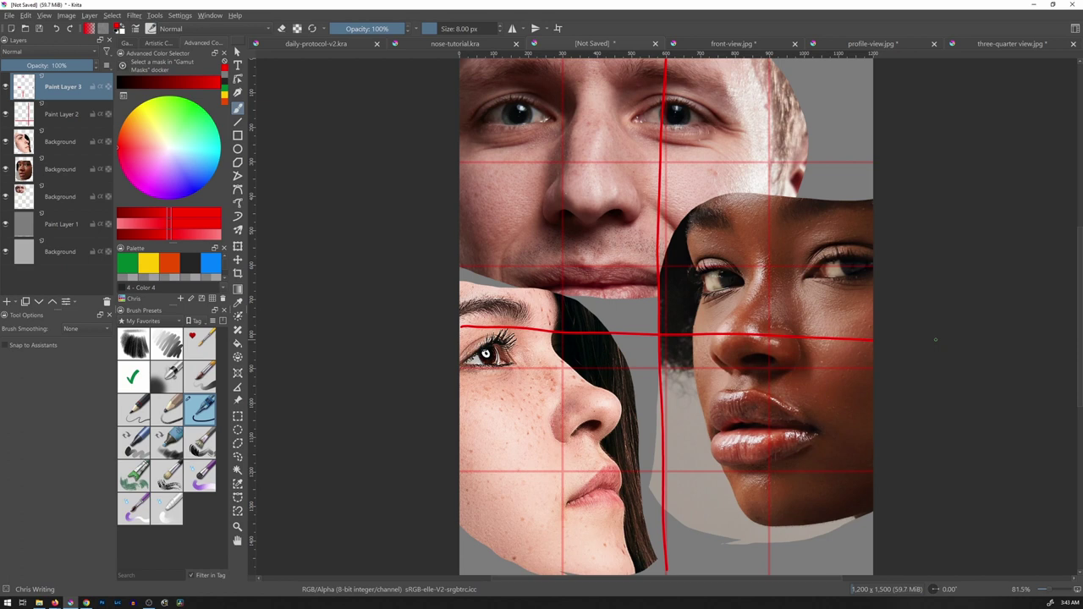
pyautogui.press('ctrl')
pyautogui.hotkey('ctrl', 'z')
pyautogui.hotkey('ctrl', 'z')
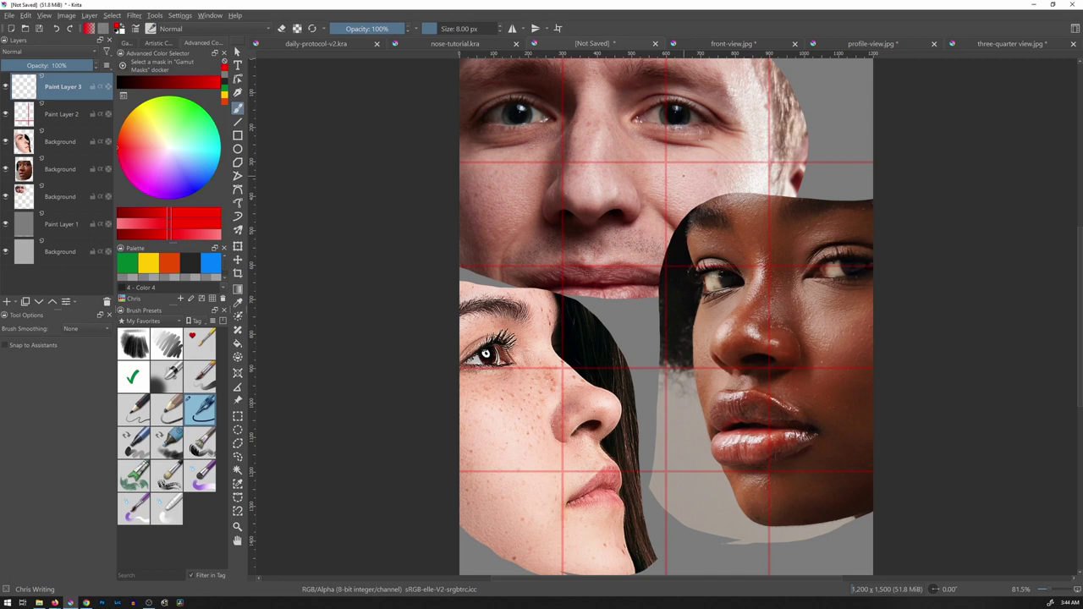
# Subdivide the front-view nose cell into a four-by-four grid with freehand red strokes and clear the layer.
pyautogui.moveTo(609, 163); pyautogui.dragTo(609, 269)
pyautogui.moveTo(560, 221); pyautogui.dragTo(664, 222)
pyautogui.moveTo(634, 166); pyautogui.dragTo(634, 221)
pyautogui.moveTo(586, 163)
pyautogui.mouseDown()
pyautogui.moveTo(585, 223)
pyautogui.moveTo(670, 191)
pyautogui.mouseUp()
pyautogui.moveTo(589, 222); pyautogui.dragTo(590, 269)
pyautogui.moveTo(636, 221); pyautogui.dragTo(637, 264)
pyautogui.moveTo(561, 246); pyautogui.dragTo(671, 244)
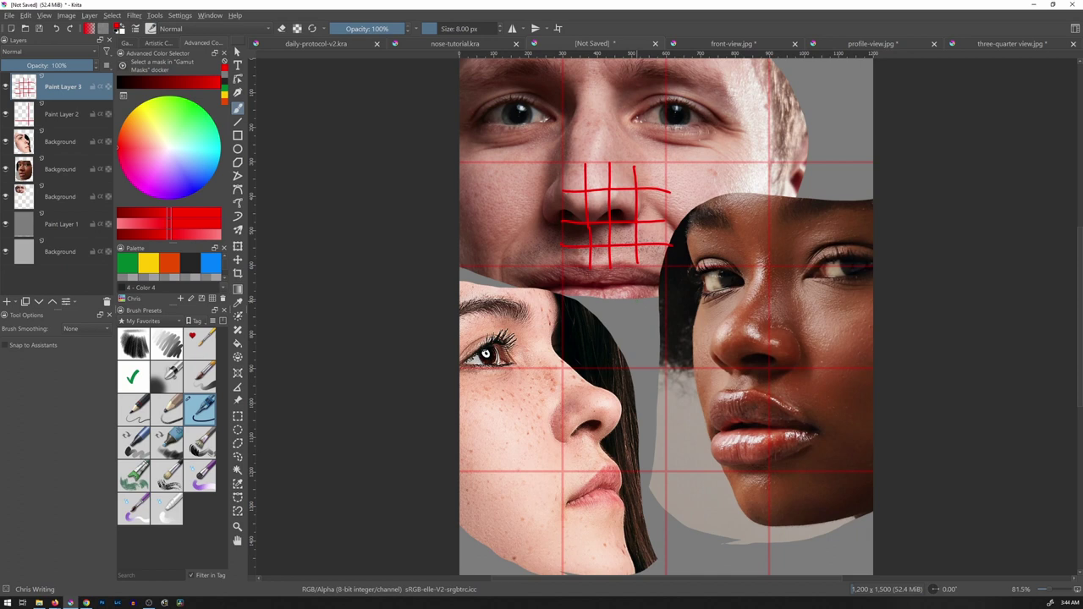
pyautogui.press('Delete')
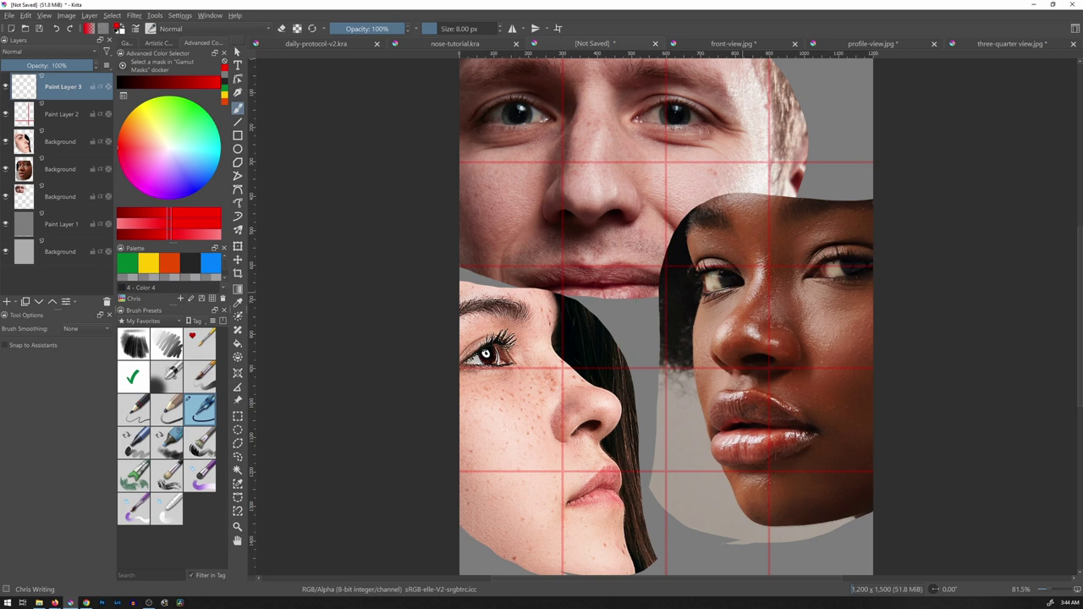
# Compare the new unsaved composition with nose-tutorial.kra by switching between the two documents.
pyautogui.click(488, 47)
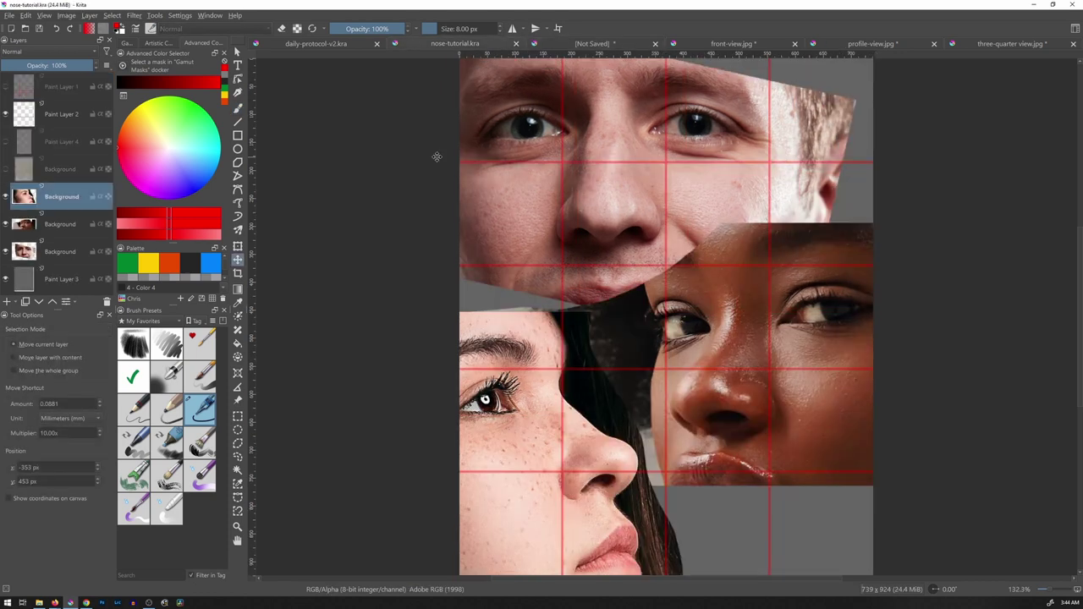
pyautogui.click(615, 44)
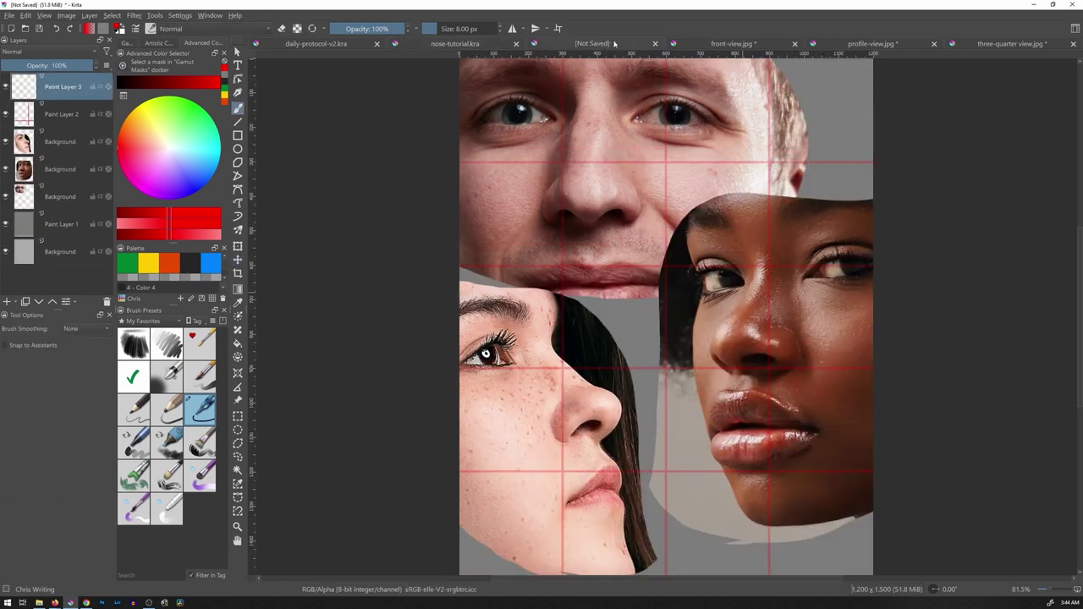
pyautogui.click(509, 47)
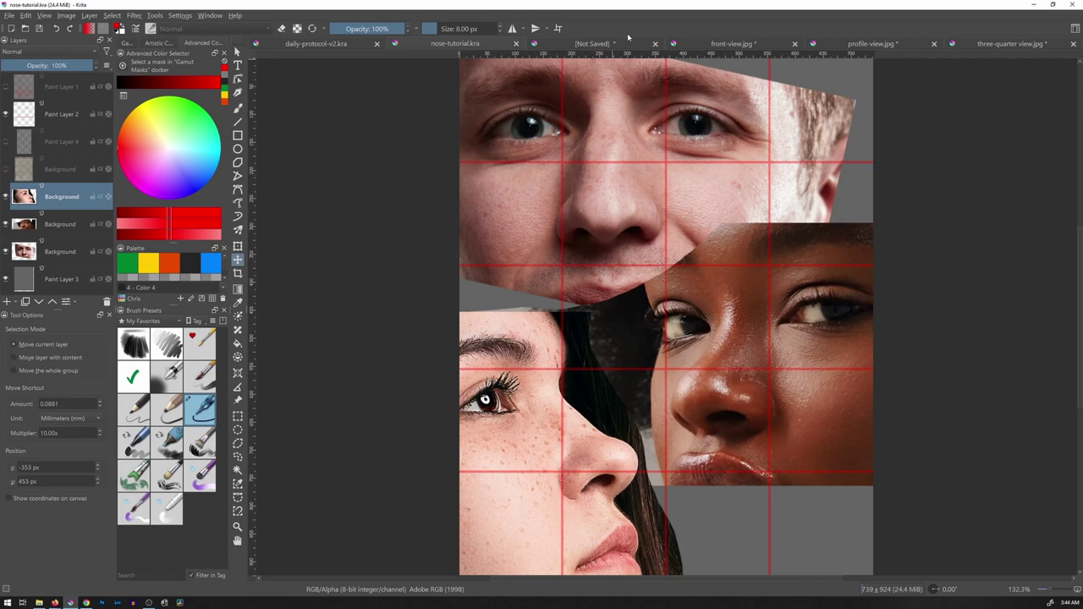
pyautogui.click(609, 47)
pyautogui.click(477, 48)
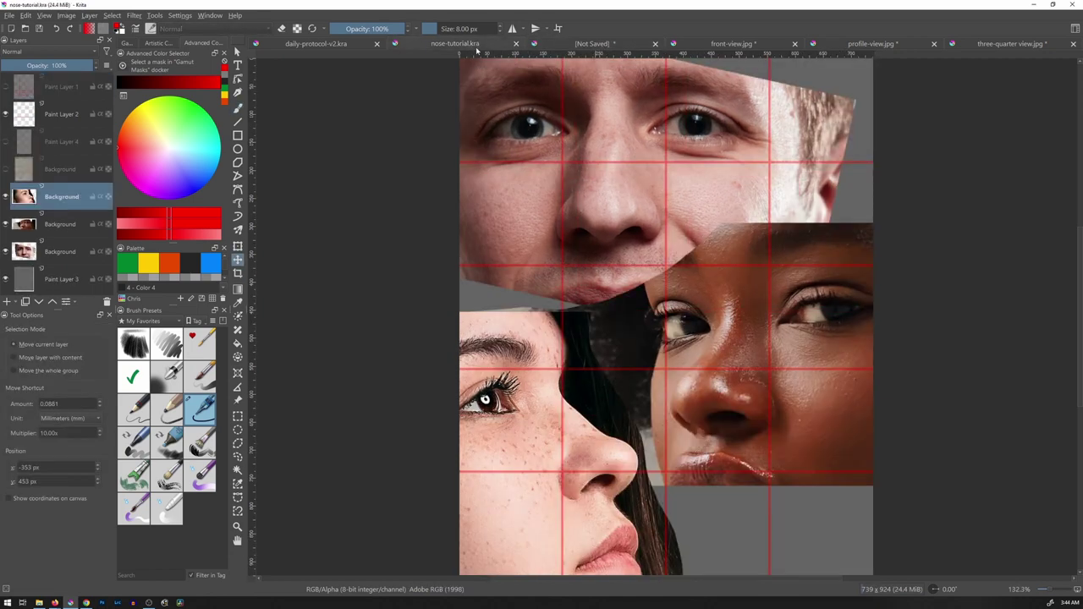
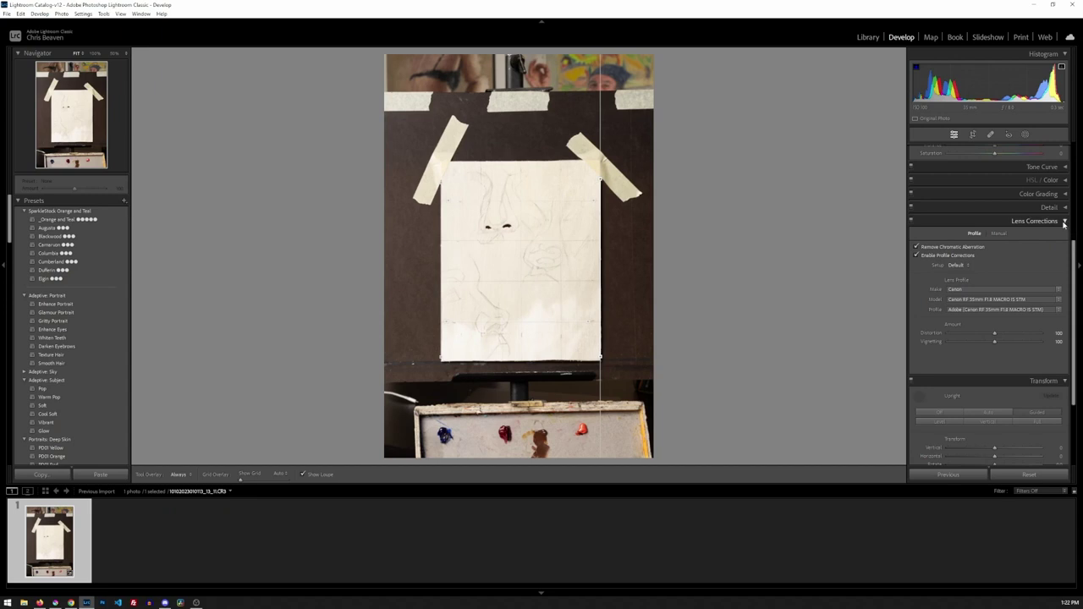
# In Lightroom Classic, start cropping the photographed drawing with a custom 8 x 10 aspect ratio.
pyautogui.click(981, 94)
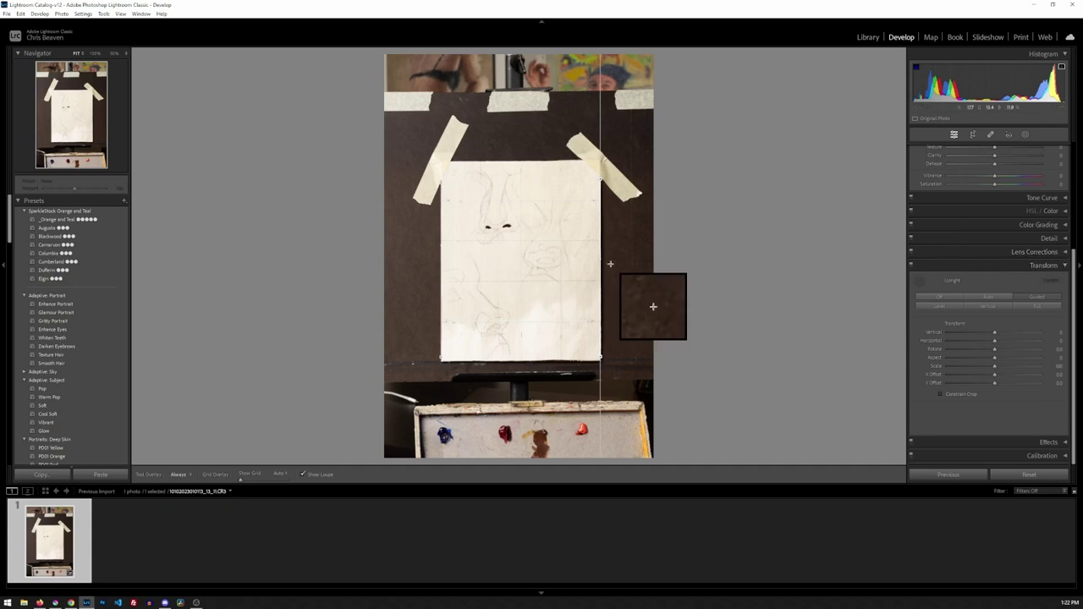
pyautogui.scroll(3, 1038, 320)
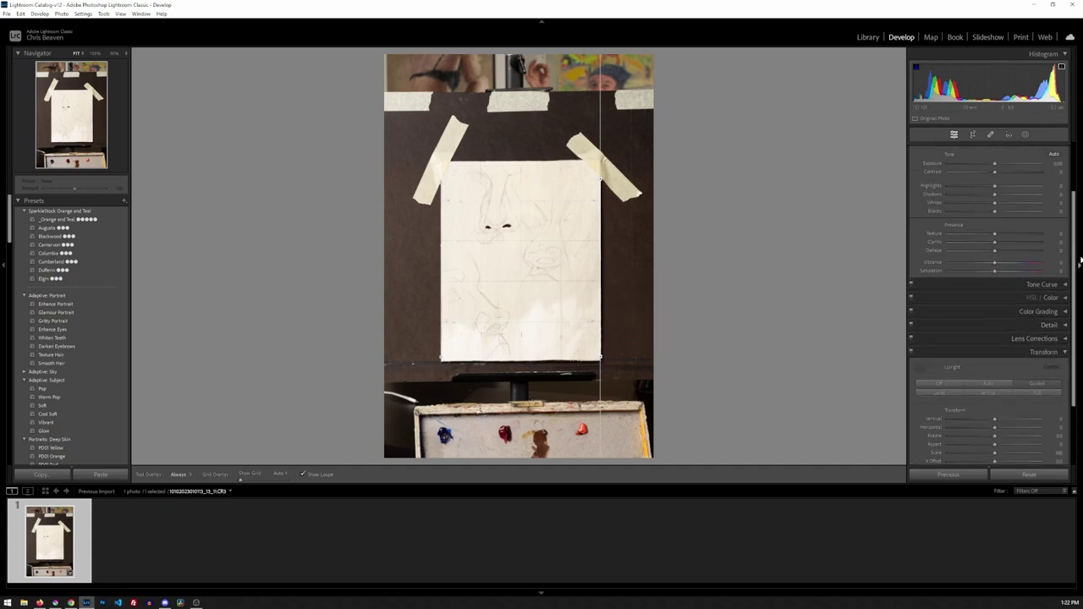
pyautogui.moveTo(1076, 258); pyautogui.dragTo(1075, 203)
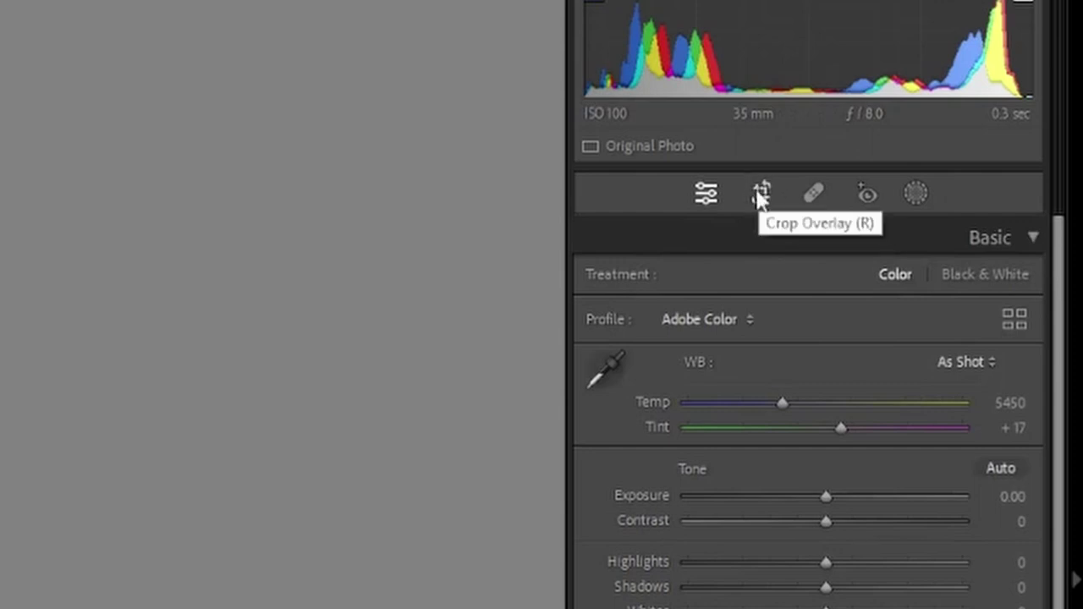
pyautogui.click(760, 197)
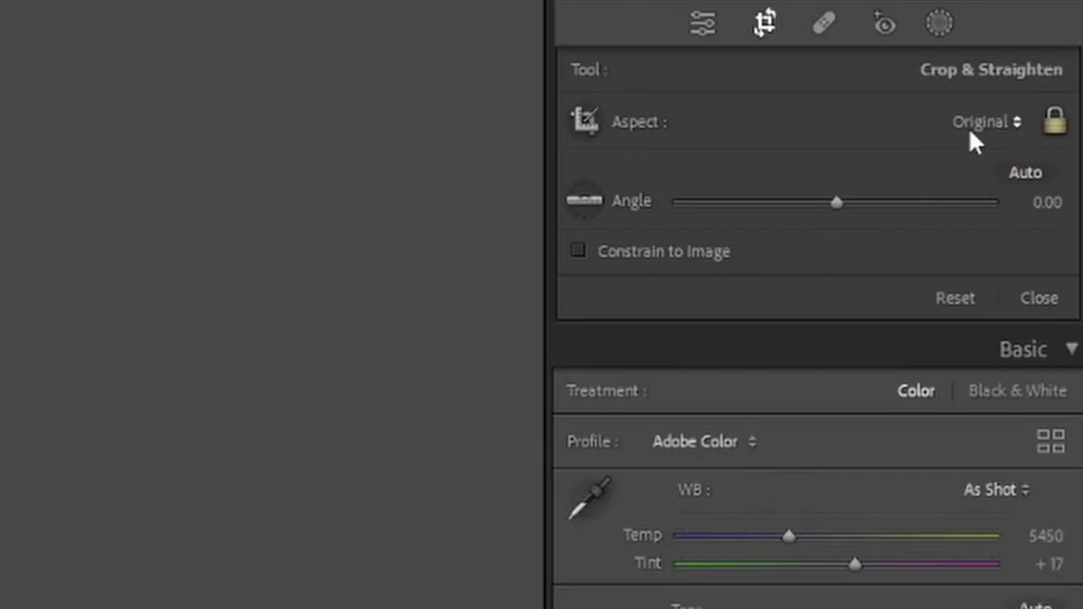
pyautogui.click(1037, 165)
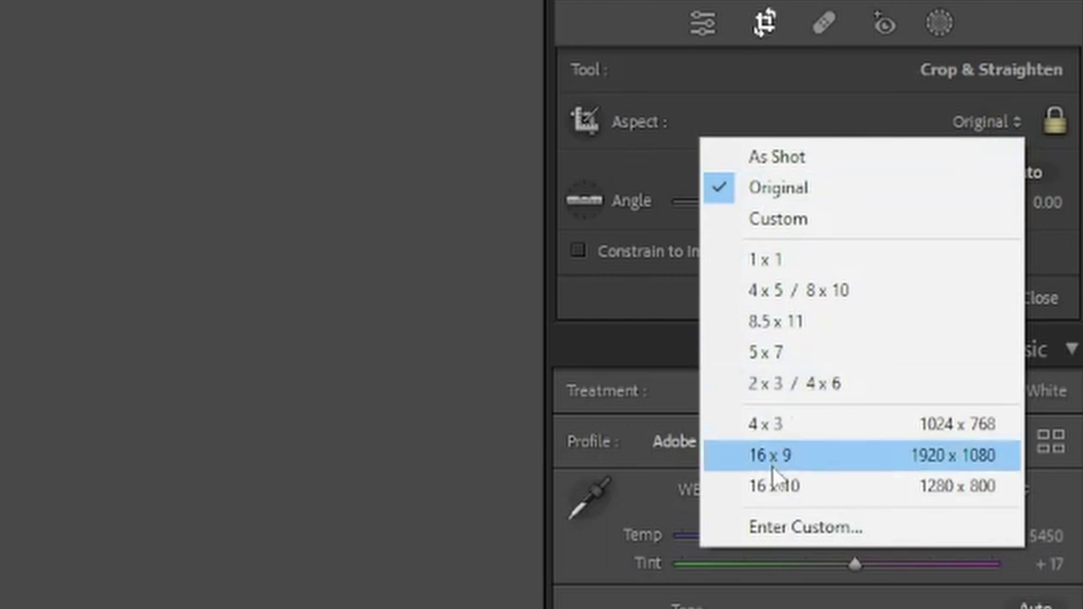
pyautogui.click(783, 528)
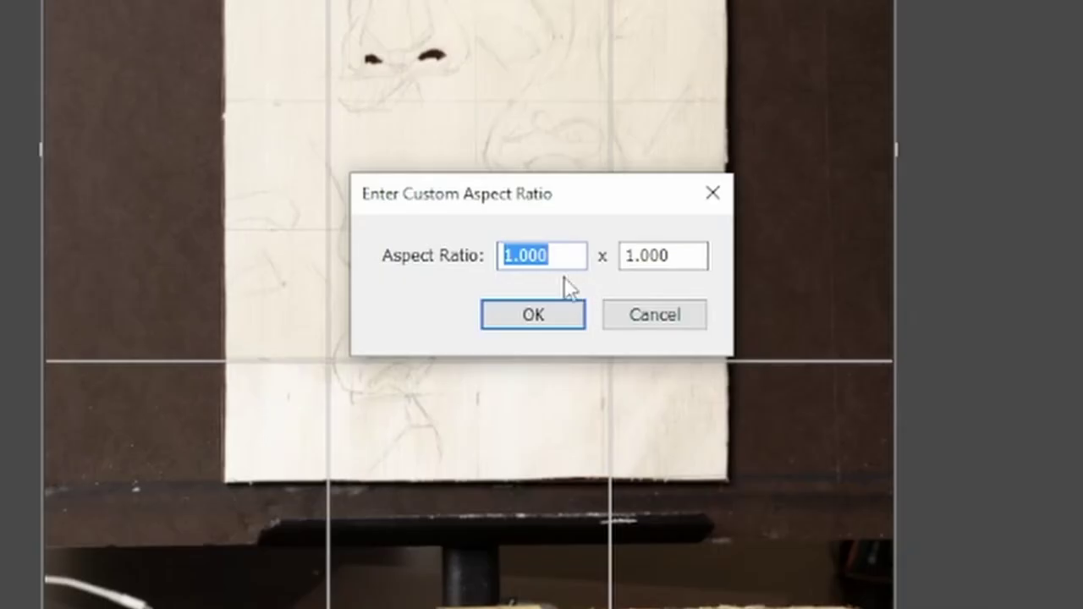
pyautogui.click(537, 258)
pyautogui.moveTo(536, 258); pyautogui.dragTo(498, 262)
pyautogui.write('8')
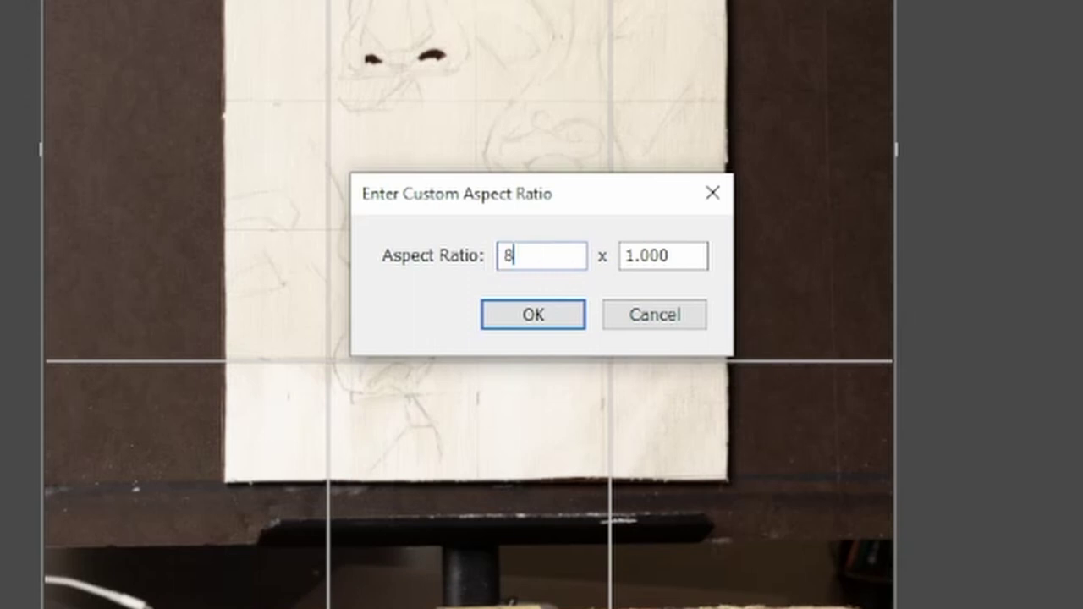
pyautogui.moveTo(624, 256); pyautogui.dragTo(677, 246)
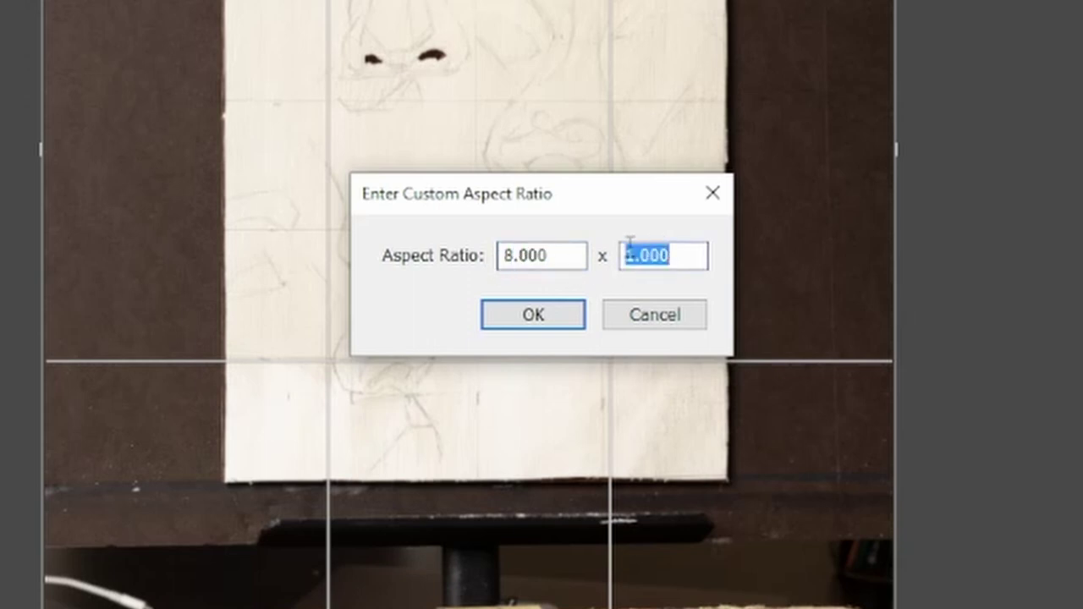
pyautogui.write('10')
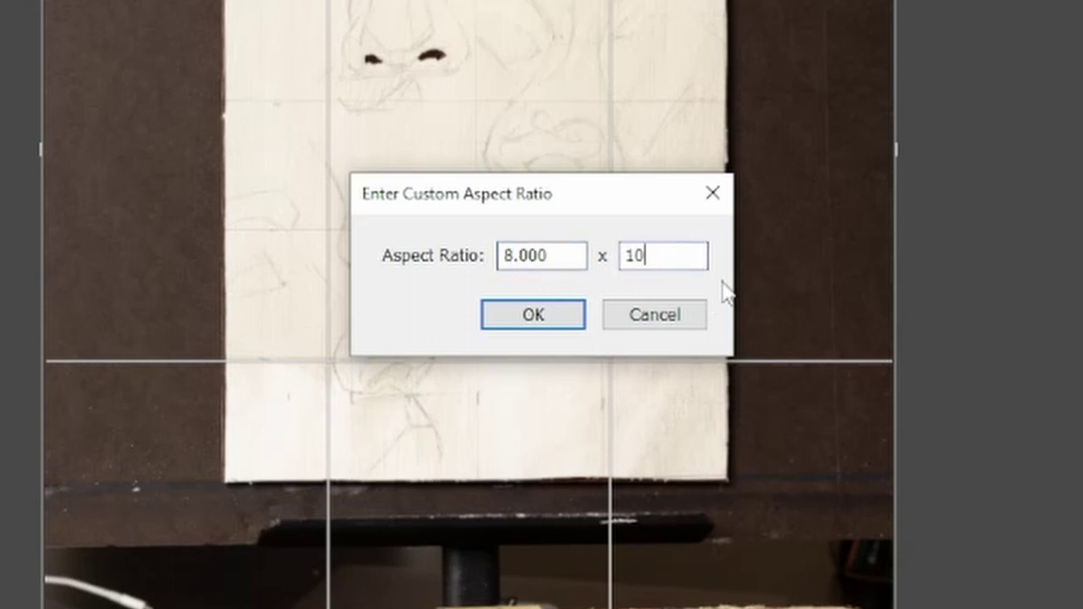
pyautogui.click(510, 323)
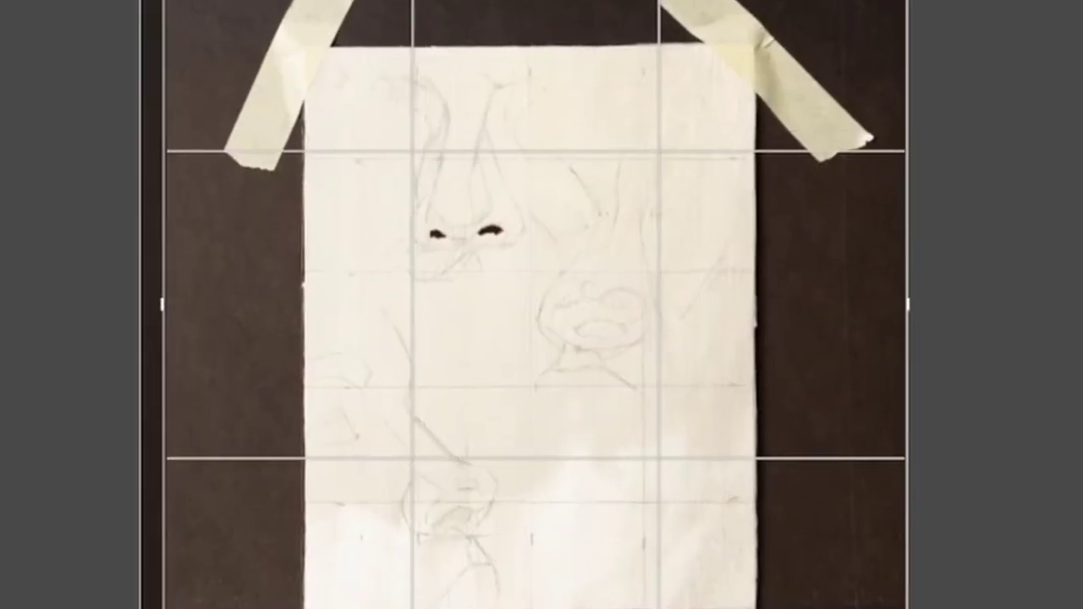
# Resize and reposition the crop frame so it fits the edges of the taped sheet of paper.
pyautogui.moveTo(163, 2); pyautogui.dragTo(310, 26)
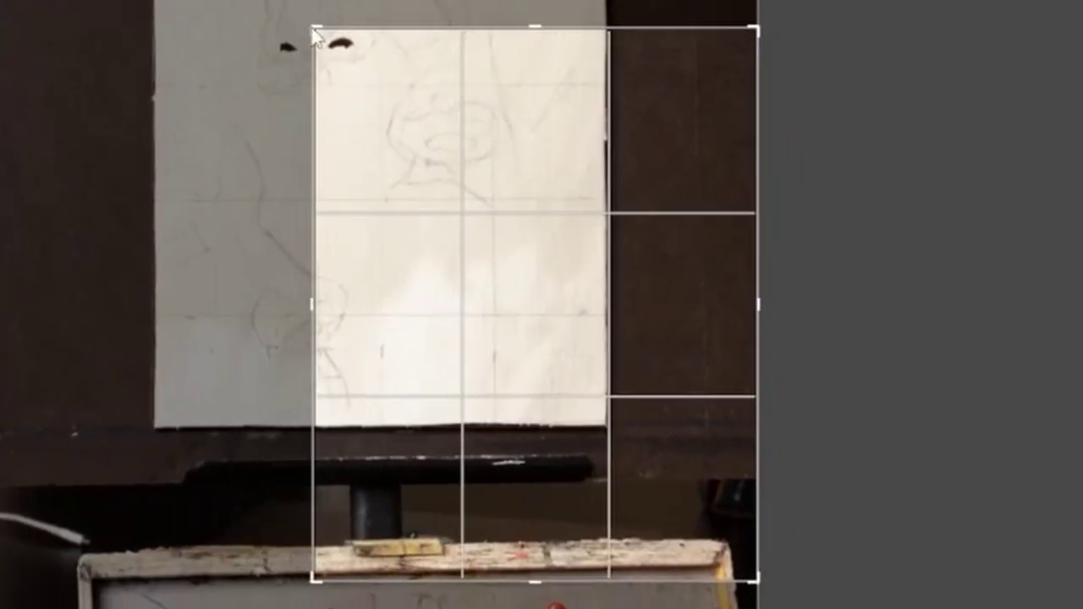
pyautogui.moveTo(369, 58); pyautogui.dragTo(385, 156)
pyautogui.moveTo(500, 224); pyautogui.dragTo(536, 234)
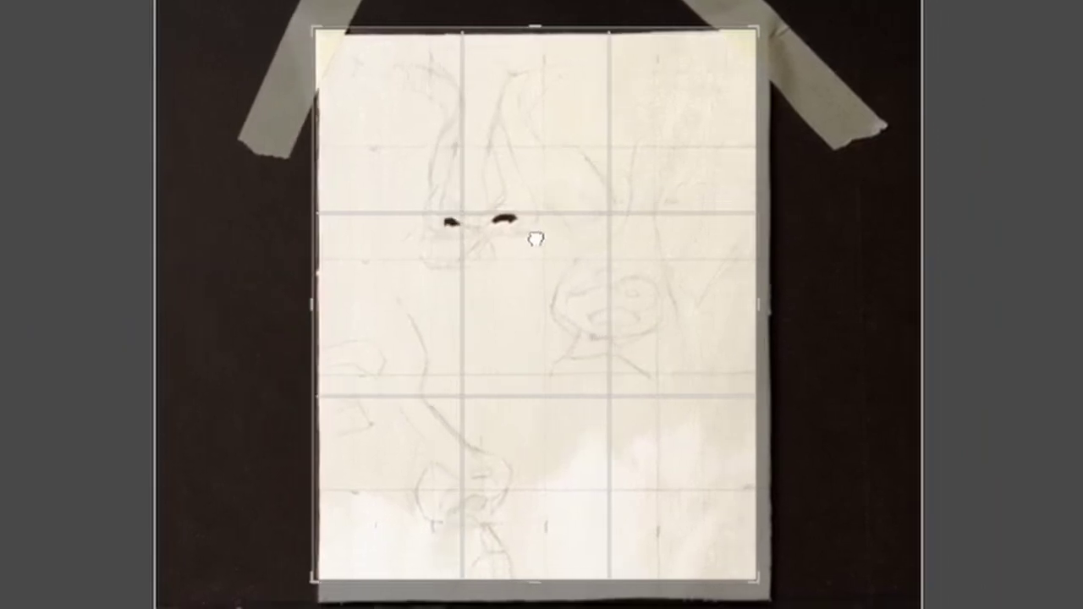
pyautogui.moveTo(749, 570); pyautogui.dragTo(766, 584)
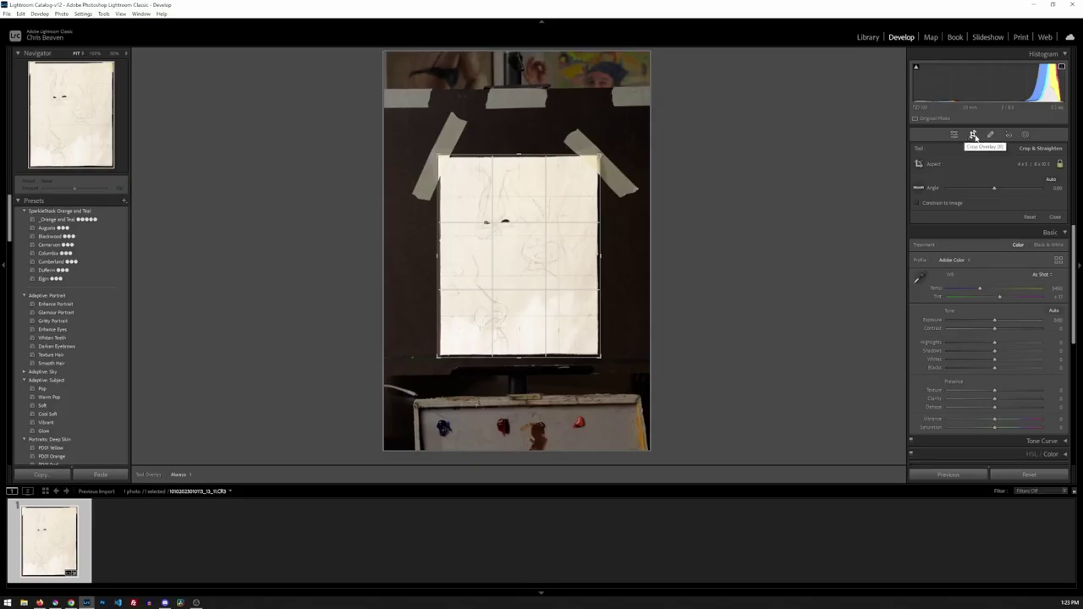
# Apply the crop and examine the cropped nose drawing up close and as a whole.
pyautogui.click(954, 135)
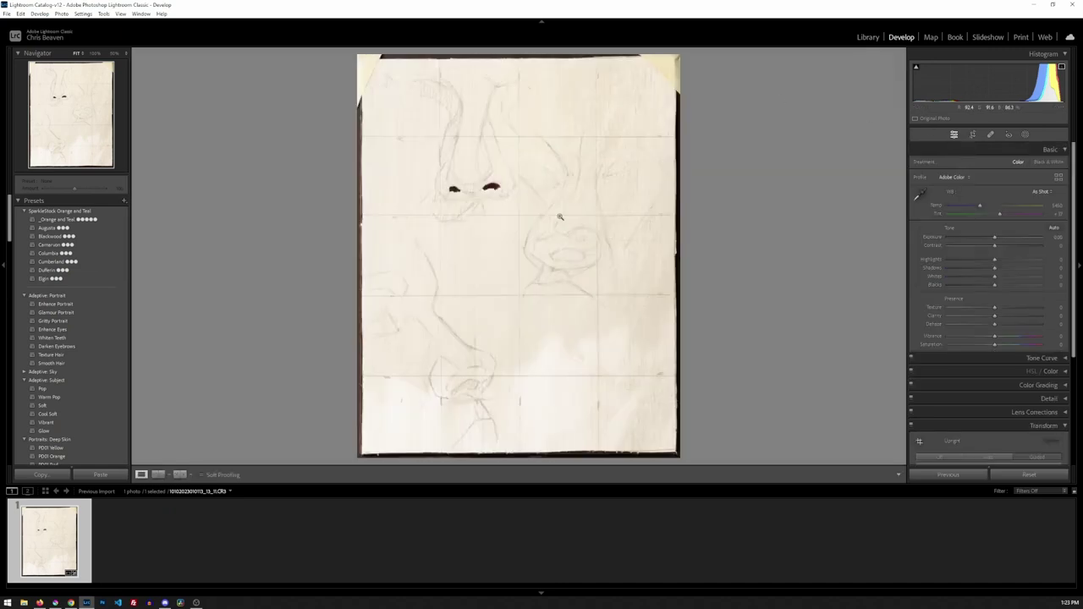
pyautogui.click(508, 161)
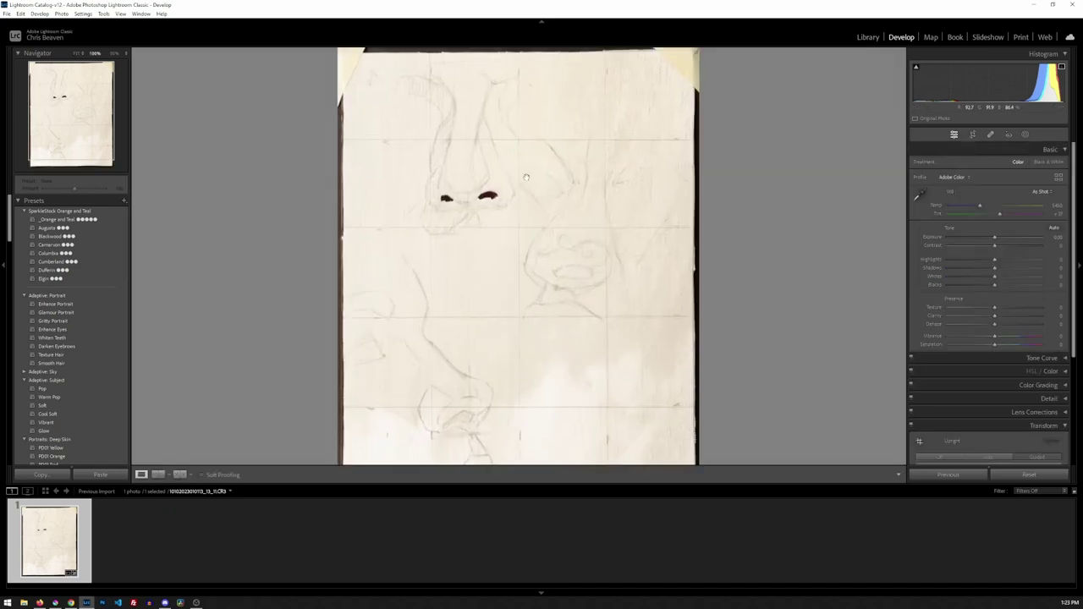
pyautogui.click(449, 182)
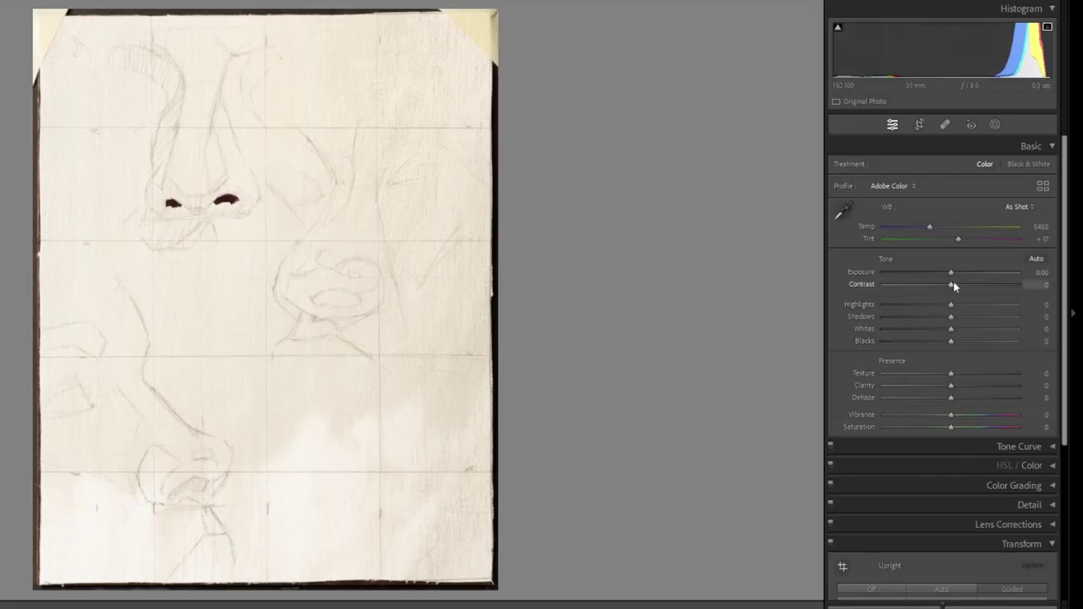
# Darken the pencil lines by setting Exposure to -0.97, Contrast to +67, Shadows to -90 and Blacks to -93.
pyautogui.moveTo(968, 283)
pyautogui.mouseDown()
pyautogui.moveTo(993, 285)
pyautogui.moveTo(961, 288)
pyautogui.mouseUp()
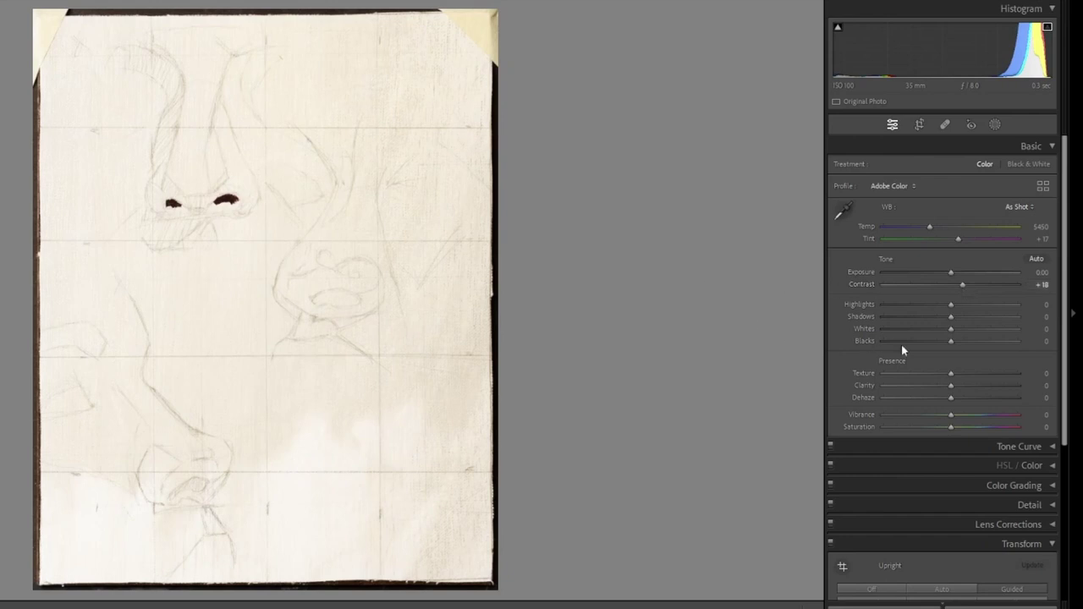
pyautogui.moveTo(948, 319); pyautogui.dragTo(888, 319)
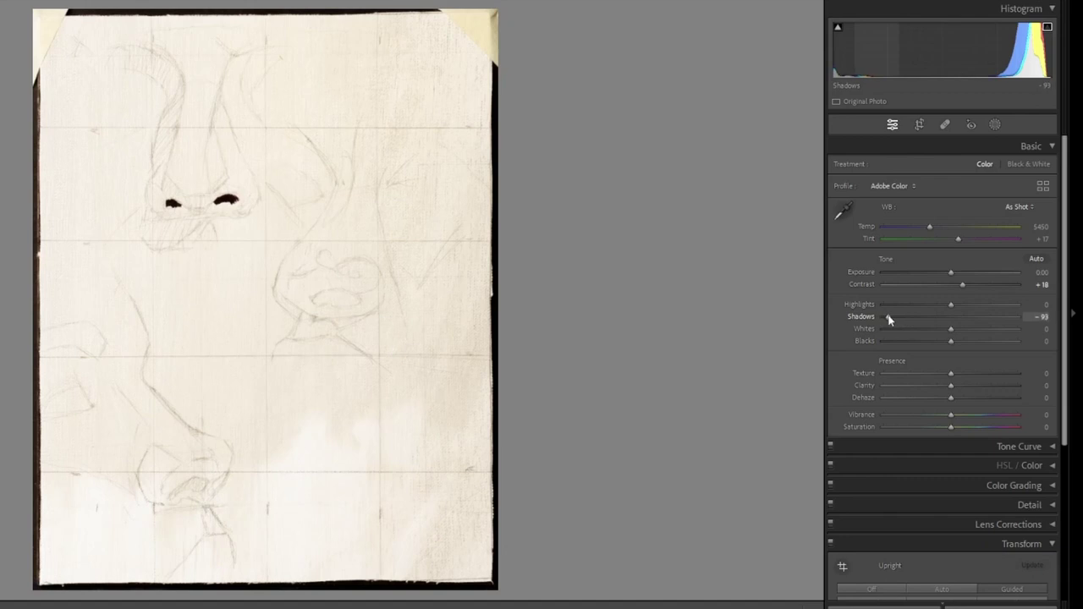
pyautogui.moveTo(961, 285)
pyautogui.mouseDown()
pyautogui.moveTo(931, 290)
pyautogui.moveTo(949, 290)
pyautogui.mouseUp()
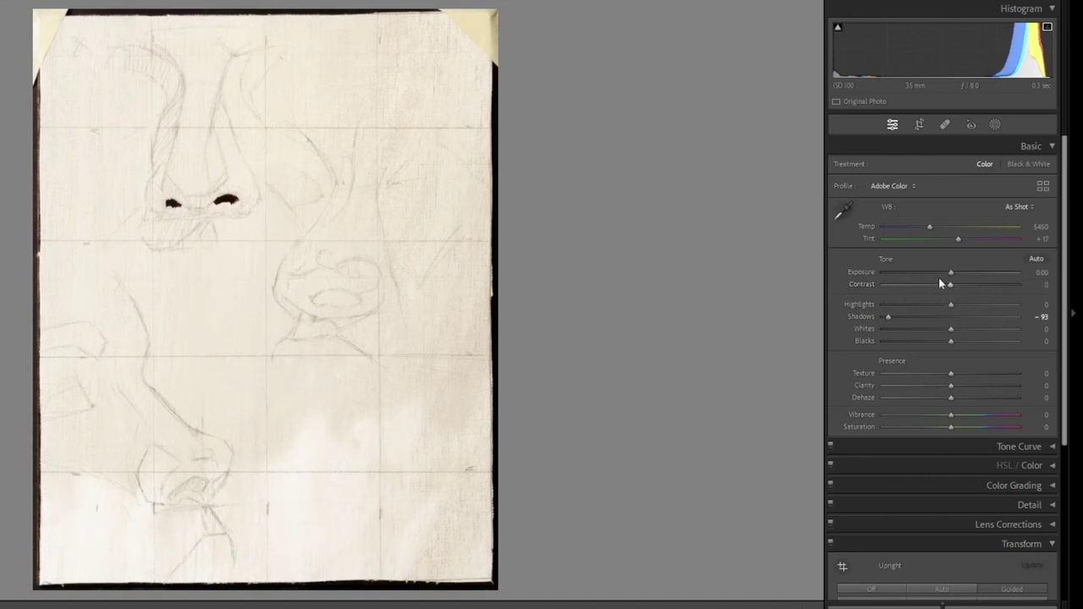
pyautogui.moveTo(947, 273); pyautogui.dragTo(994, 286)
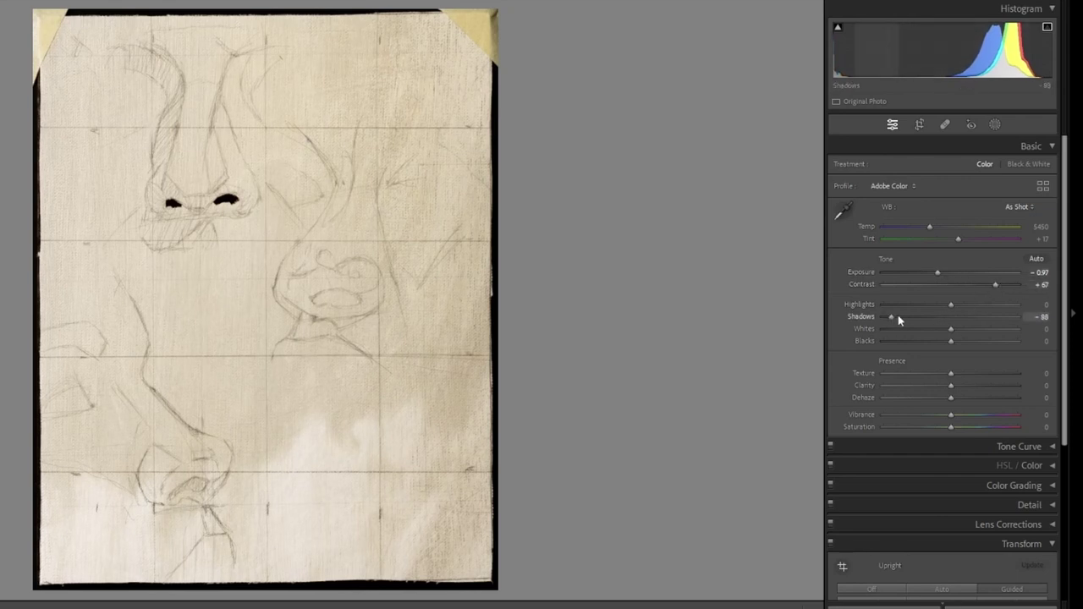
pyautogui.moveTo(925, 314); pyautogui.dragTo(889, 315)
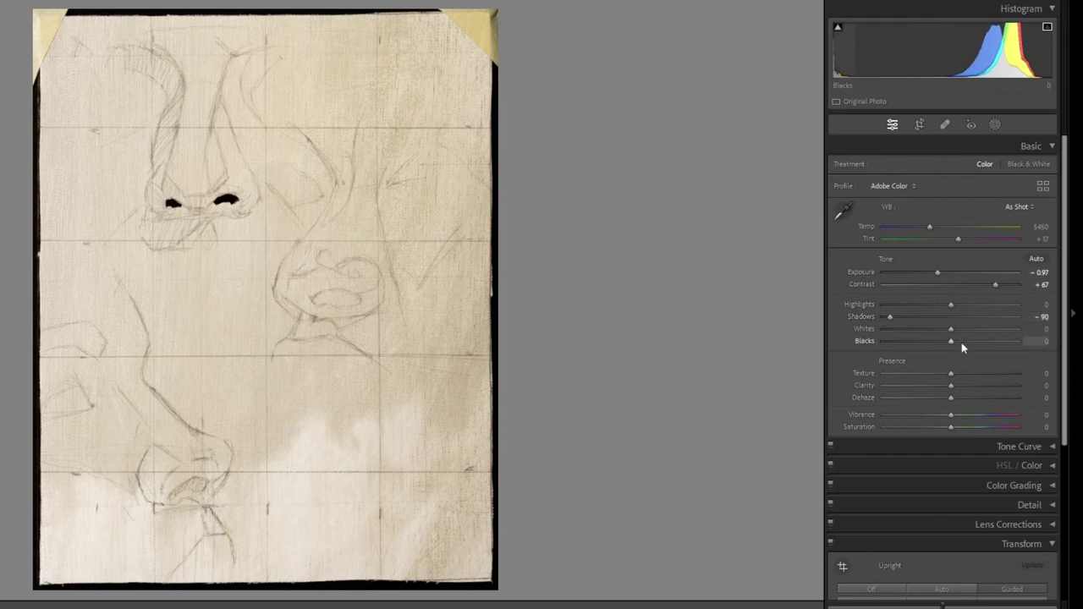
pyautogui.moveTo(949, 341); pyautogui.dragTo(889, 342)
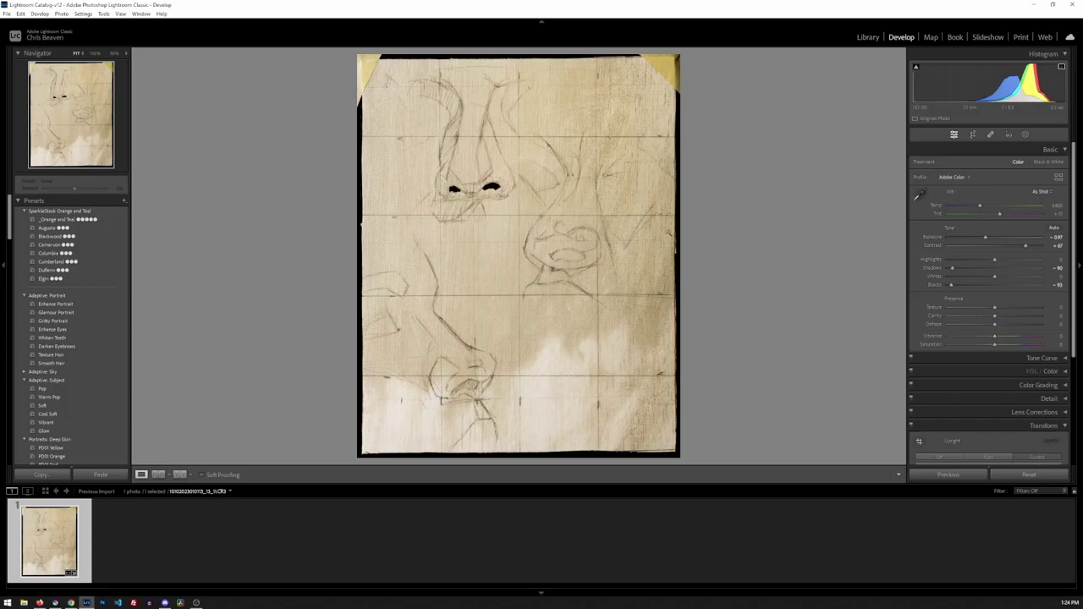
# Examine the pencil lines of the nose sketches at 100% in the Library and Develop modules.
pyautogui.click(226, 237)
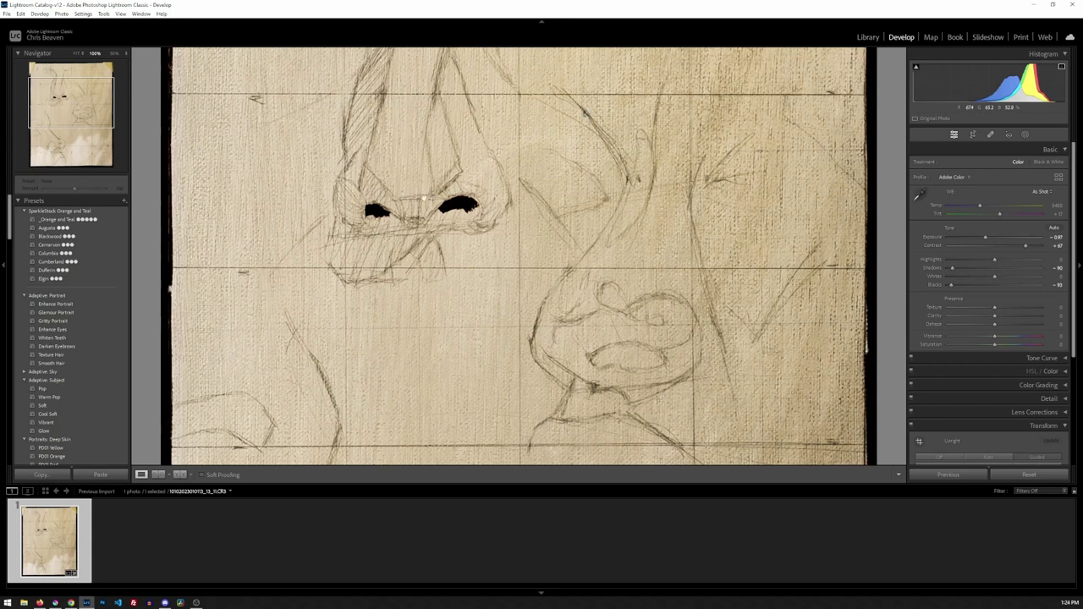
pyautogui.click(863, 38)
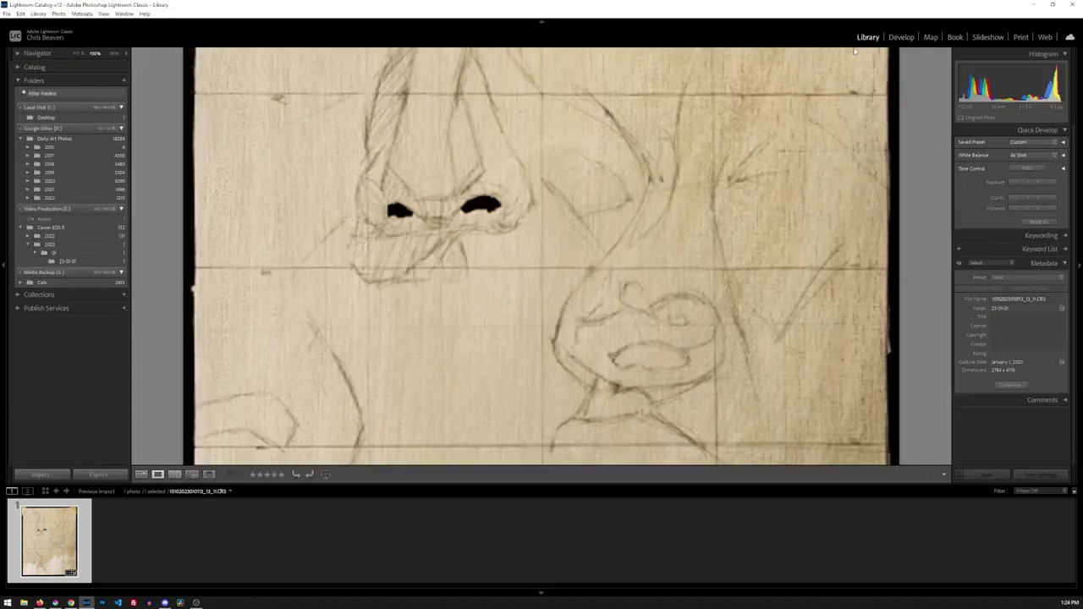
pyautogui.press('d')
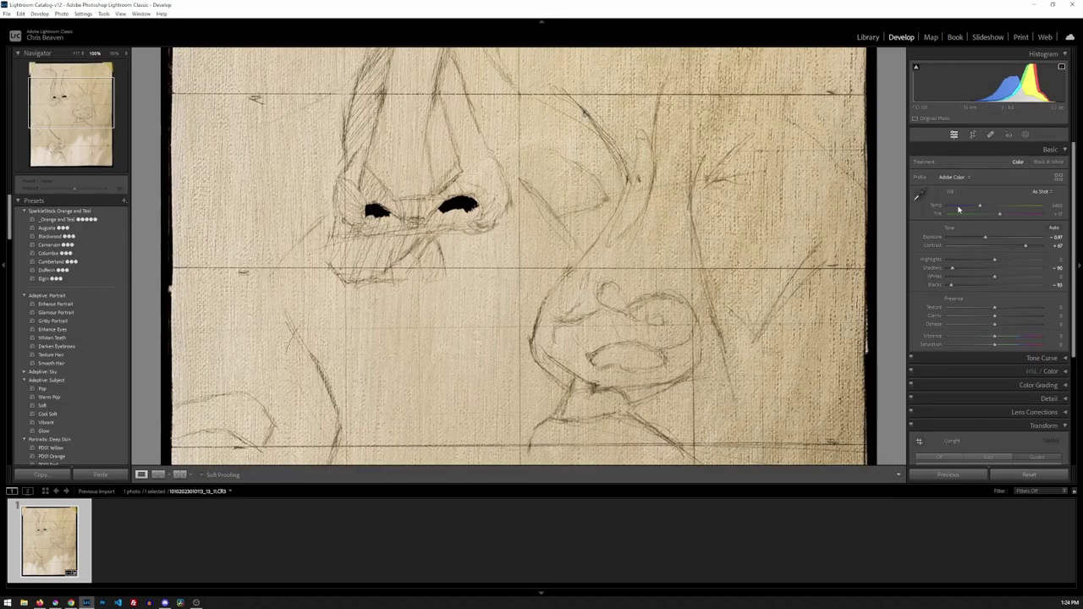
pyautogui.click(512, 210)
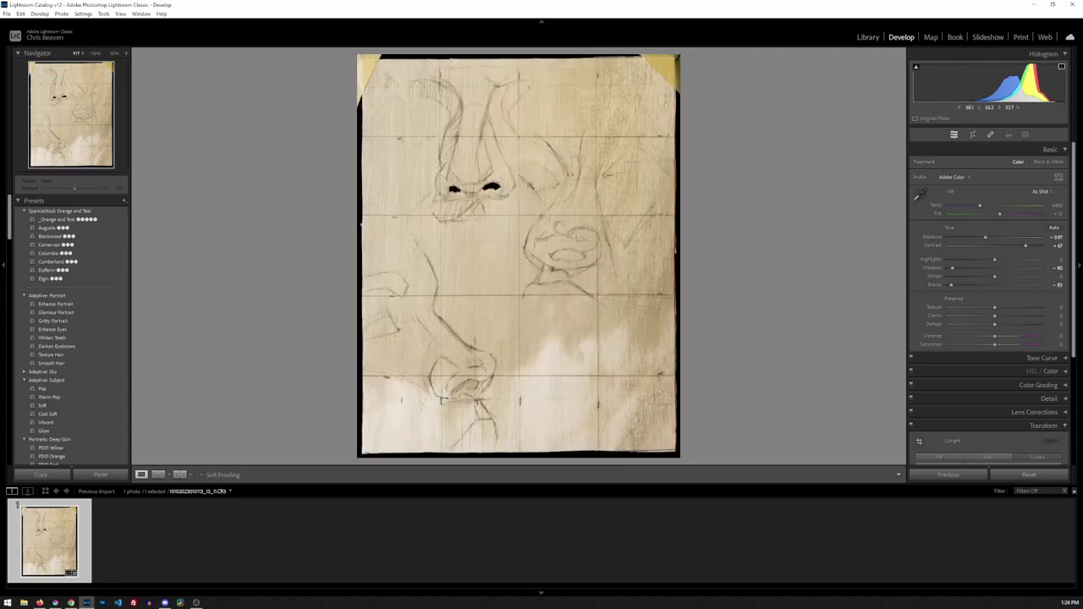
# Open the adjusted drawing from the Library module in Adobe Photoshop 2023 for editing.
pyautogui.click(867, 37)
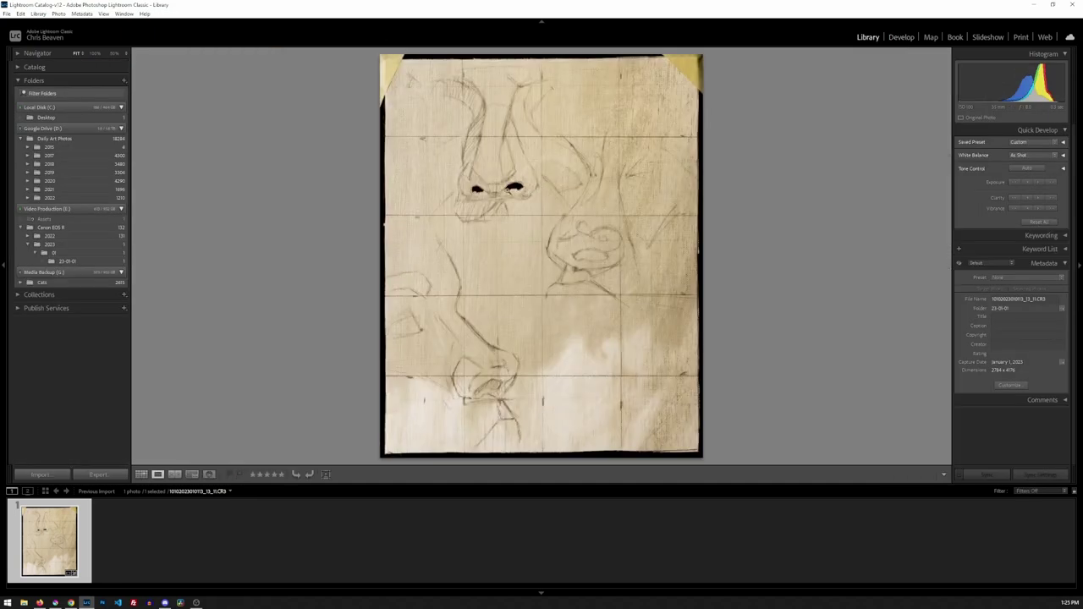
pyautogui.rightClick(508, 191)
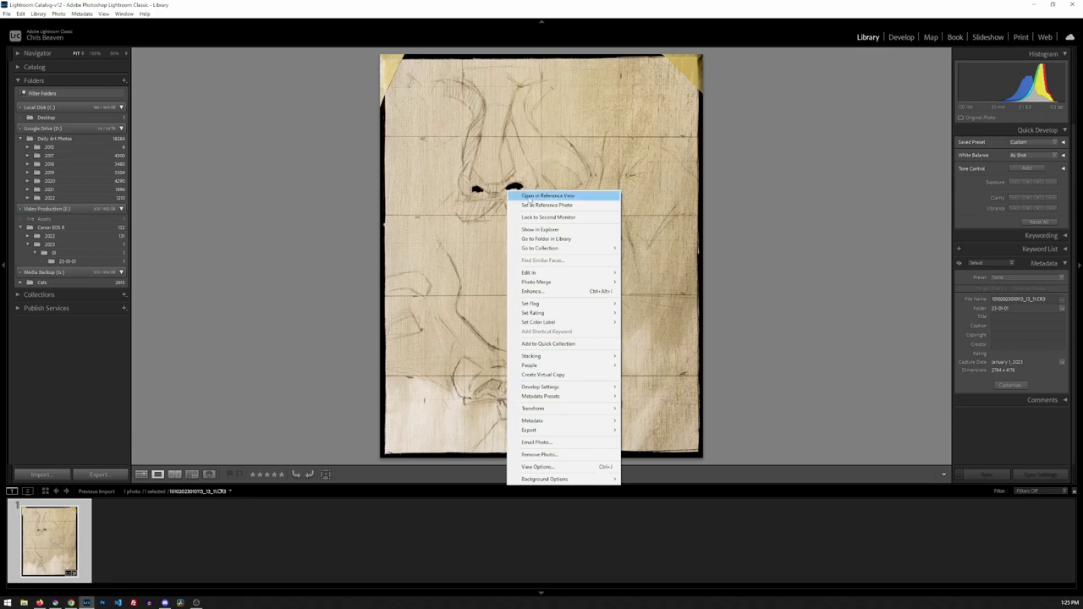
pyautogui.moveTo(525, 273)
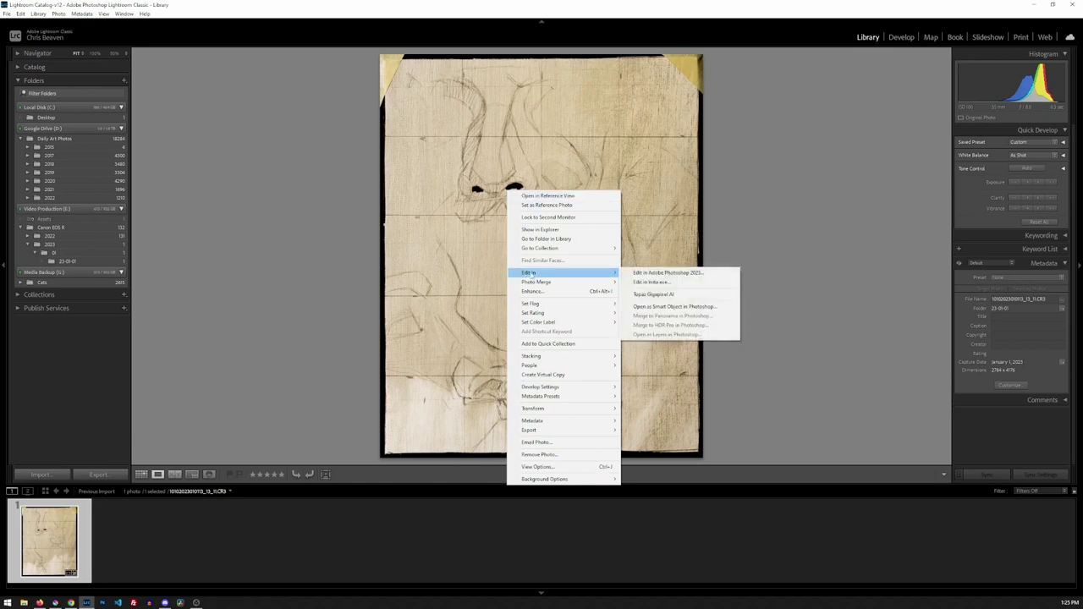
pyautogui.click(664, 273)
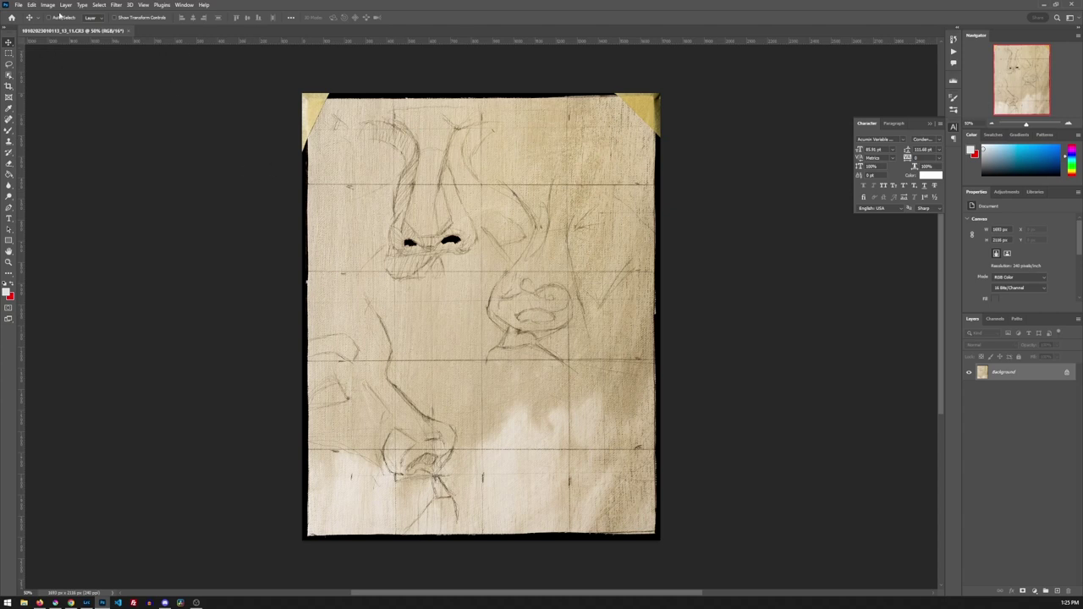
# Export the drawing with Export As in JPG format at quality 7, continuing to the save location.
pyautogui.click(19, 6)
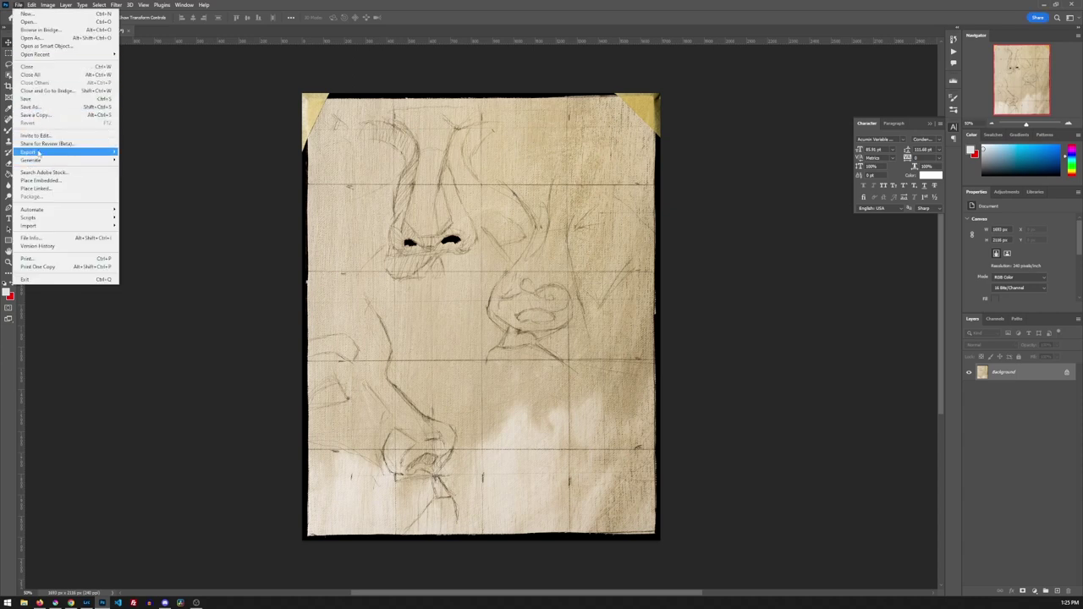
pyautogui.moveTo(39, 154)
pyautogui.click(137, 162)
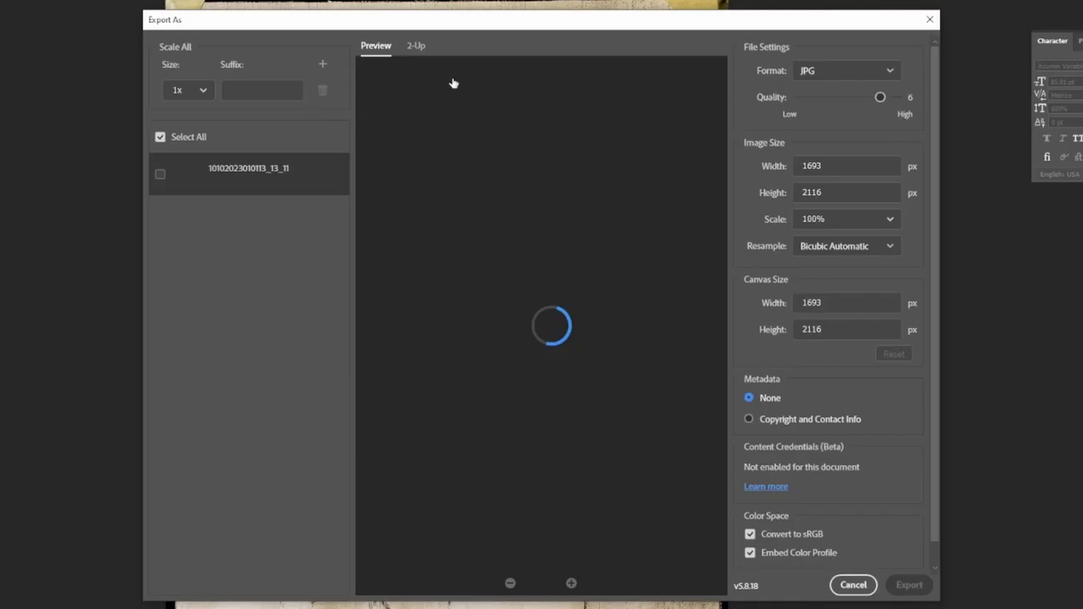
pyautogui.click(833, 73)
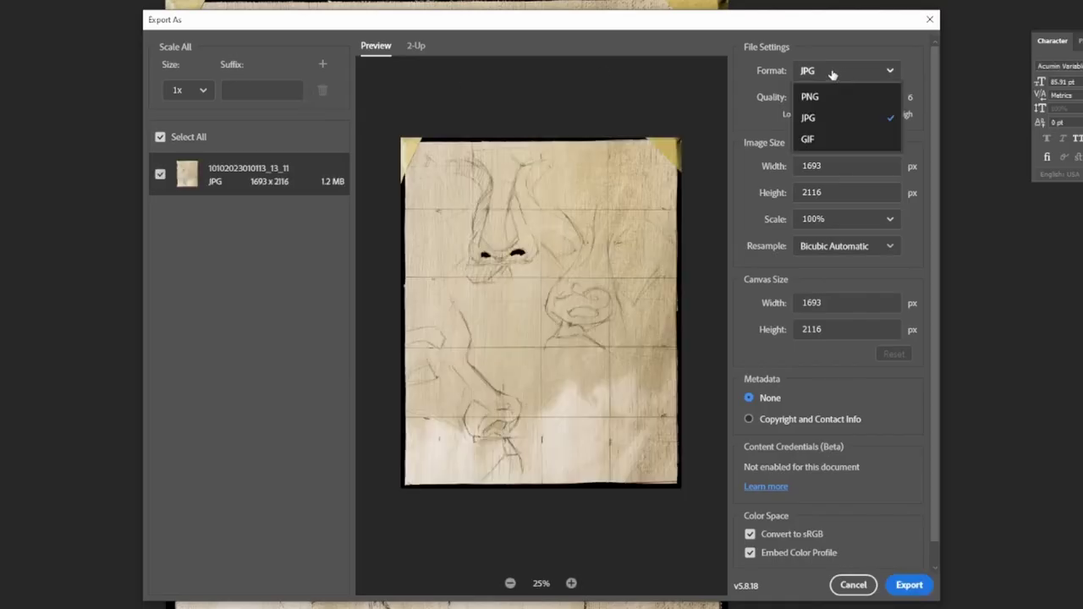
pyautogui.click(818, 120)
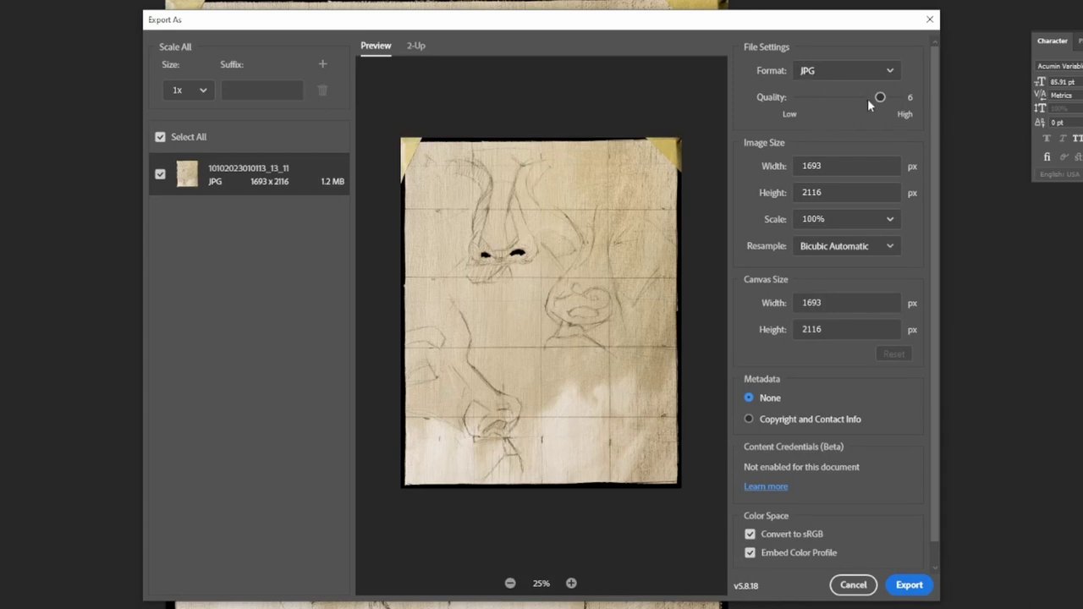
pyautogui.moveTo(879, 97); pyautogui.dragTo(897, 97)
pyautogui.click(908, 584)
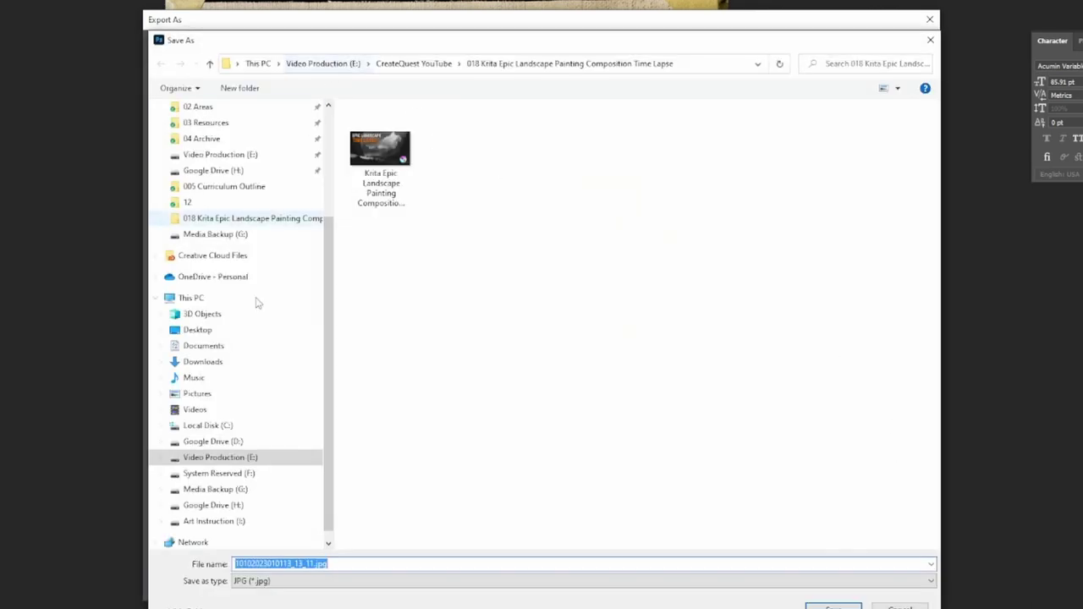
pyautogui.click(220, 461)
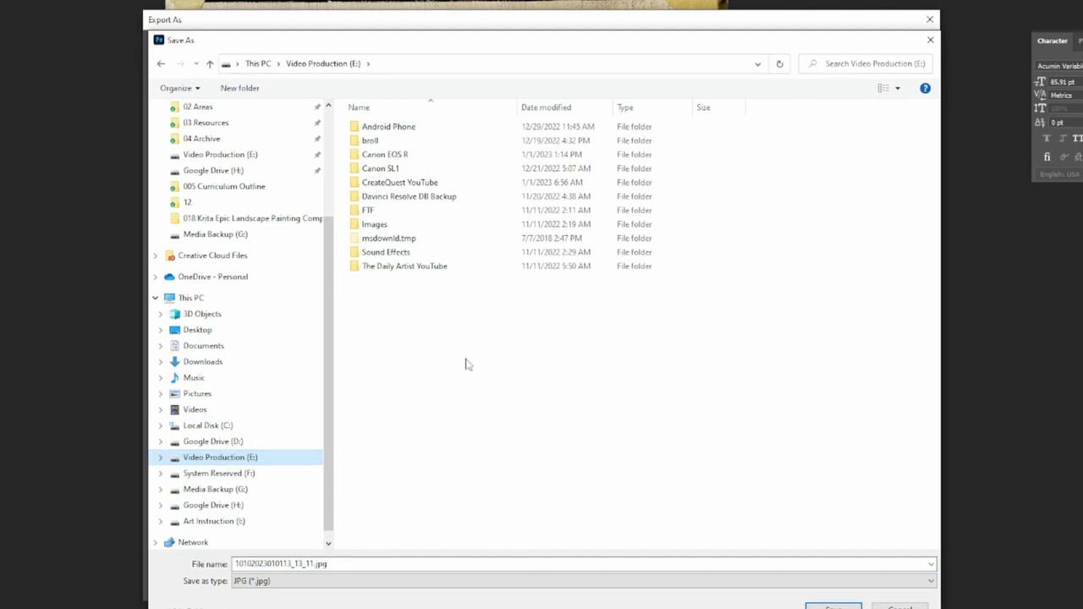
pyautogui.click(406, 184)
pyautogui.doubleClick(404, 184)
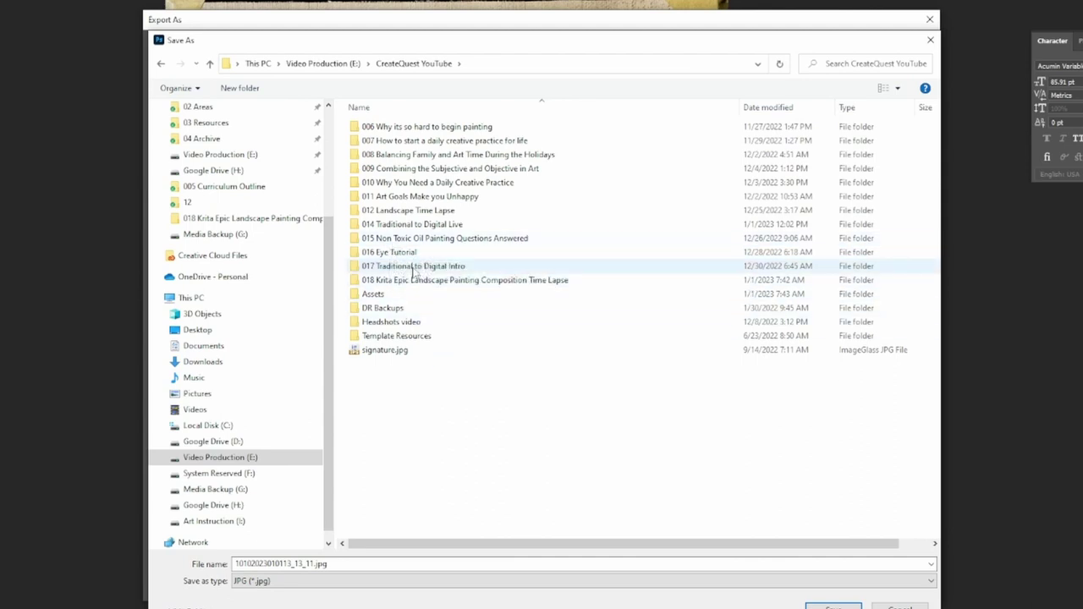
# Save the exported JPG under its suggested name in the Video Nose Tutorial folder within 01 Projects.
pyautogui.scroll(3, 259, 271)
pyautogui.scroll(-1, 260, 271)
pyautogui.scroll(2, 258, 270)
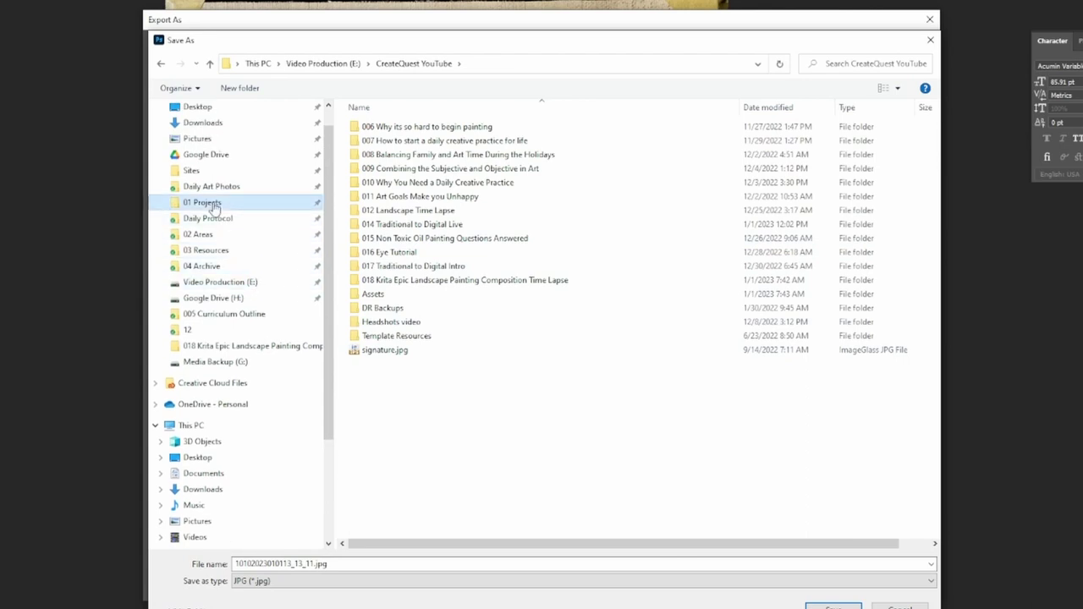
pyautogui.click(212, 203)
pyautogui.doubleClick(415, 420)
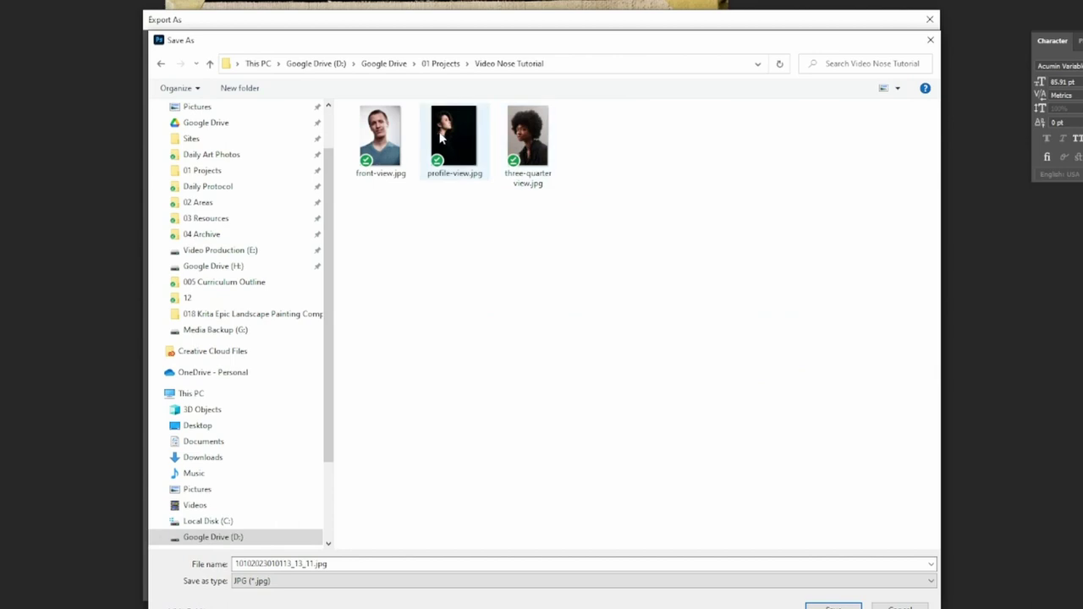
pyautogui.click(833, 605)
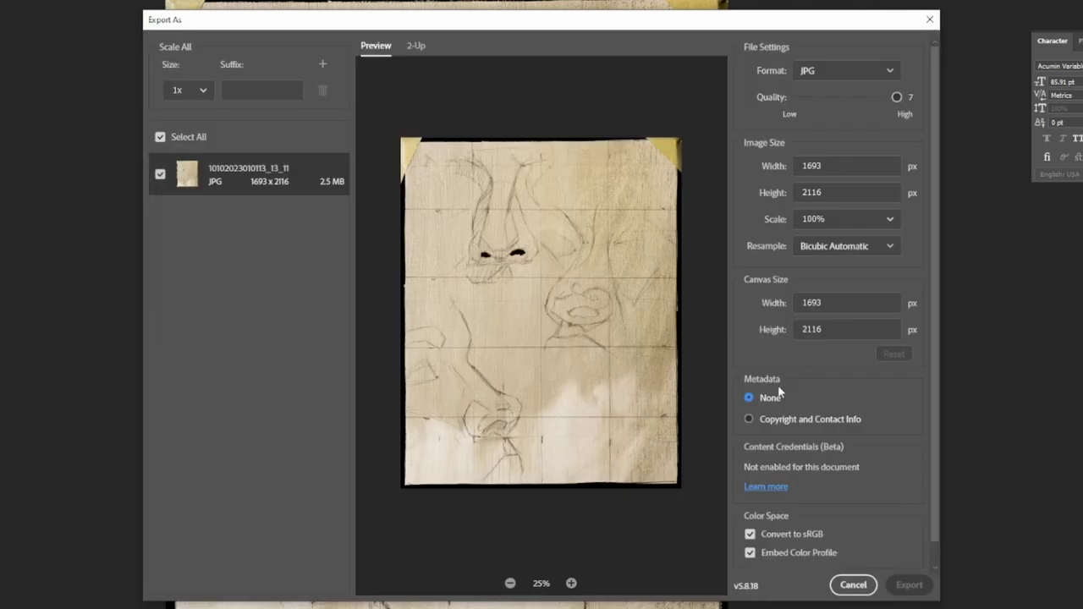
pyautogui.press('Return')
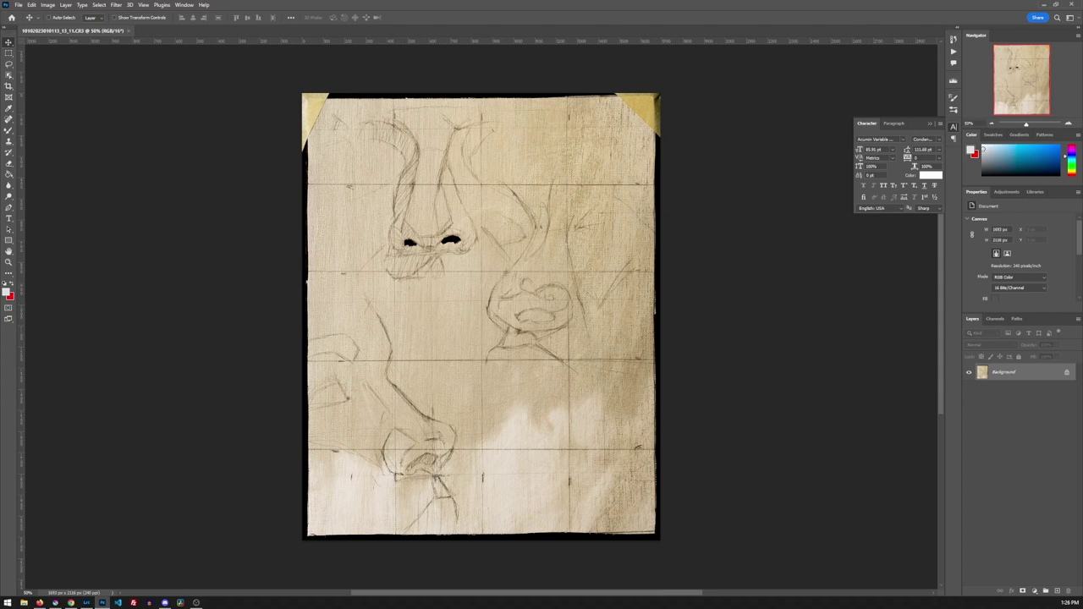
# Quit Photoshop without saving the changes to the photo document.
pyautogui.click(1075, 5)
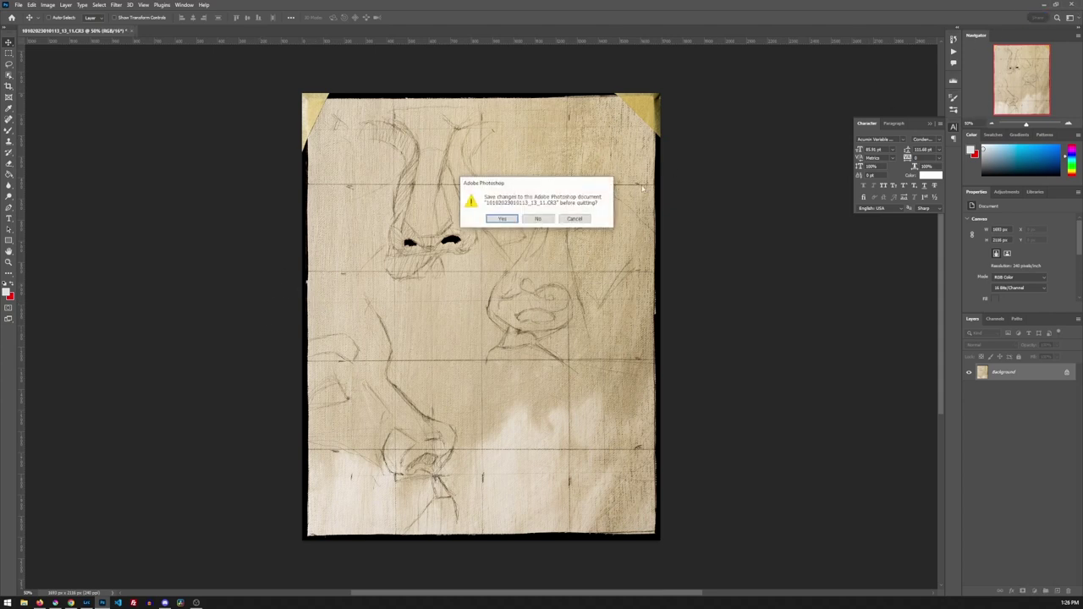
pyautogui.click(538, 219)
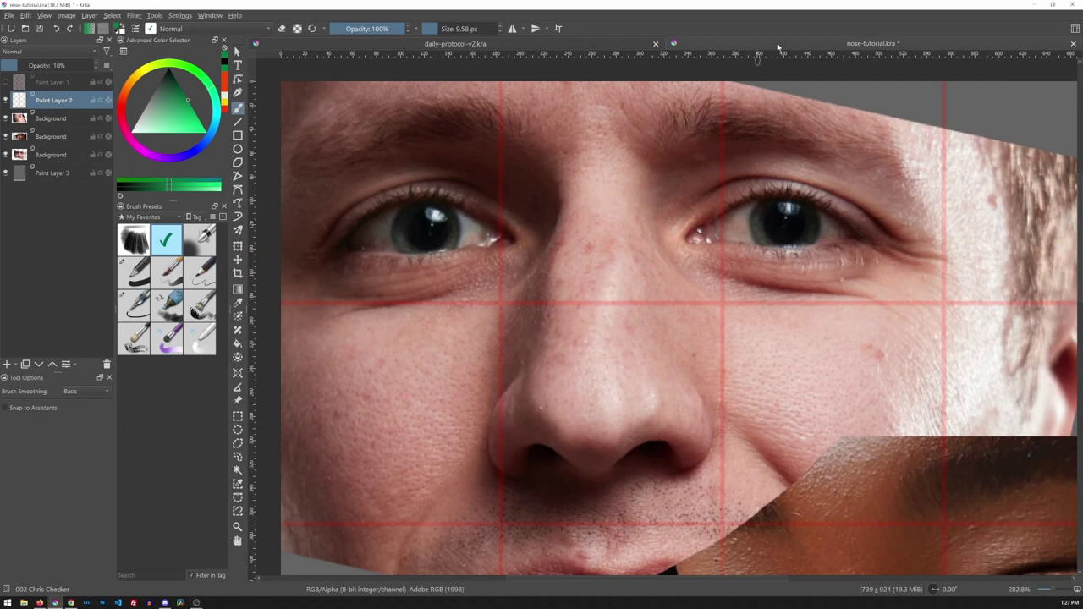
# In Krita, choose a red brush color for marking the gridded faces in nose-tutorial.kra.
pyautogui.press('-')
pyautogui.press('-')
pyautogui.press('-')
pyautogui.press('-')
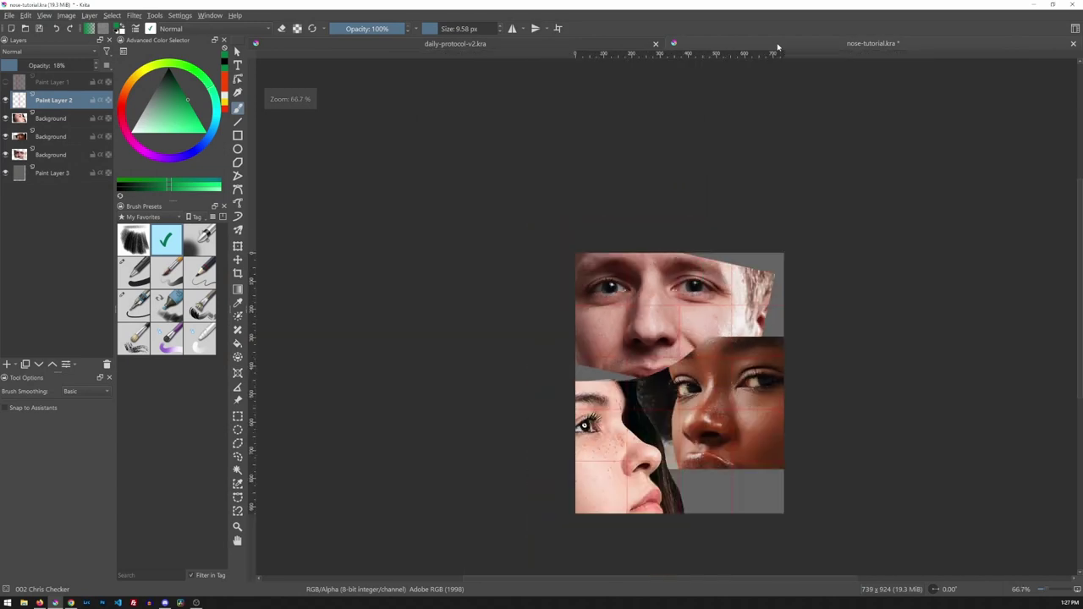
pyautogui.moveTo(699, 442); pyautogui.dragTo(479, 297)
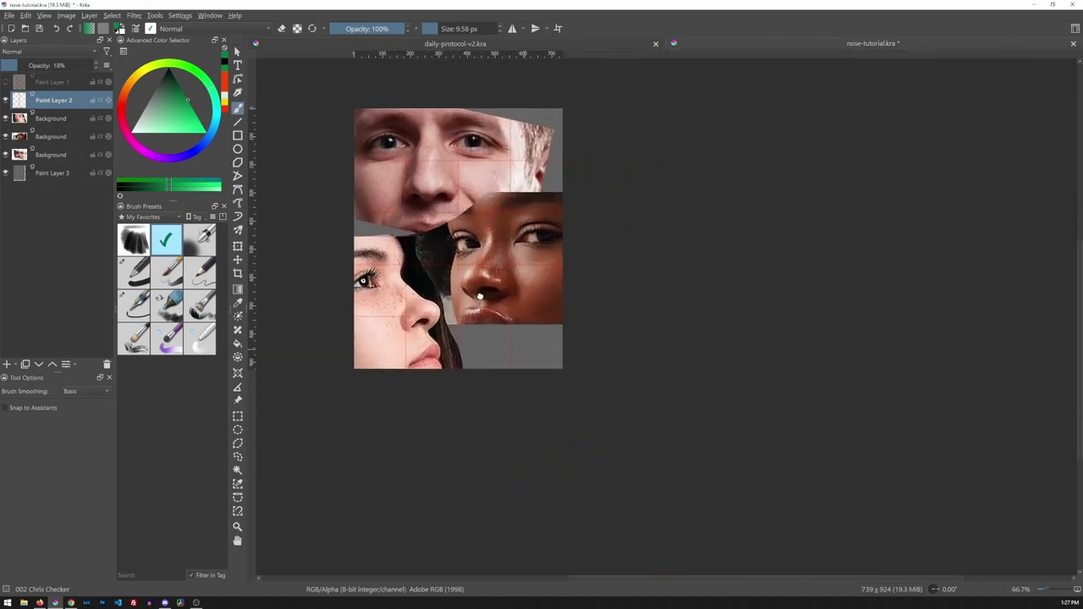
pyautogui.press('1')
pyautogui.moveTo(415, 203); pyautogui.dragTo(551, 296)
pyautogui.press('+')
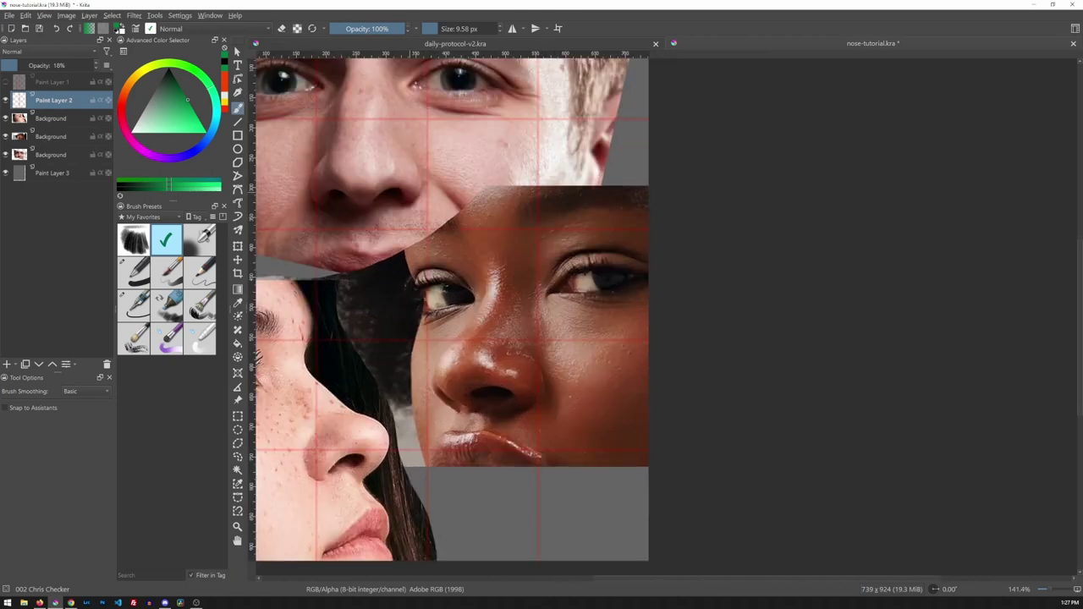
pyautogui.moveTo(495, 213); pyautogui.dragTo(568, 282)
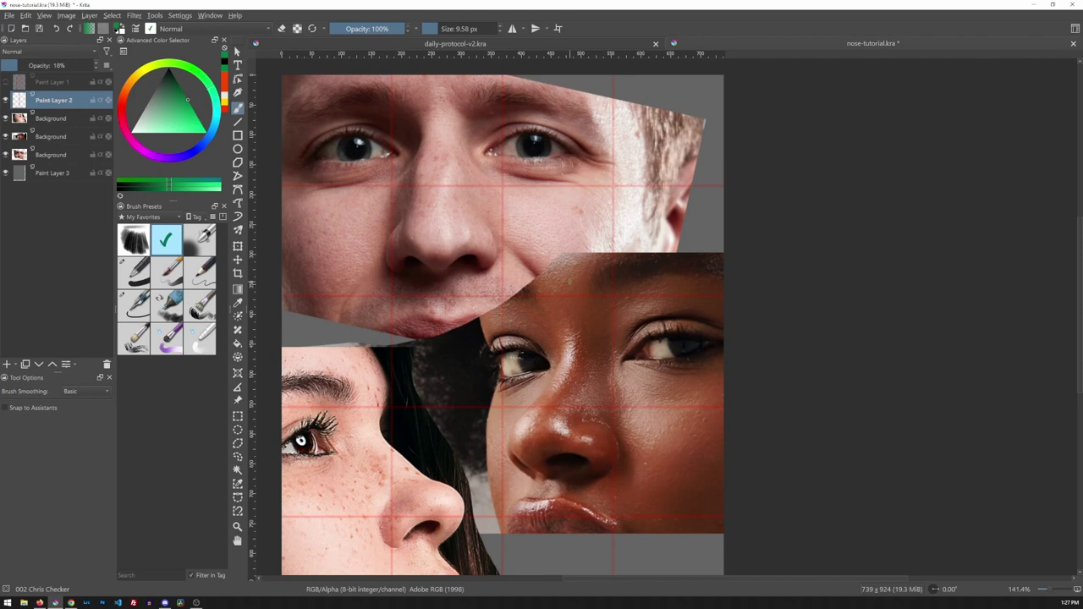
pyautogui.click(122, 108)
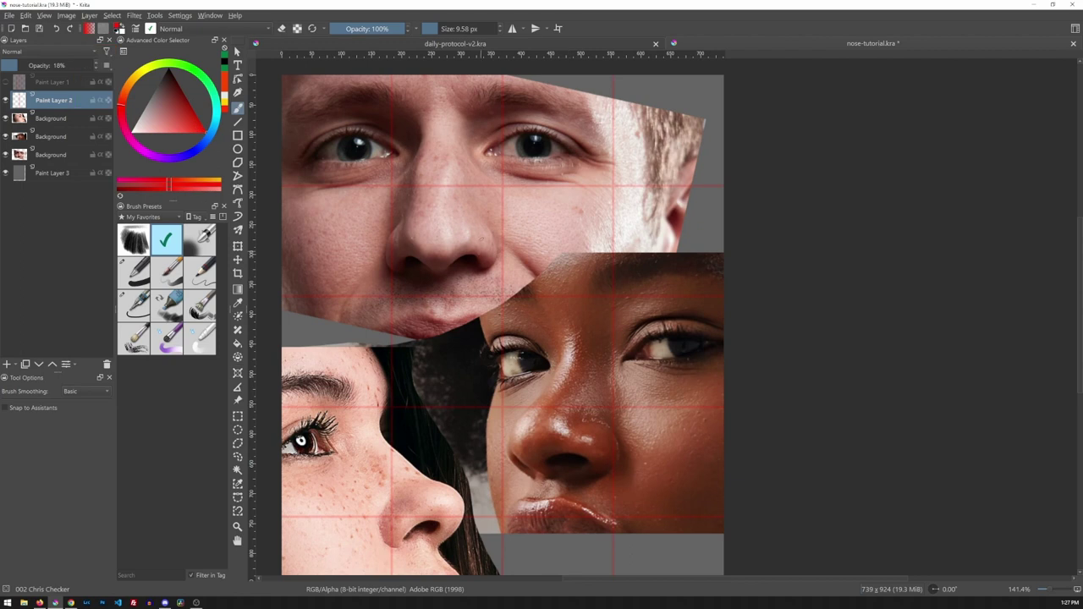
pyautogui.moveTo(486, 210); pyautogui.dragTo(499, 249)
pyautogui.moveTo(506, 210)
pyautogui.mouseDown()
pyautogui.moveTo(518, 272)
pyautogui.moveTo(526, 267)
pyautogui.mouseUp()
pyautogui.moveTo(531, 201); pyautogui.dragTo(556, 267)
pyautogui.hotkey('ctrl', 'z')
pyautogui.hotkey('ctrl', 'z')
pyautogui.hotkey('ctrl', 'z')
pyautogui.hotkey('ctrl', 'z')
# Add a new paint layer above the top face photo and hide the red grid layer, Paint Layer 2.
pyautogui.press('Insert')
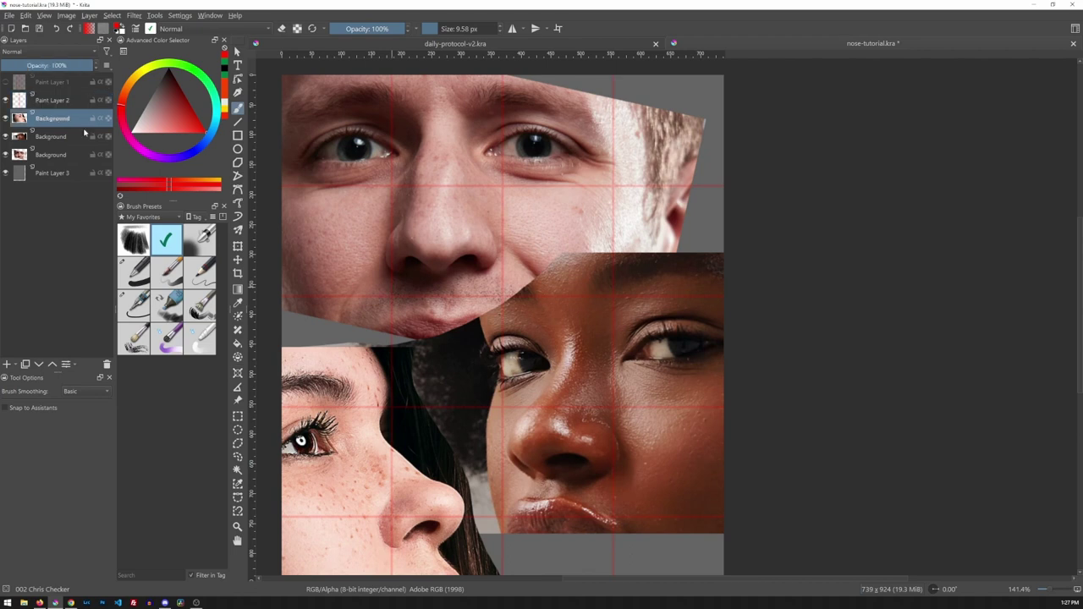
pyautogui.moveTo(471, 165)
pyautogui.mouseDown()
pyautogui.moveTo(456, 273)
pyautogui.moveTo(506, 227)
pyautogui.moveTo(543, 317)
pyautogui.moveTo(609, 345)
pyautogui.moveTo(455, 440)
pyautogui.moveTo(567, 423)
pyautogui.mouseUp()
pyautogui.moveTo(607, 364)
pyautogui.mouseDown()
pyautogui.moveTo(411, 334)
pyautogui.moveTo(605, 341)
pyautogui.moveTo(575, 466)
pyautogui.mouseUp()
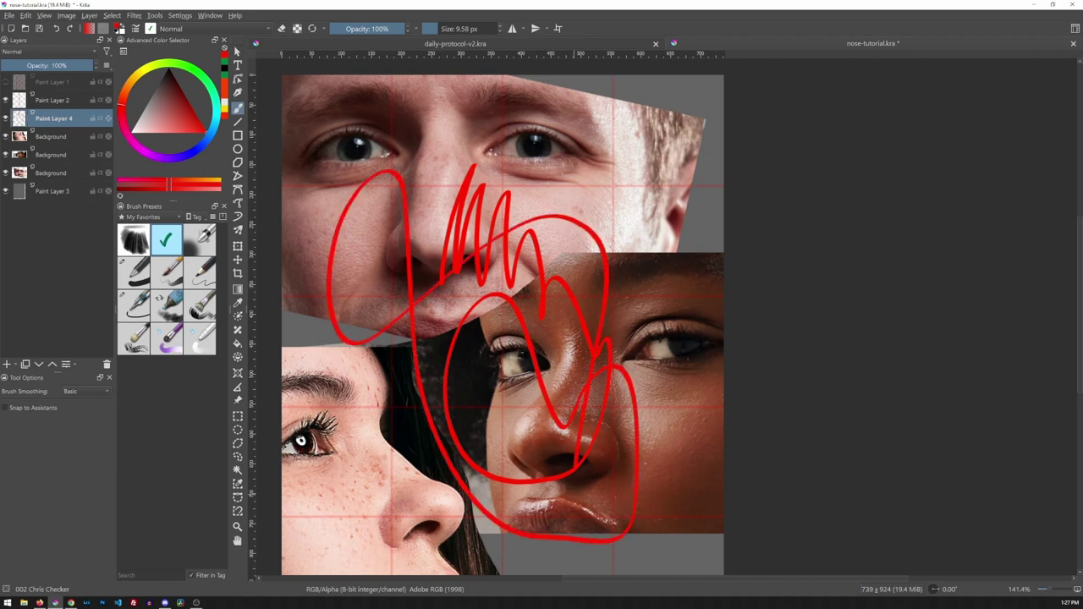
pyautogui.hotkey('ctrl', 'z')
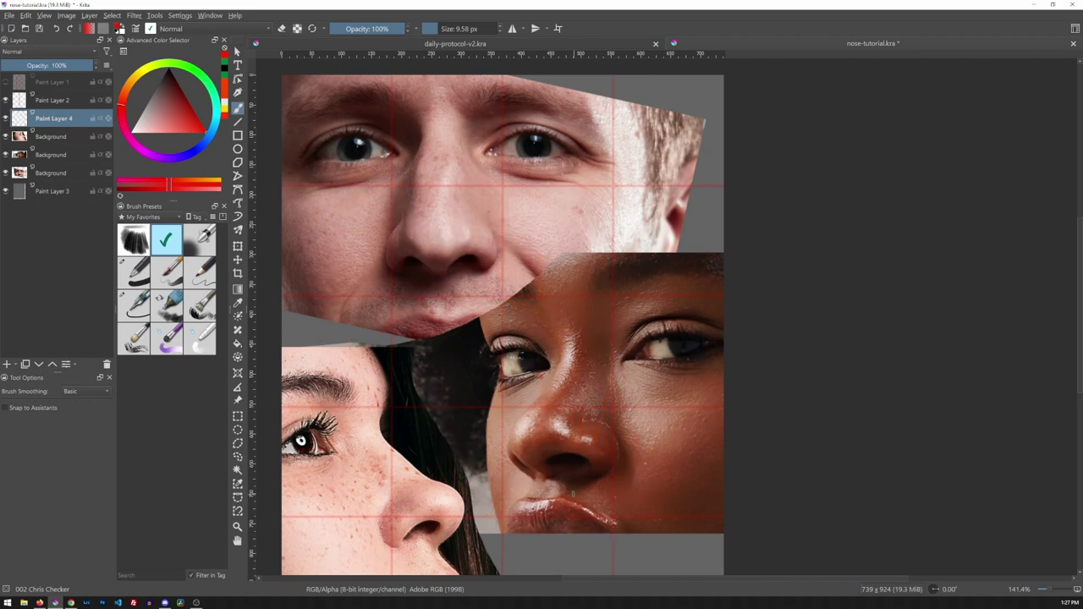
pyautogui.click(6, 101)
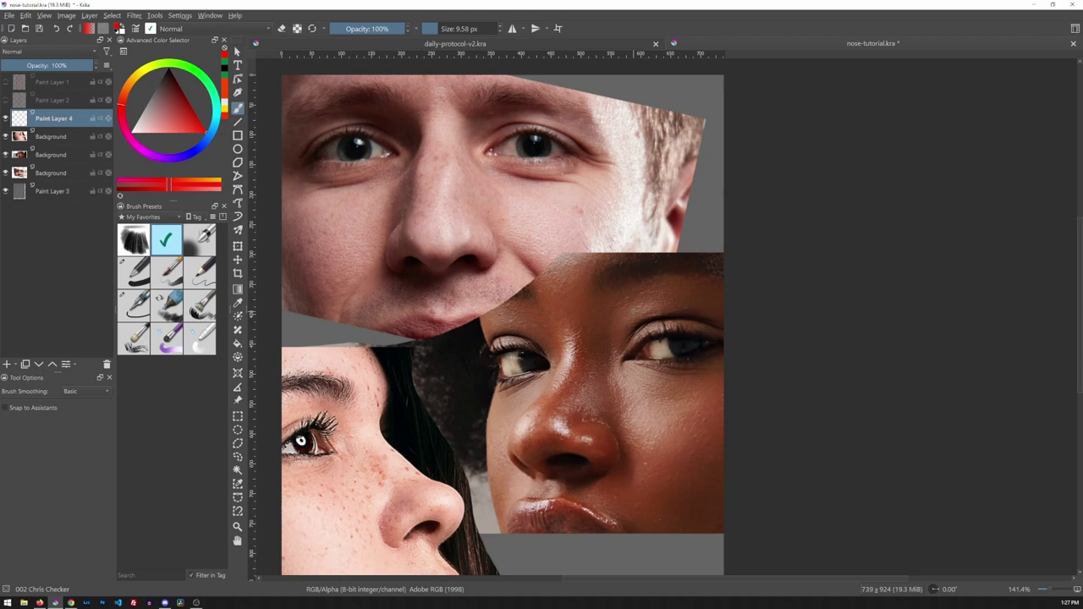
pyautogui.hotkey('ctrl', 'o')
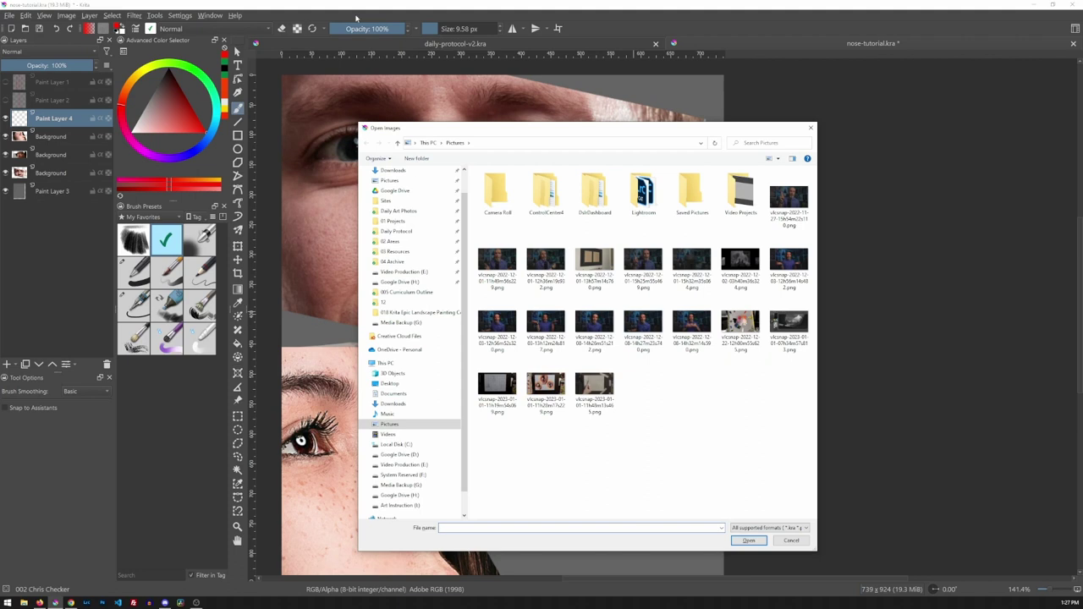
pyautogui.click(397, 220)
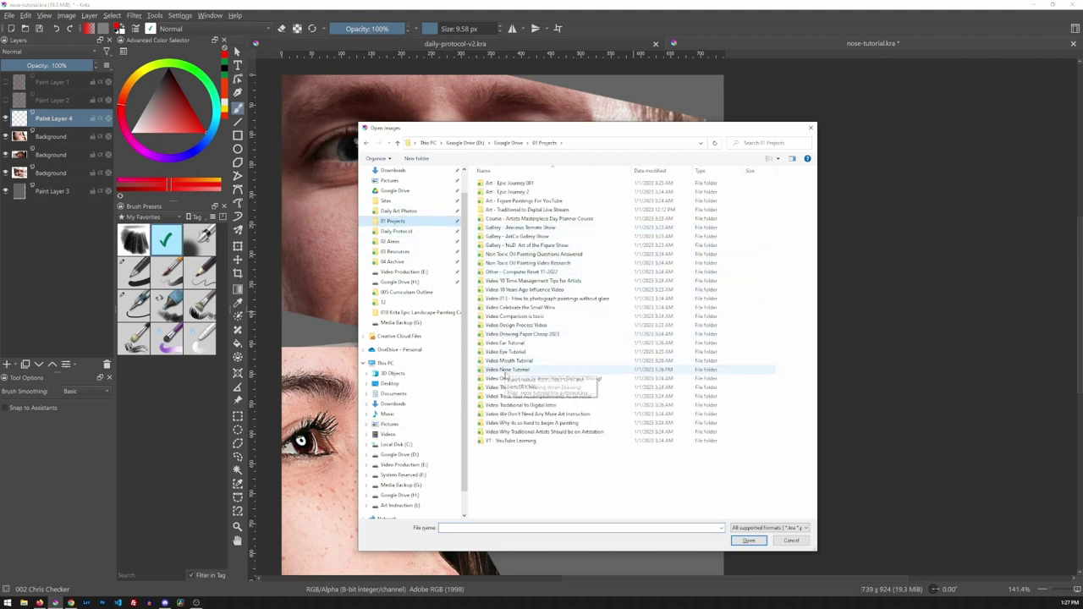
pyautogui.doubleClick(506, 370)
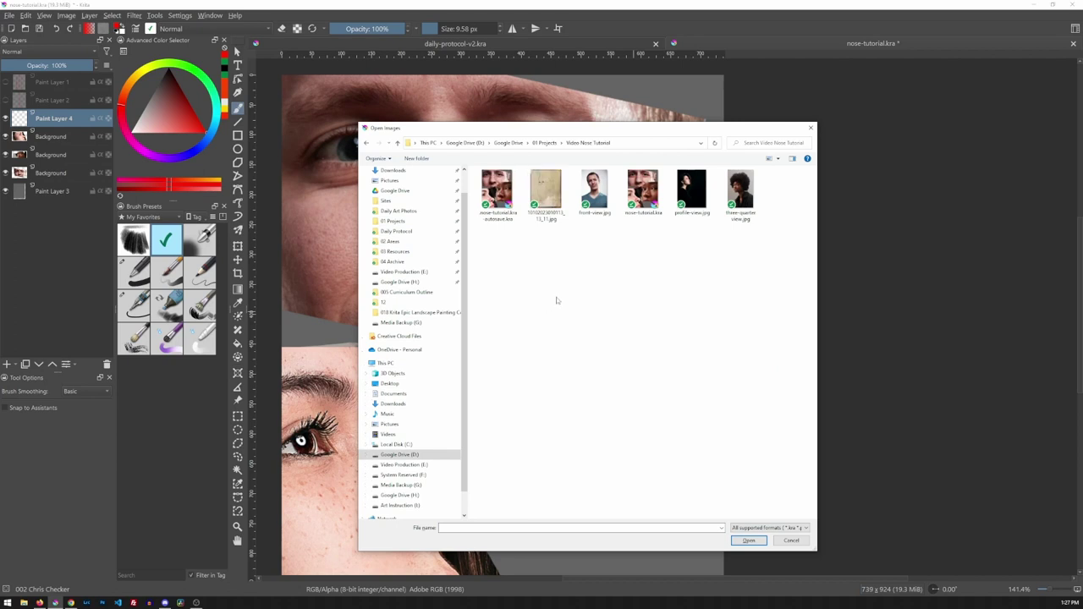
pyautogui.click(547, 197)
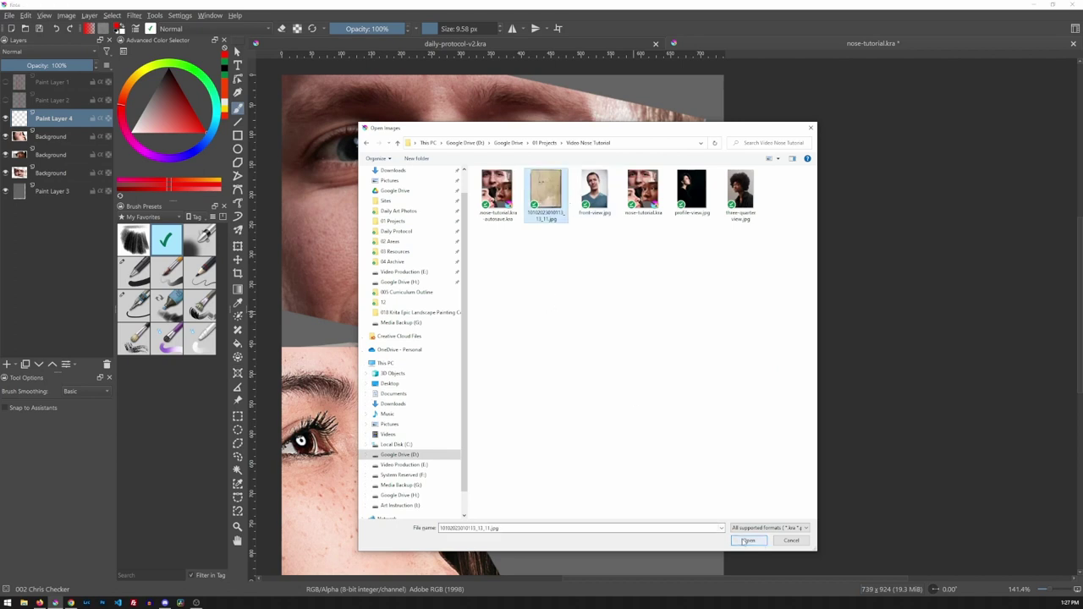
pyautogui.click(748, 539)
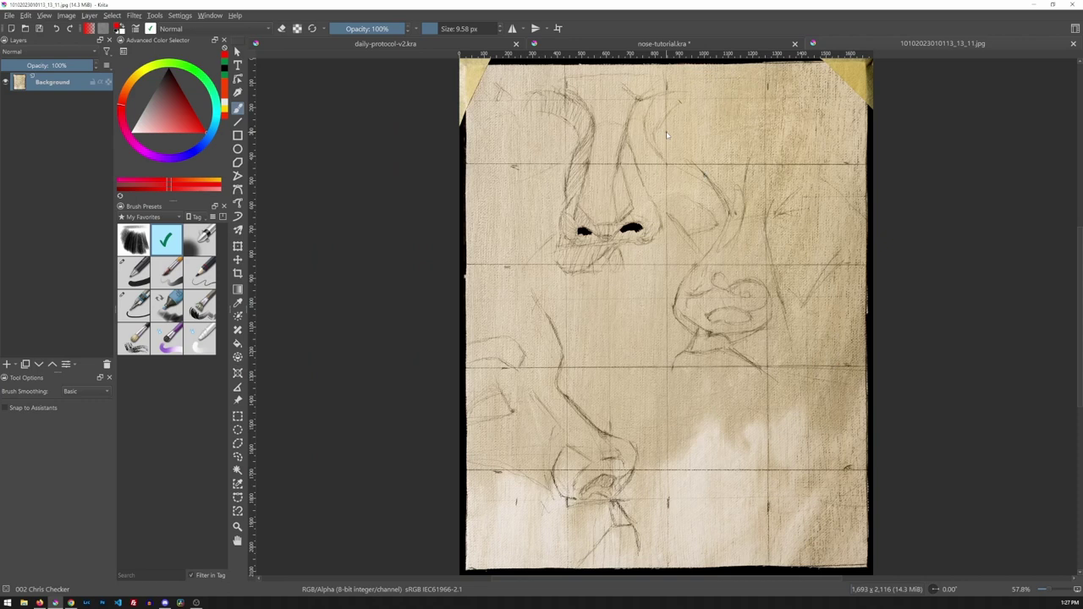
# Select the entire drawing image and copy it.
pyautogui.click(673, 125)
pyautogui.hotkey('ctrl', 'a')
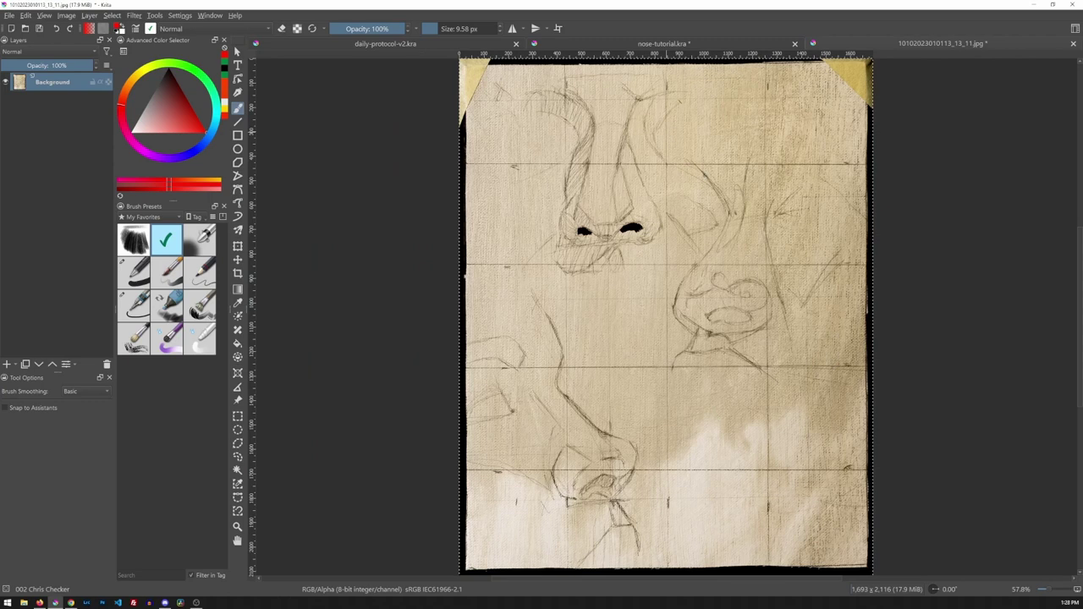
pyautogui.click(55, 28)
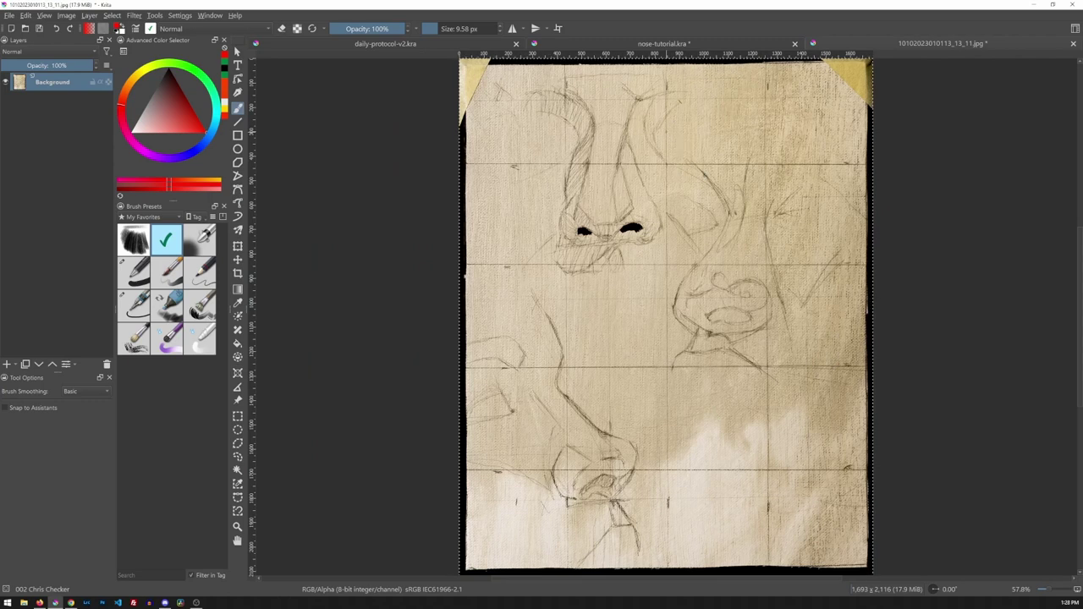
pyautogui.click(24, 15)
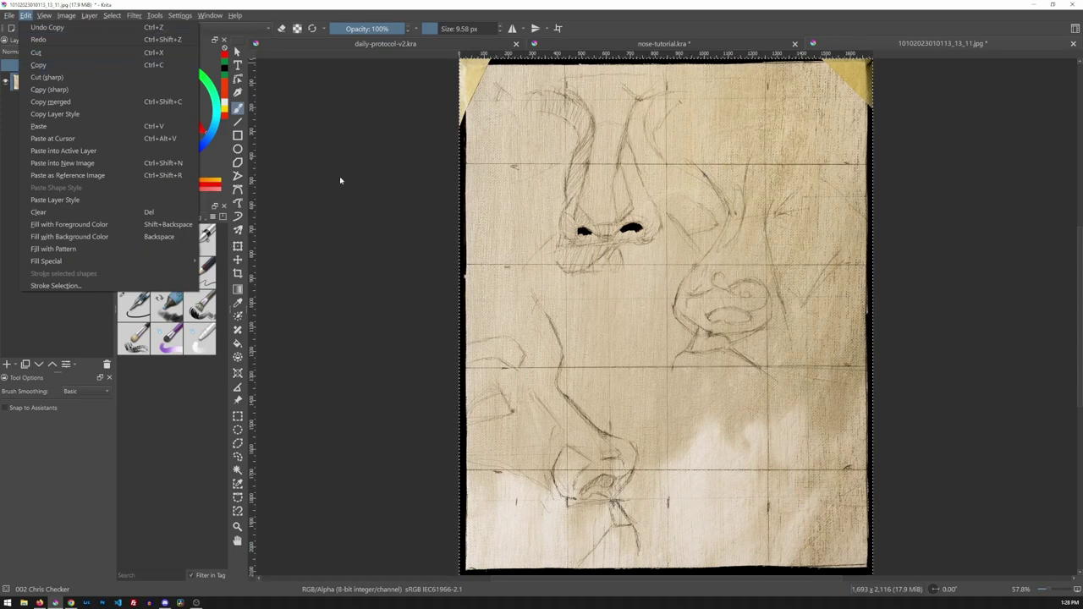
pyautogui.click(812, 51)
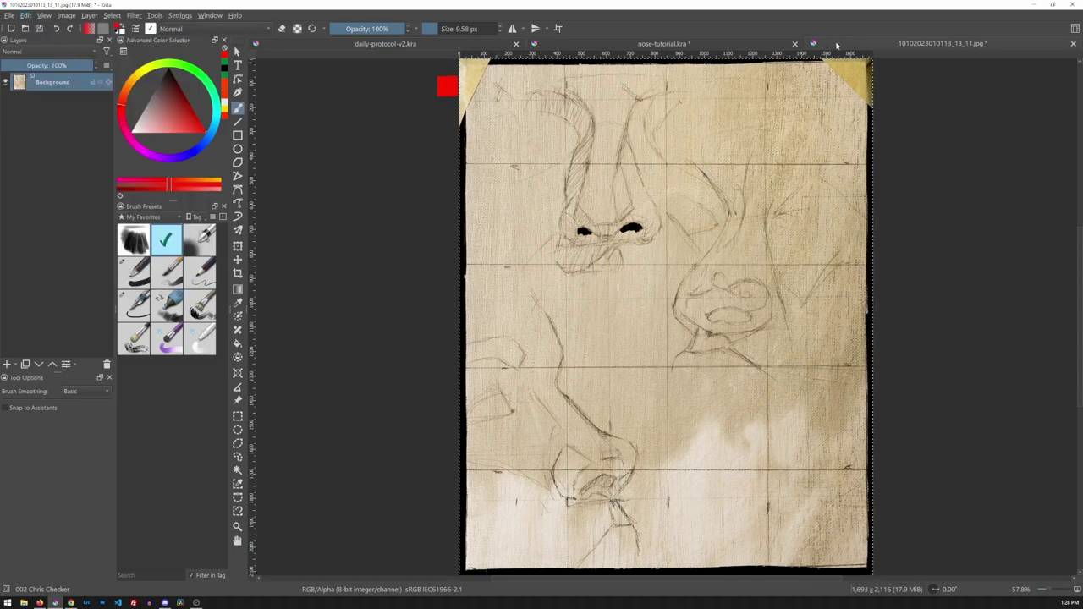
# Paste the copied drawing into nose-tutorial.kra directly above the top face photo layer, and close the source JPG document.
pyautogui.click(662, 44)
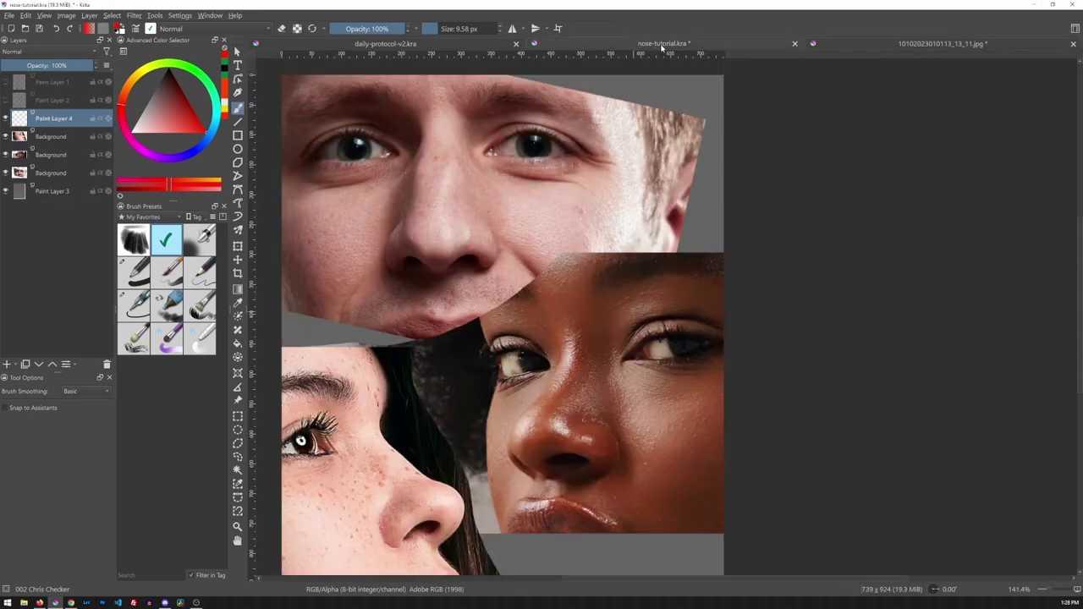
pyautogui.click(53, 137)
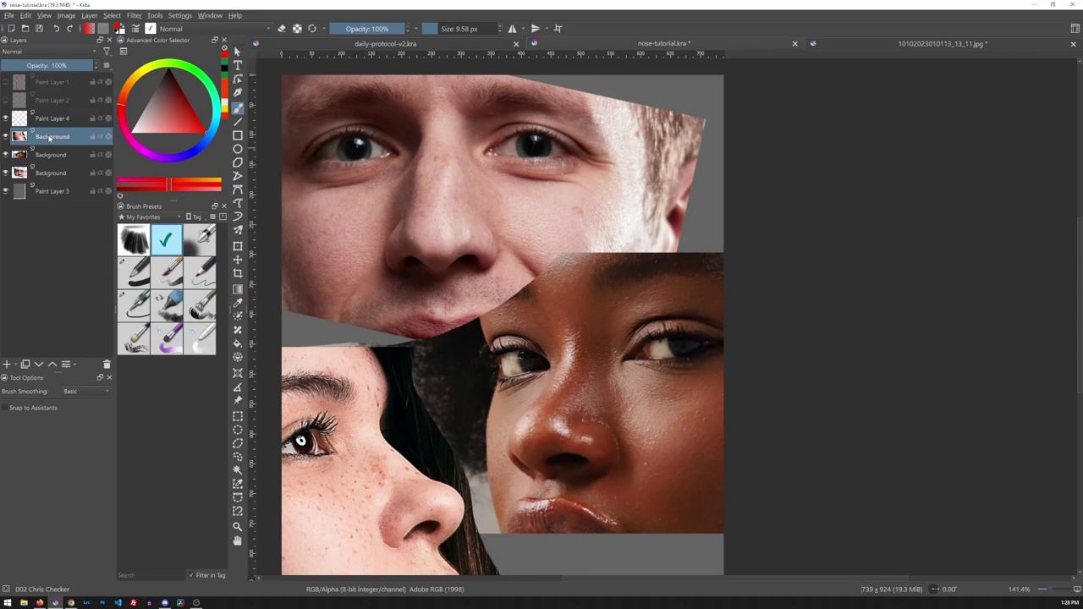
pyautogui.moveTo(65, 138)
pyautogui.hotkey('ctrl', 'v')
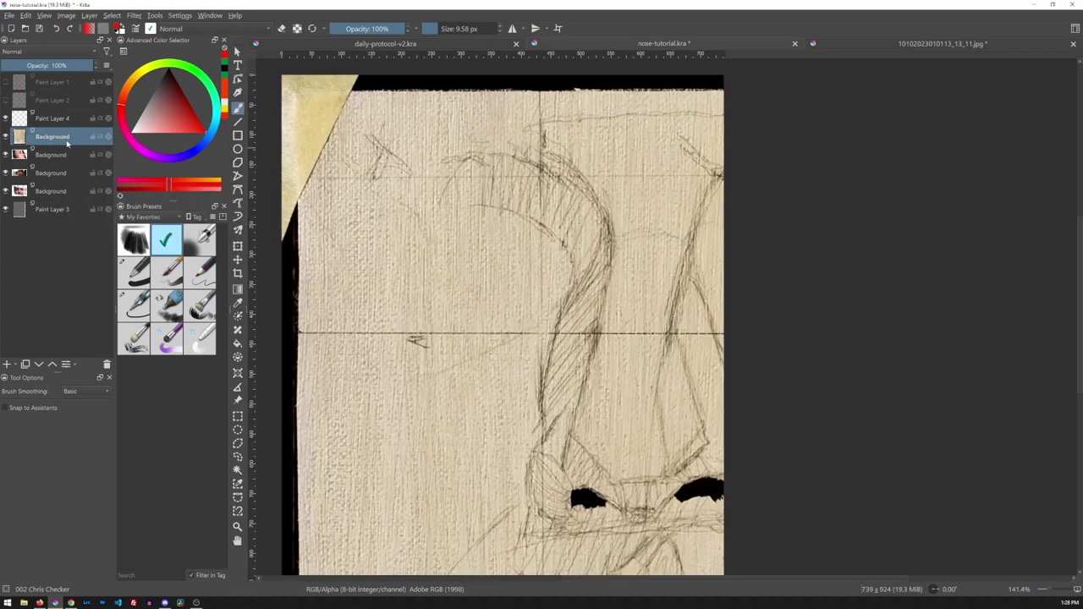
pyautogui.press('-')
pyautogui.press('-')
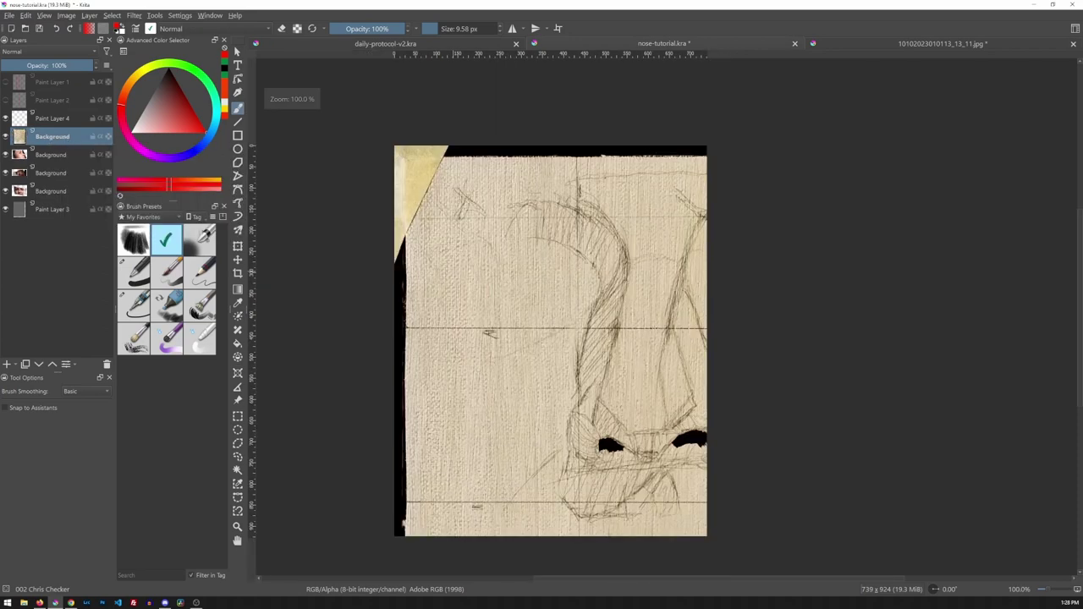
pyautogui.click(1071, 42)
pyautogui.click(590, 317)
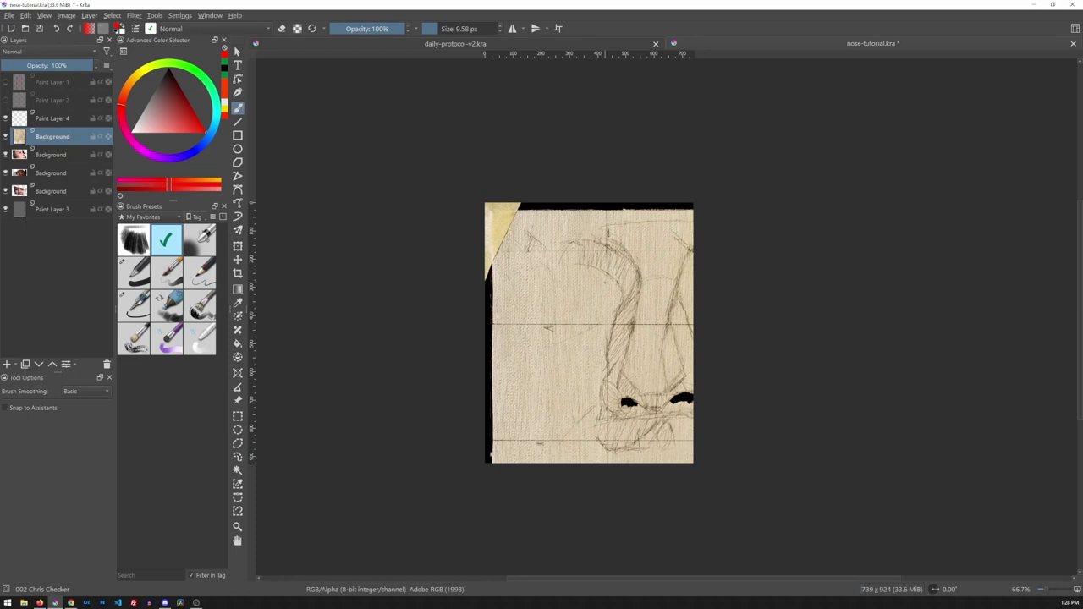
pyautogui.press('t')
pyautogui.hotkey('ctrl', 't')
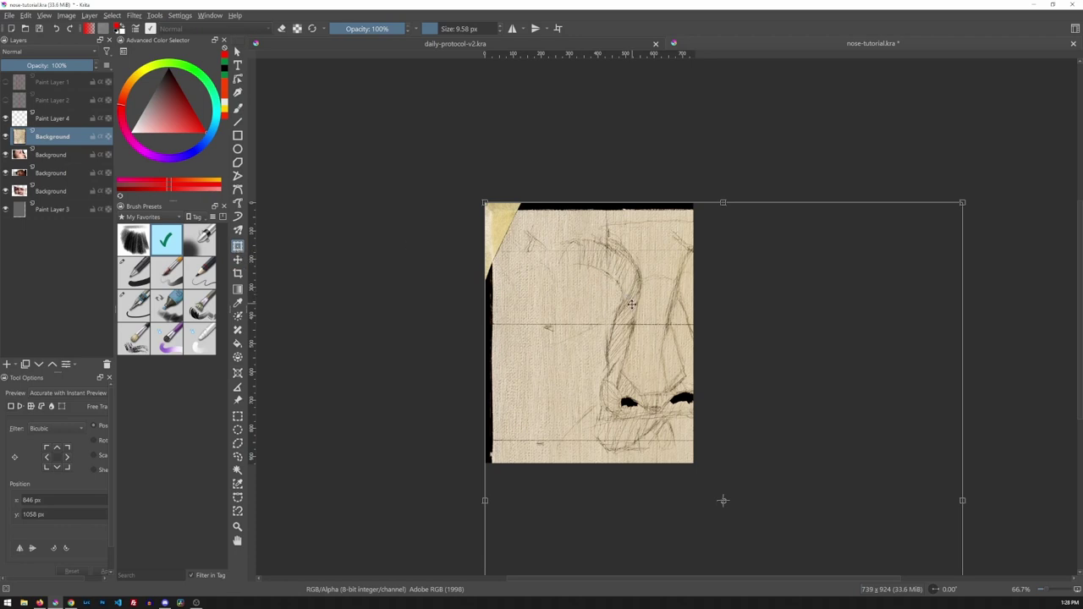
pyautogui.moveTo(963, 203); pyautogui.dragTo(795, 249)
pyautogui.moveTo(575, 235); pyautogui.dragTo(588, 233)
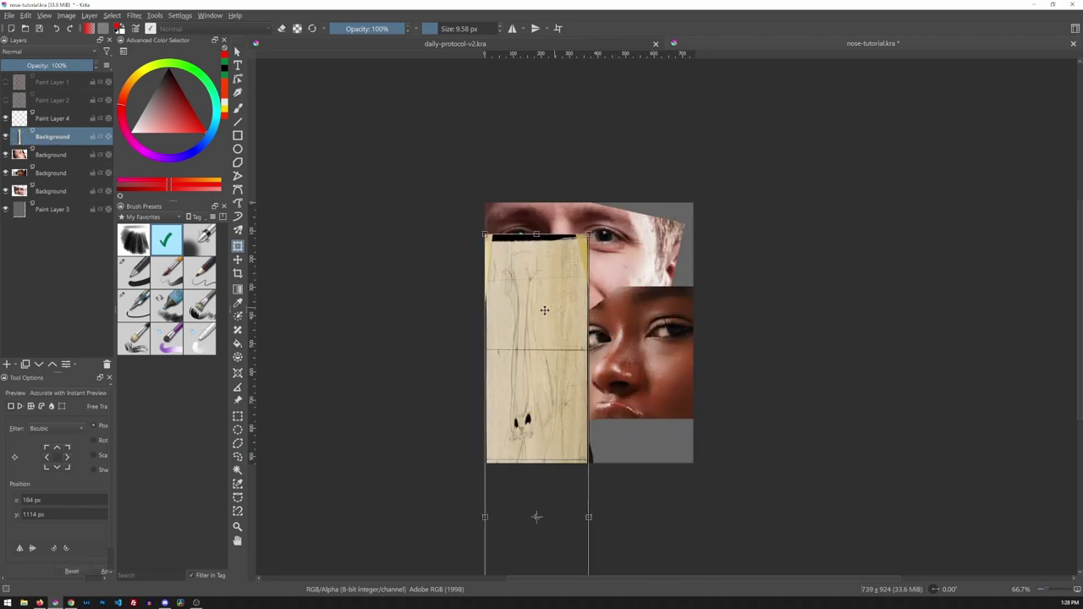
pyautogui.press('Escape')
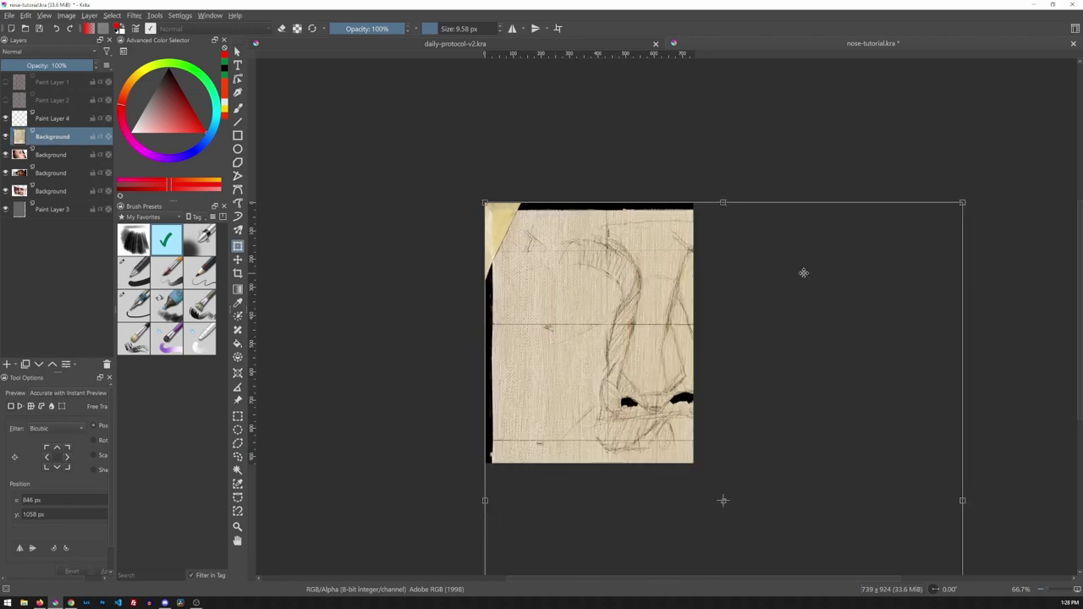
# Scale and position the pasted drawing to cover the whole canvas, and set its layer opacity to 65%.
pyautogui.moveTo(750, 290); pyautogui.dragTo(513, 575)
pyautogui.moveTo(631, 552)
pyautogui.mouseDown()
pyautogui.moveTo(624, 243)
pyautogui.moveTo(629, 251)
pyautogui.mouseUp()
pyautogui.moveTo(725, 504); pyautogui.dragTo(703, 473)
pyautogui.press('Return')
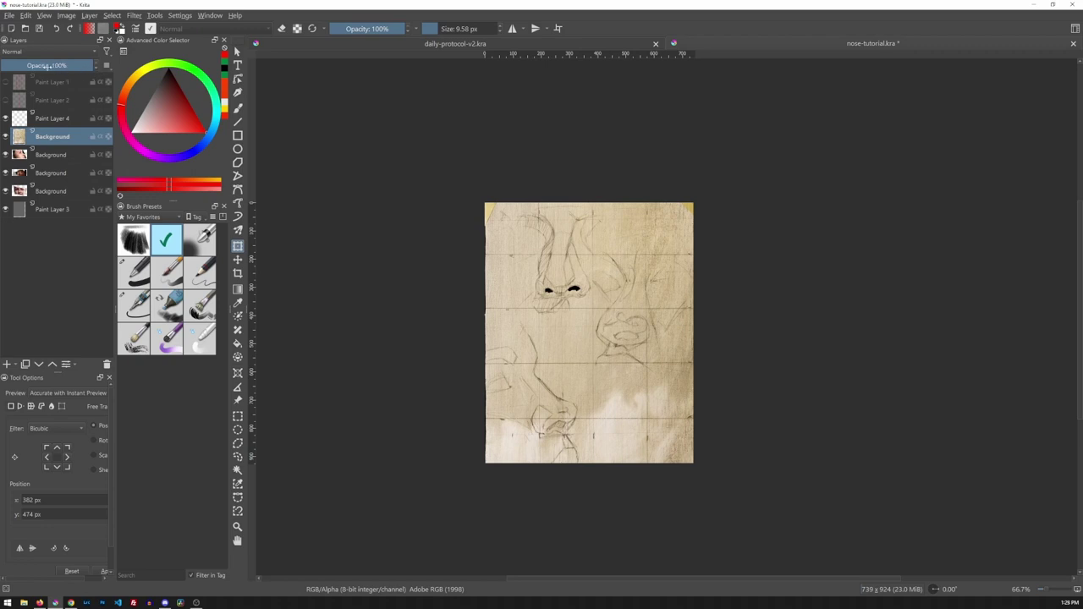
pyautogui.click(52, 66)
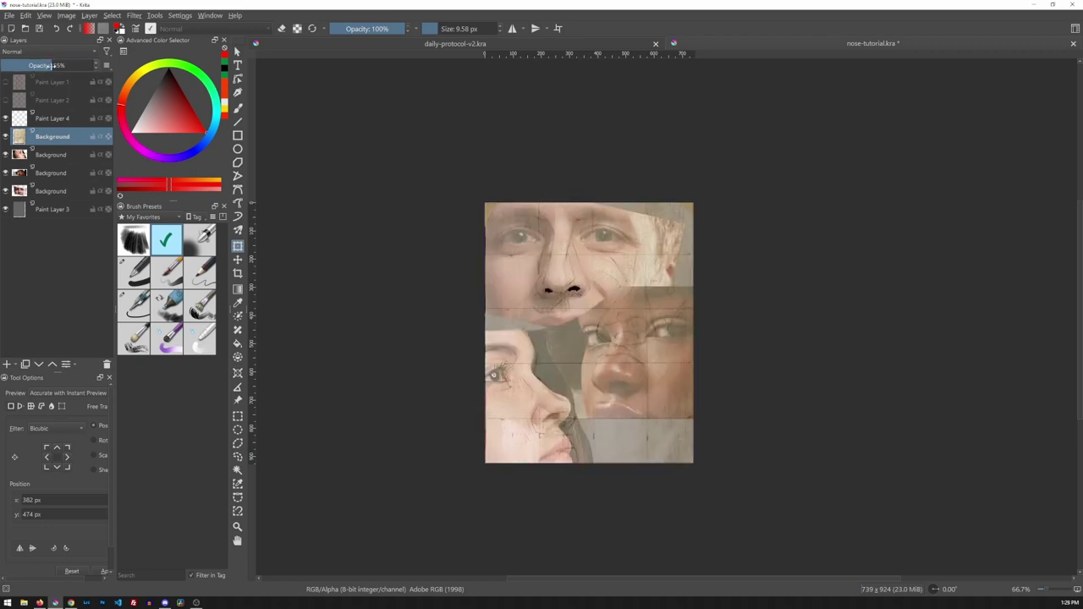
pyautogui.moveTo(53, 66); pyautogui.dragTo(61, 66)
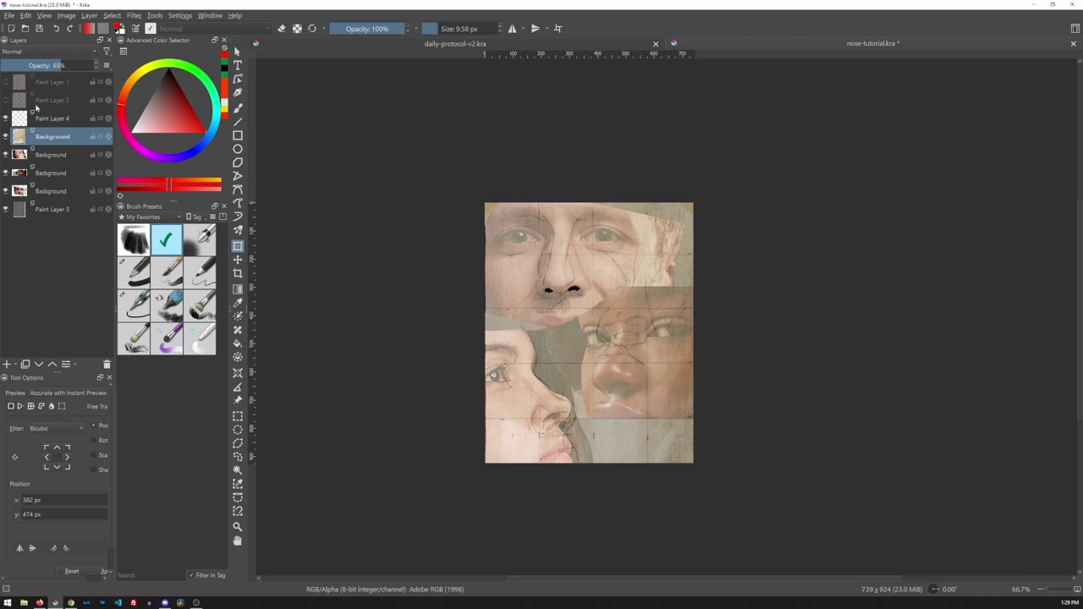
# Show the red grid layer, Paint Layer 2, over the drawing and set its opacity to 43%.
pyautogui.click(54, 100)
pyautogui.click(7, 100)
pyautogui.moveTo(25, 65); pyautogui.dragTo(101, 72)
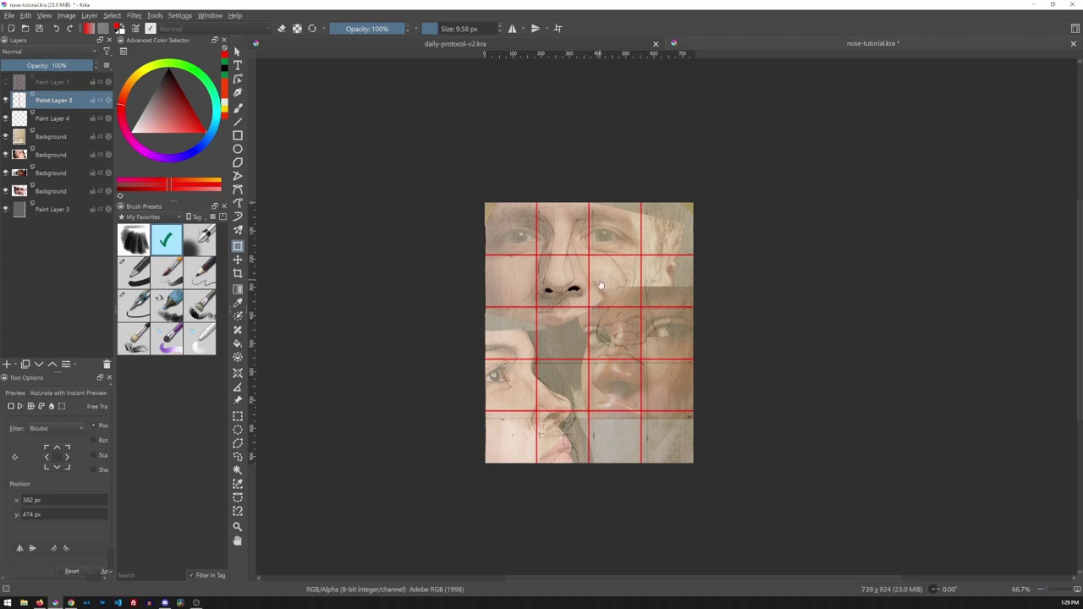
pyautogui.press('1')
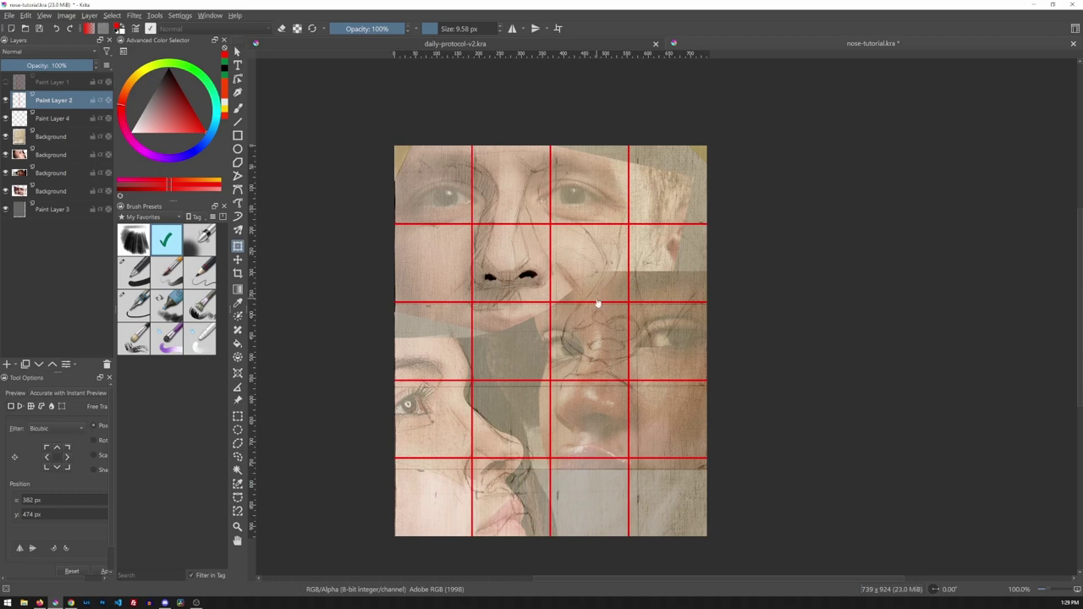
pyautogui.press('2')
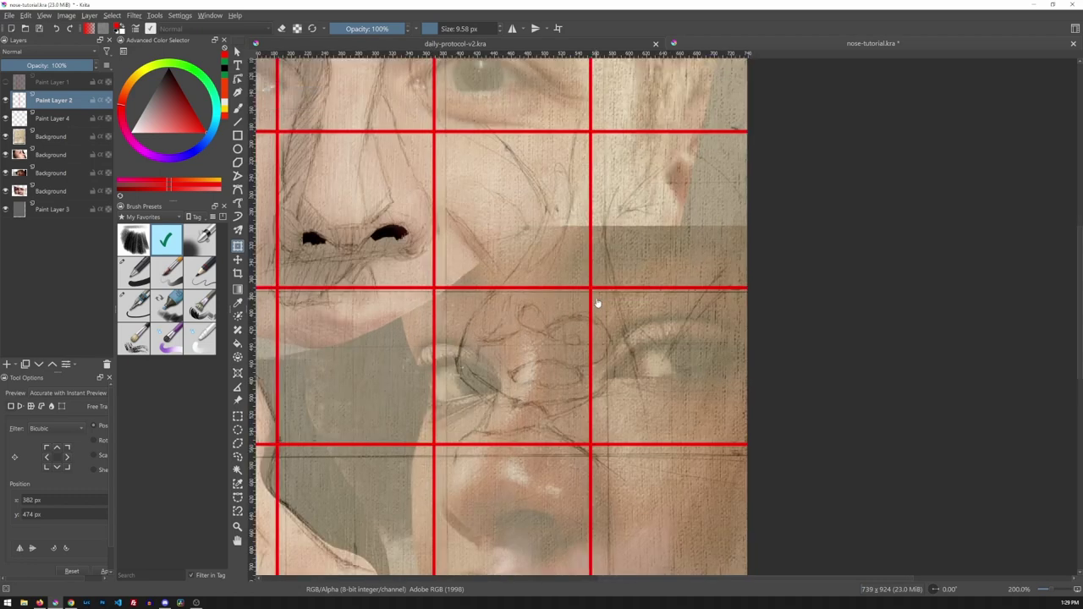
pyautogui.moveTo(568, 278); pyautogui.dragTo(681, 330)
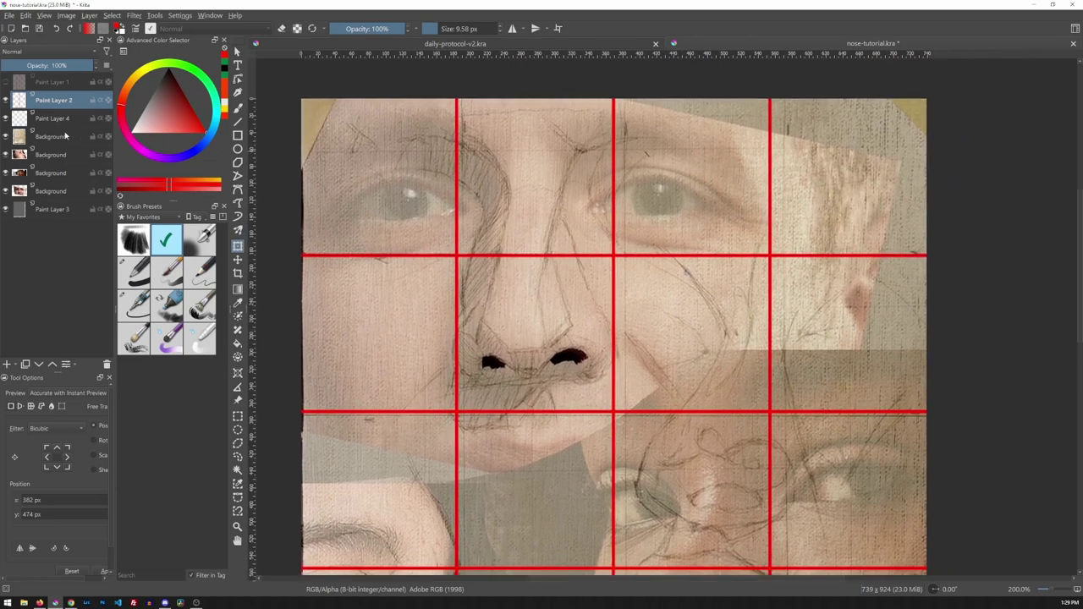
pyautogui.moveTo(72, 66); pyautogui.dragTo(39, 66)
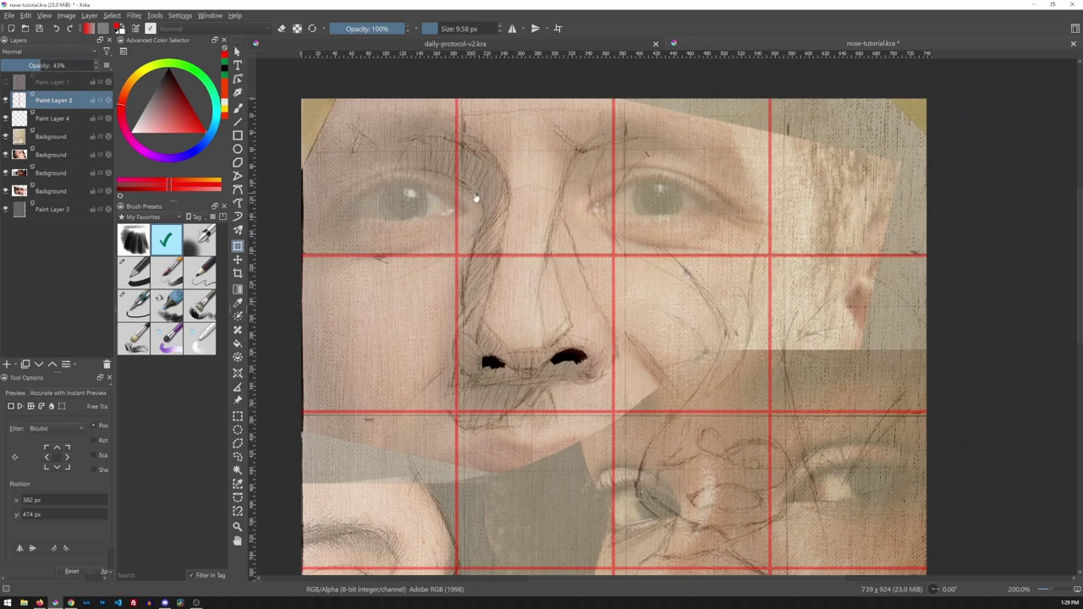
# Move the drawing layer to x -19 px, y -16 px to line up its pencil grid with the red grid.
pyautogui.click(66, 133)
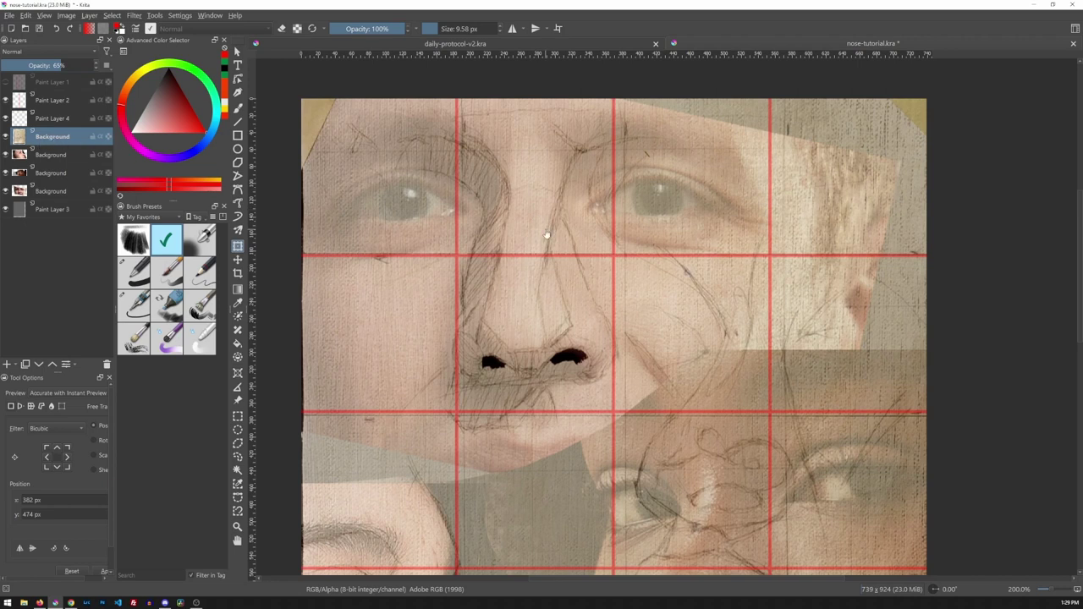
pyautogui.press('t')
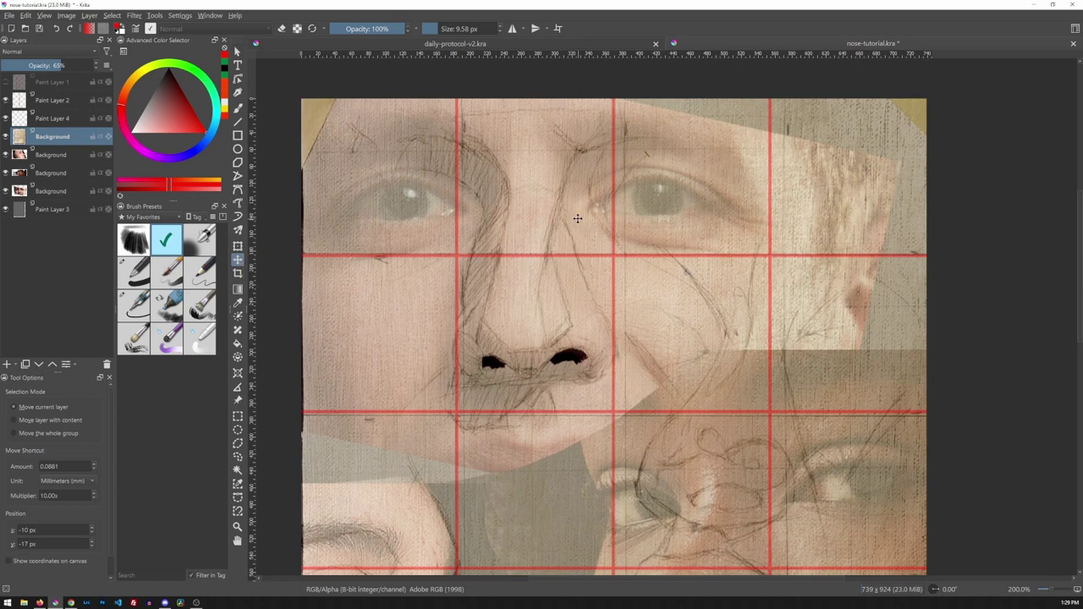
pyautogui.moveTo(576, 217); pyautogui.dragTo(551, 209)
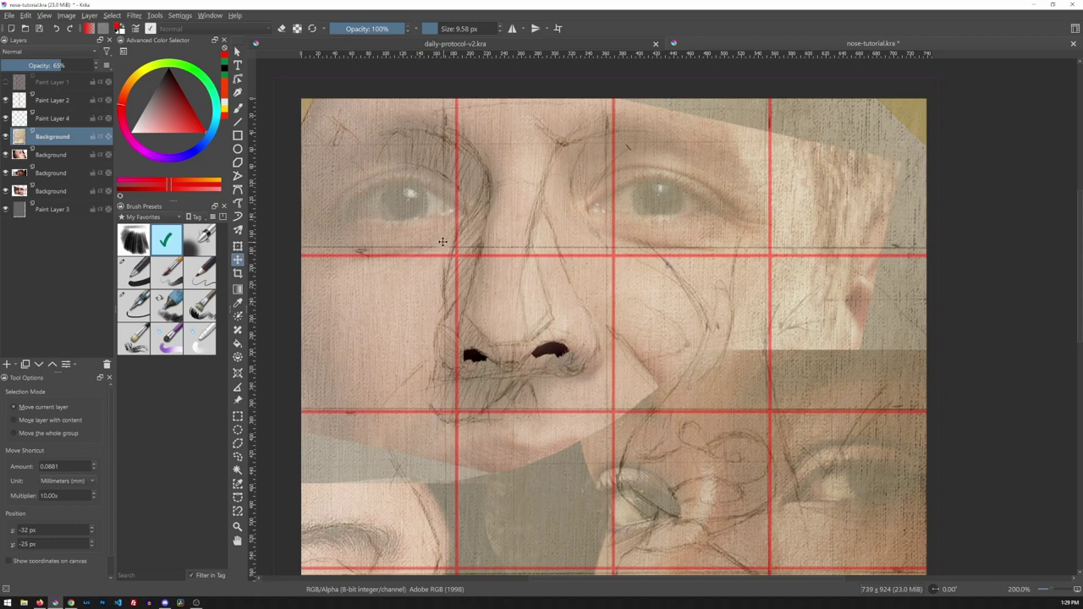
pyautogui.moveTo(482, 234); pyautogui.dragTo(493, 238)
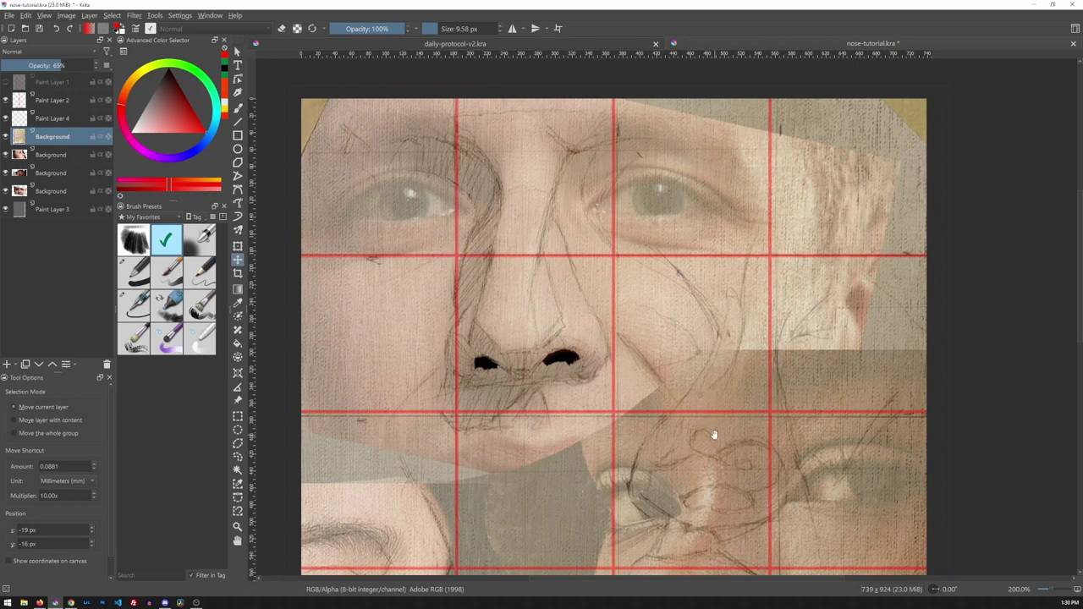
pyautogui.moveTo(713, 434); pyautogui.dragTo(612, 236)
pyautogui.moveTo(672, 380); pyautogui.dragTo(626, 203)
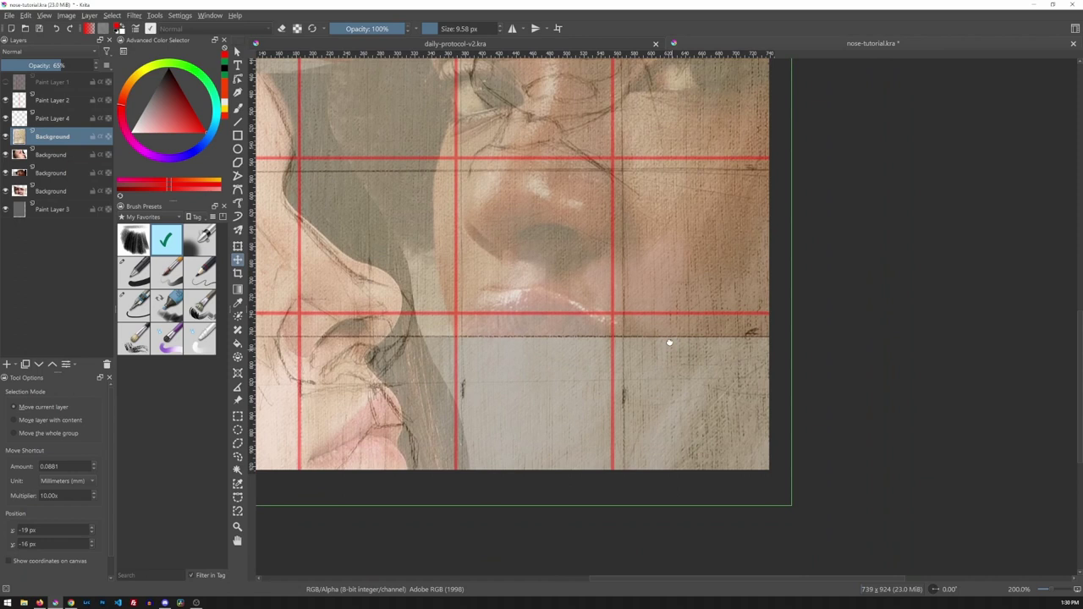
pyautogui.moveTo(667, 341); pyautogui.dragTo(667, 331)
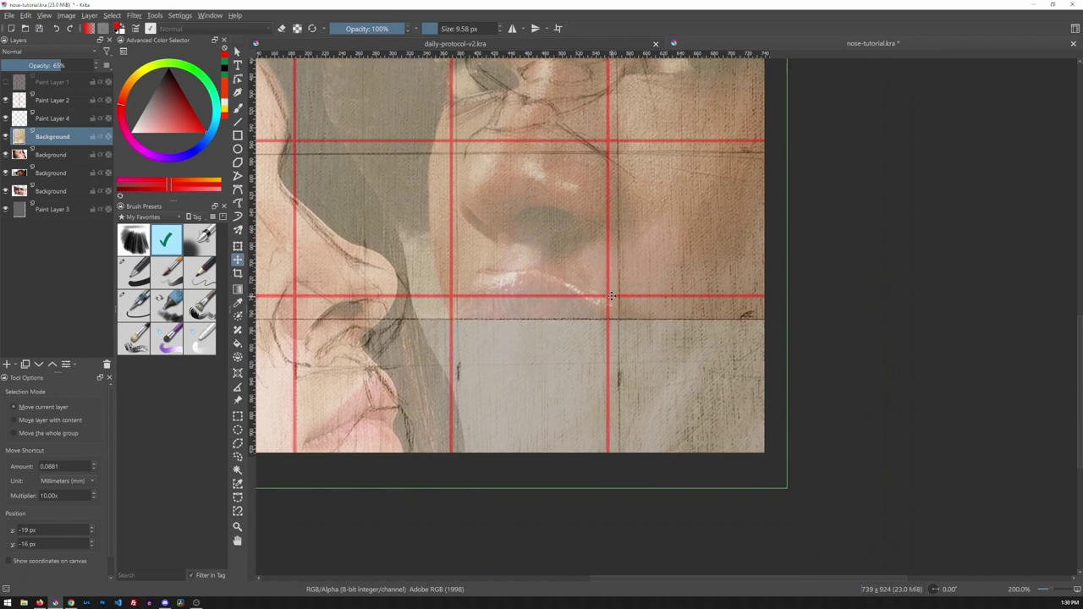
# Transform the drawing layer, shrinking it from its lower-right corner to the canvas edge and moving it to x 357 px, y 465 px.
pyautogui.hotkey('ctrl', 't')
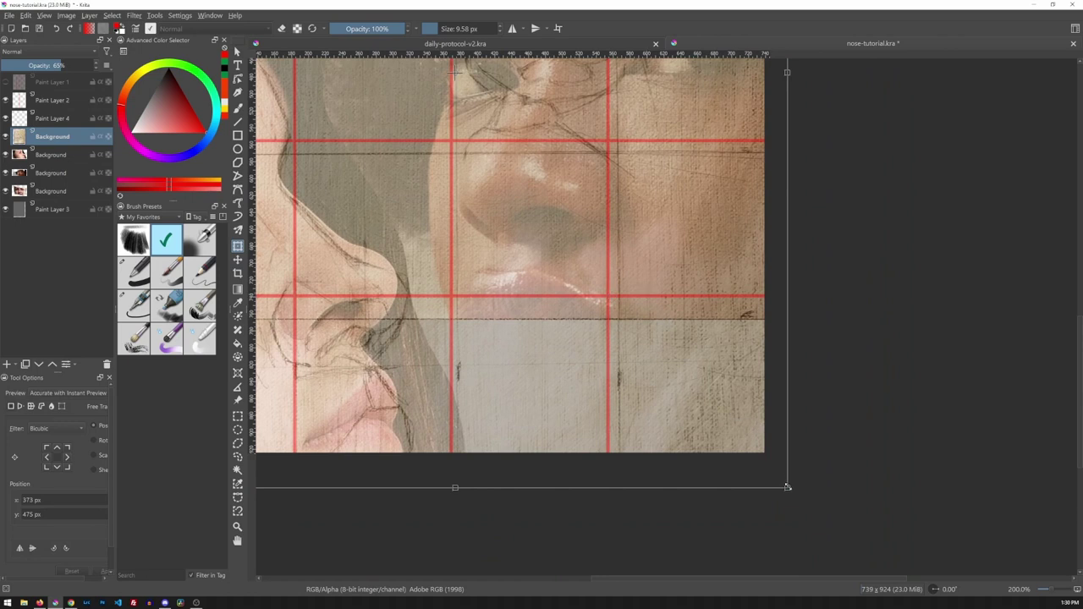
pyautogui.moveTo(787, 487); pyautogui.dragTo(754, 461)
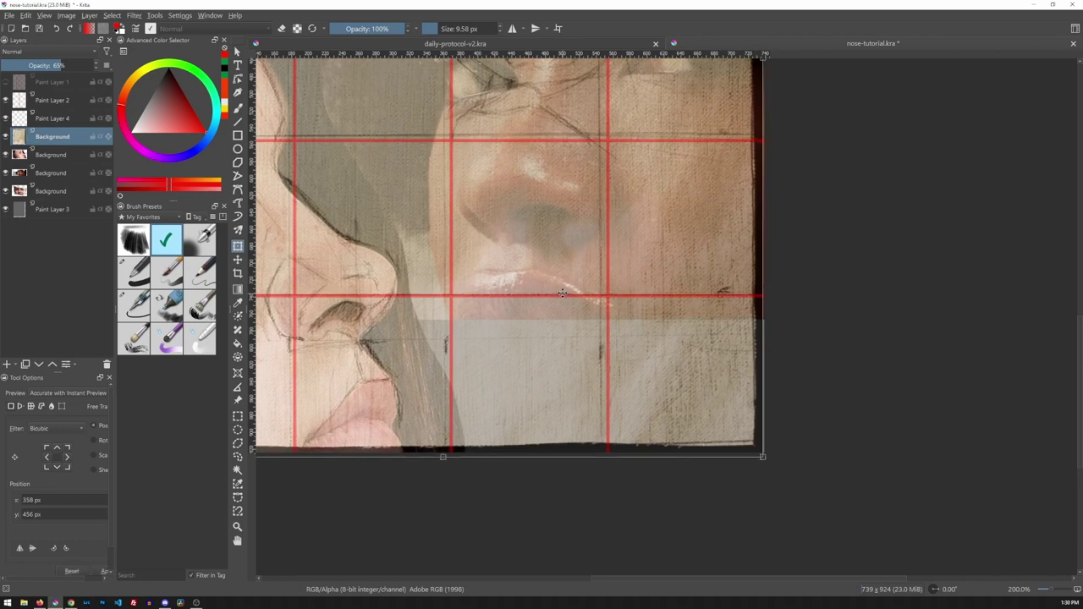
pyautogui.moveTo(449, 155); pyautogui.dragTo(674, 373)
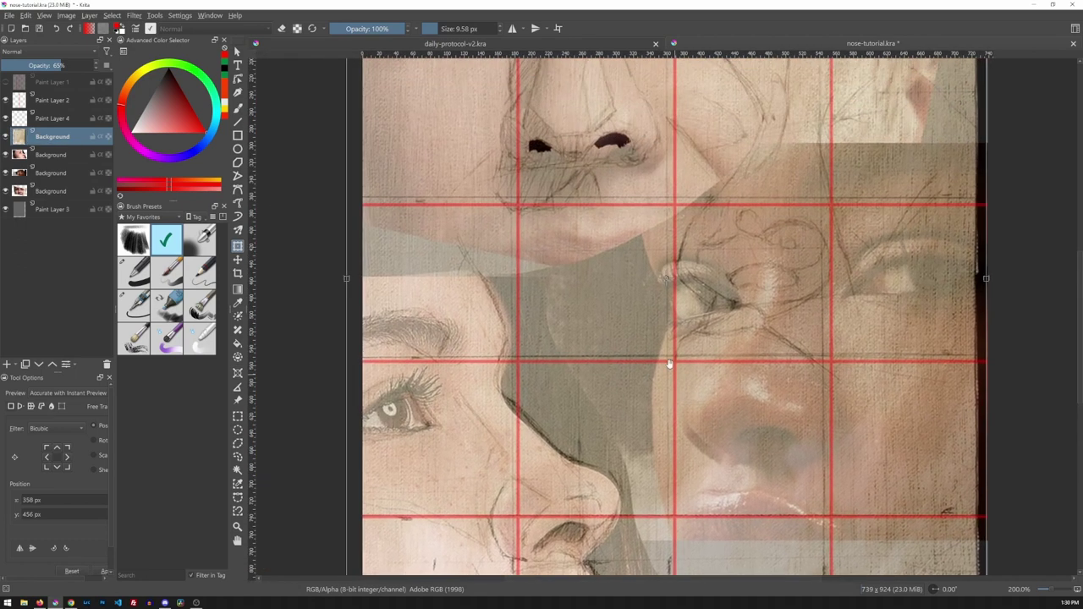
pyautogui.scroll(5, 675, 373)
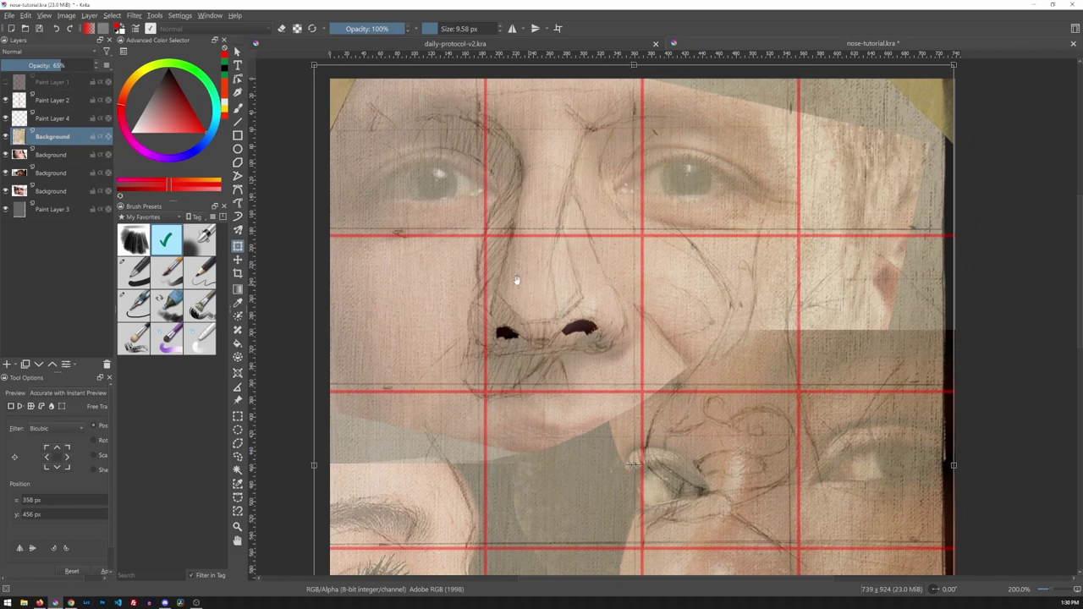
pyautogui.moveTo(574, 339); pyautogui.dragTo(545, 320)
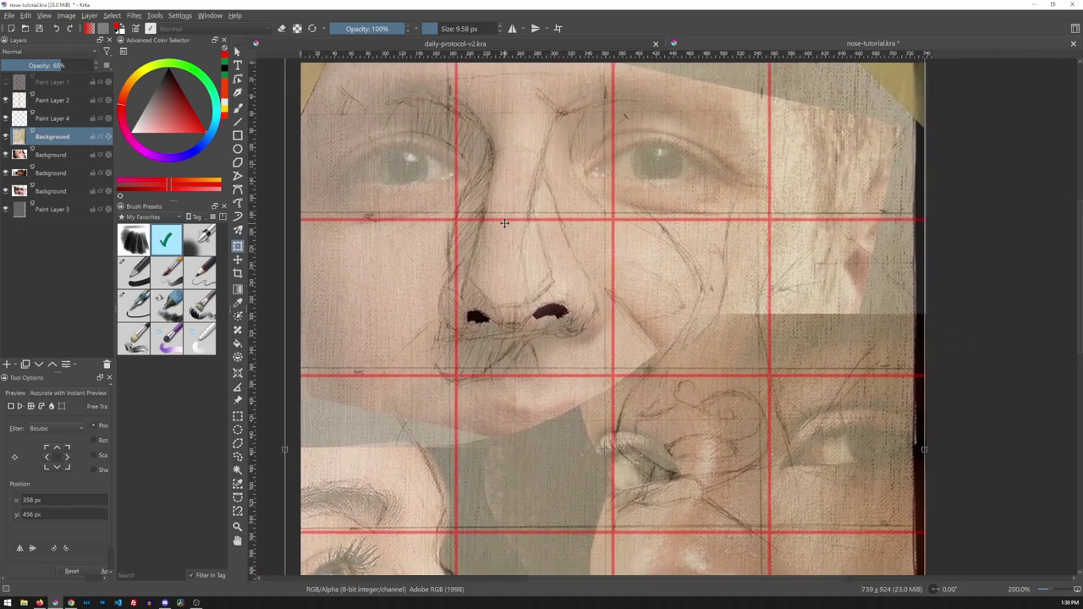
pyautogui.scroll(1, 508, 264)
pyautogui.moveTo(498, 264); pyautogui.dragTo(496, 271)
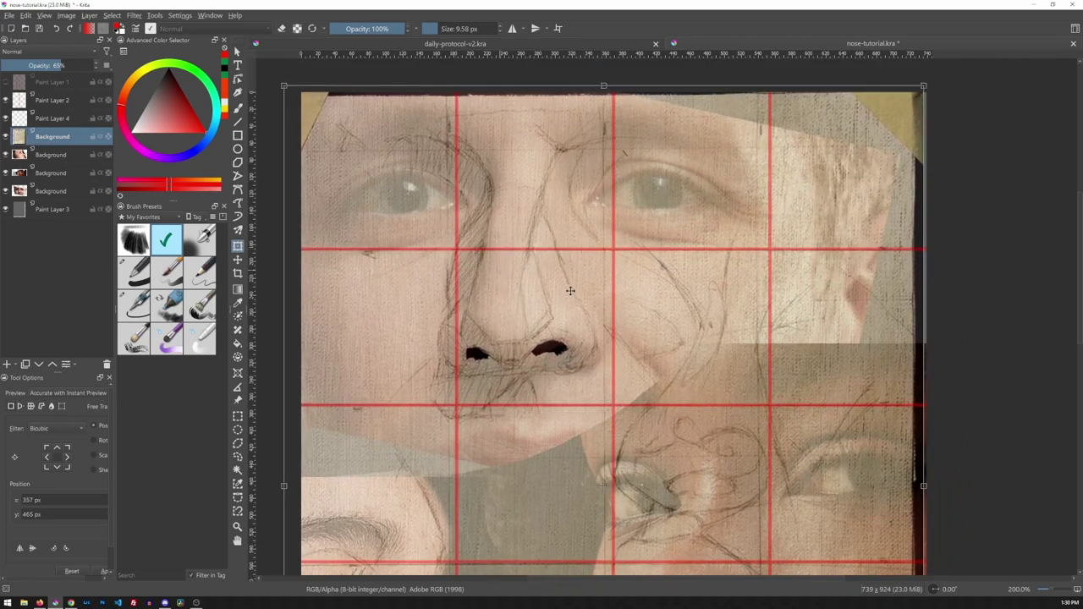
# Enlarge the drawing slightly from its lower-right corner and shift it up to position x 364 px, y 457 px.
pyautogui.moveTo(728, 411); pyautogui.dragTo(587, 181)
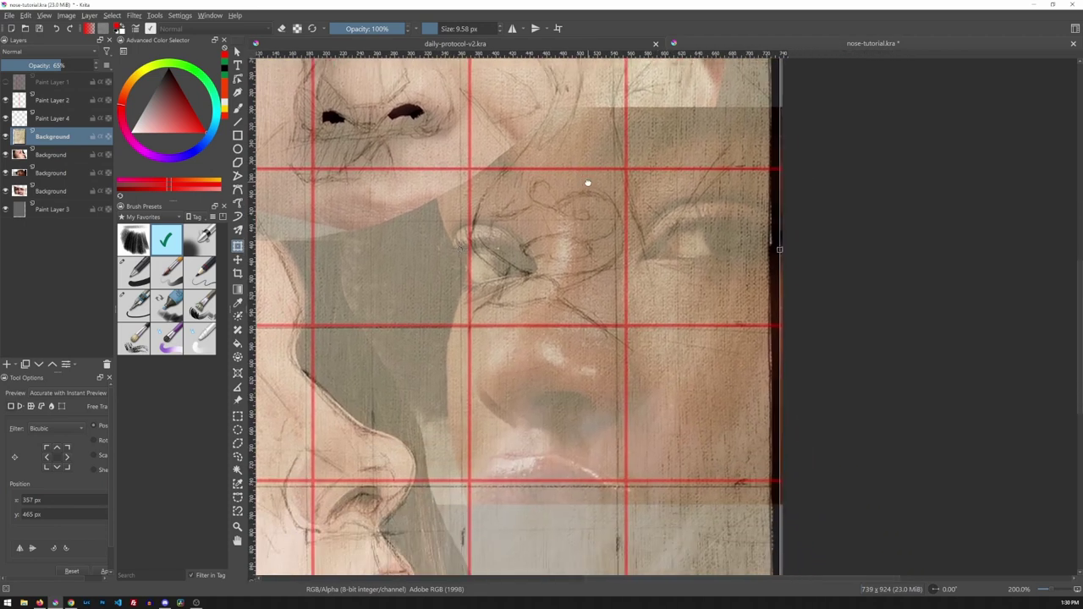
pyautogui.moveTo(676, 331); pyautogui.dragTo(654, 230)
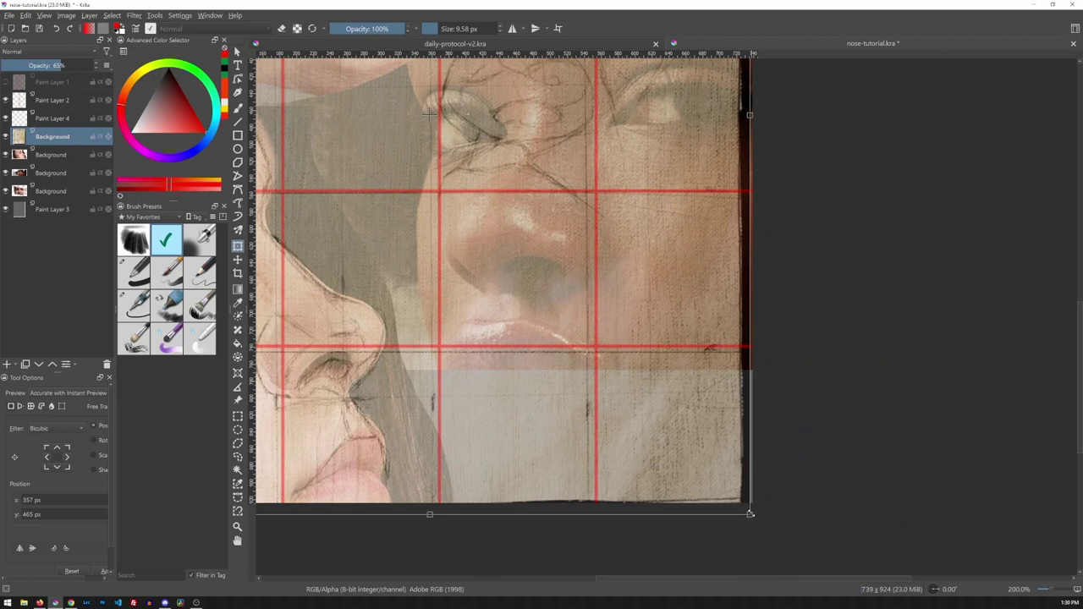
pyautogui.moveTo(749, 513); pyautogui.dragTo(753, 520)
pyautogui.moveTo(649, 400); pyautogui.dragTo(647, 388)
pyautogui.moveTo(550, 321); pyautogui.dragTo(730, 432)
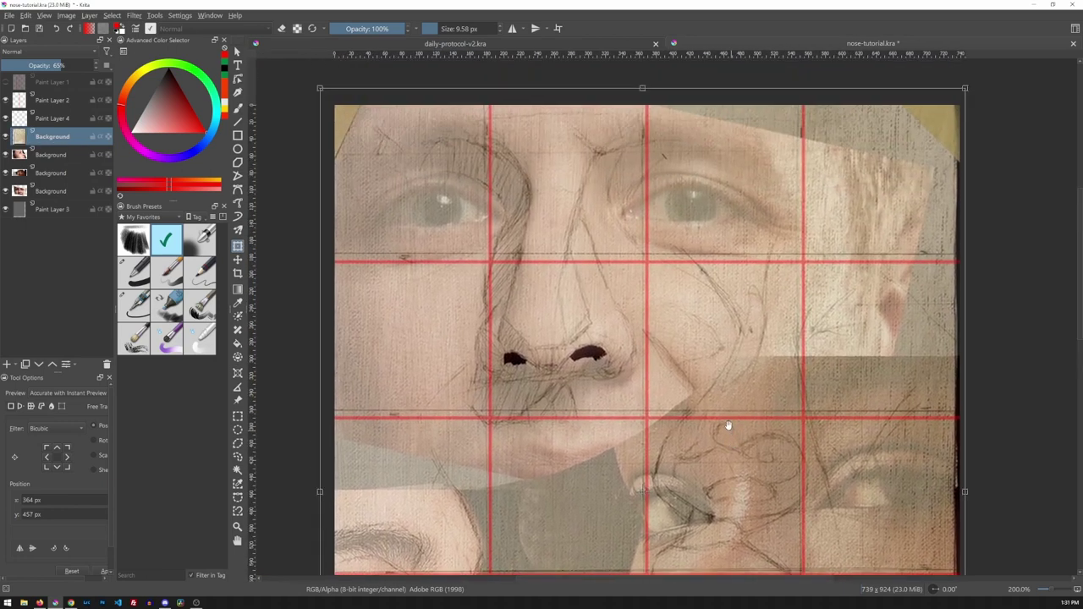
# Shrink the drawing slightly from its upper-left corner and nudge it up to position x 367 px, y 458 px.
pyautogui.moveTo(320, 87); pyautogui.dragTo(326, 92)
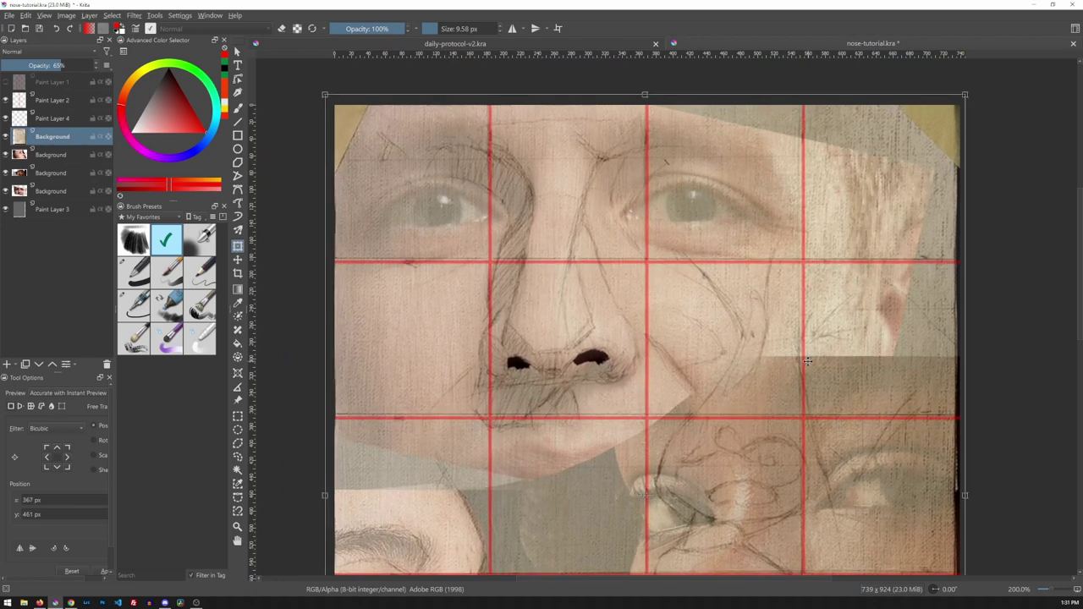
pyautogui.moveTo(782, 403); pyautogui.dragTo(657, 193)
pyautogui.moveTo(716, 340); pyautogui.dragTo(707, 310)
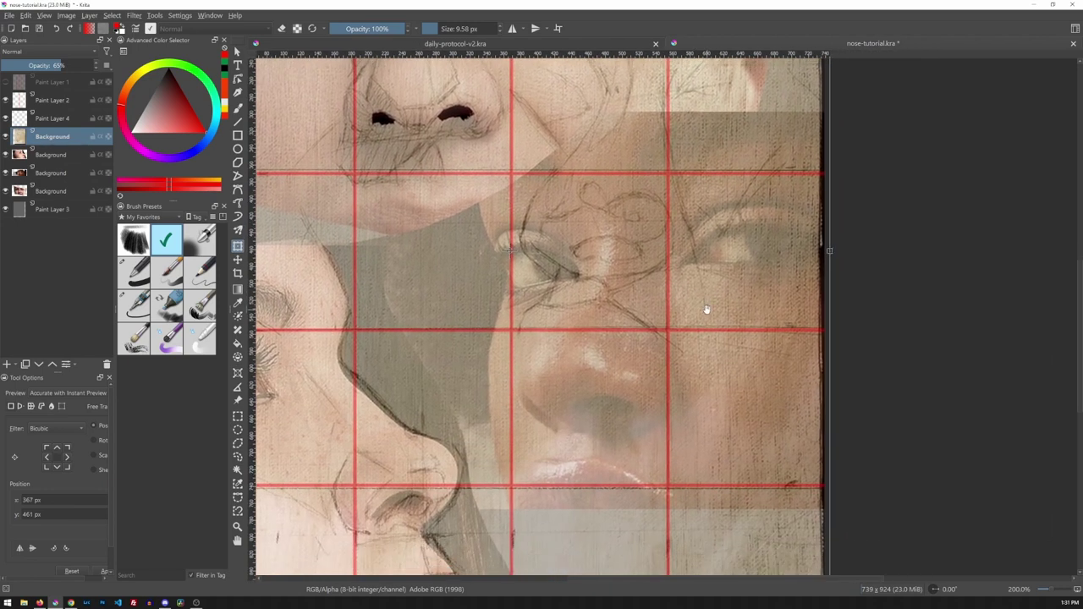
pyautogui.moveTo(716, 381); pyautogui.dragTo(717, 378)
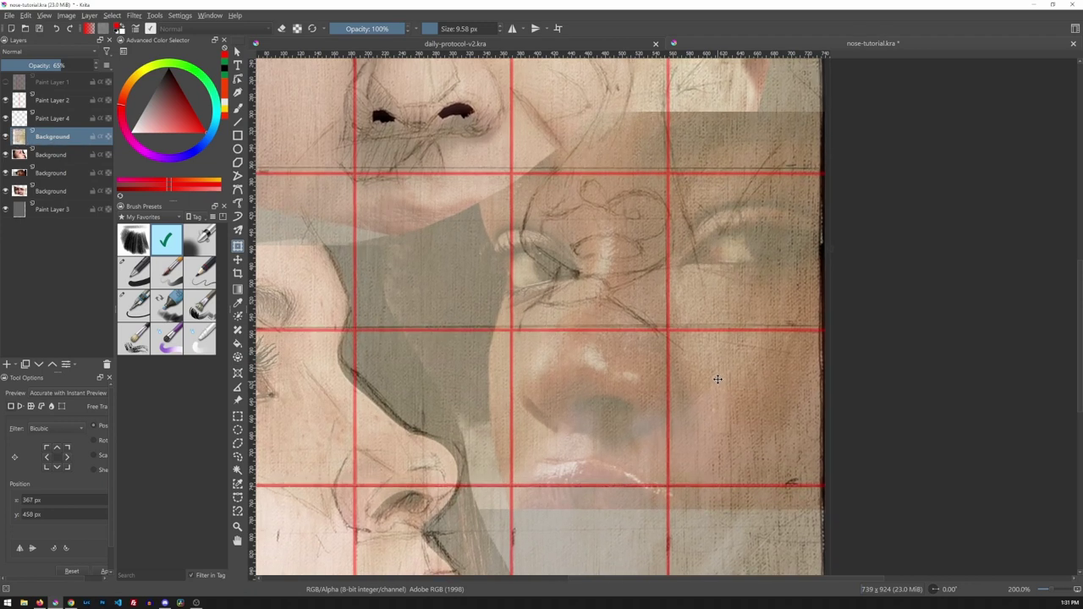
# Scale the drawing in a little more from its upper-left corner and nudge it to position x 369 px, y 460 px.
pyautogui.moveTo(527, 290); pyautogui.dragTo(647, 452)
pyautogui.scroll(3, 648, 454)
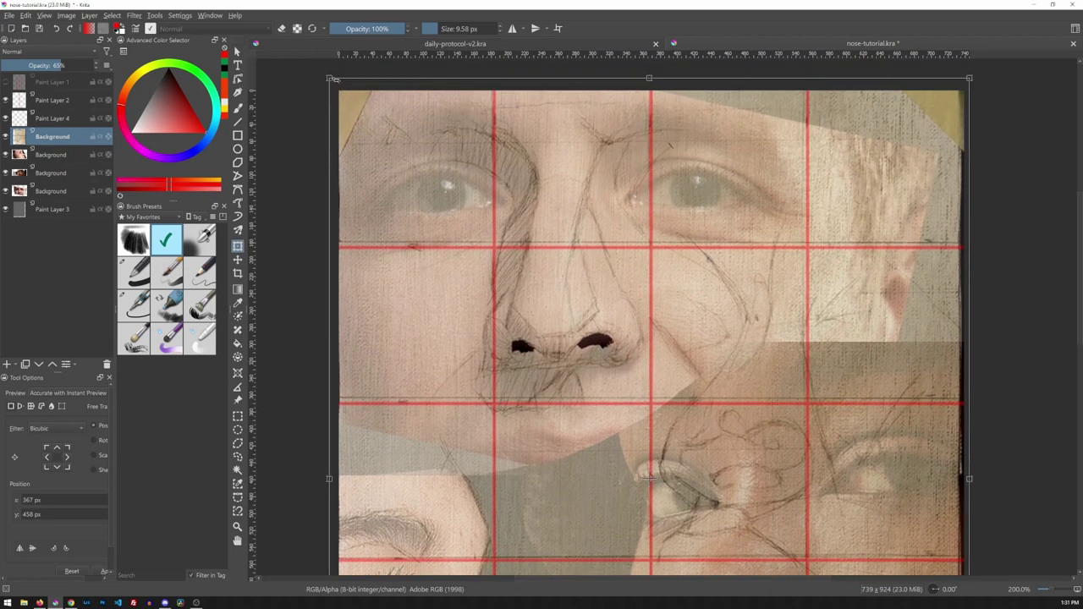
pyautogui.moveTo(330, 78); pyautogui.dragTo(332, 82)
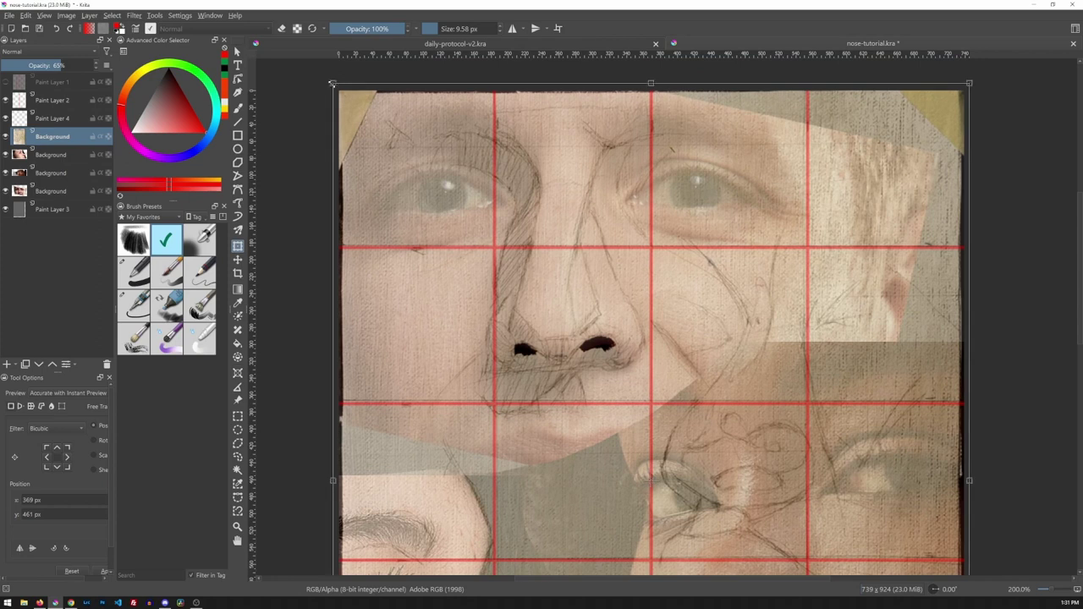
pyautogui.scroll(-9, 711, 346)
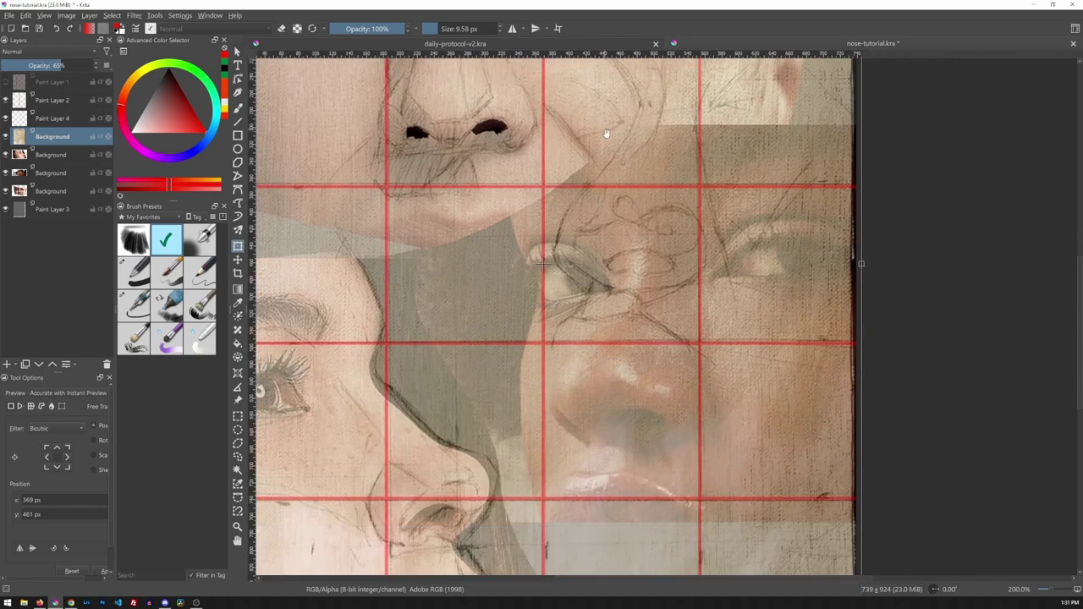
pyautogui.moveTo(773, 415); pyautogui.dragTo(773, 413)
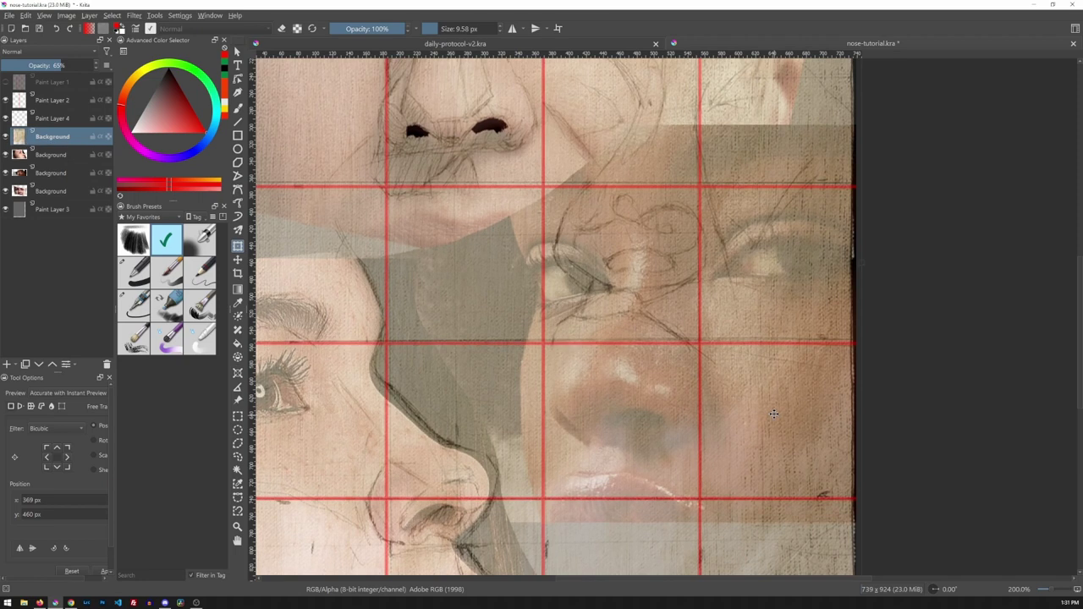
# Fine-tune the drawing's upper-left corner and nudge its position back to x 369 px, y 460 px against the lower red grid lines.
pyautogui.moveTo(542, 277); pyautogui.dragTo(694, 449)
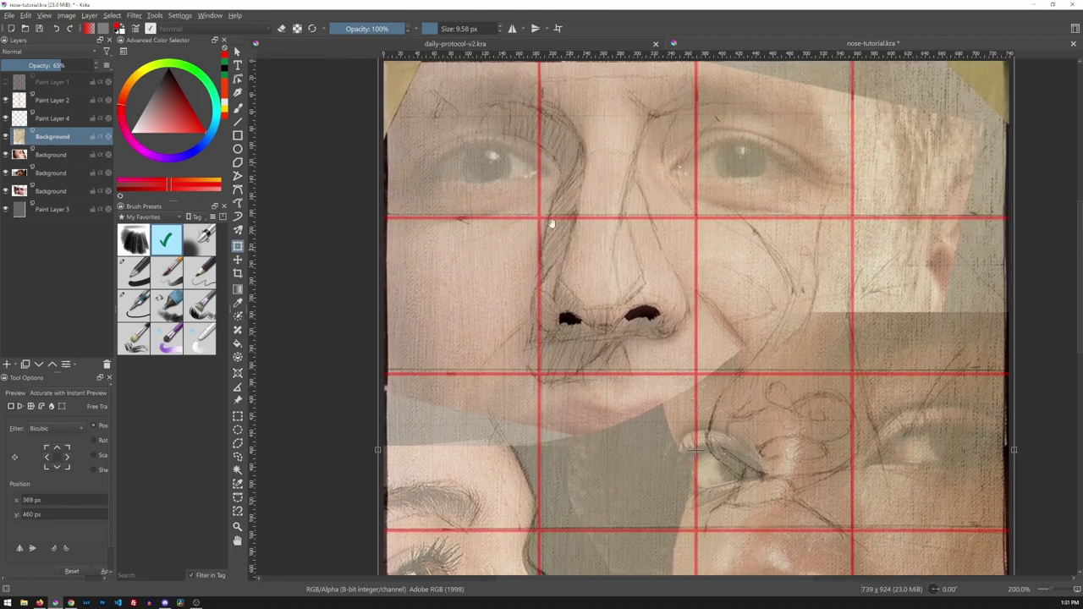
pyautogui.moveTo(447, 113); pyautogui.dragTo(438, 155)
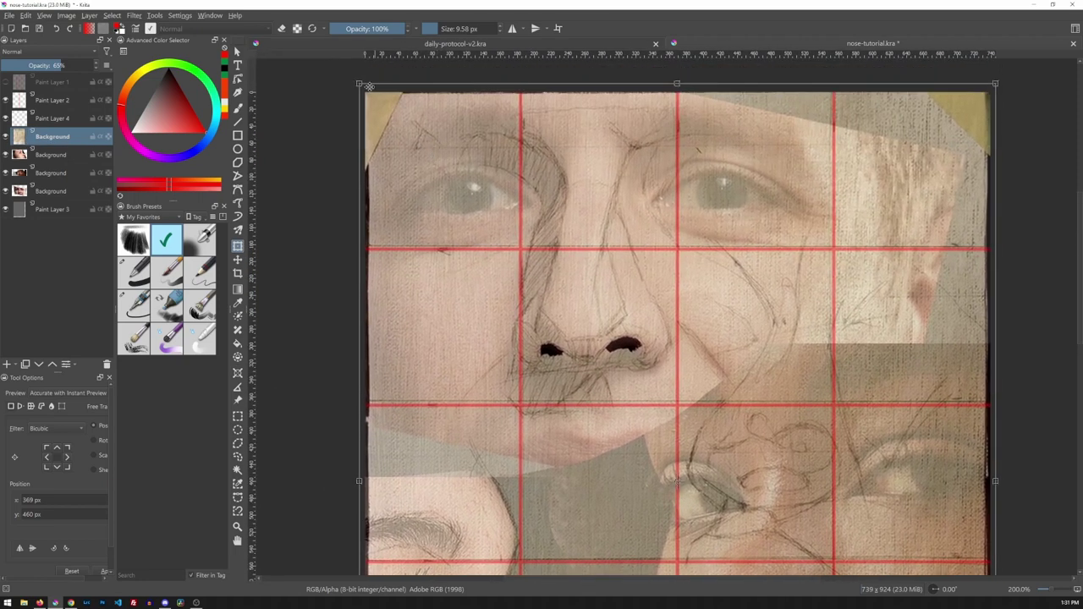
pyautogui.moveTo(358, 83); pyautogui.dragTo(360, 85)
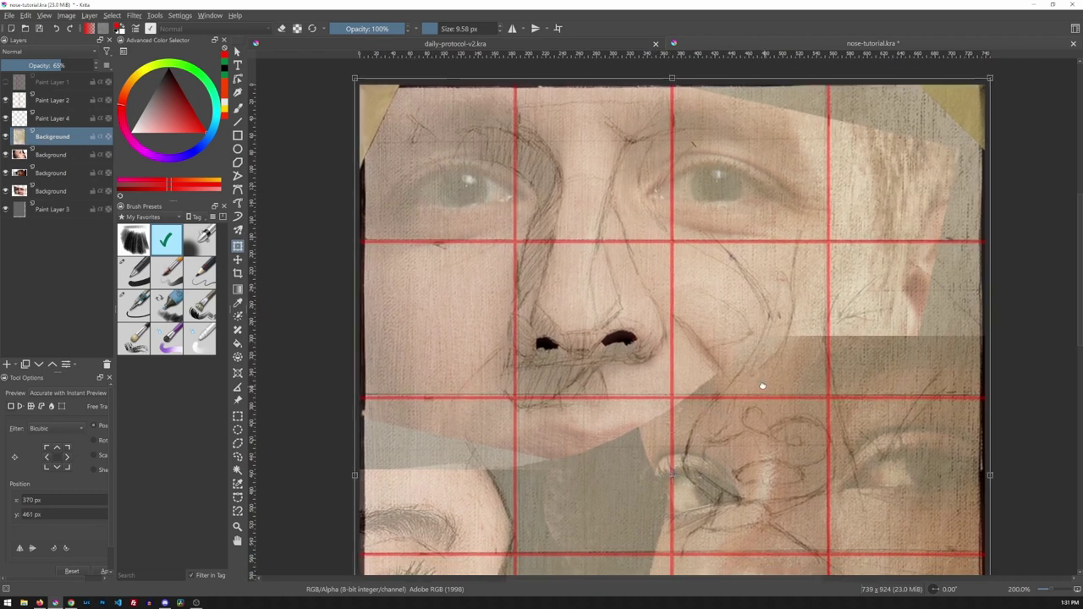
pyautogui.moveTo(761, 374); pyautogui.dragTo(652, 229)
pyautogui.moveTo(780, 378); pyautogui.dragTo(693, 234)
pyautogui.moveTo(720, 427); pyautogui.dragTo(712, 397)
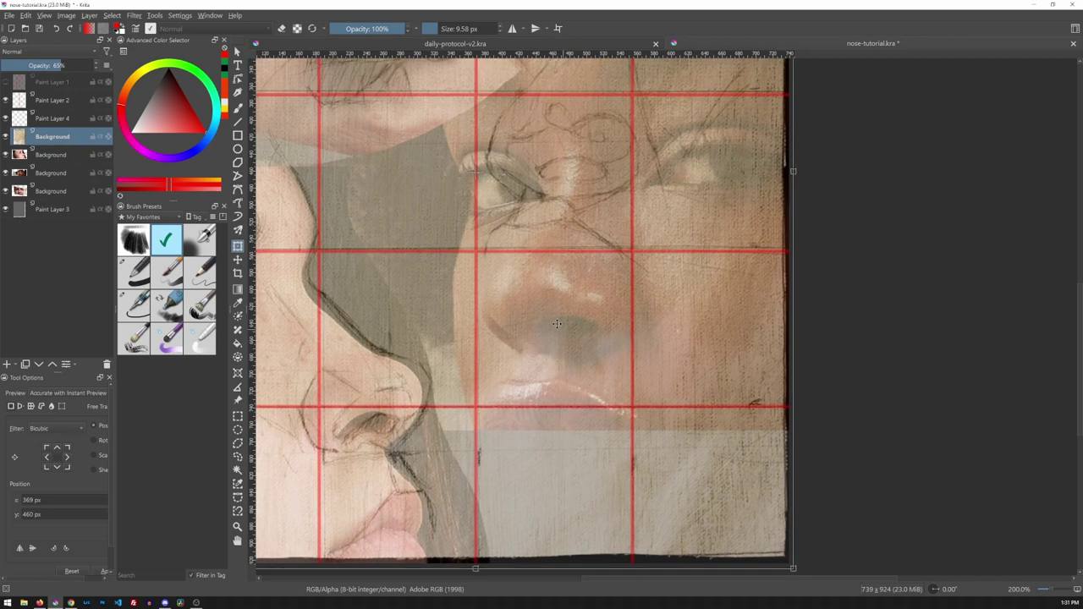
# Undo a stray transform change and shrink the drawing slightly from its upper-left corner to position x 370 px, y 462 px.
pyautogui.moveTo(527, 365); pyautogui.dragTo(630, 364)
pyautogui.hotkey('ctrl', 'z')
pyautogui.moveTo(561, 283); pyautogui.dragTo(679, 423)
pyautogui.moveTo(647, 305); pyautogui.dragTo(701, 418)
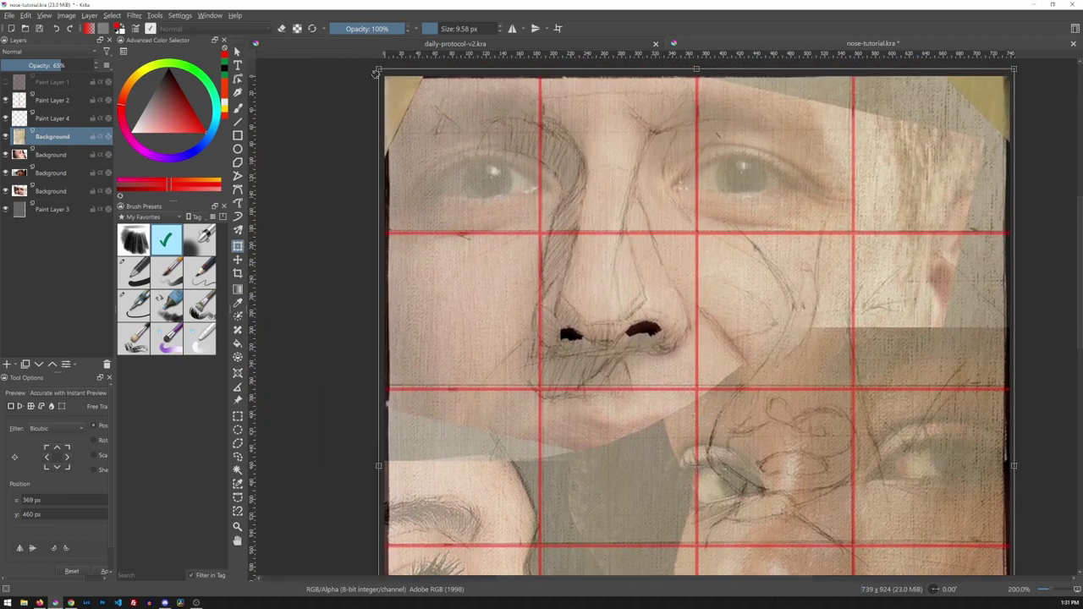
pyautogui.moveTo(378, 69); pyautogui.dragTo(380, 71)
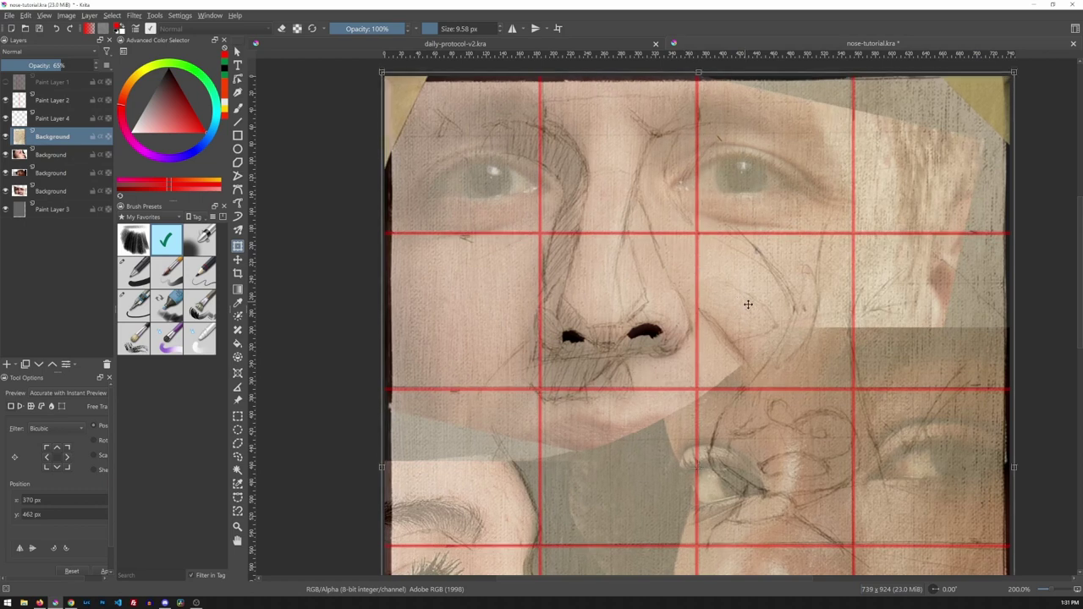
pyautogui.moveTo(545, 389); pyautogui.dragTo(434, 165)
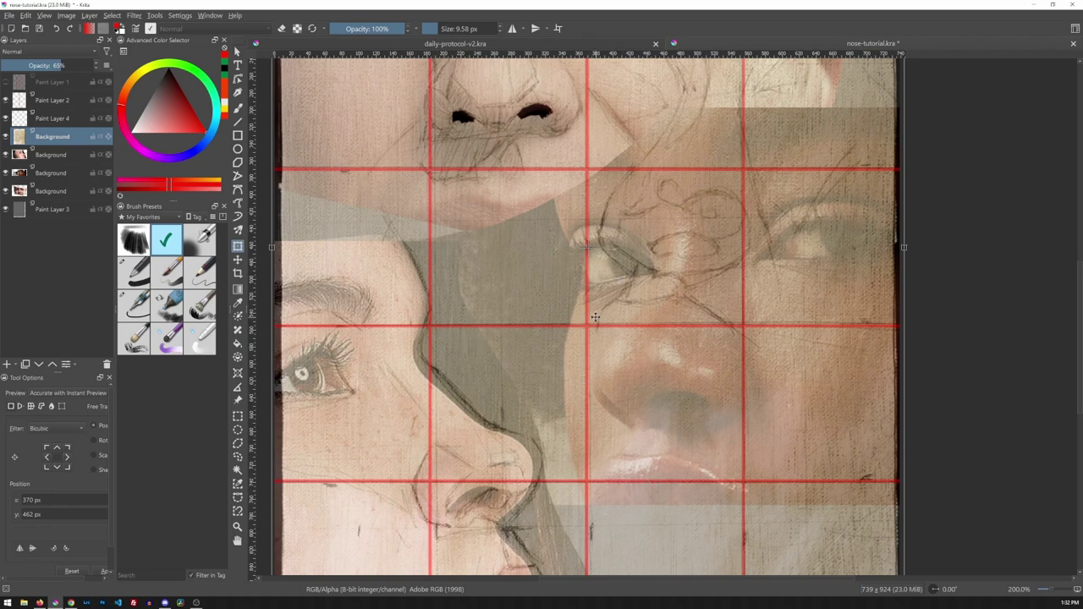
pyautogui.scroll(1, 662, 262)
pyautogui.moveTo(662, 269)
pyautogui.mouseDown()
pyautogui.moveTo(718, 415)
pyautogui.moveTo(690, 409)
pyautogui.mouseUp()
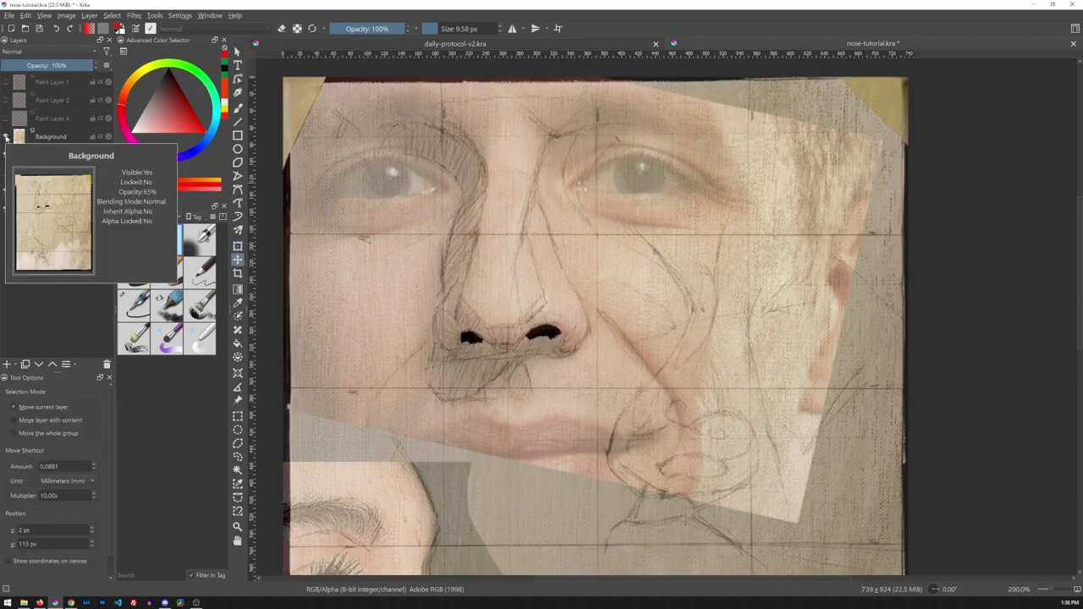
# Hide the drawing layer, and show and select Paint Layer 4 above the face photo.
pyautogui.click(6, 136)
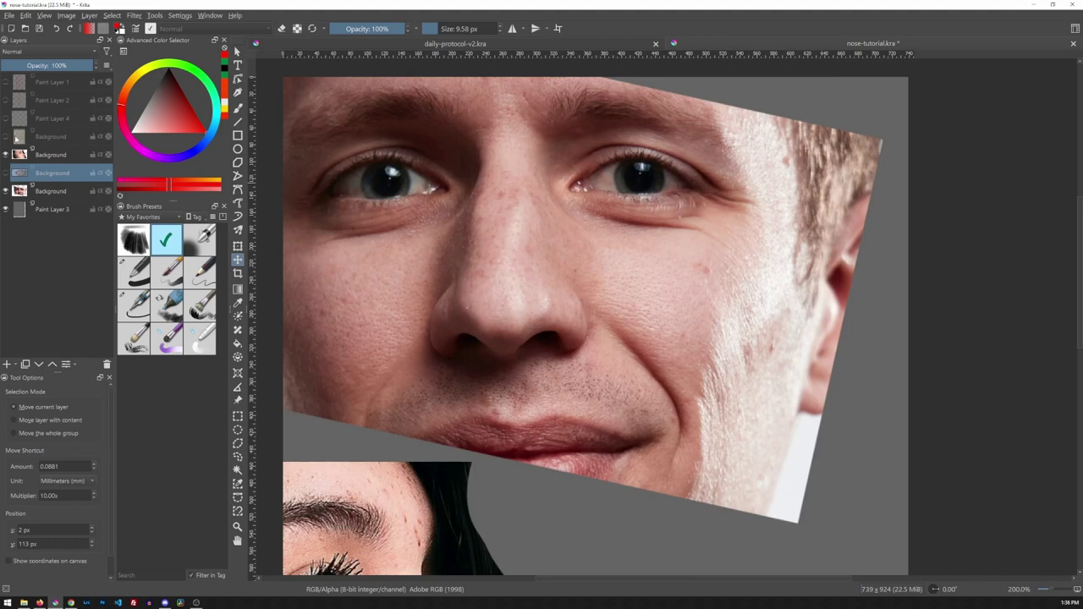
pyautogui.click(18, 119)
pyautogui.click(6, 118)
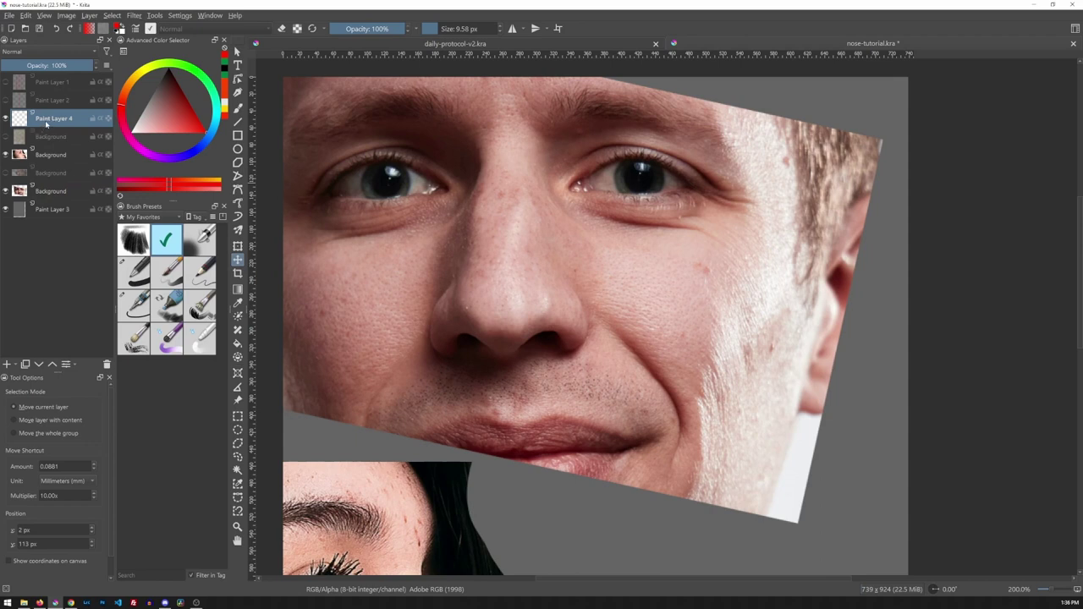
pyautogui.moveTo(46, 125)
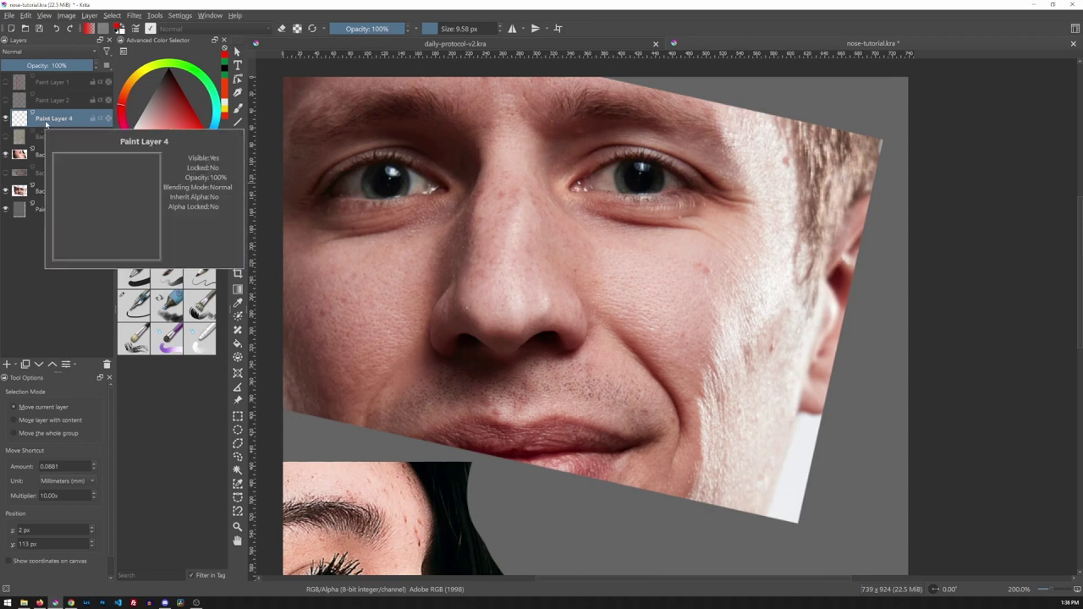
# Choose the Ink-2 Fineliner brush at 3 px, trying red strokes beside the nose and undoing them.
pyautogui.click(137, 306)
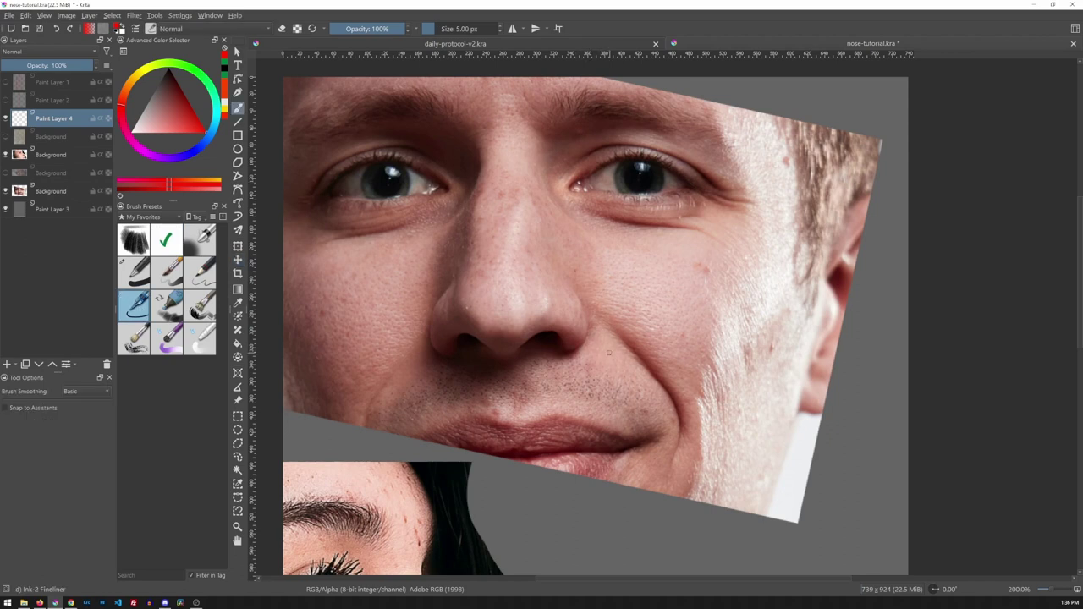
pyautogui.press('[')
pyautogui.press('[')
pyautogui.press('[')
pyautogui.press('[')
pyautogui.press(']')
pyautogui.press(']')
pyautogui.press(']')
pyautogui.press(']')
pyautogui.moveTo(618, 330); pyautogui.dragTo(624, 365)
pyautogui.hotkey('ctrl', 'z')
pyautogui.hotkey('ctrl', 'z')
pyautogui.press('[')
pyautogui.moveTo(616, 331); pyautogui.dragTo(621, 372)
pyautogui.hotkey('ctrl', 'z')
pyautogui.hotkey('ctrl', 'z')
pyautogui.hotkey('ctrl', 'z')
# Trace the nose on the front-facing photo in red on Paint Layer 4, outlining the nostrils, wings, tip, bridge planes and both sides.
pyautogui.moveTo(513, 350); pyautogui.dragTo(517, 346)
pyautogui.moveTo(578, 295); pyautogui.dragTo(585, 317)
pyautogui.moveTo(428, 325); pyautogui.dragTo(444, 345)
pyautogui.moveTo(464, 303)
pyautogui.mouseDown()
pyautogui.moveTo(479, 322)
pyautogui.moveTo(520, 331)
pyautogui.mouseUp()
pyautogui.moveTo(546, 295); pyautogui.dragTo(550, 310)
pyautogui.moveTo(524, 198); pyautogui.dragTo(502, 269)
pyautogui.moveTo(536, 237); pyautogui.dragTo(523, 280)
pyautogui.moveTo(527, 195); pyautogui.dragTo(540, 216)
pyautogui.moveTo(503, 264); pyautogui.dragTo(500, 281)
pyautogui.moveTo(477, 204); pyautogui.dragTo(471, 229)
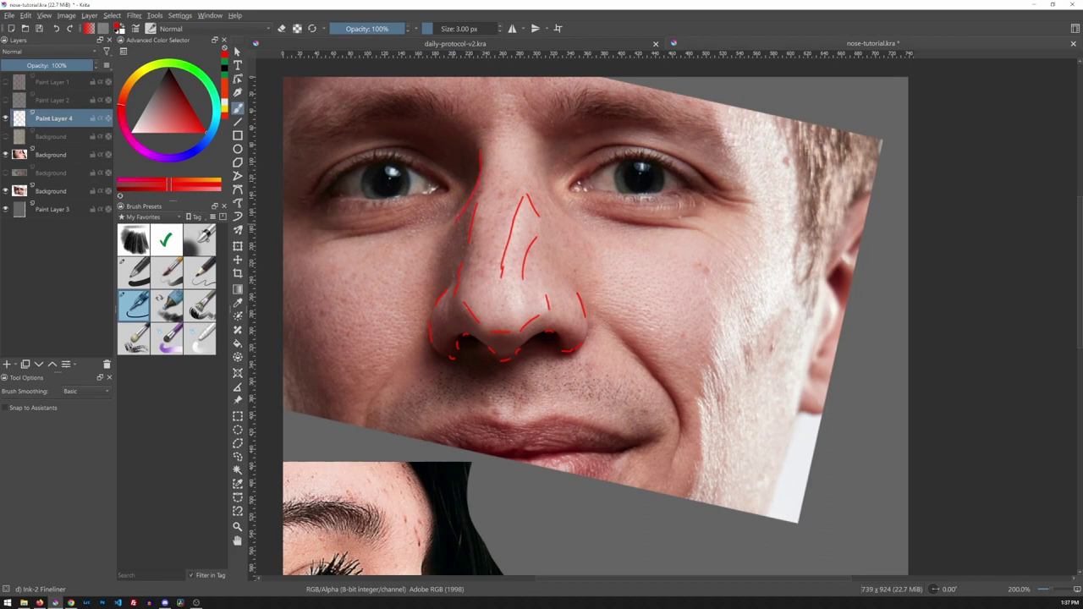
pyautogui.moveTo(543, 169); pyautogui.dragTo(569, 219)
# Show the drawing layer under the red tracing, try it at 100% opacity, and set its opacity to 66%.
pyautogui.click(7, 138)
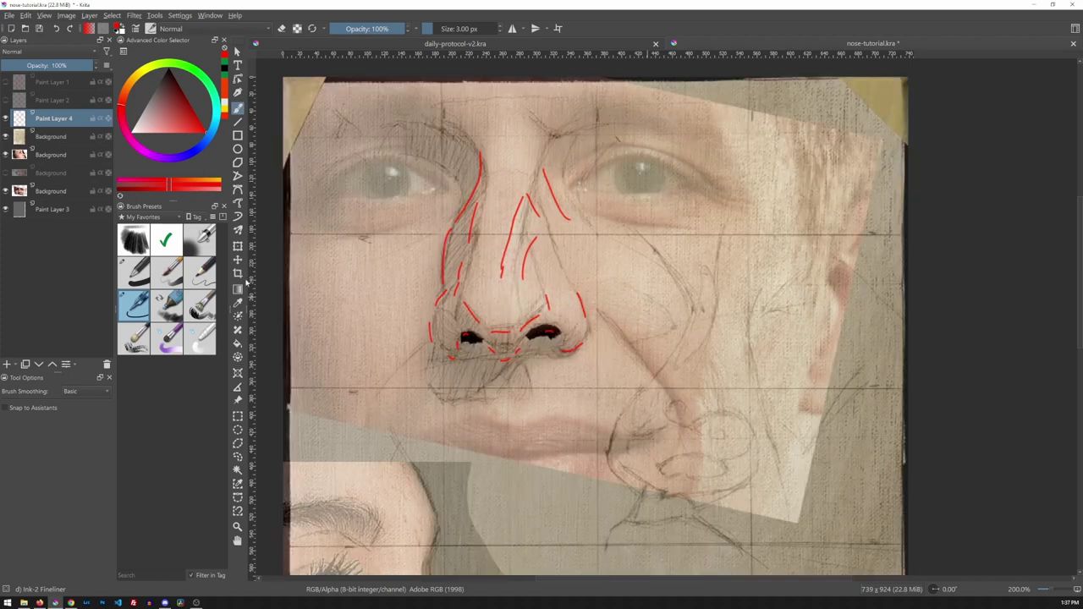
pyautogui.click(59, 141)
pyautogui.moveTo(59, 65); pyautogui.dragTo(179, 92)
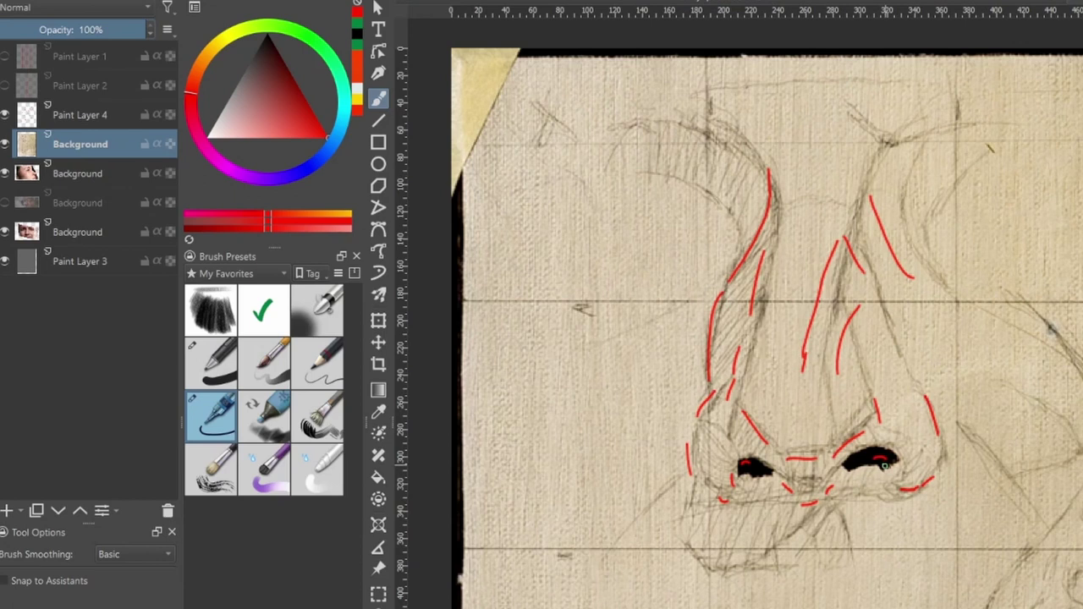
pyautogui.moveTo(118, 31); pyautogui.dragTo(99, 33)
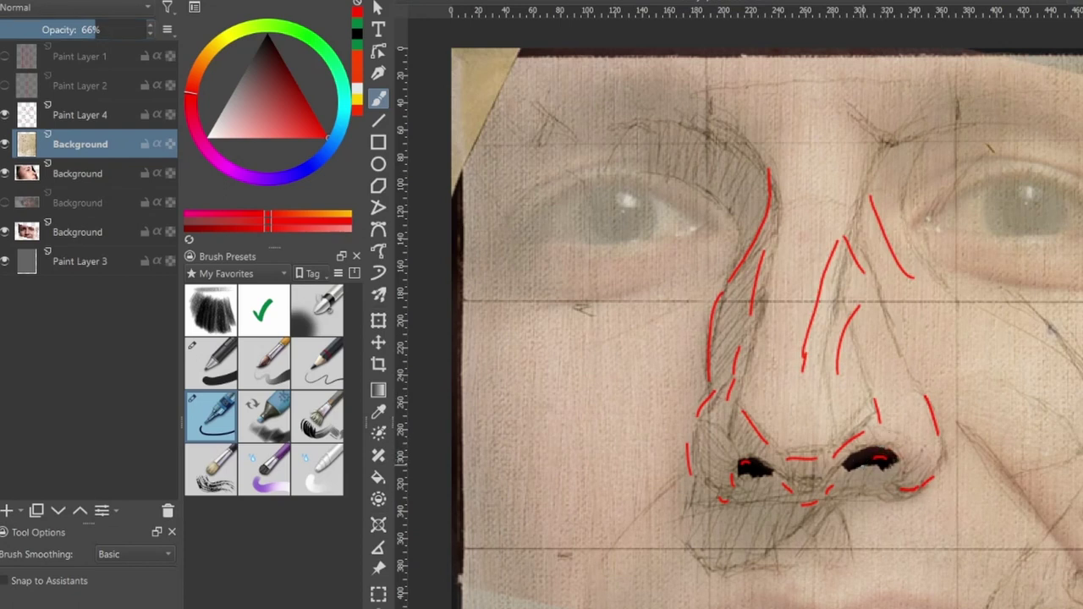
# Undo a trial stroke near the nostril and toggle the drawing layer's visibility to compare it with the photo under the red tracing.
pyautogui.moveTo(903, 419); pyautogui.dragTo(886, 447)
pyautogui.hotkey('ctrl', 'z')
pyautogui.click(6, 146)
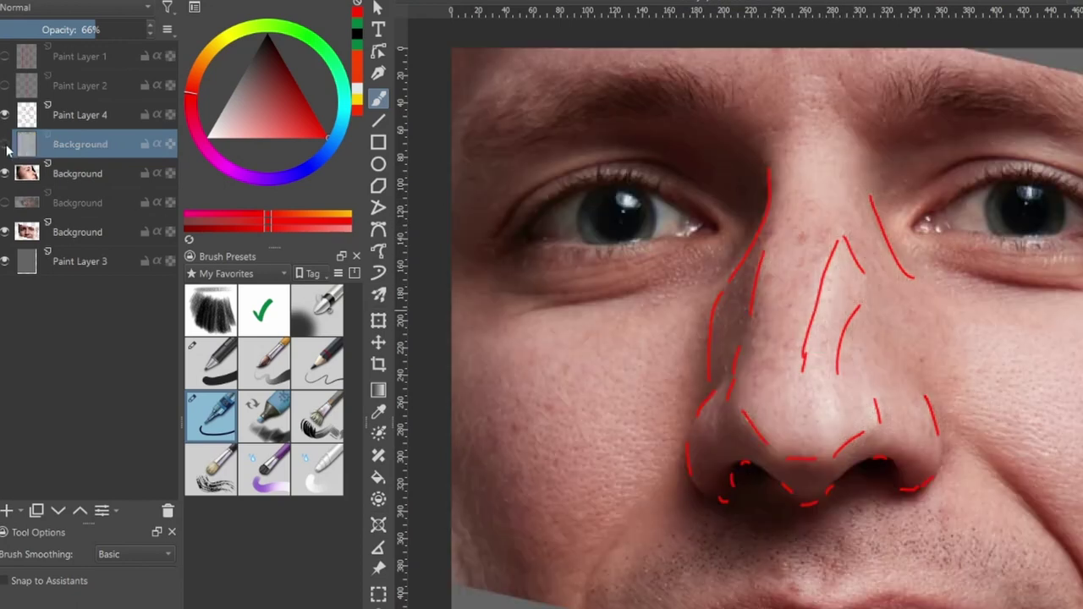
pyautogui.click(6, 146)
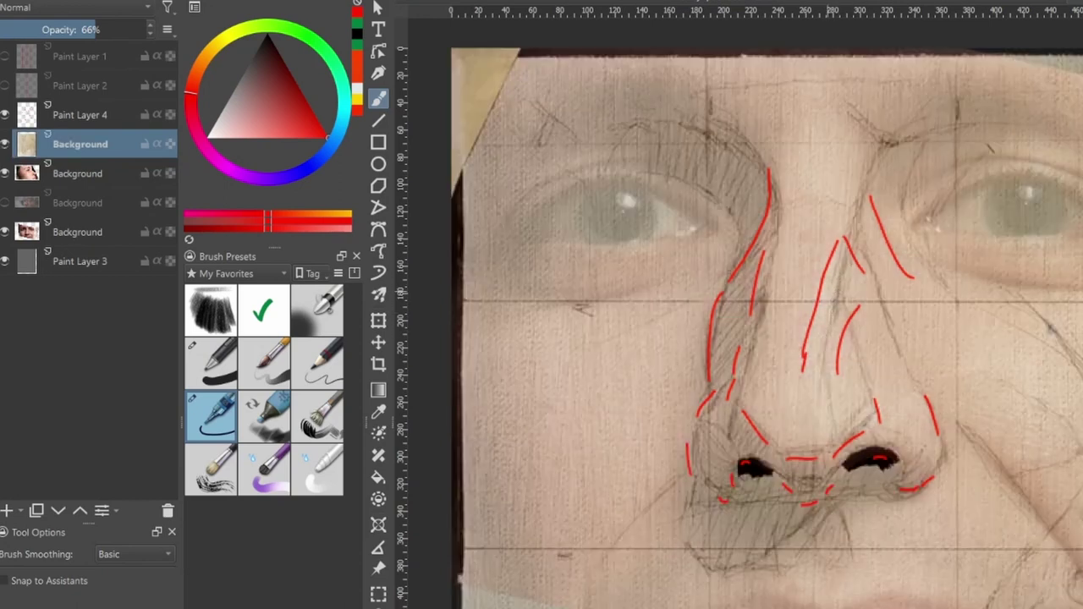
pyautogui.click(6, 145)
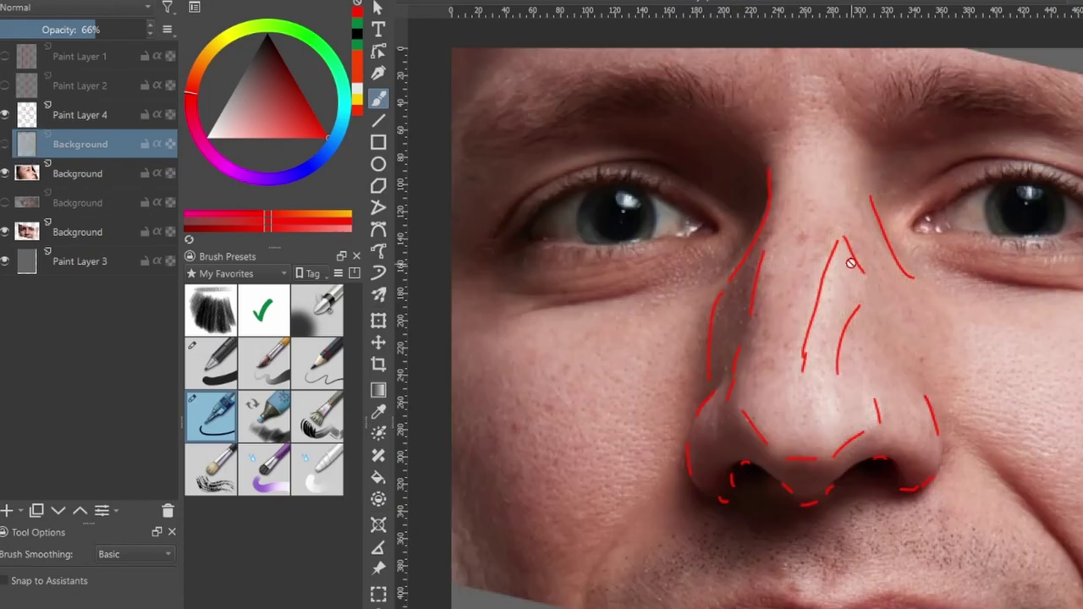
# On Paint Layer 4, add a second red line down the nose bridge and delete the two short strokes right of it.
pyautogui.click(93, 118)
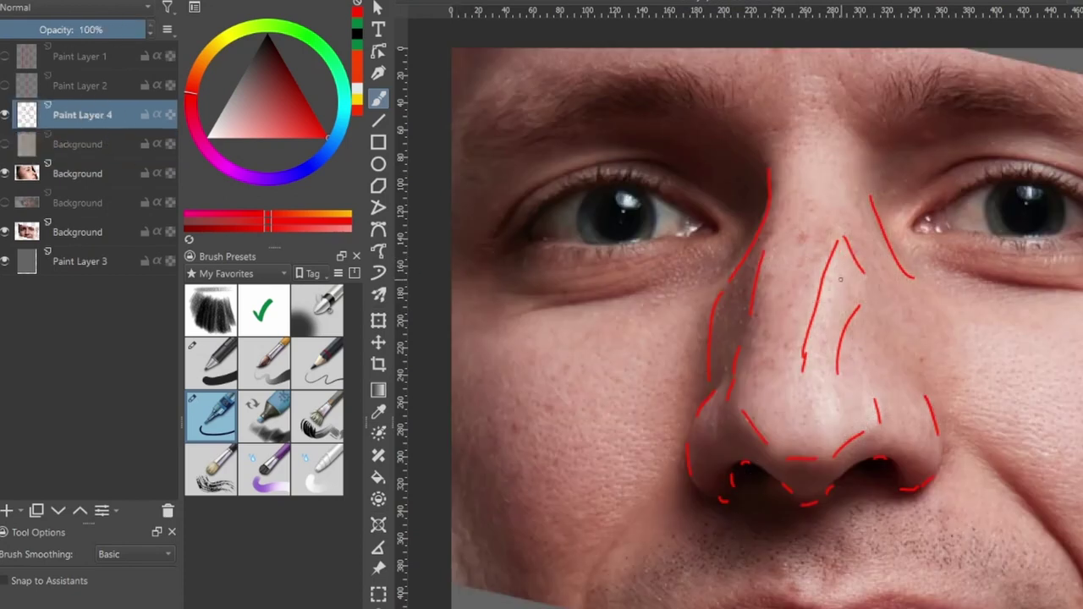
pyautogui.moveTo(847, 254)
pyautogui.mouseDown()
pyautogui.moveTo(825, 350)
pyautogui.moveTo(830, 382)
pyautogui.mouseUp()
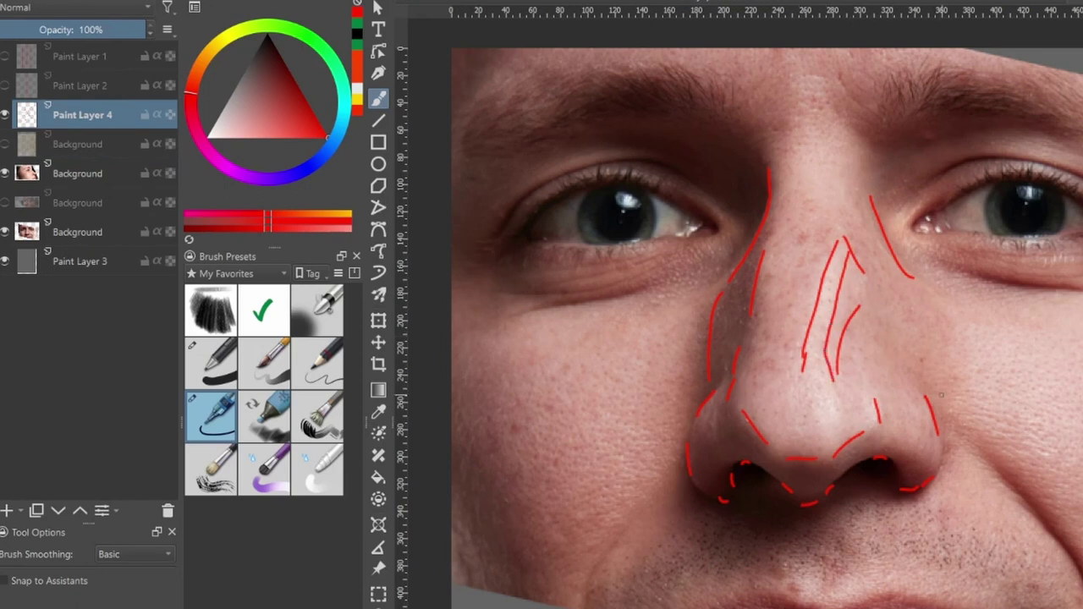
pyautogui.hotkey('ctrl', 'r')
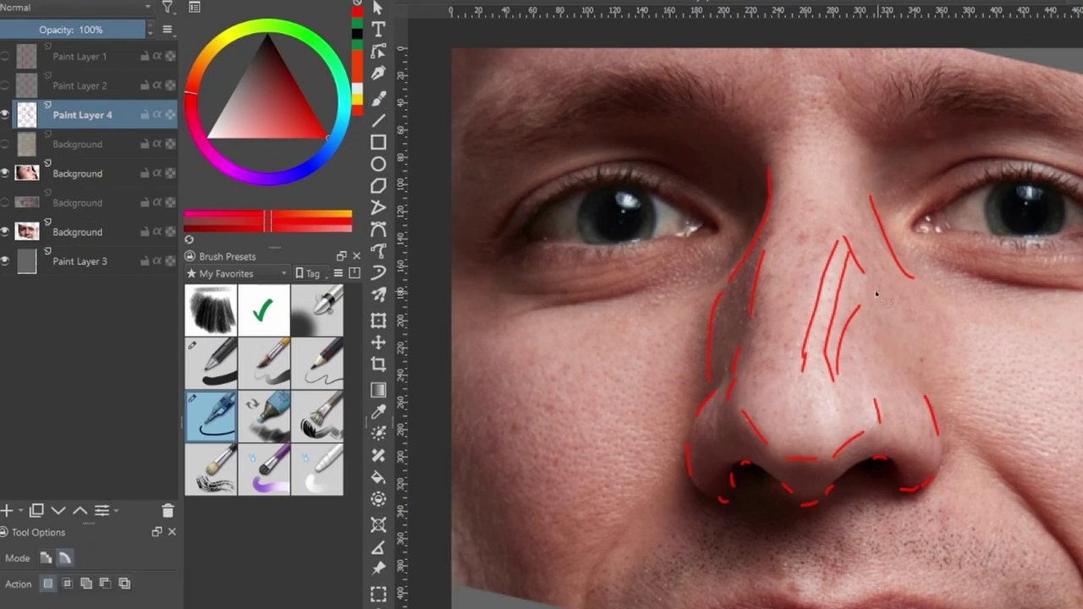
pyautogui.moveTo(853, 292)
pyautogui.mouseDown()
pyautogui.moveTo(836, 368)
pyautogui.moveTo(870, 339)
pyautogui.moveTo(847, 231)
pyautogui.mouseUp()
pyautogui.press('Delete')
pyautogui.hotkey('ctrl', 'shift', 'a')
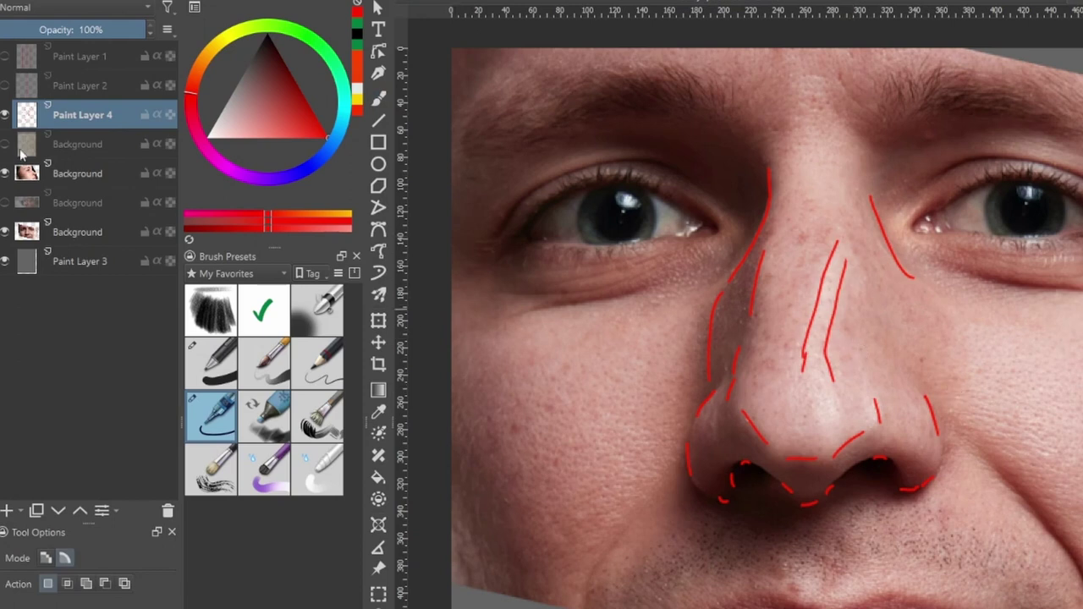
# Retrace the right side plane from the bridge to the nostril wing in broken red strokes, comparing it with the drawing layer.
pyautogui.click(6, 144)
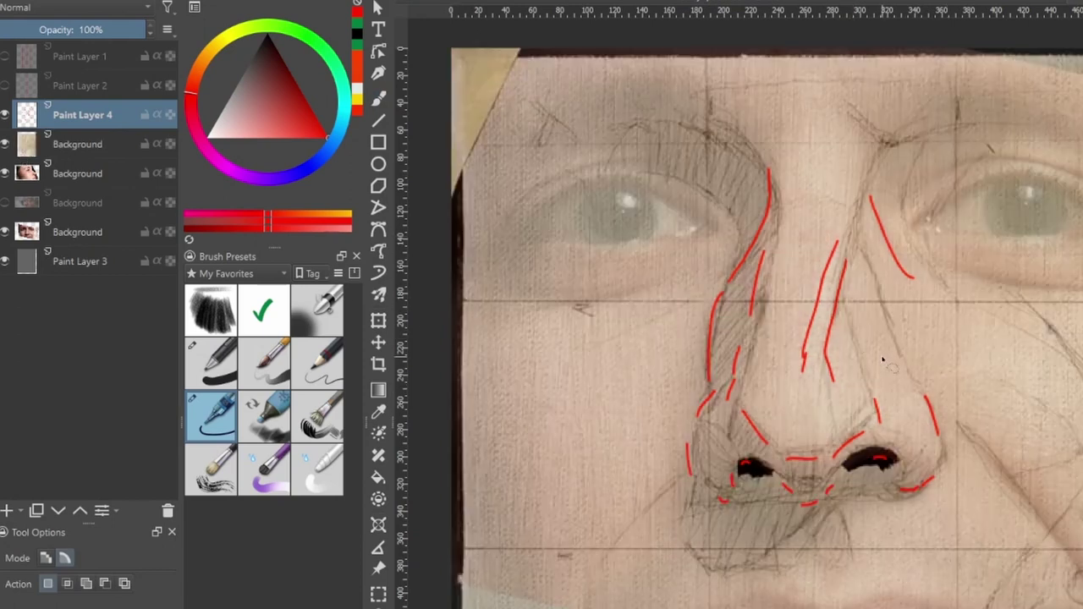
pyautogui.press('b')
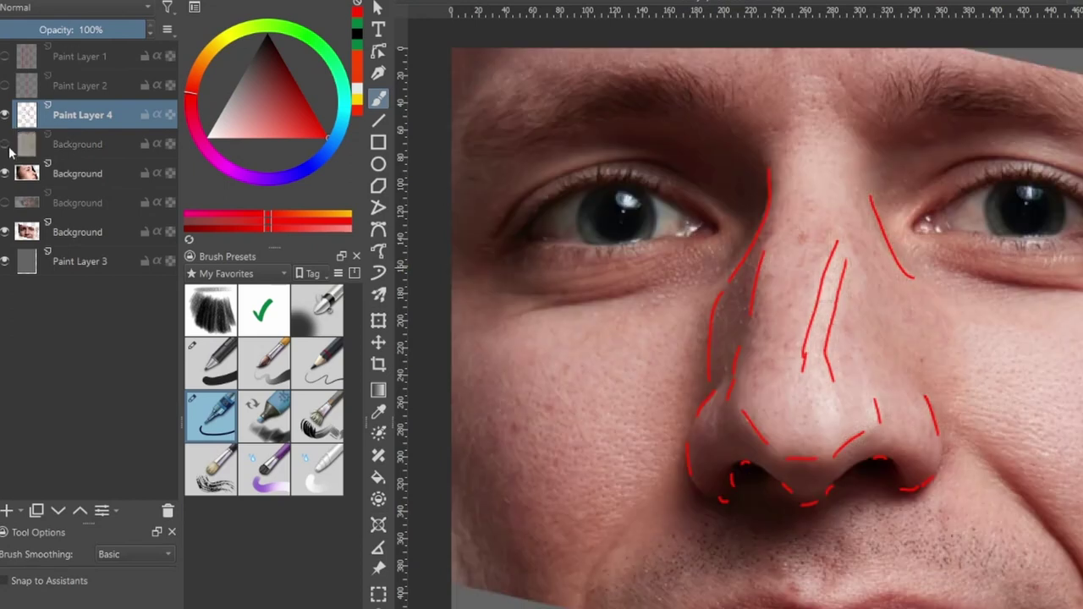
pyautogui.click(7, 145)
pyautogui.moveTo(847, 235)
pyautogui.mouseDown()
pyautogui.moveTo(863, 311)
pyautogui.moveTo(912, 383)
pyautogui.mouseUp()
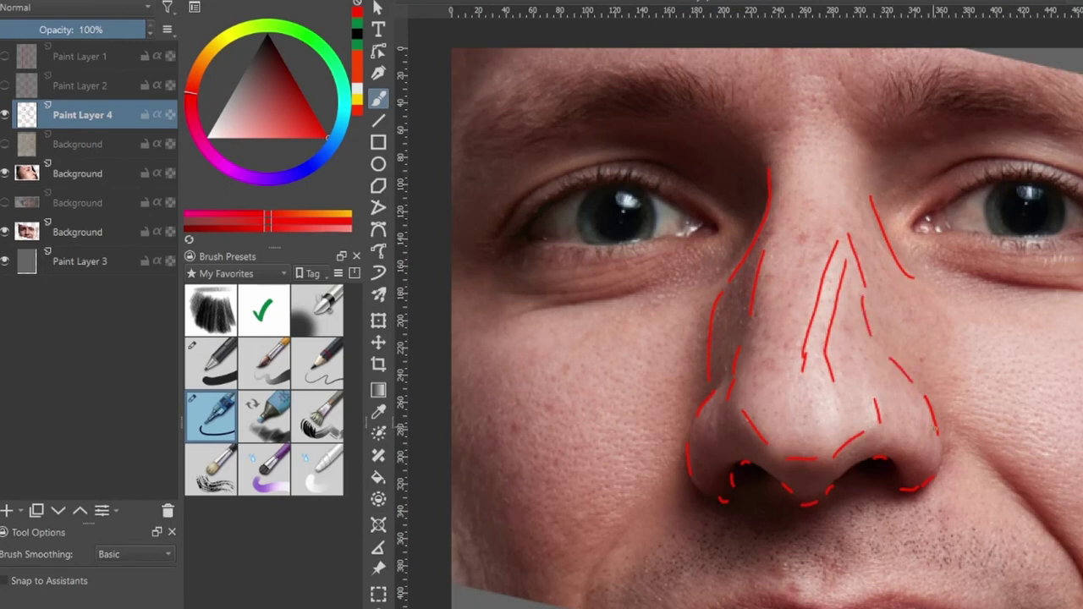
pyautogui.click(6, 145)
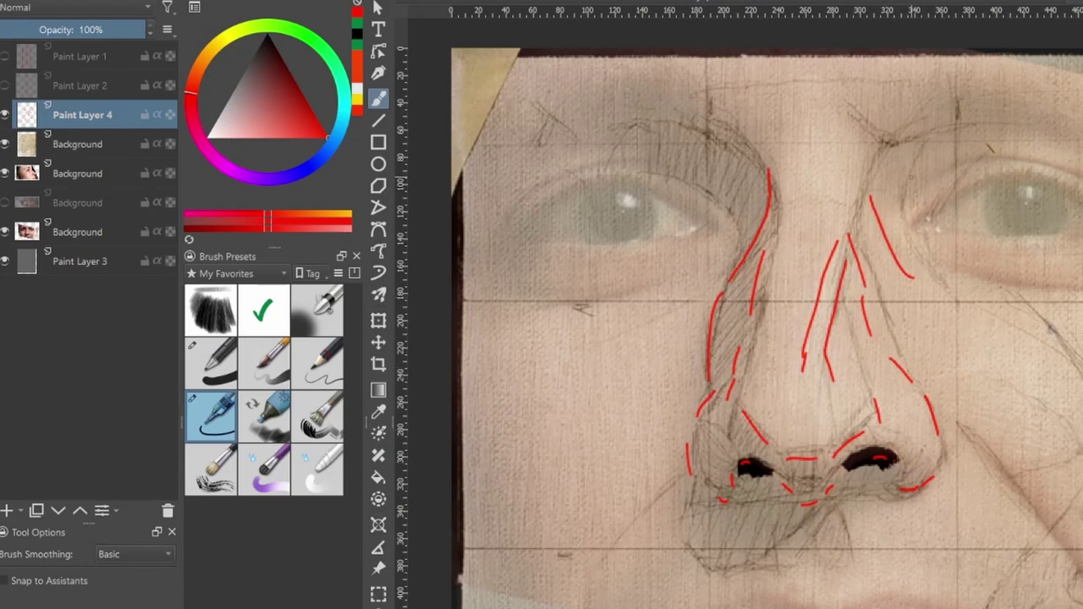
pyautogui.click(6, 144)
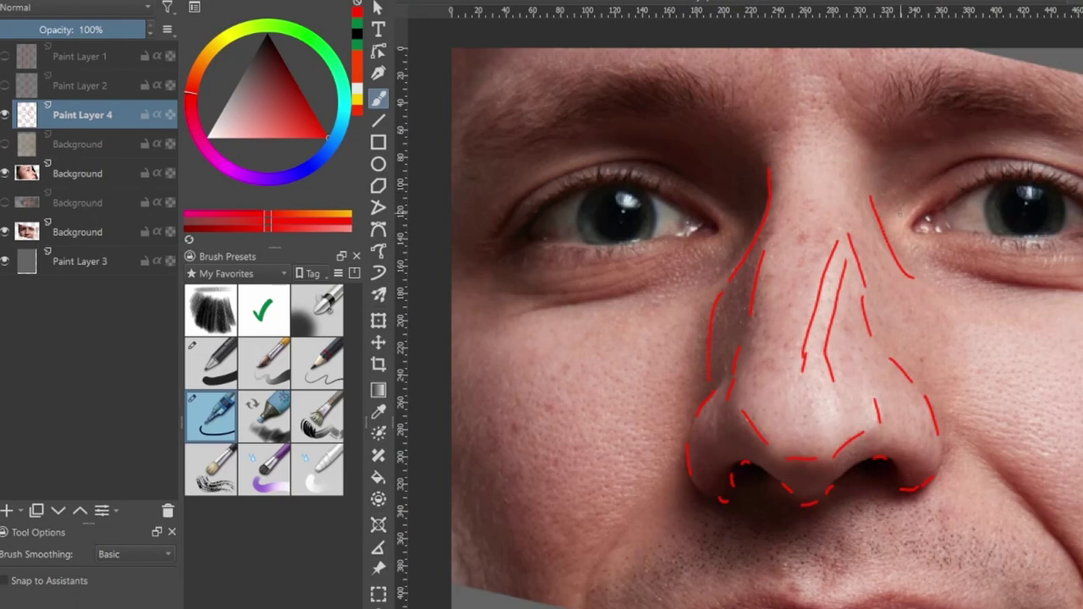
# Replace the red curve beside the right inner eye corner and extend the left side line outward below the eye corner.
pyautogui.hotkey('ctrl', 'r')
pyautogui.moveTo(889, 285); pyautogui.dragTo(880, 162)
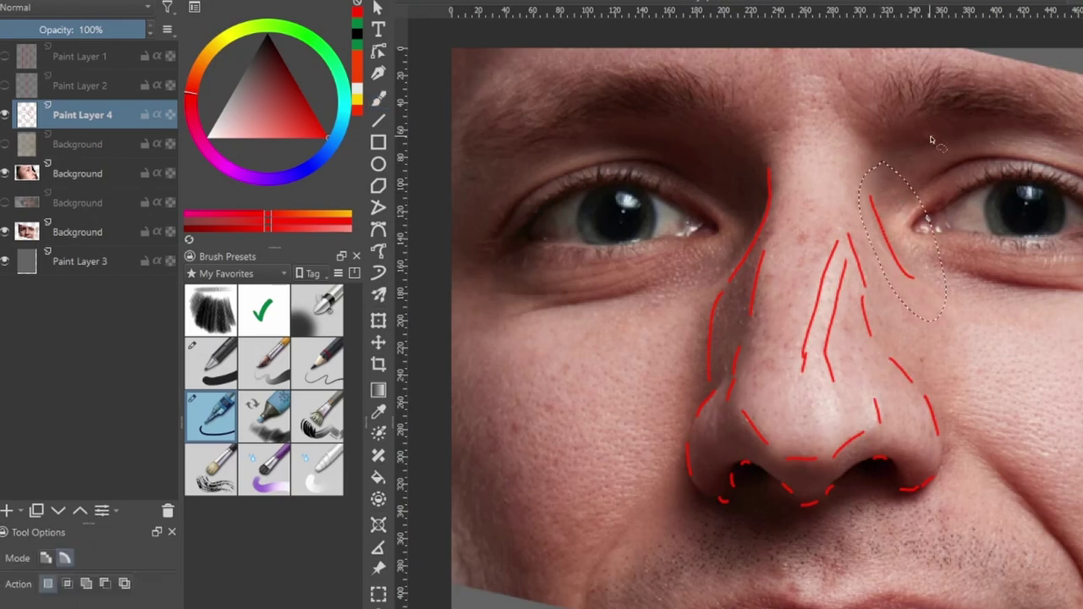
pyautogui.hotkey('ctrl', 'shift', 'a')
pyautogui.press('b')
pyautogui.moveTo(868, 196)
pyautogui.mouseDown()
pyautogui.moveTo(890, 259)
pyautogui.moveTo(916, 280)
pyautogui.mouseUp()
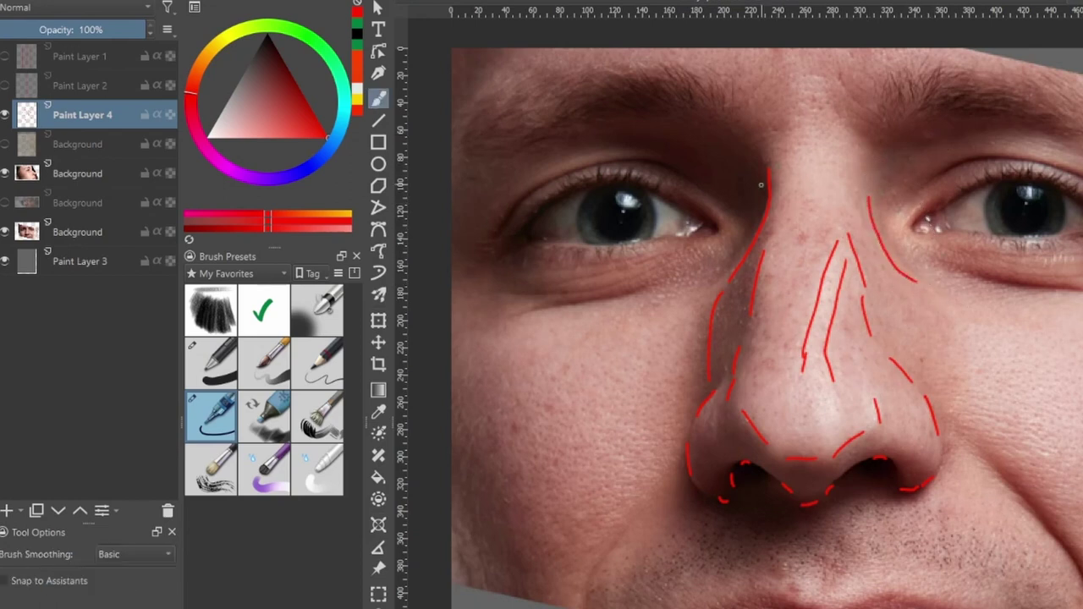
pyautogui.click(715, 284)
pyautogui.moveTo(717, 282); pyautogui.dragTo(741, 261)
# Compare the tracing with the drawing layer, undo the extra stroke by the right eye, and hide the drawing again.
pyautogui.click(6, 144)
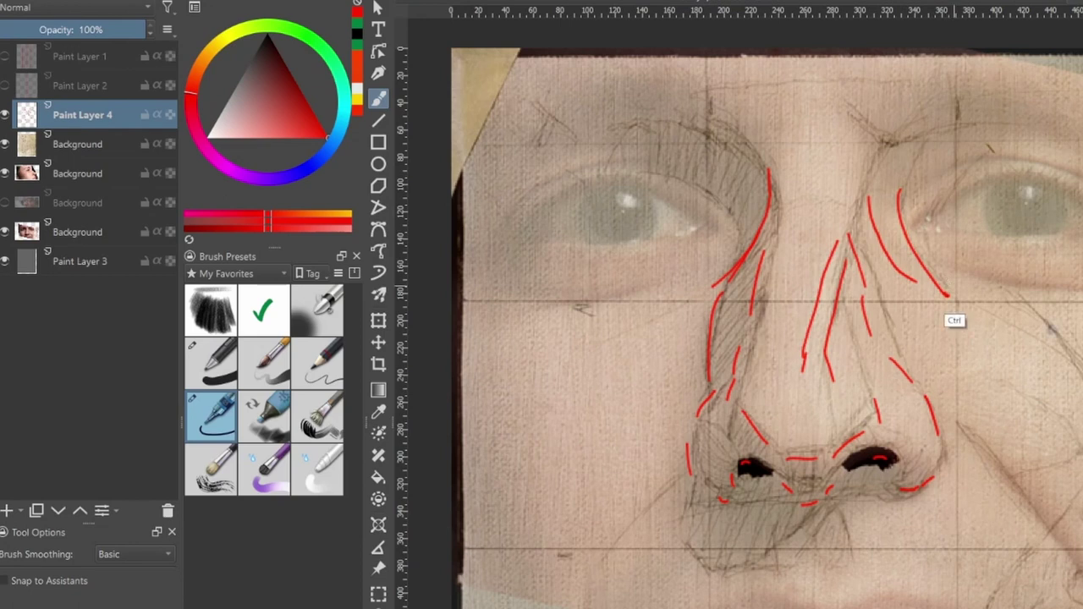
pyautogui.moveTo(930, 225); pyautogui.dragTo(913, 247)
pyautogui.hotkey('ctrl', 'z')
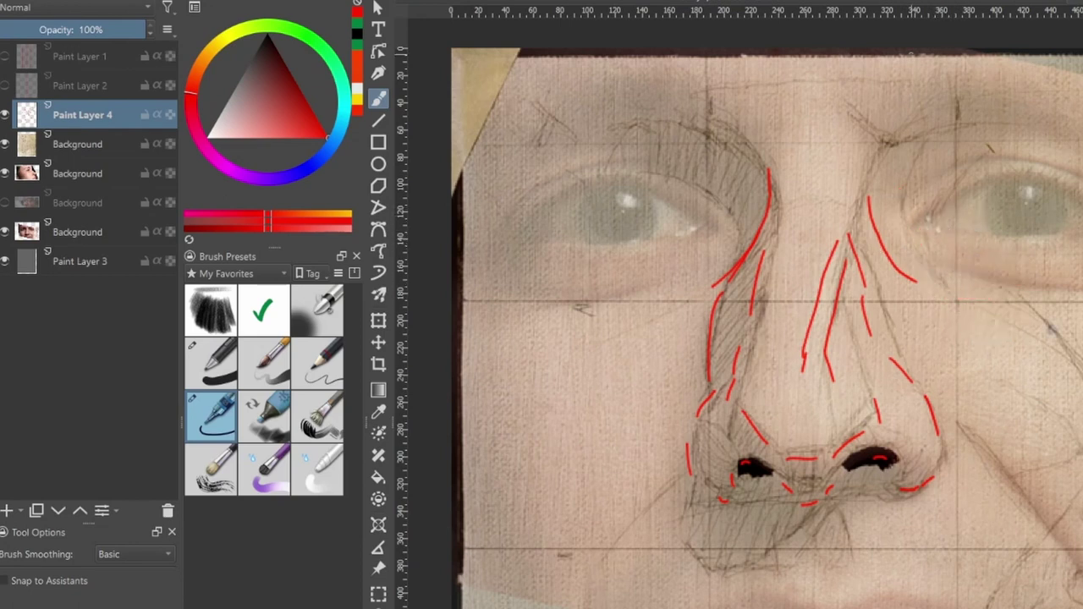
pyautogui.click(6, 144)
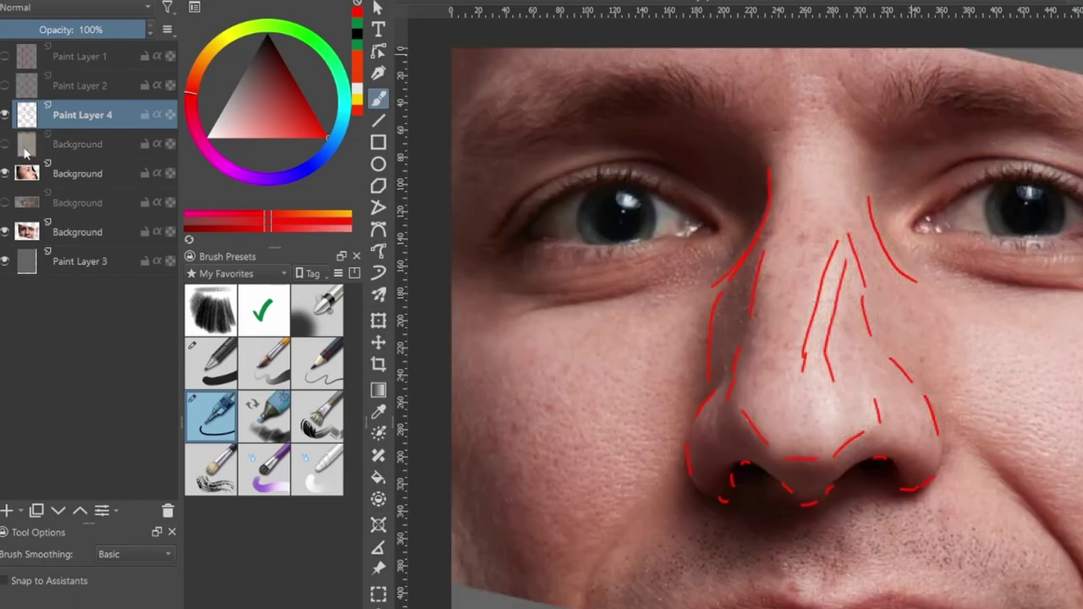
# Trace both inner brow corners, the right root of the nose and the left upper eyelid in red, checking against the drawing layer.
pyautogui.moveTo(853, 120)
pyautogui.mouseDown()
pyautogui.moveTo(895, 145)
pyautogui.moveTo(854, 189)
pyautogui.mouseUp()
pyautogui.moveTo(744, 131); pyautogui.dragTo(765, 168)
pyautogui.moveTo(670, 166); pyautogui.dragTo(747, 217)
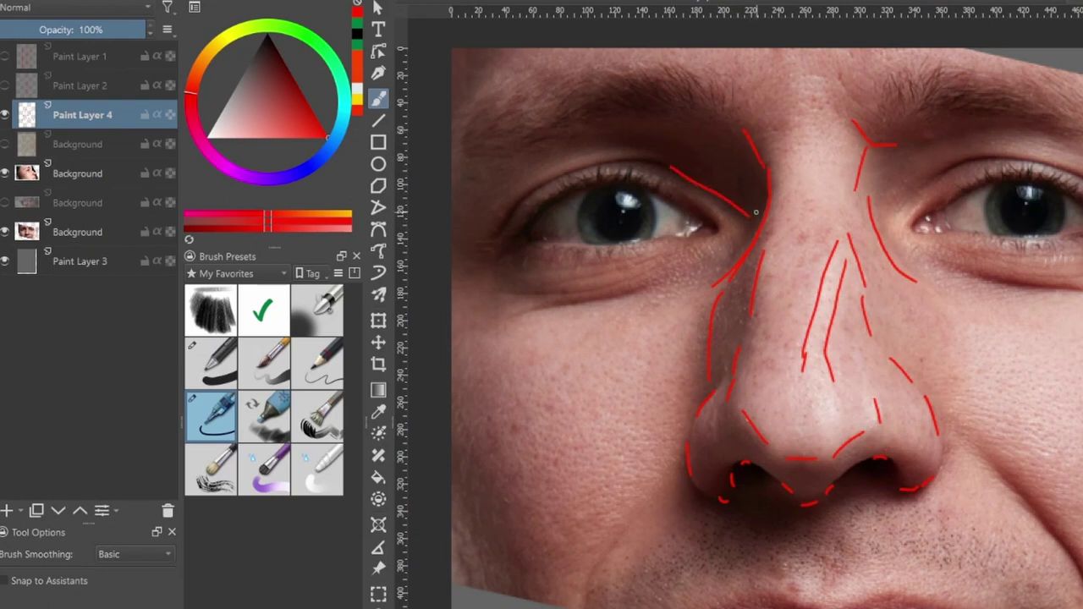
pyautogui.hotkey('ctrl', 'z')
pyautogui.moveTo(687, 176); pyautogui.dragTo(741, 214)
pyautogui.click(7, 145)
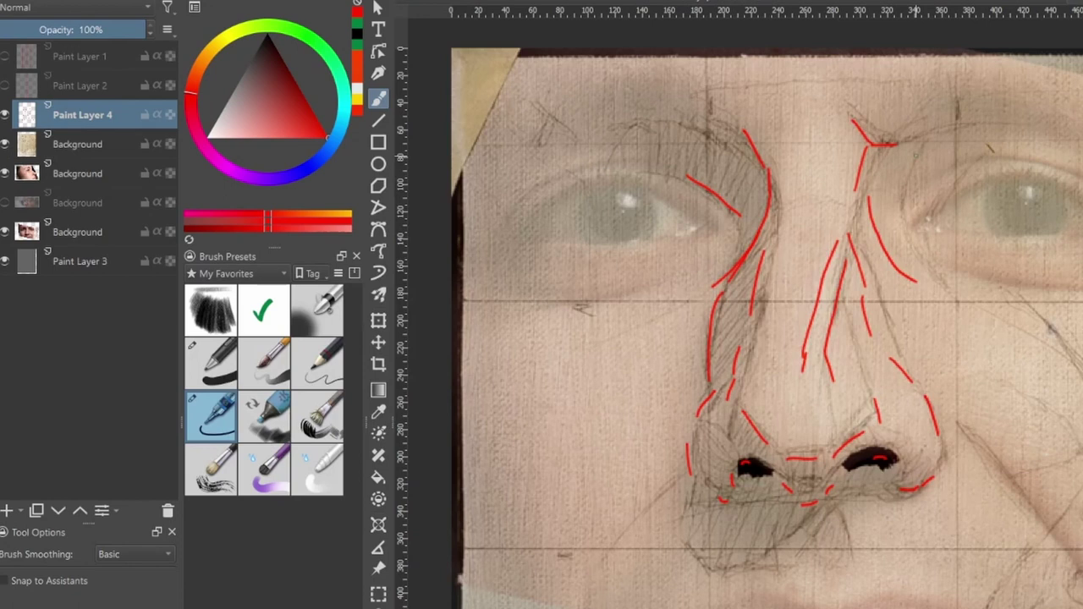
pyautogui.click(6, 146)
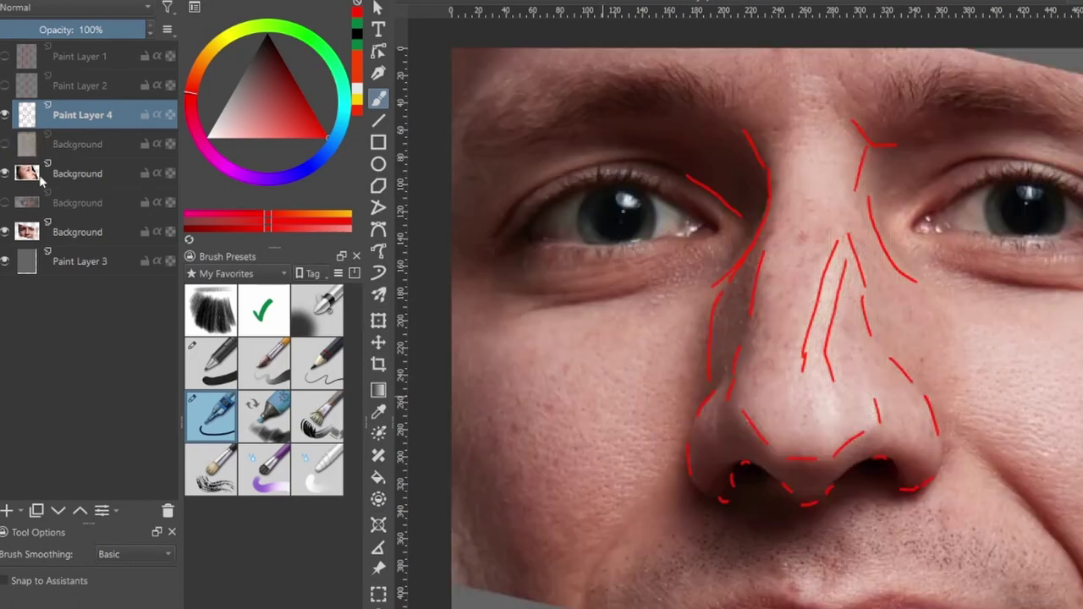
# Outline the right nostril wing's base, the cast shadow under the nose and the philtrum in red, and show the drawing layer.
pyautogui.moveTo(922, 496)
pyautogui.mouseDown()
pyautogui.moveTo(845, 500)
pyautogui.moveTo(853, 550)
pyautogui.moveTo(830, 594)
pyautogui.moveTo(787, 585)
pyautogui.mouseUp()
pyautogui.moveTo(813, 524)
pyautogui.mouseDown()
pyautogui.moveTo(766, 565)
pyautogui.moveTo(734, 569)
pyautogui.moveTo(691, 543)
pyautogui.moveTo(683, 491)
pyautogui.mouseUp()
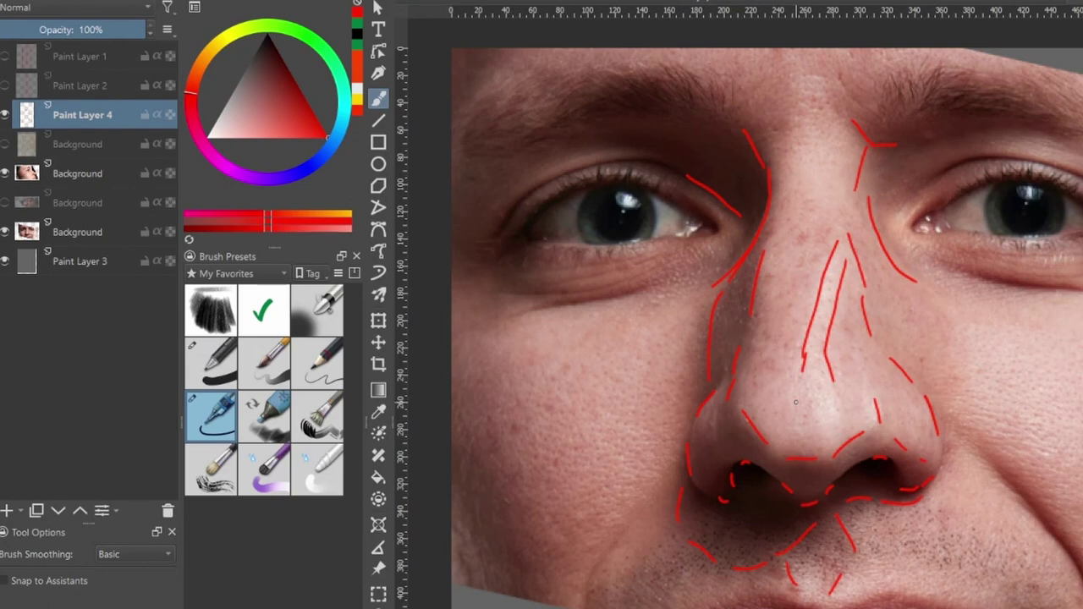
pyautogui.click(6, 144)
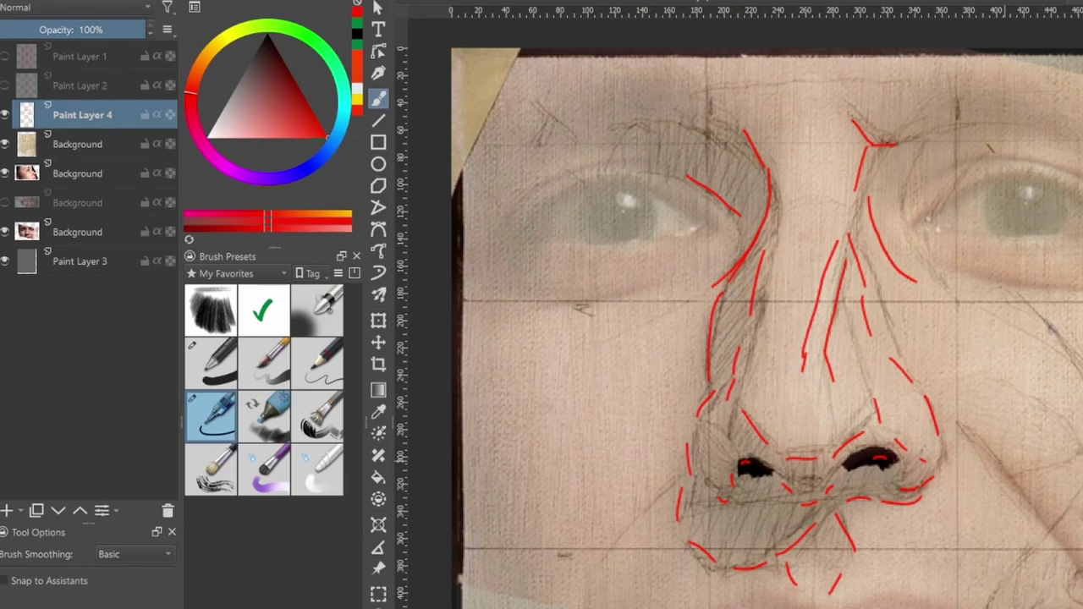
pyautogui.press('t')
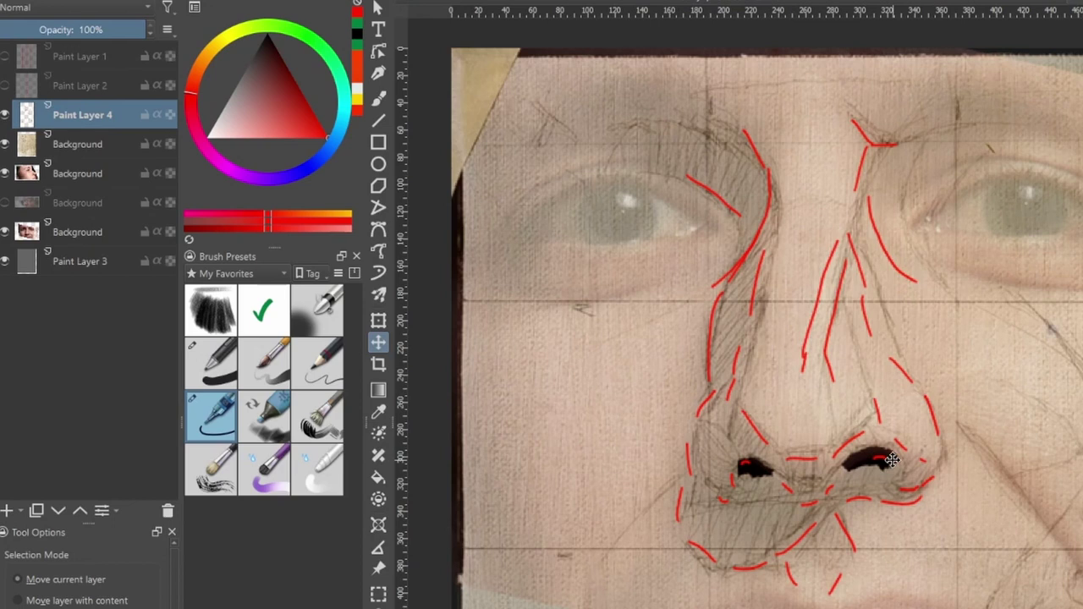
pyautogui.press('b')
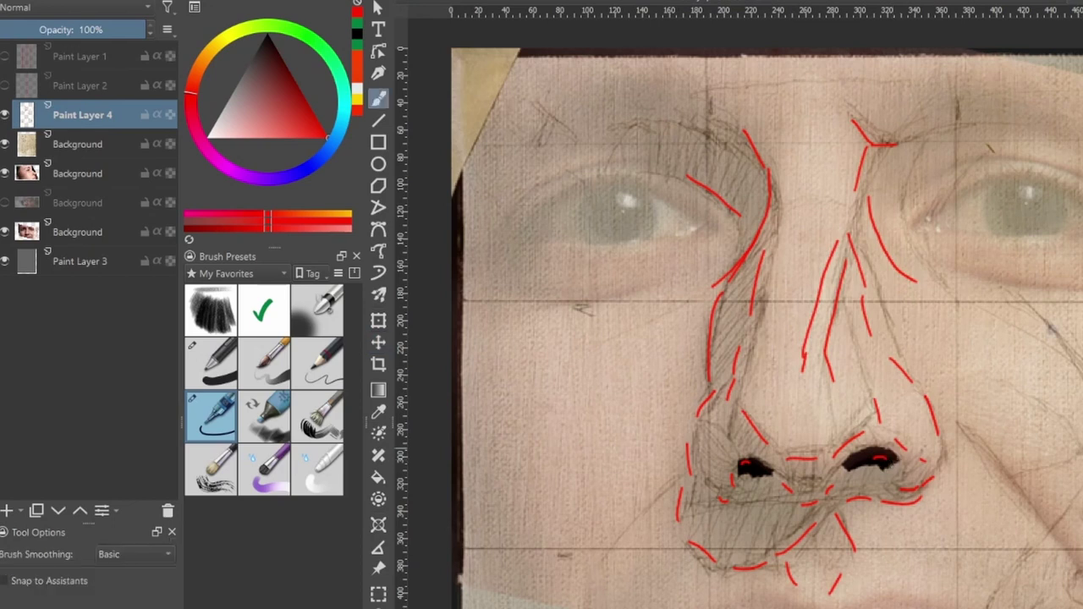